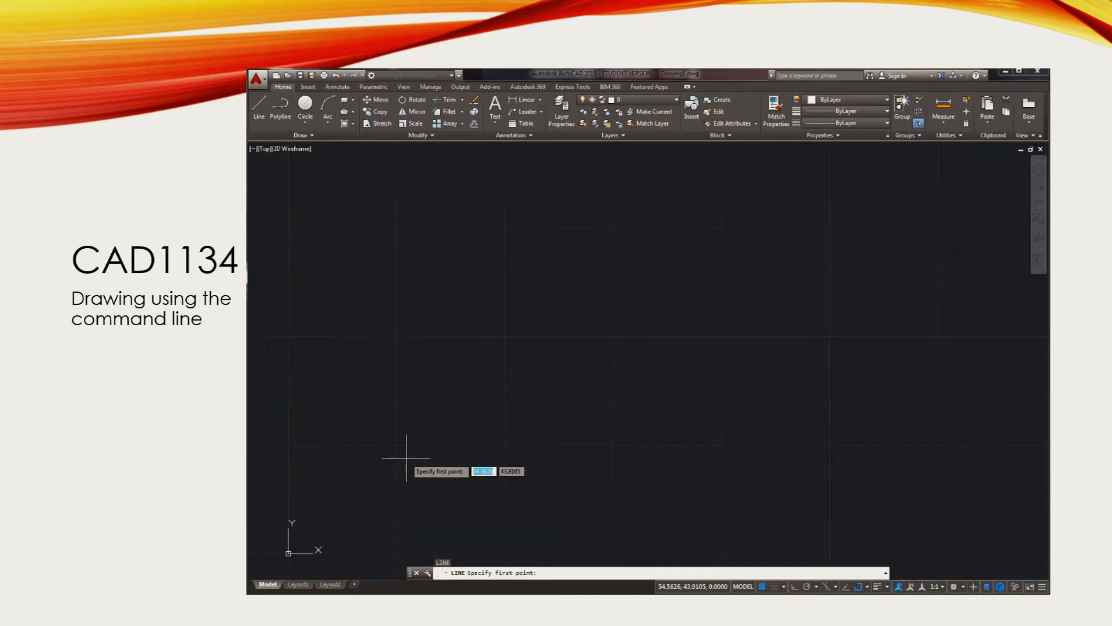
text(100)
key(Tab)
text(1)
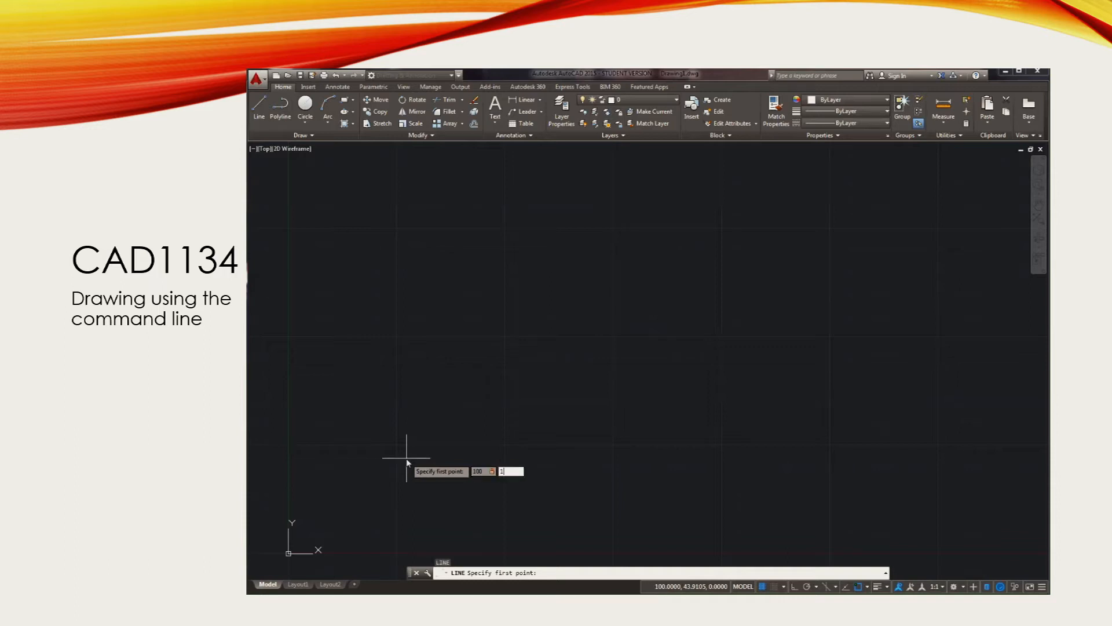
text(00)
key(Return)
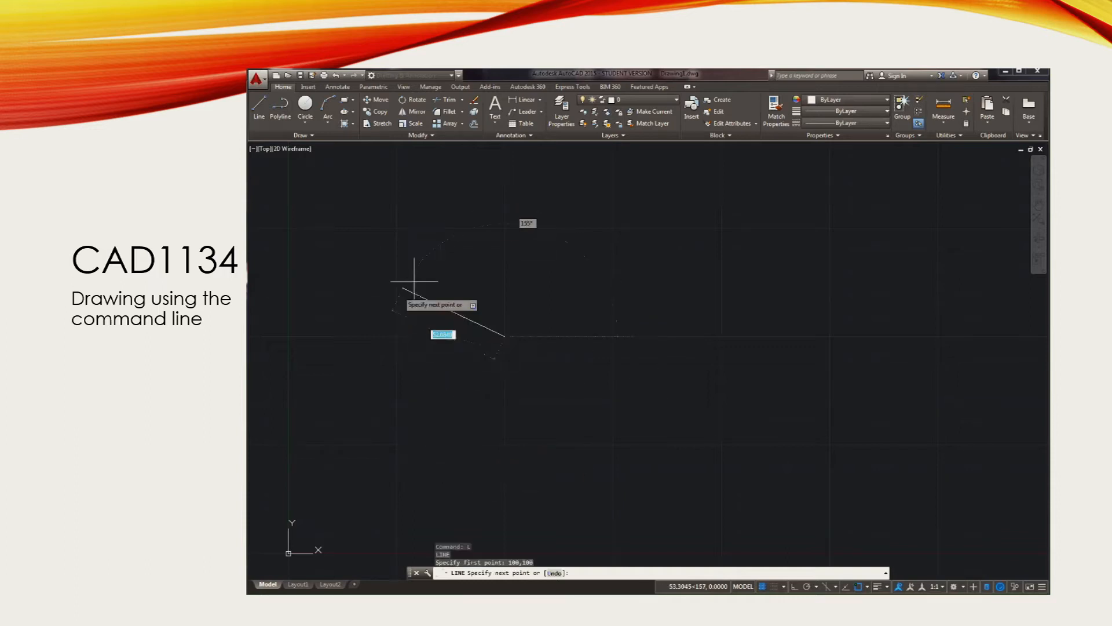
mouse_move(681, 247)
middle_down()
mouse_move(589, 348)
mouse_move(608, 388)
middle_up()
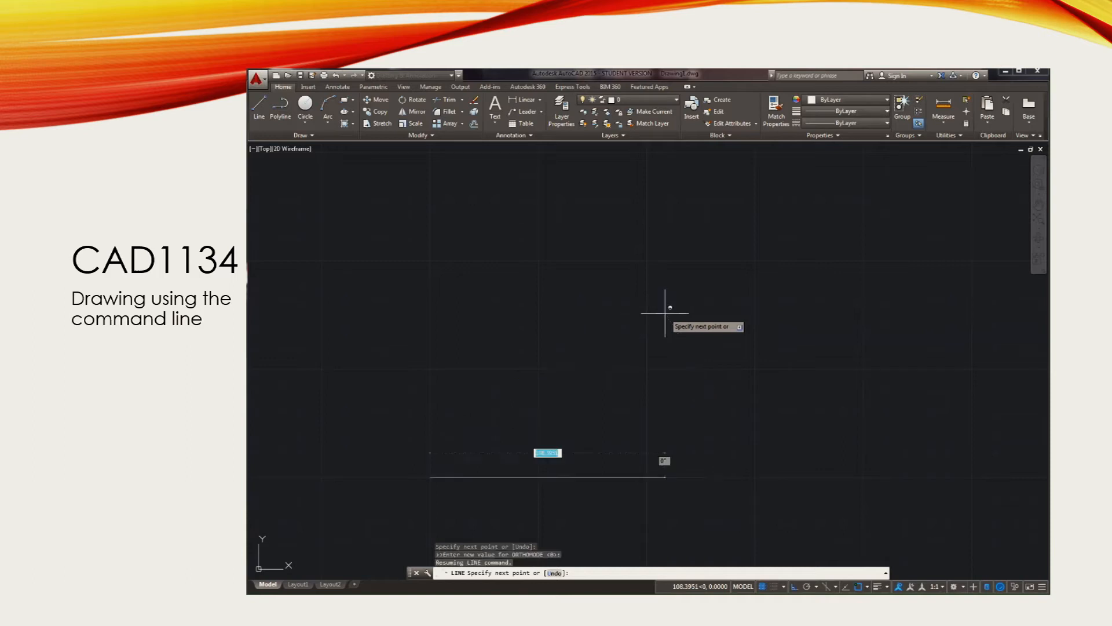
text(@)
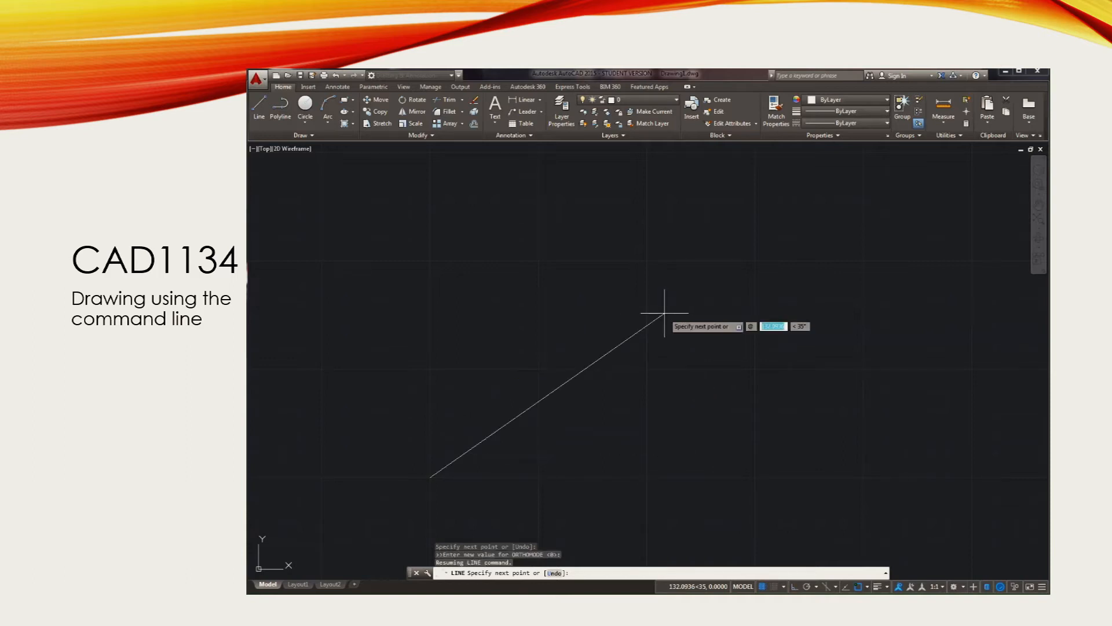
text(100,0)
key(Return)
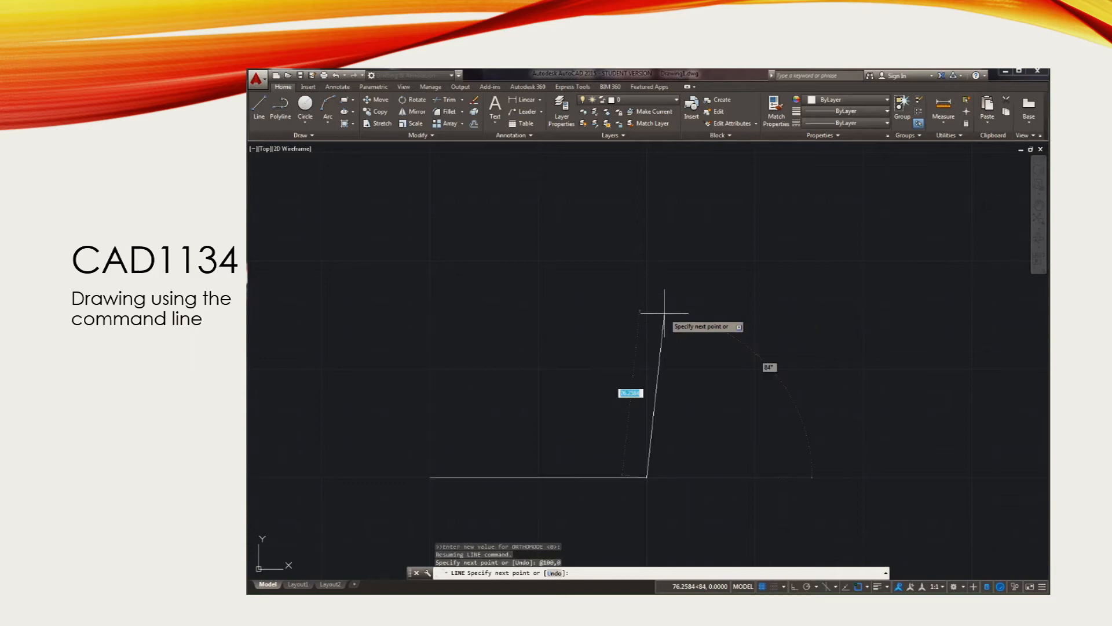
Add a vertical line segment going up from the horizontal segment's end using the relative coordinate @0,50.
text(@20)
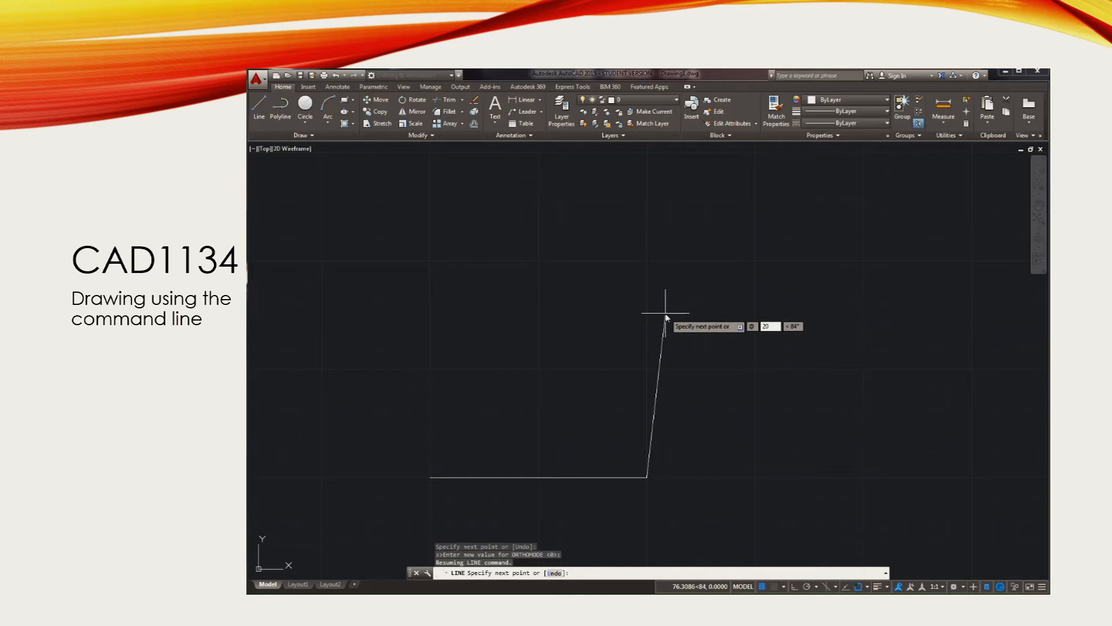
key(BackSpace)
key(BackSpace)
text(0,50)
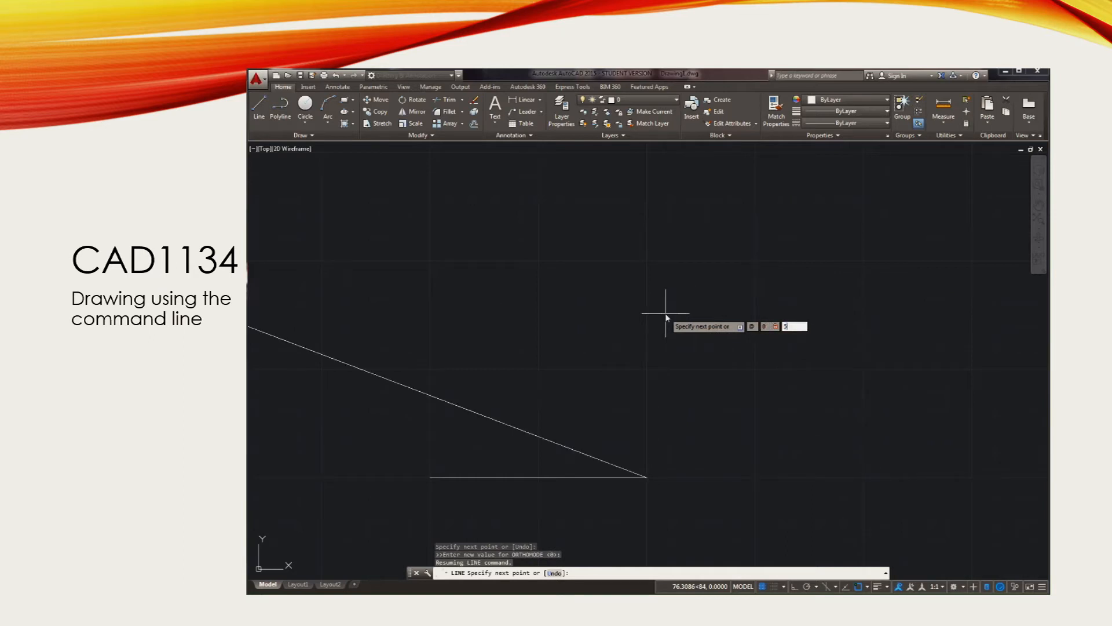
key(Return)
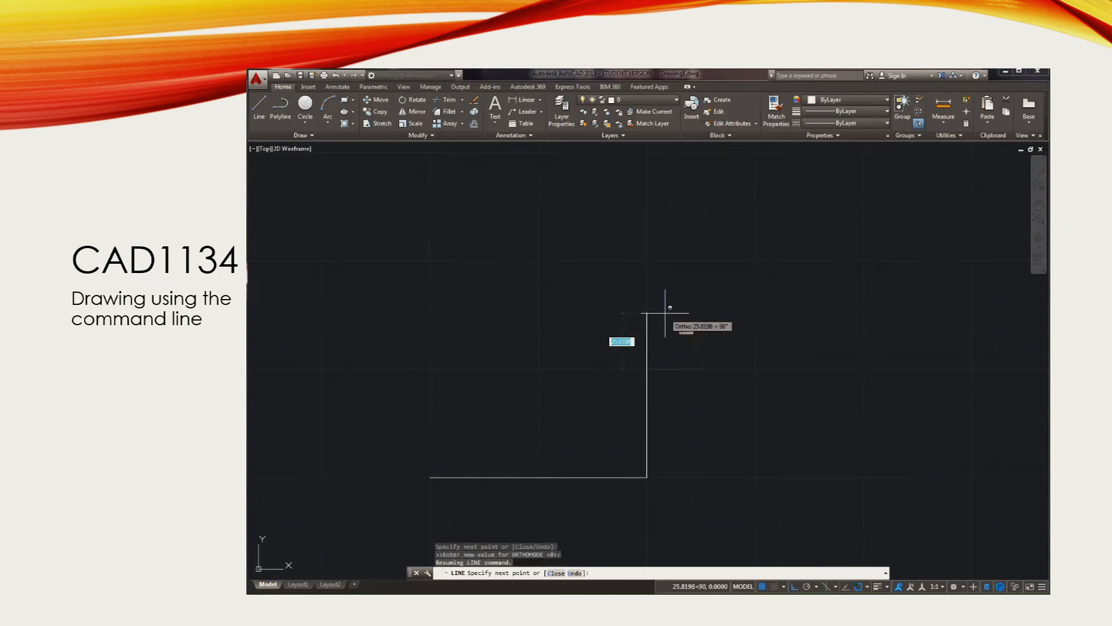
Continue the line with a diagonal segment to @-50,50 and a horizontal segment to @-50,0.
text(@-)
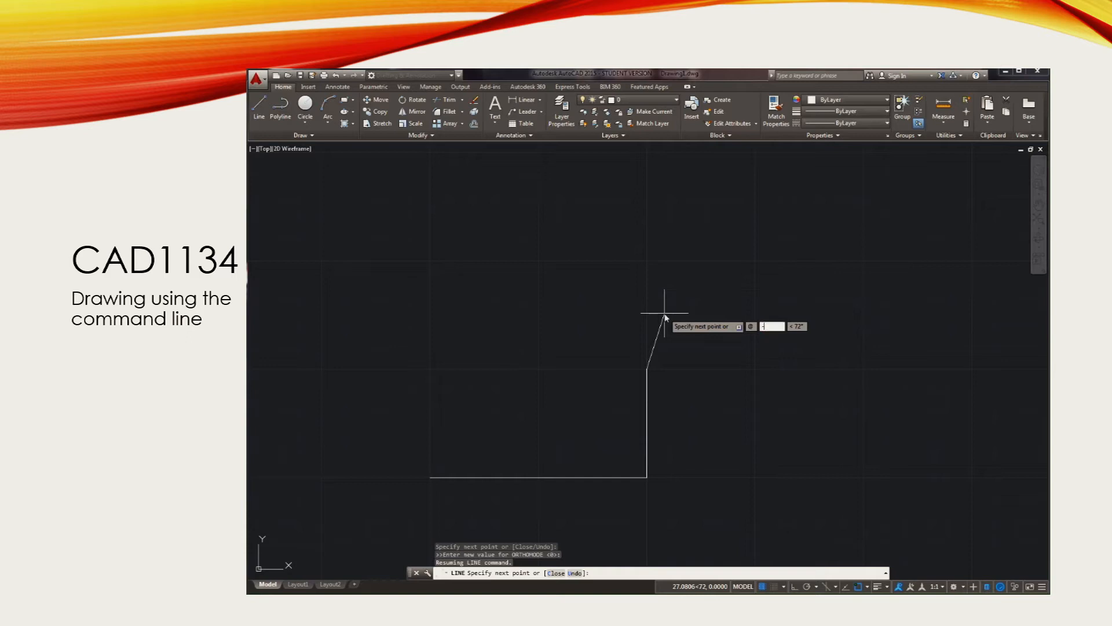
text(50,50)
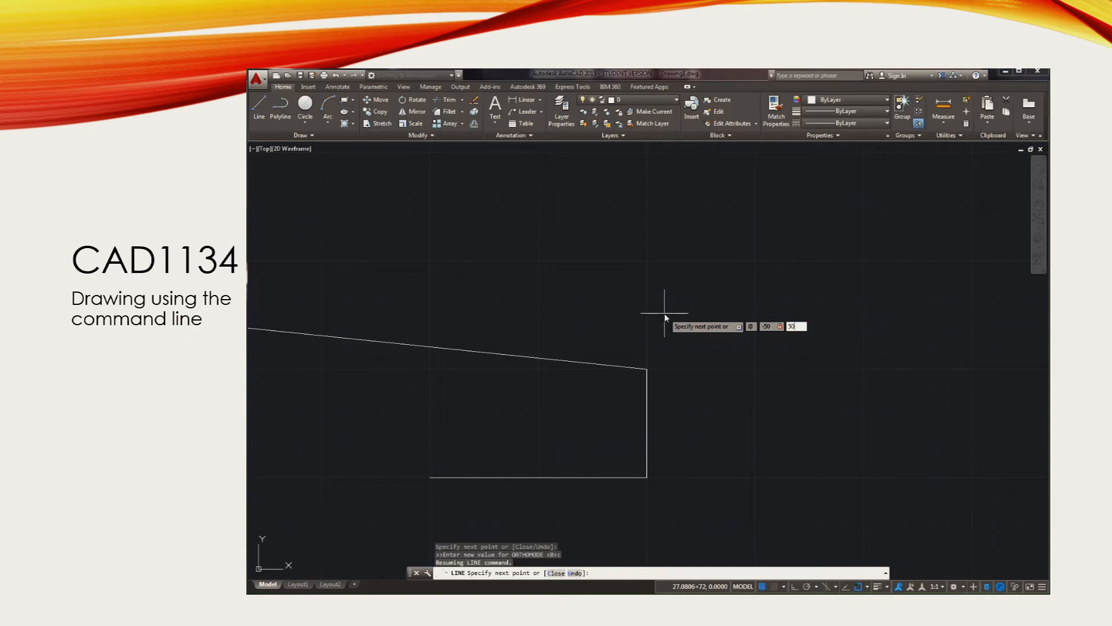
key(Return)
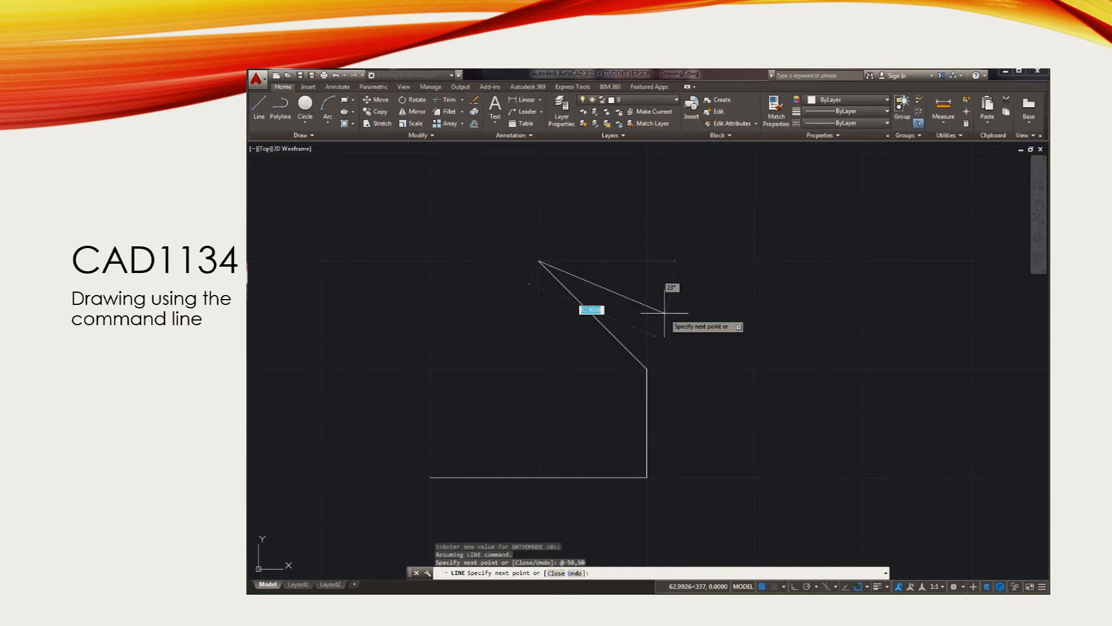
text(@-50)
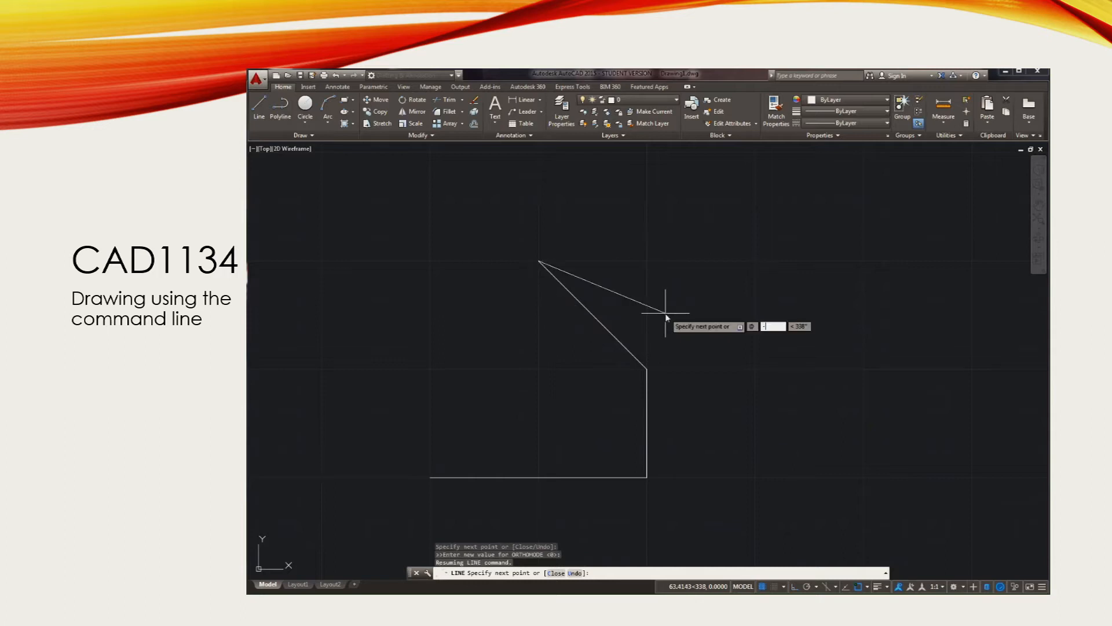
text(,)
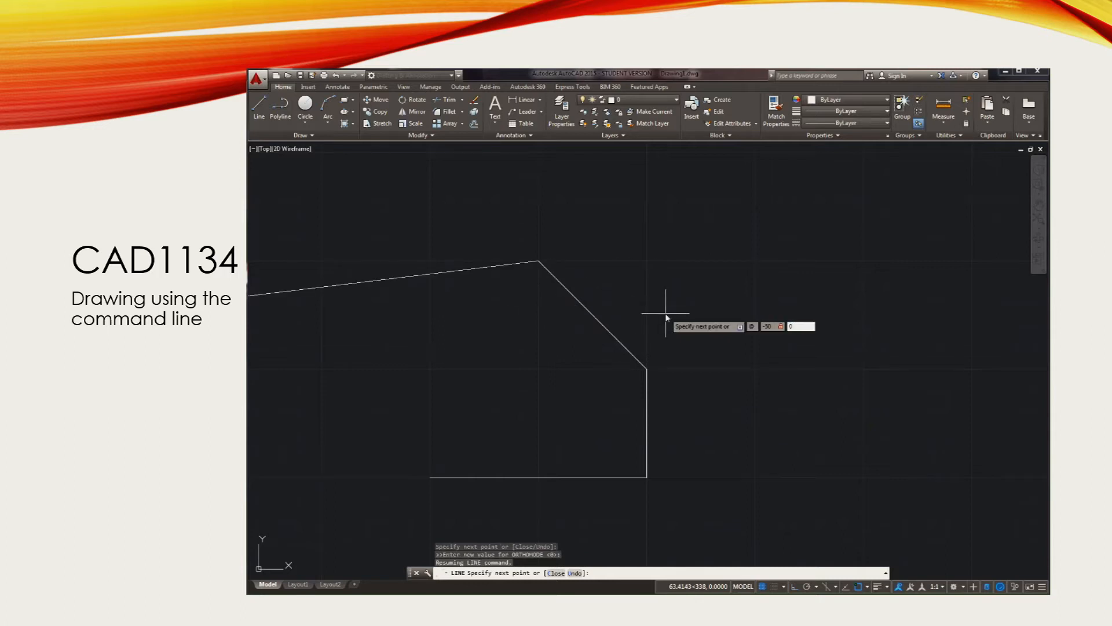
key(Return)
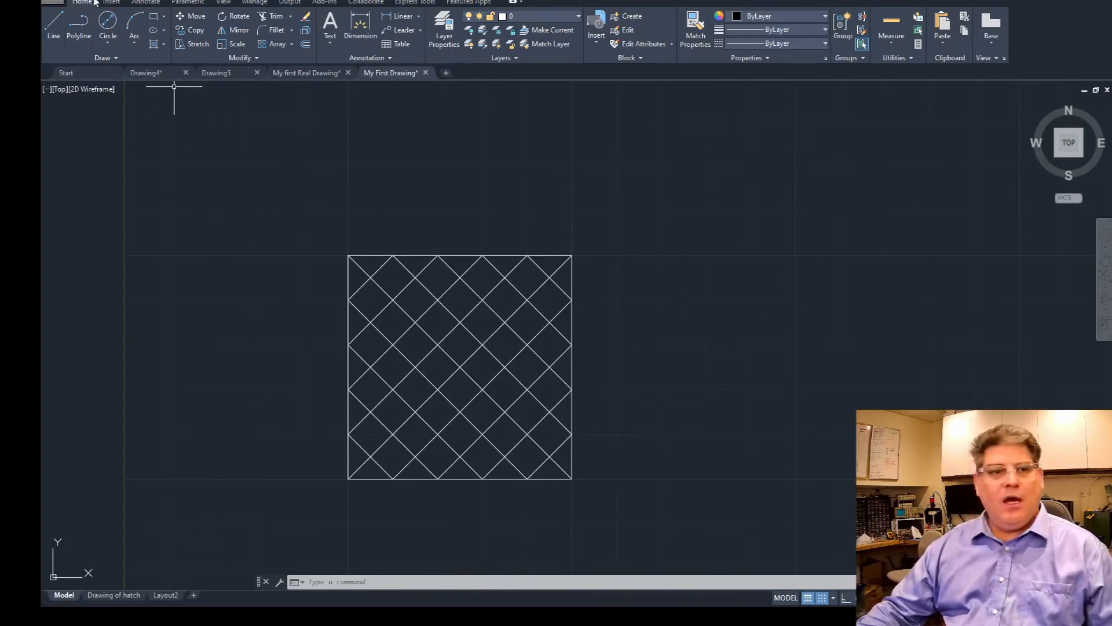
Save the hatched-square drawing to the Desktop under the new file name SLC-W2-D1.
click(55, 4)
click(76, 133)
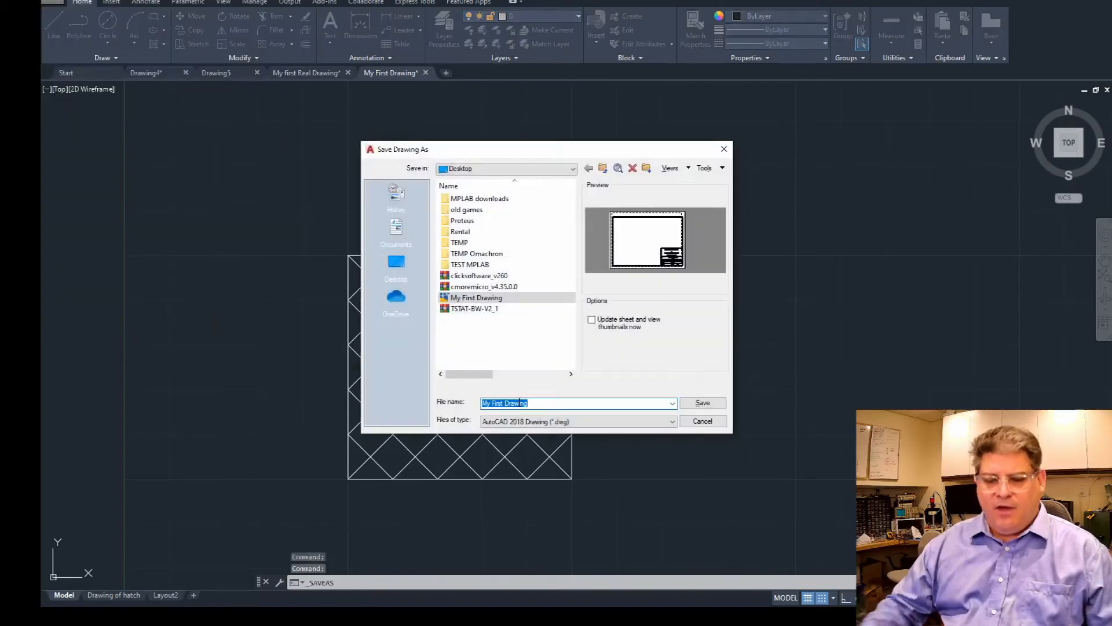
text(W)
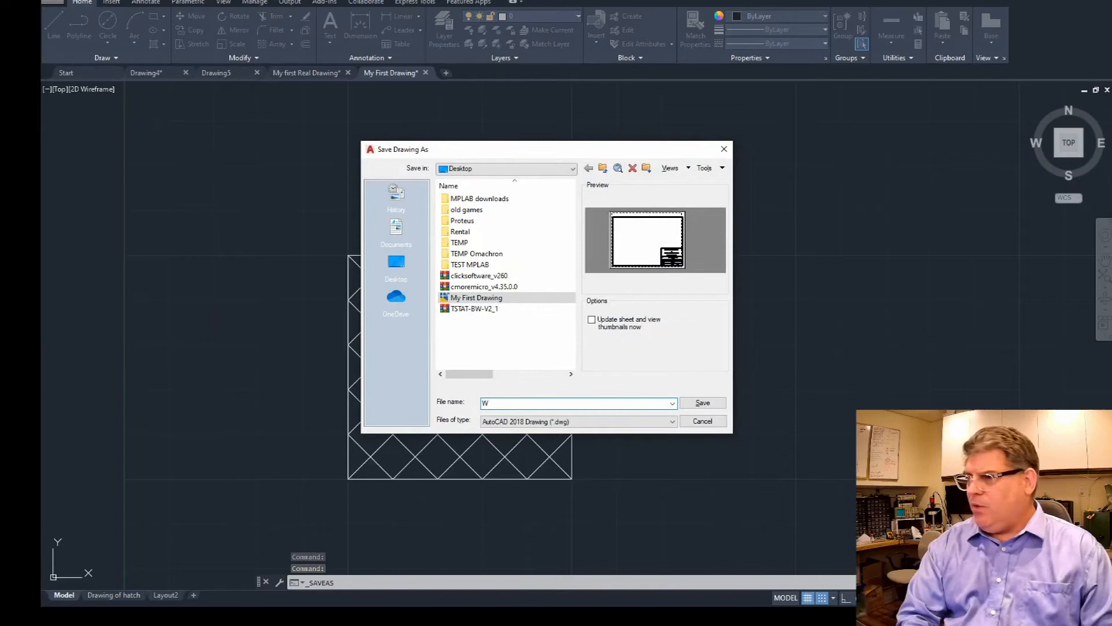
key(BackSpace)
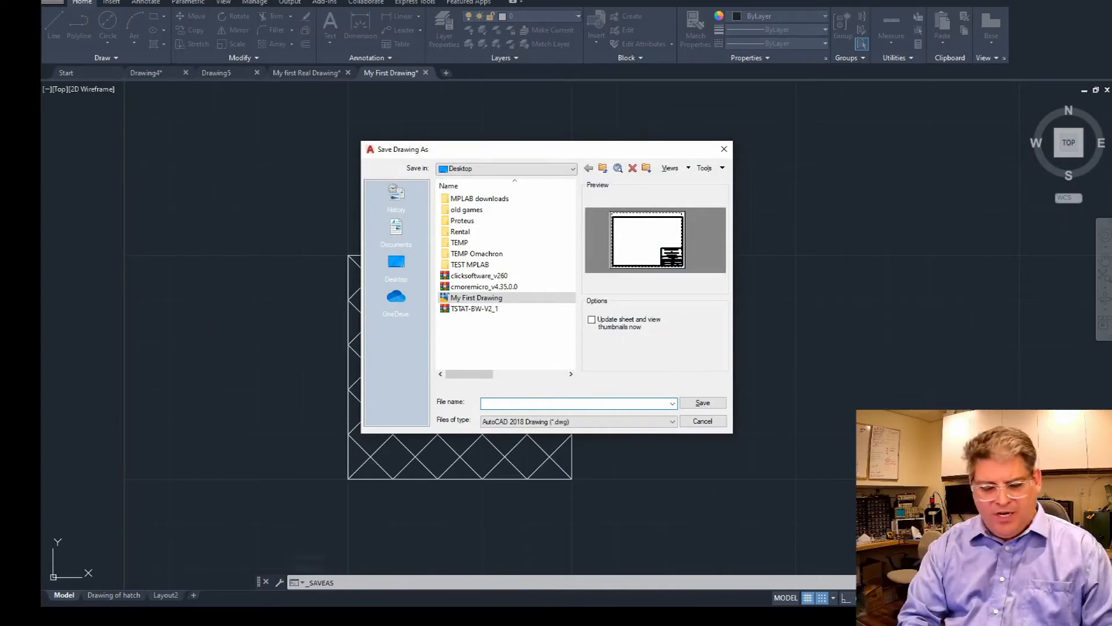
text(SLC)
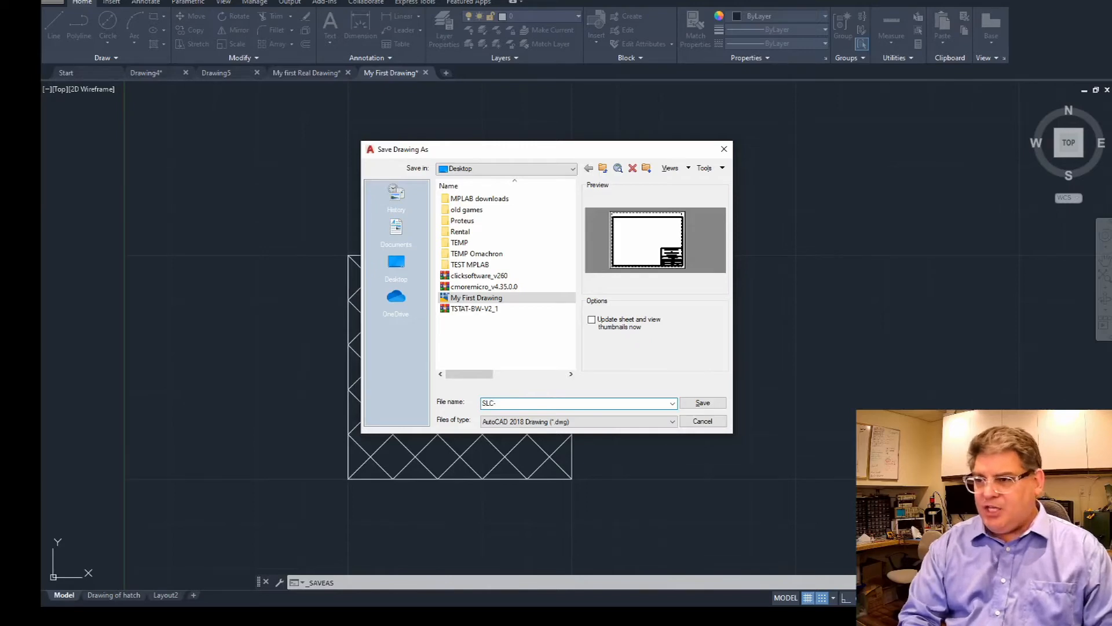
text(-W2)
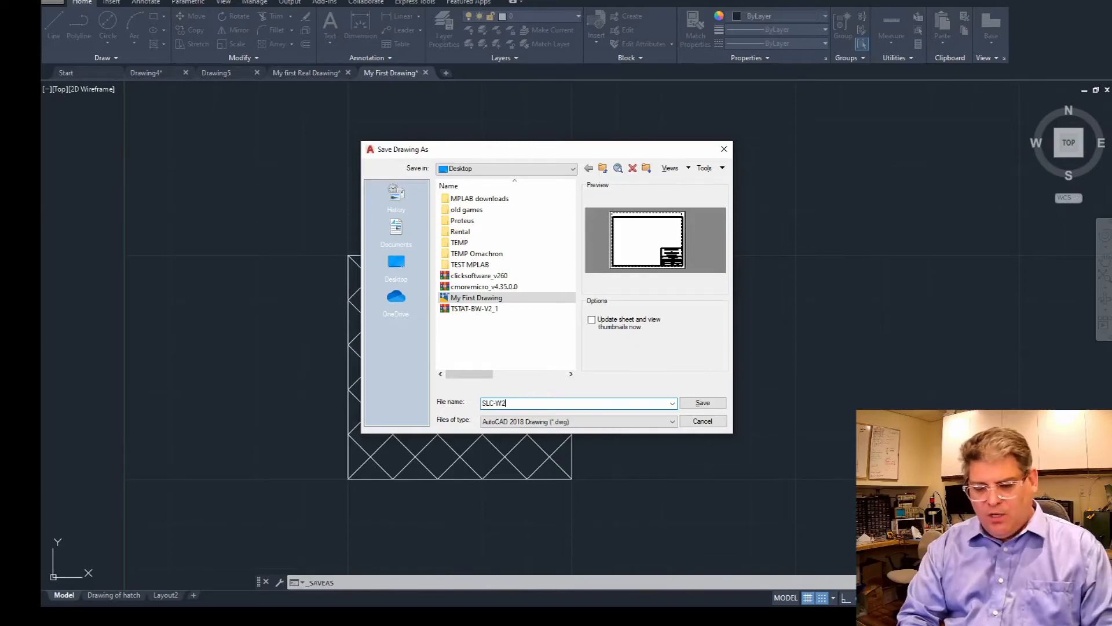
text(-D1)
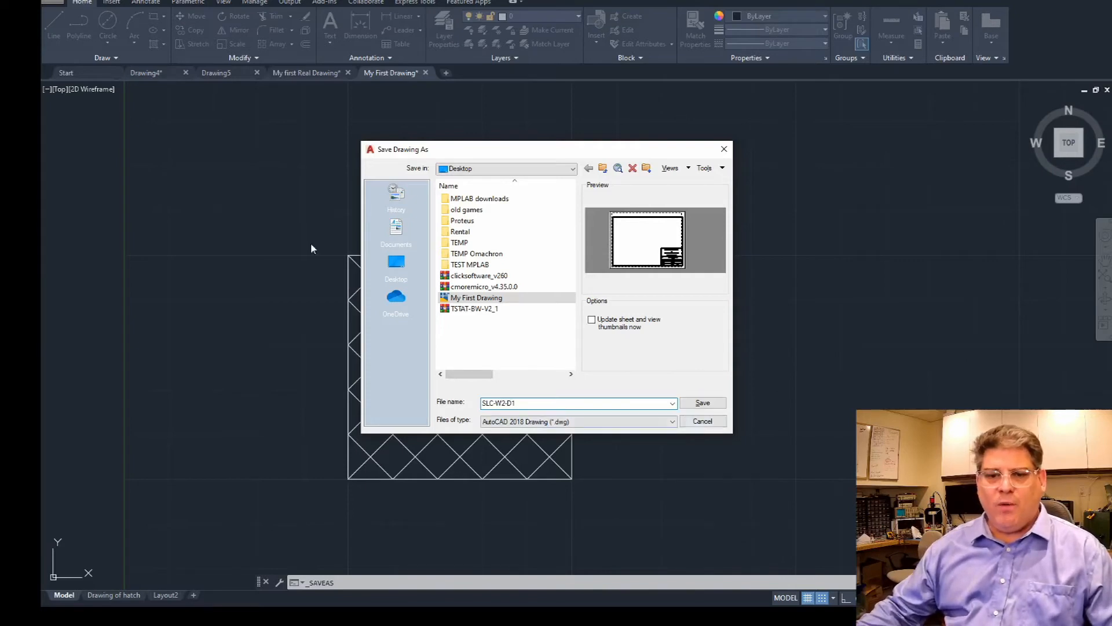
click(702, 402)
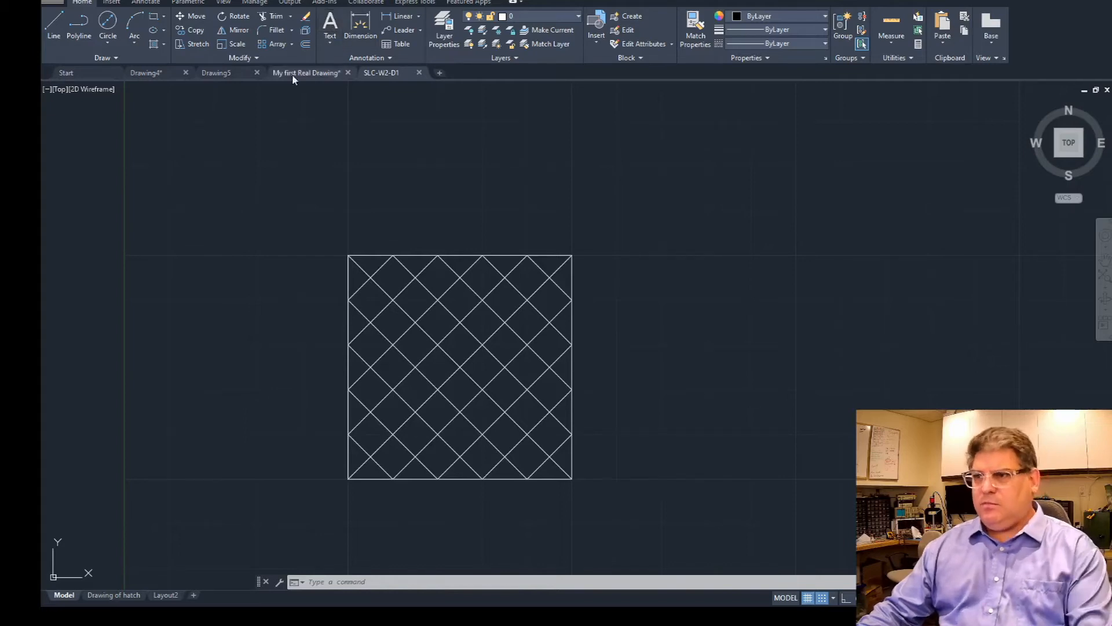
text(m)
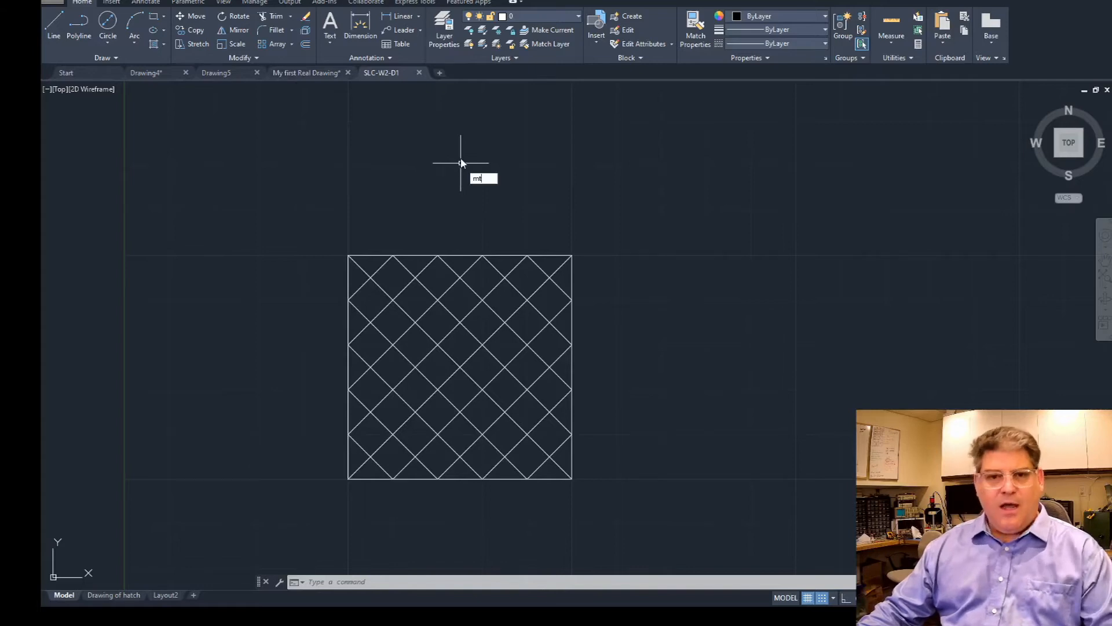
text(t)
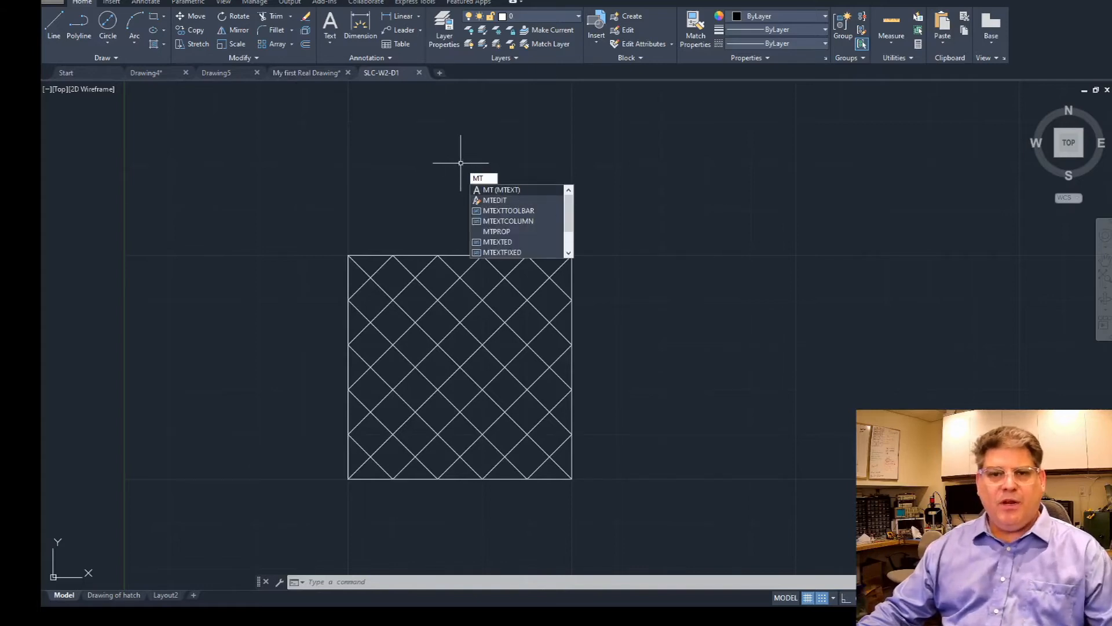
key(Escape)
key(Escape)
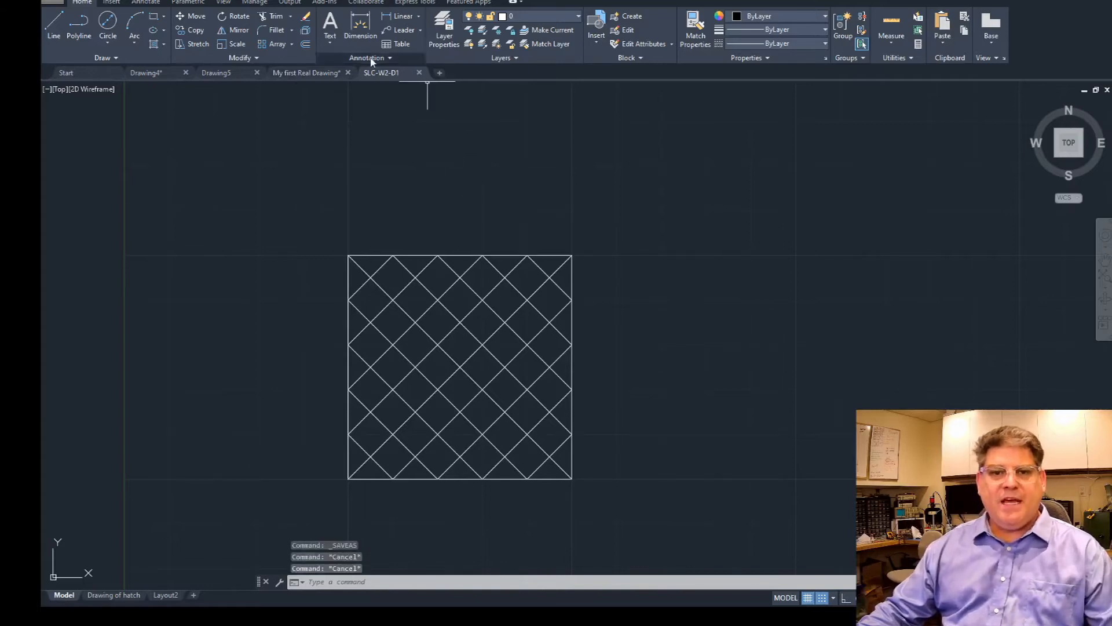
Place a multiline text reading "My drawing" above and to the right of the hatched square.
click(330, 43)
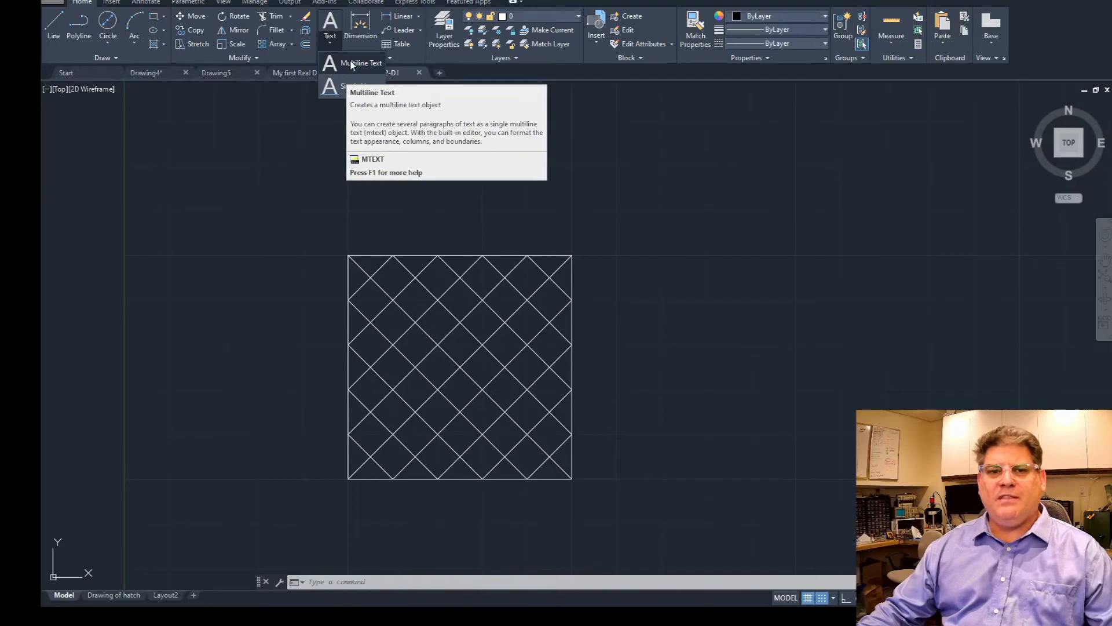
click(351, 64)
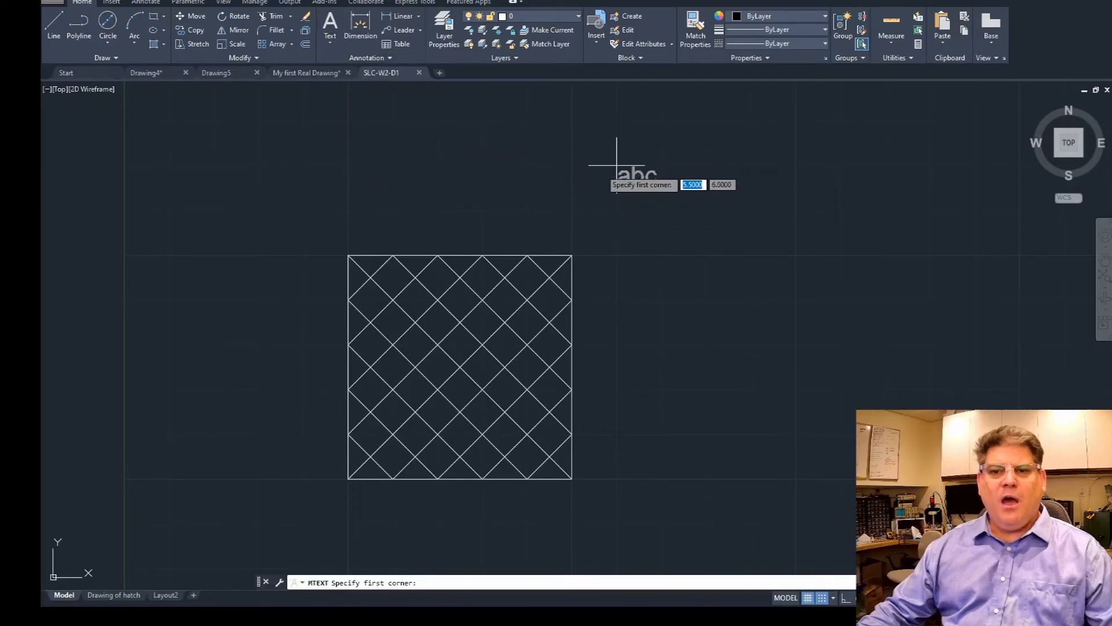
click(572, 165)
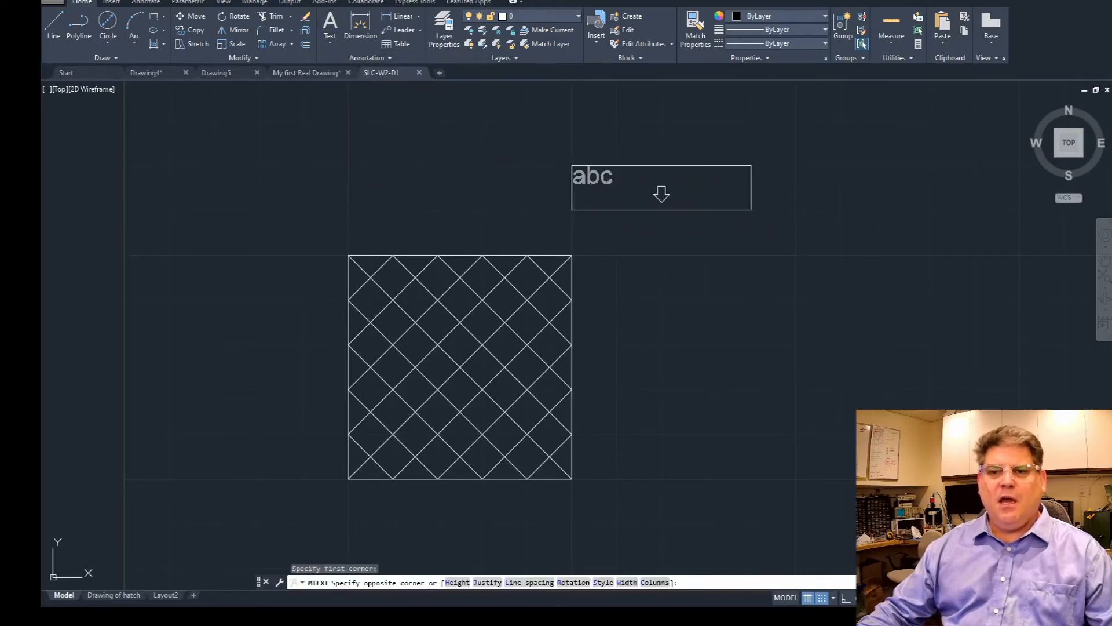
click(752, 210)
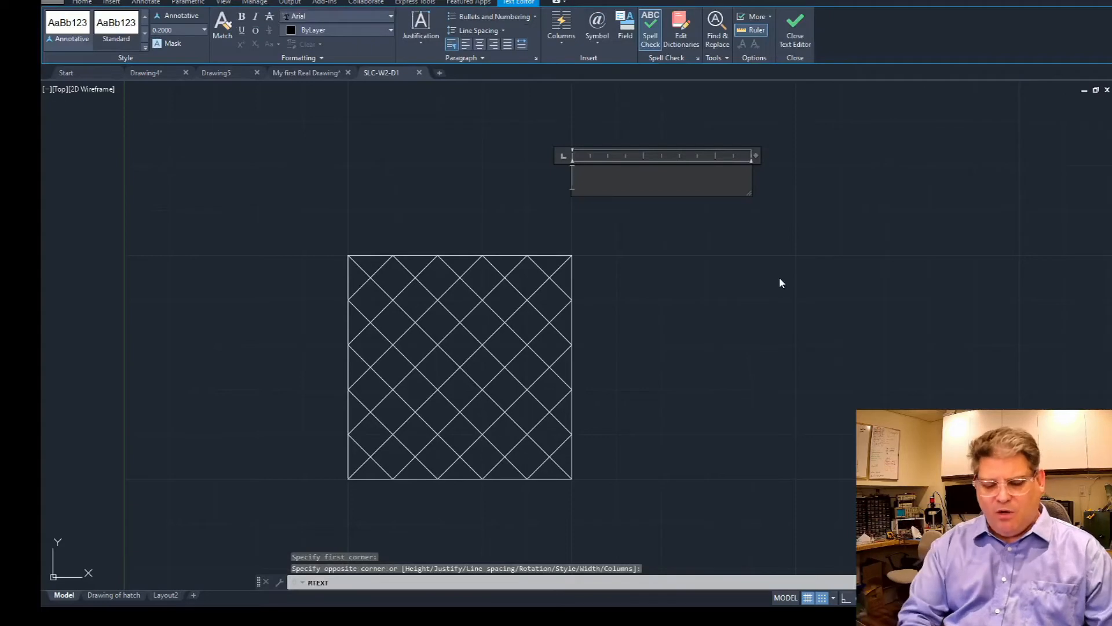
text(My)
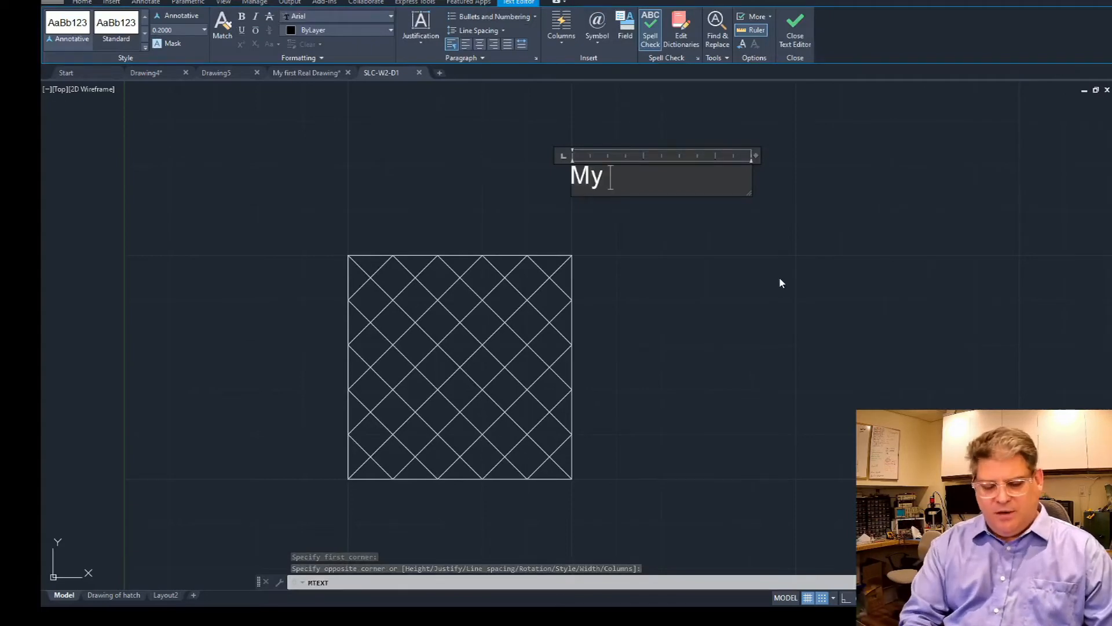
text( drawi)
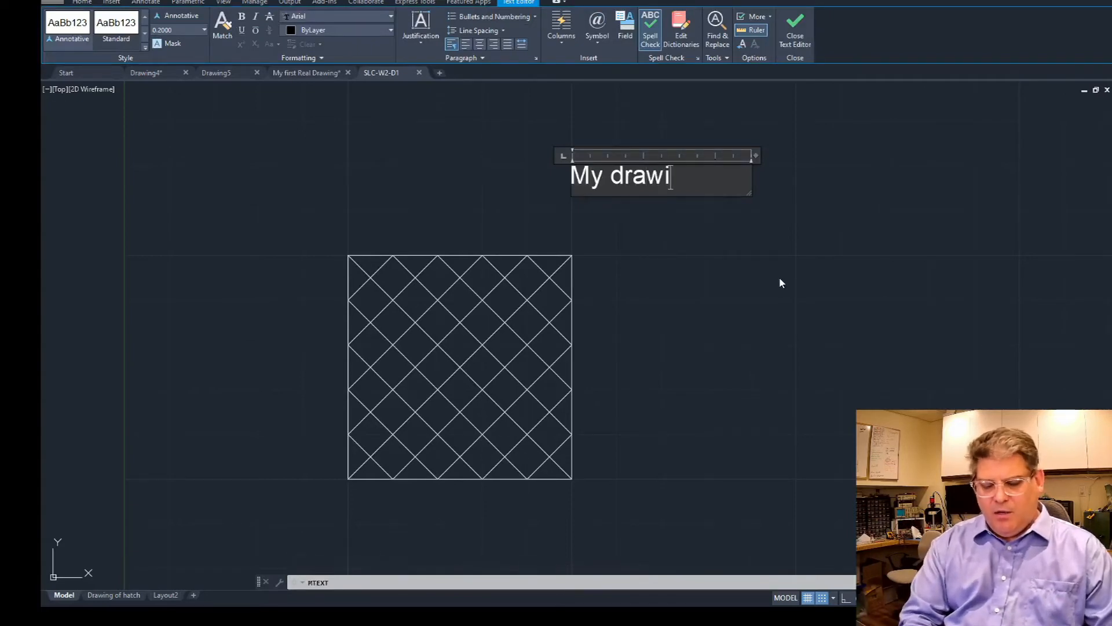
text(ng)
click(781, 276)
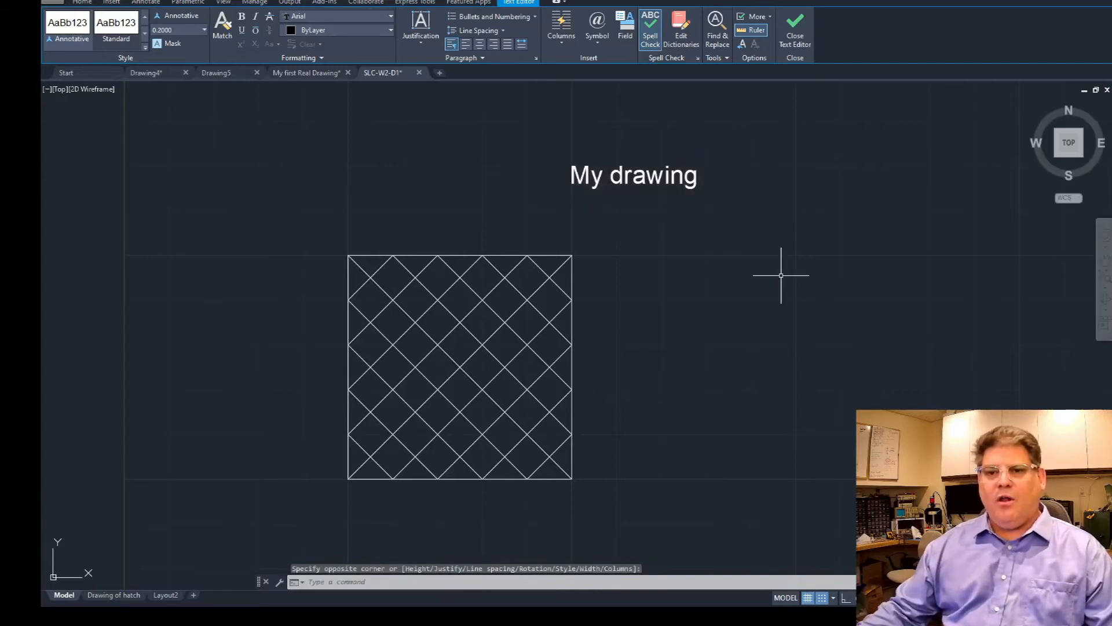
Move the "My drawing" text by its insertion grip to just right of the hatched square, slightly below its upper edge.
click(648, 182)
click(572, 165)
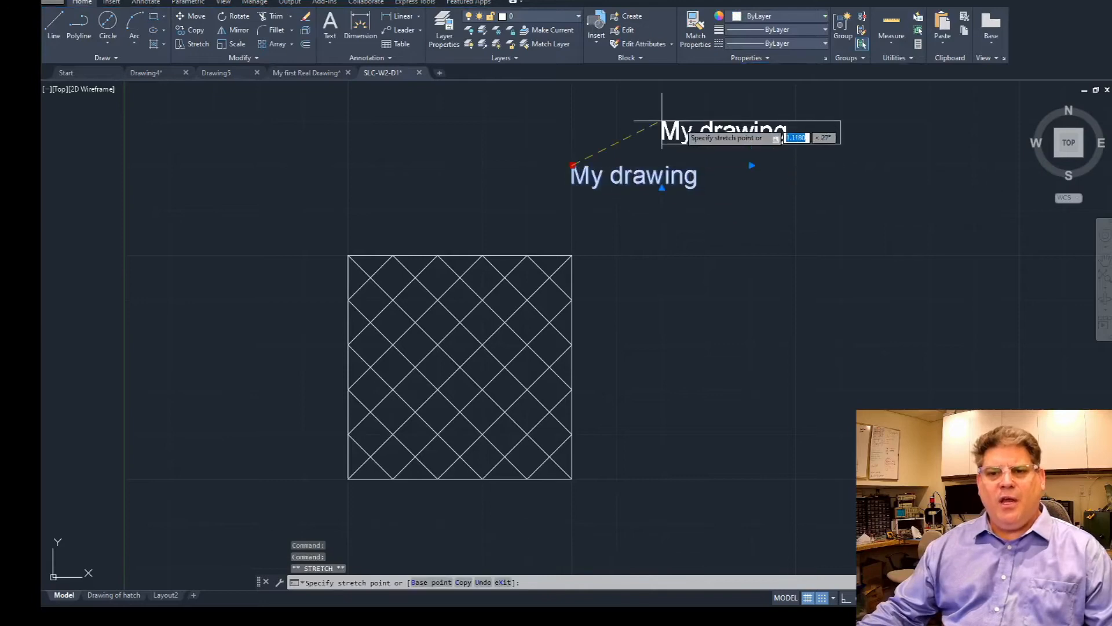
click(662, 121)
click(662, 121)
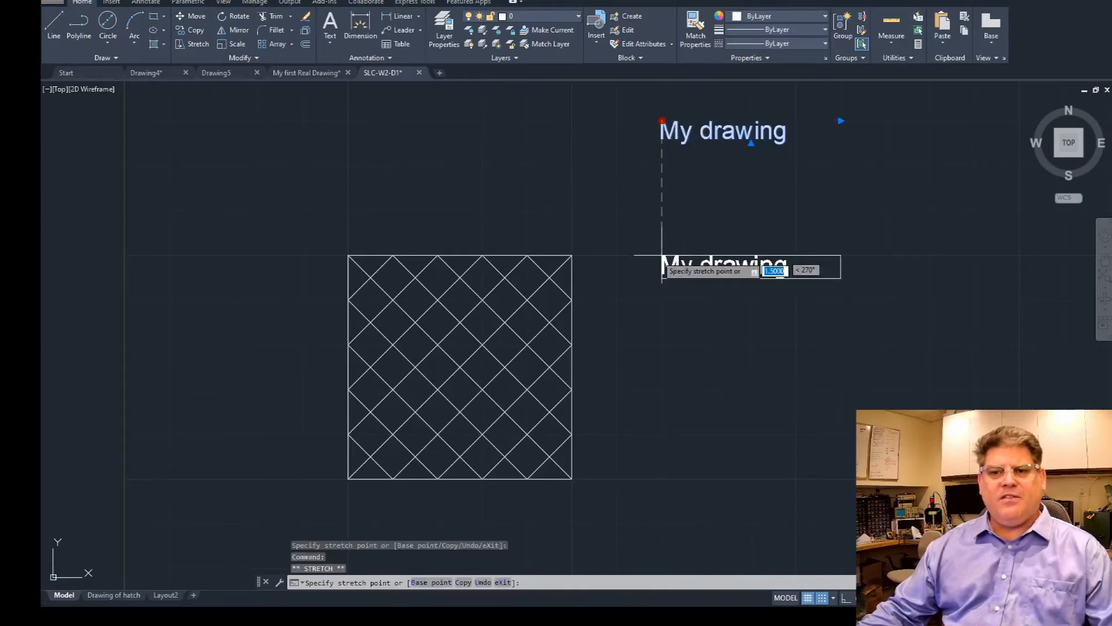
click(662, 255)
click(662, 255)
click(616, 298)
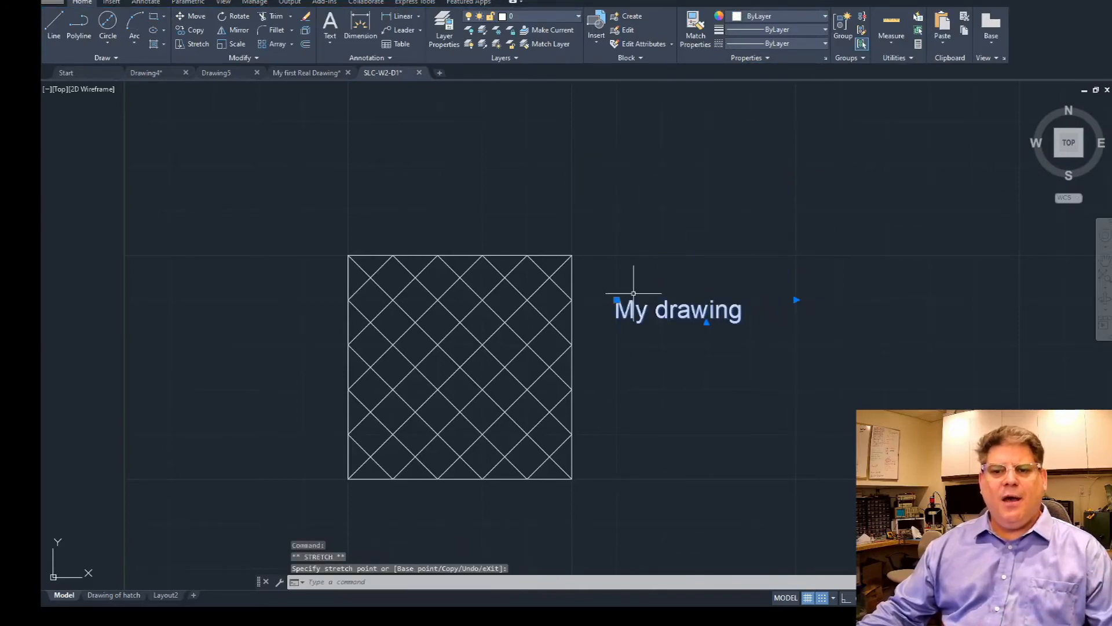
key(Escape)
key(Escape)
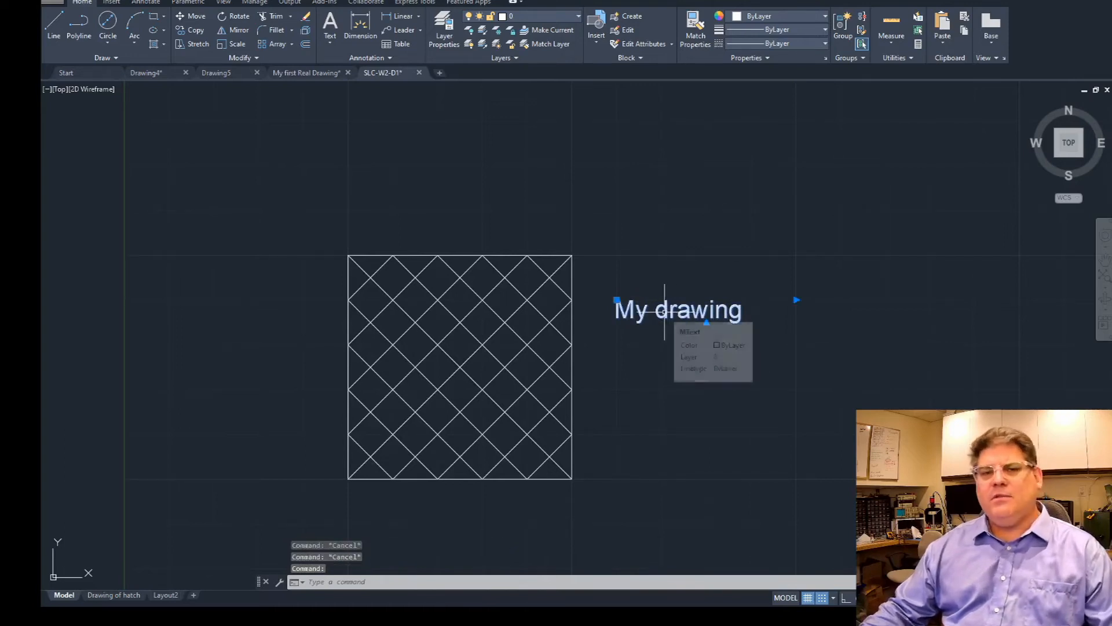
key(Escape)
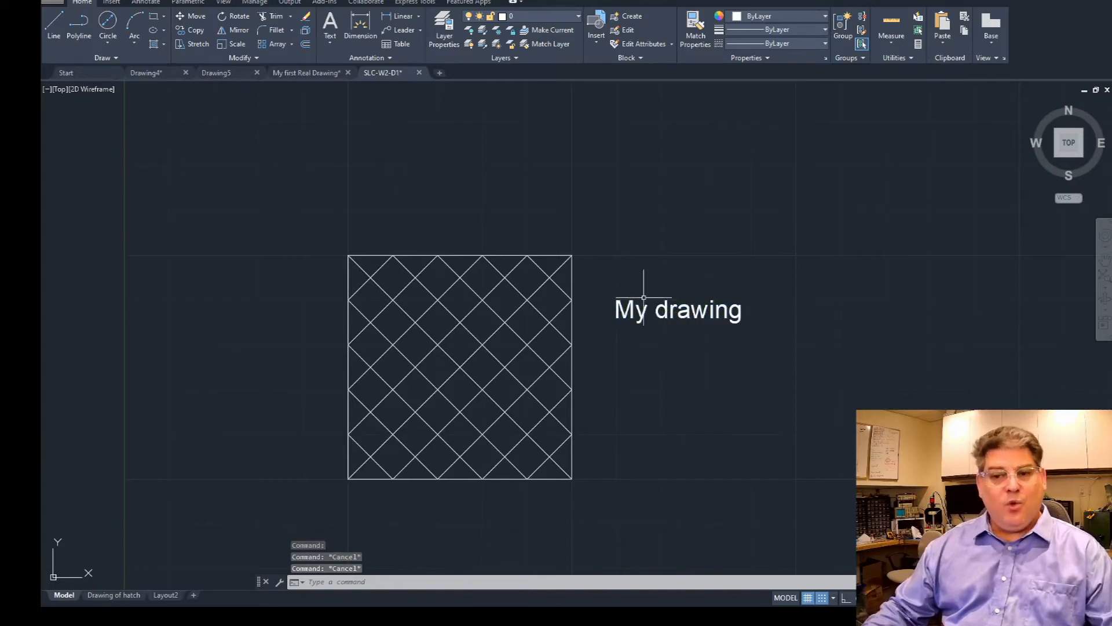
double_click(665, 313)
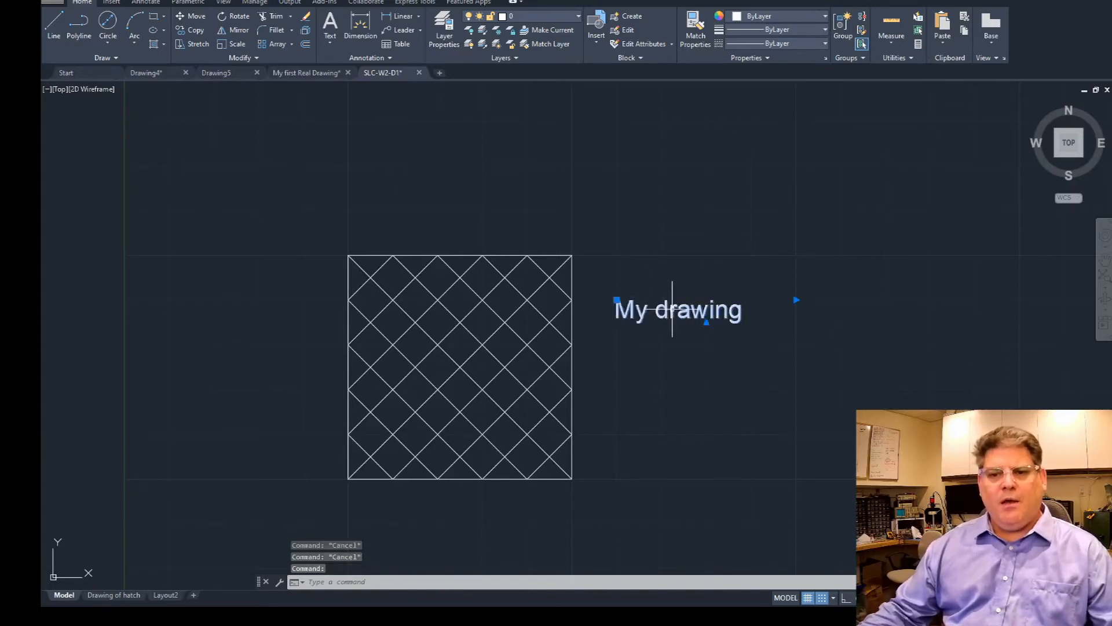
key(Escape)
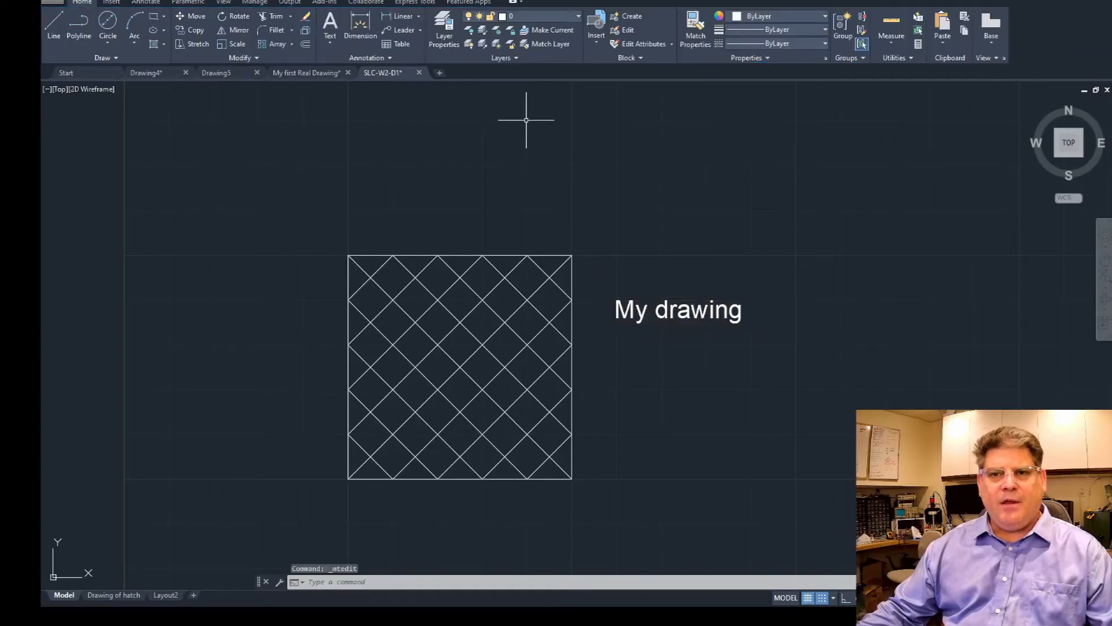
click(747, 313)
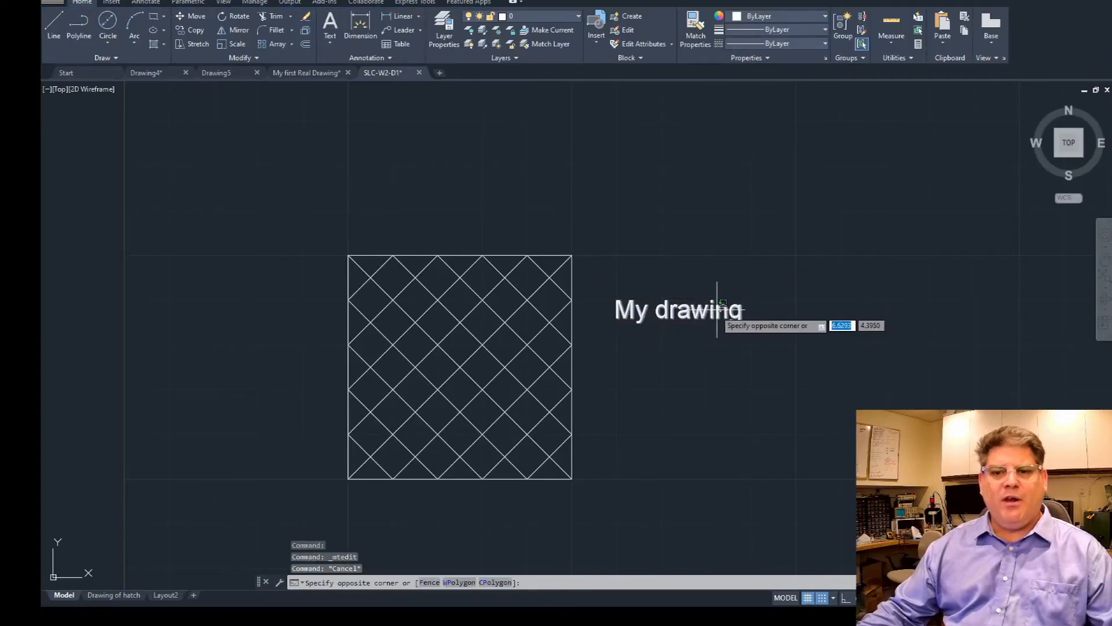
key(Escape)
Try the 0.0984 height on the whole "My drawing" text, and set its text height to 0.5.
double_click(710, 312)
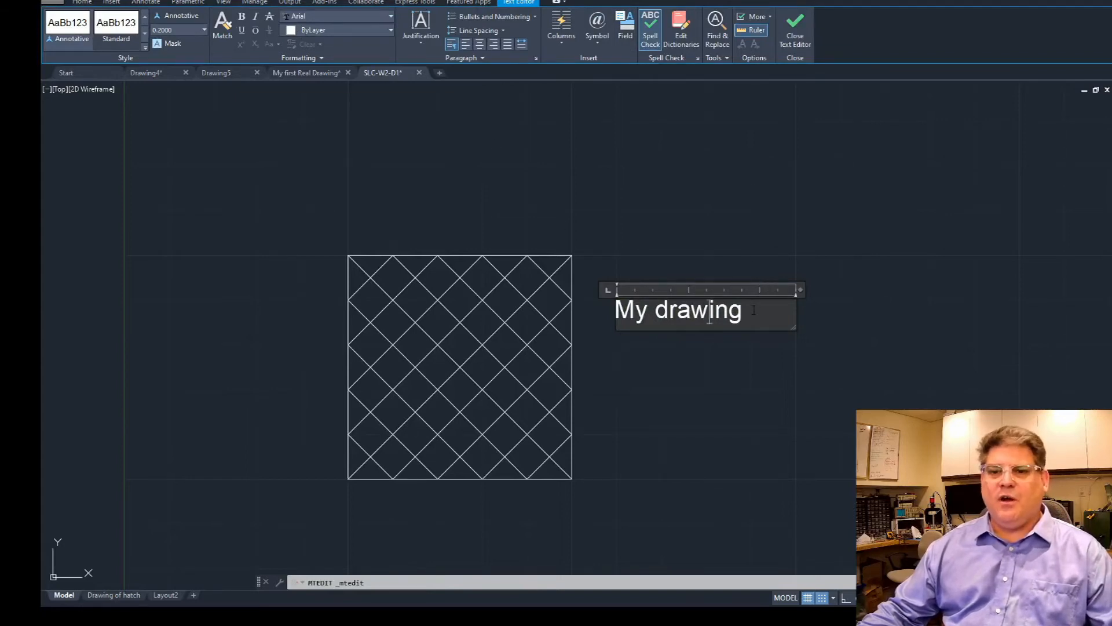
drag(744, 312, 631, 312)
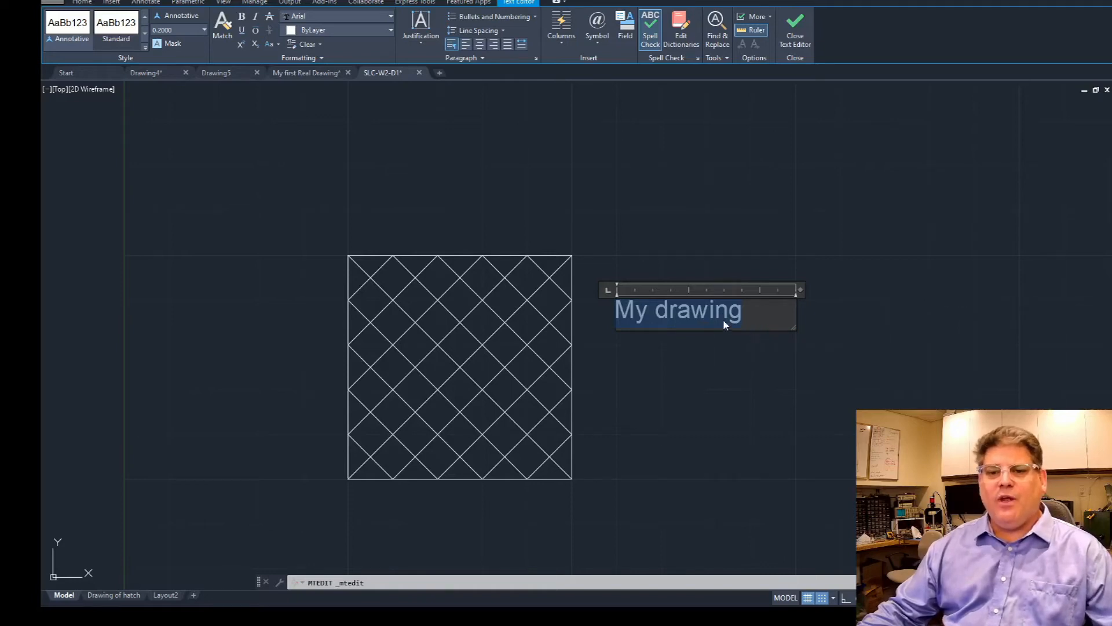
click(203, 31)
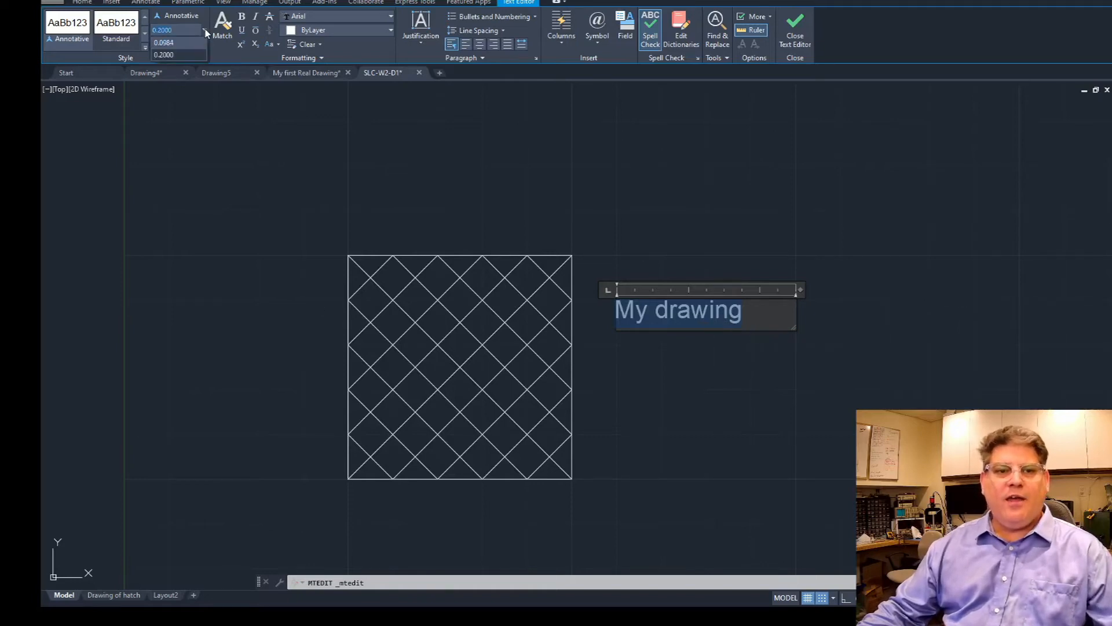
click(195, 45)
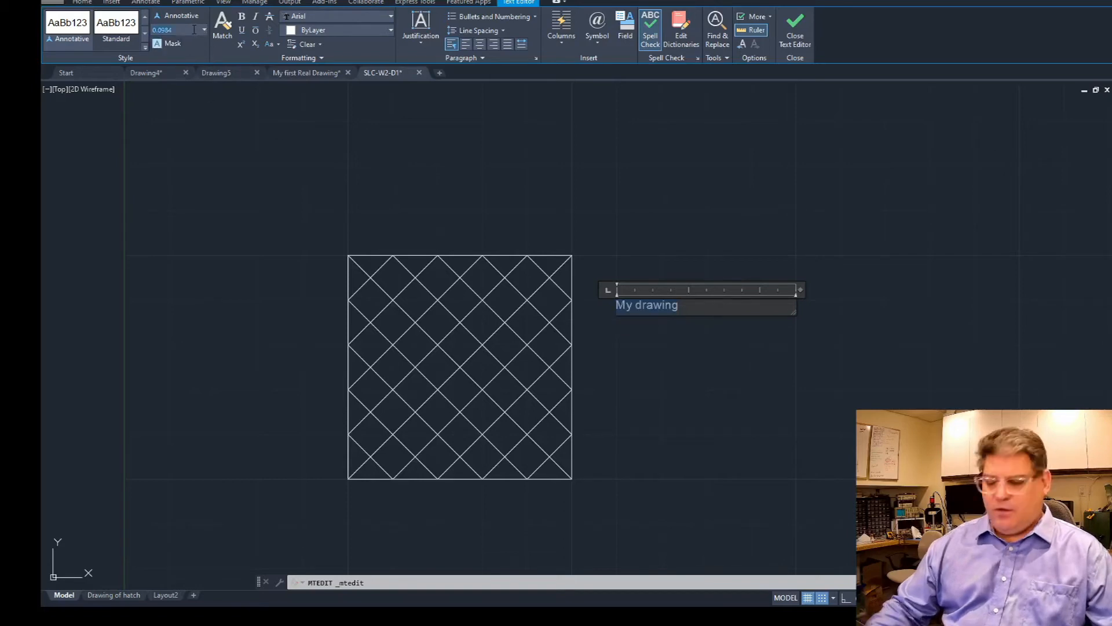
text(.5)
key(Return)
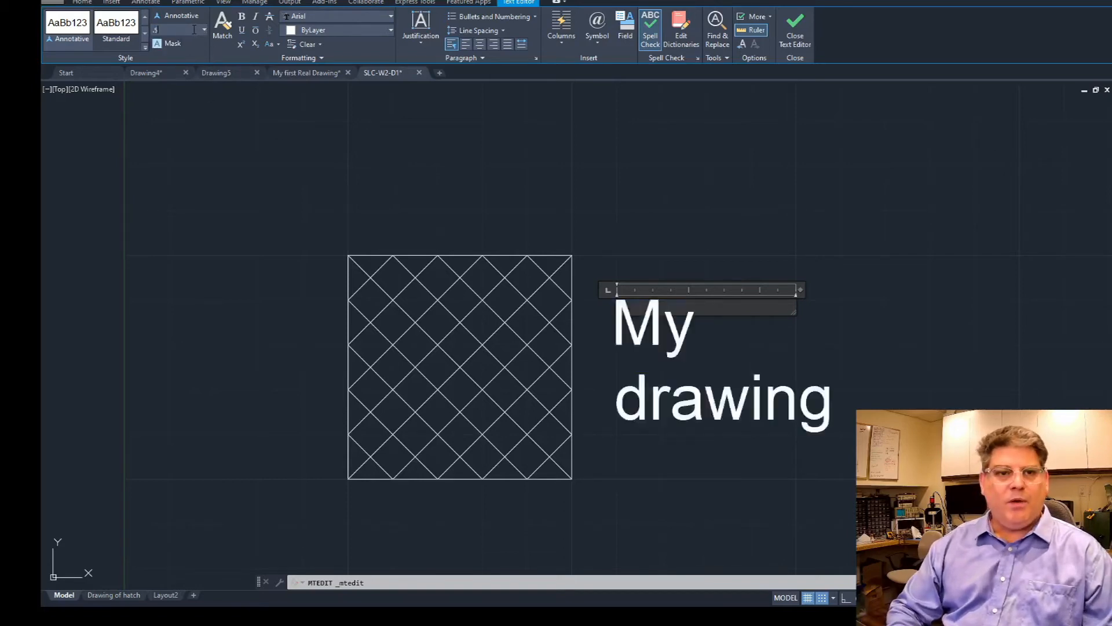
click(906, 327)
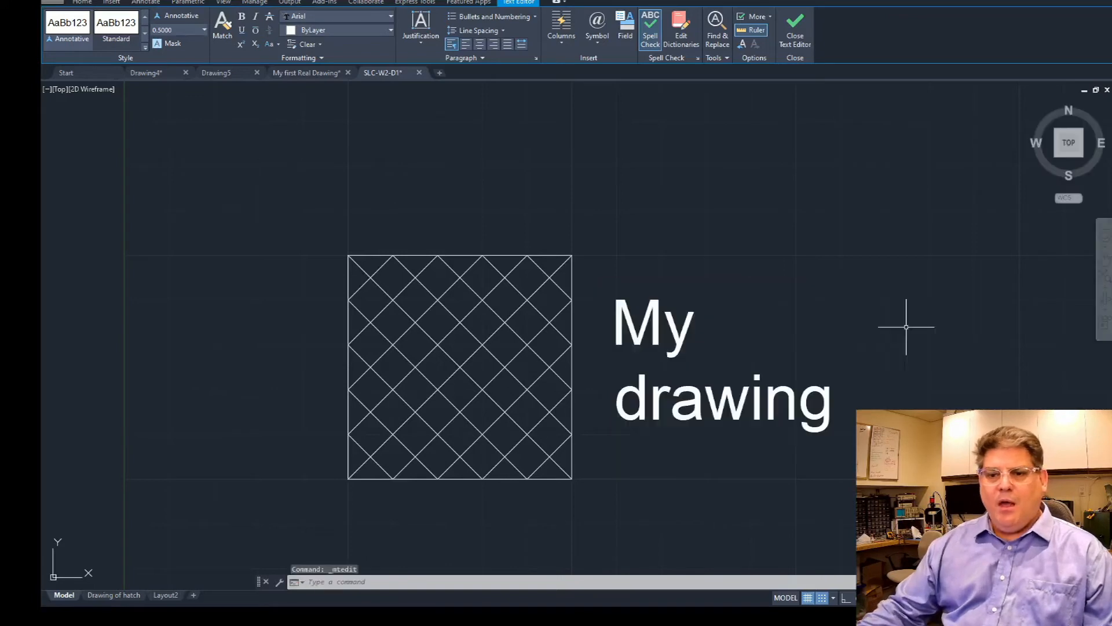
Widen the "My drawing" text frame horizontally so that both words fit on one line.
click(773, 387)
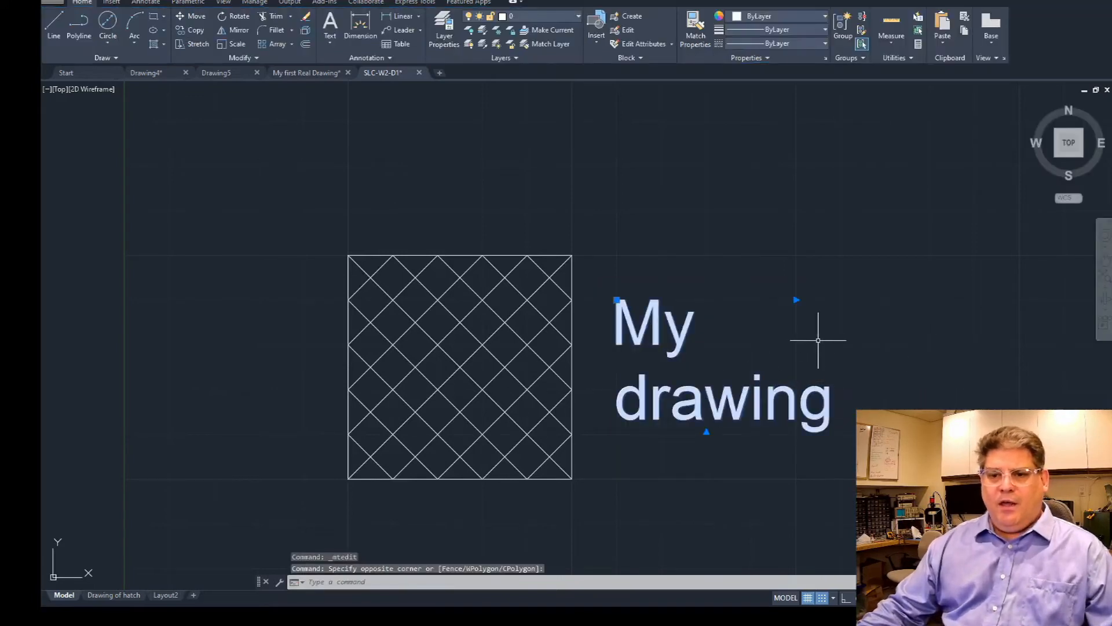
click(797, 299)
click(796, 300)
click(953, 306)
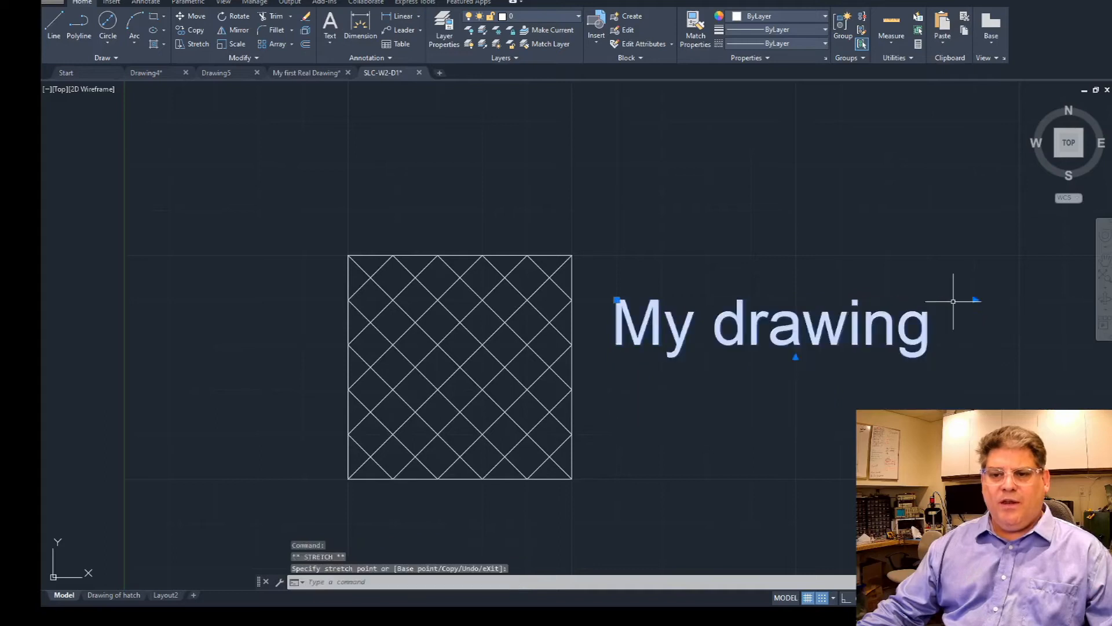
key(Escape)
key(Escape)
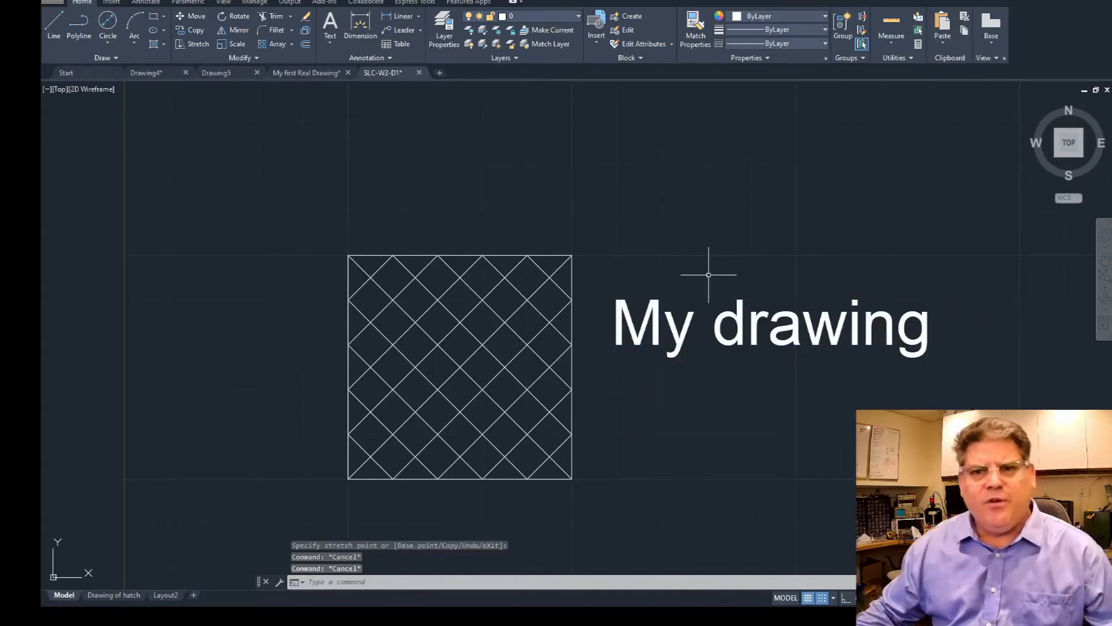
Delete the "My drawing" text beside the hatched square.
click(653, 316)
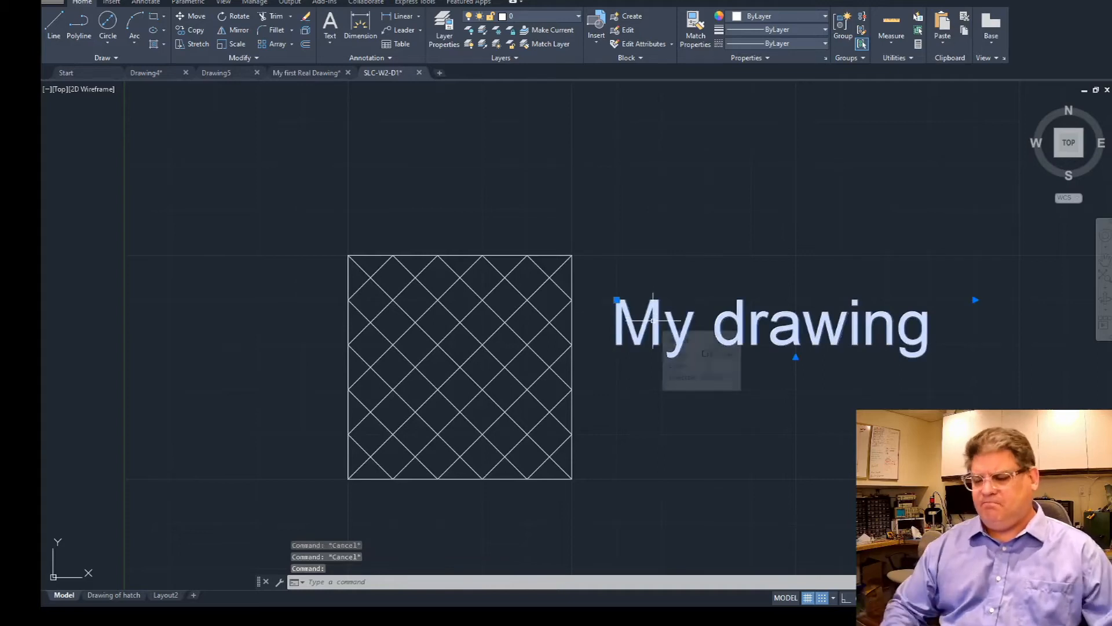
key(Delete)
key(Escape)
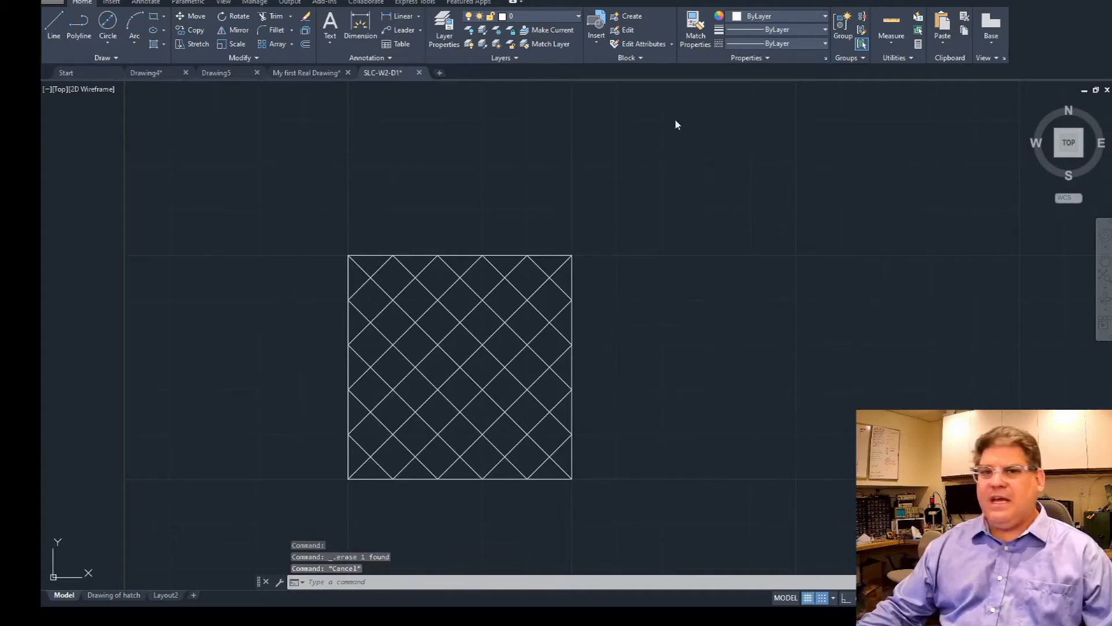
Make the Model layer current and draw a circle centred above the hatched square without touching it.
click(531, 19)
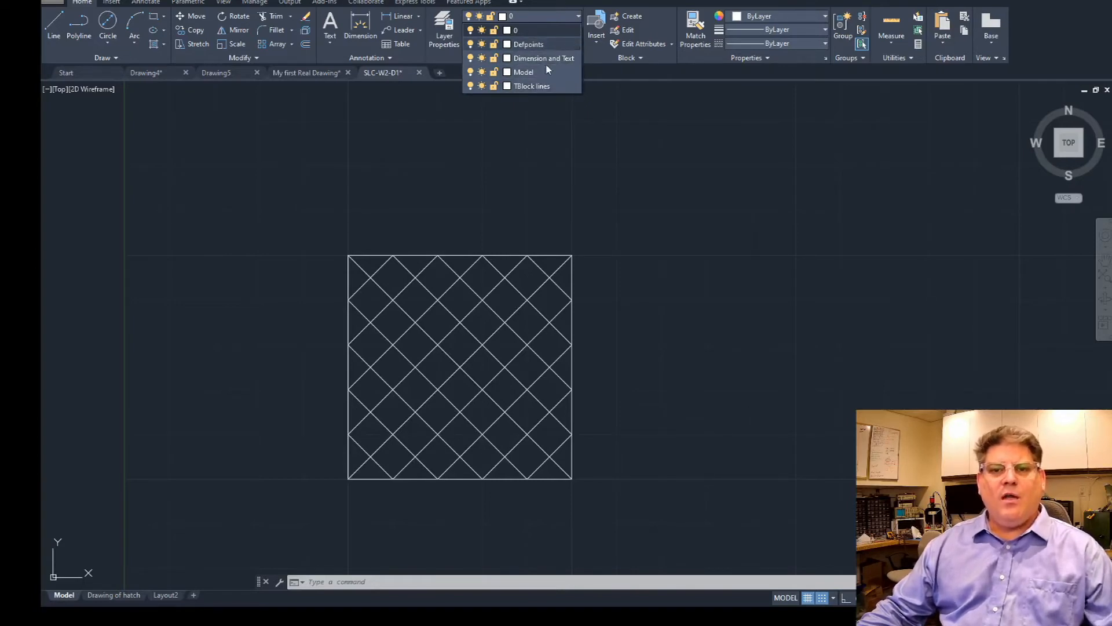
click(556, 91)
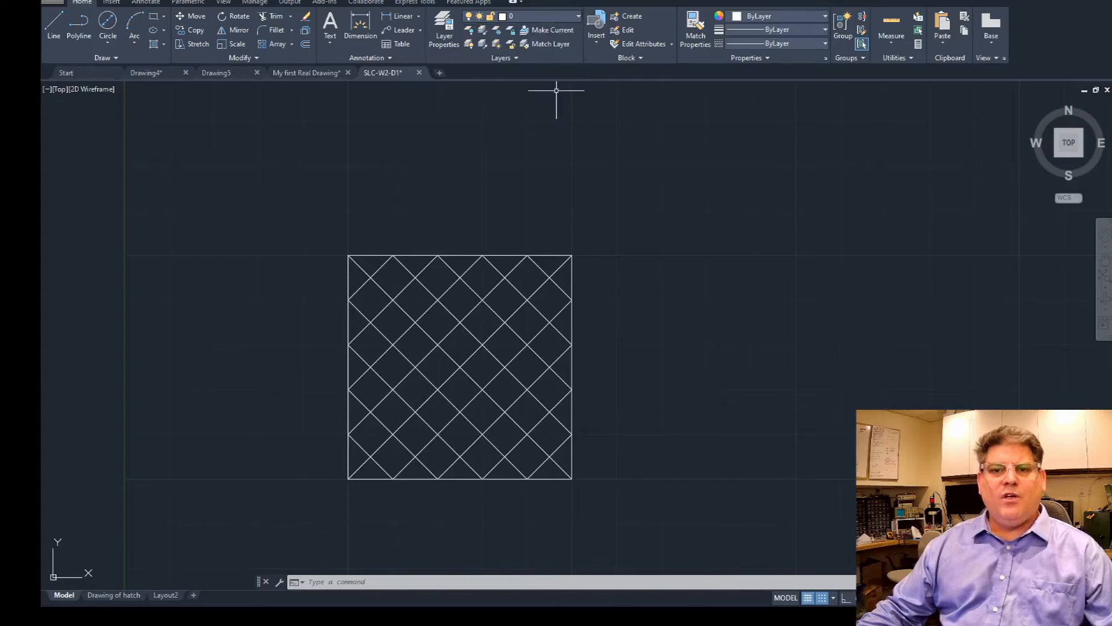
click(577, 18)
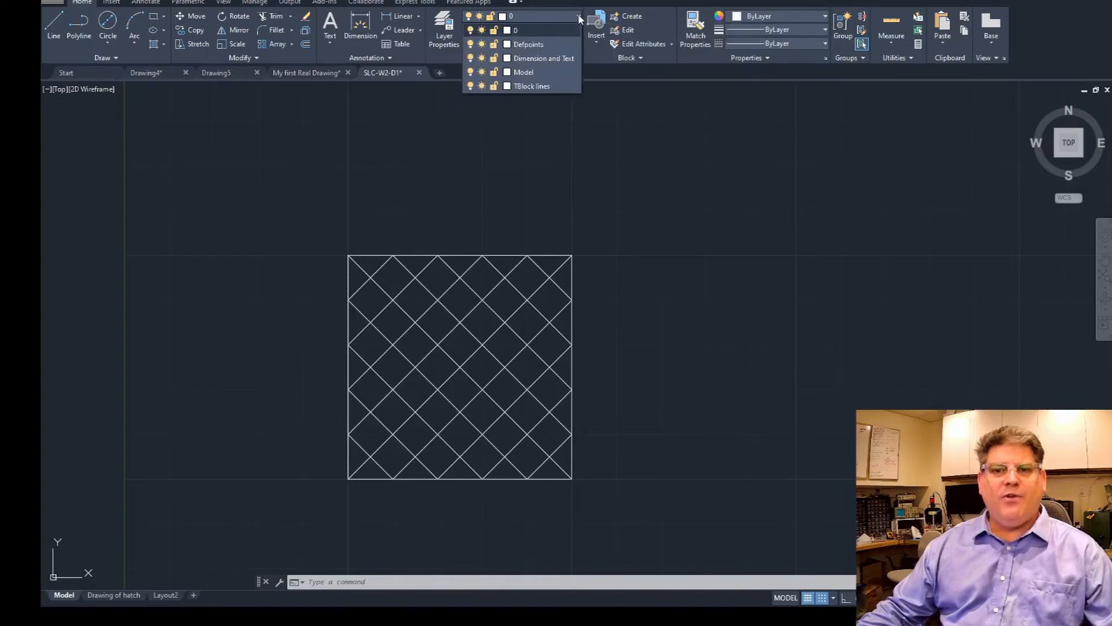
click(559, 70)
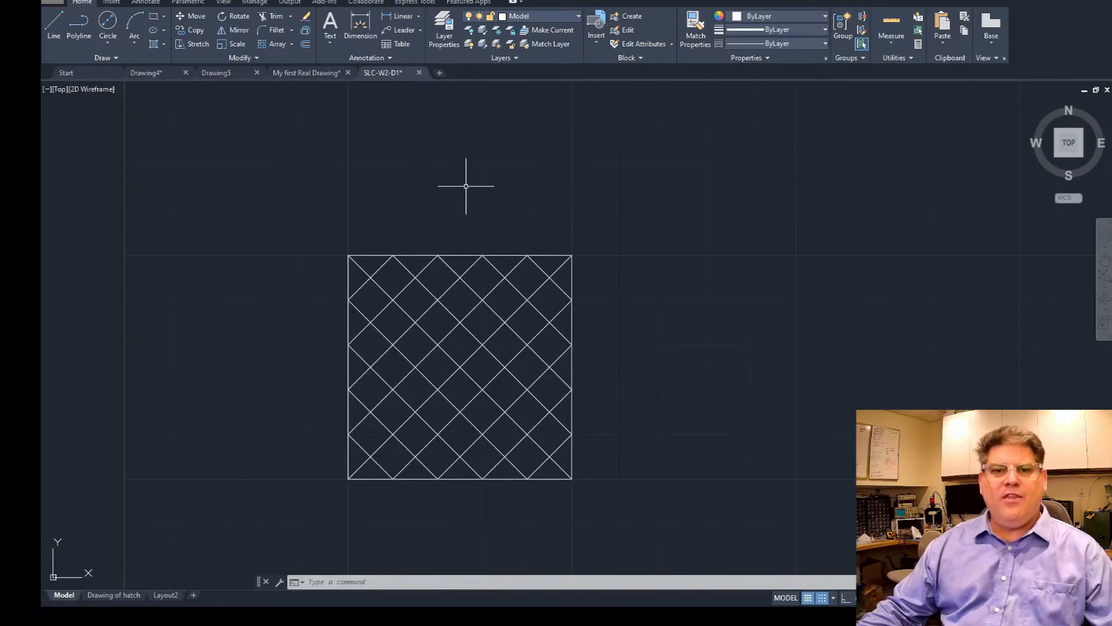
key(Escape)
key(Escape)
text(c)
key(Return)
click(483, 166)
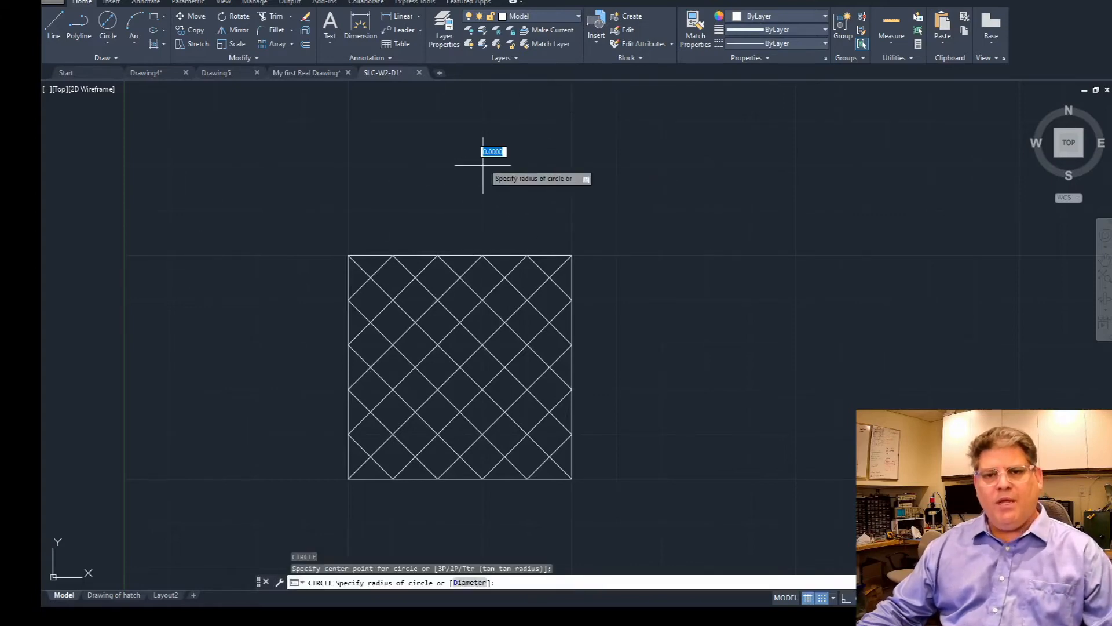
click(540, 196)
key(Escape)
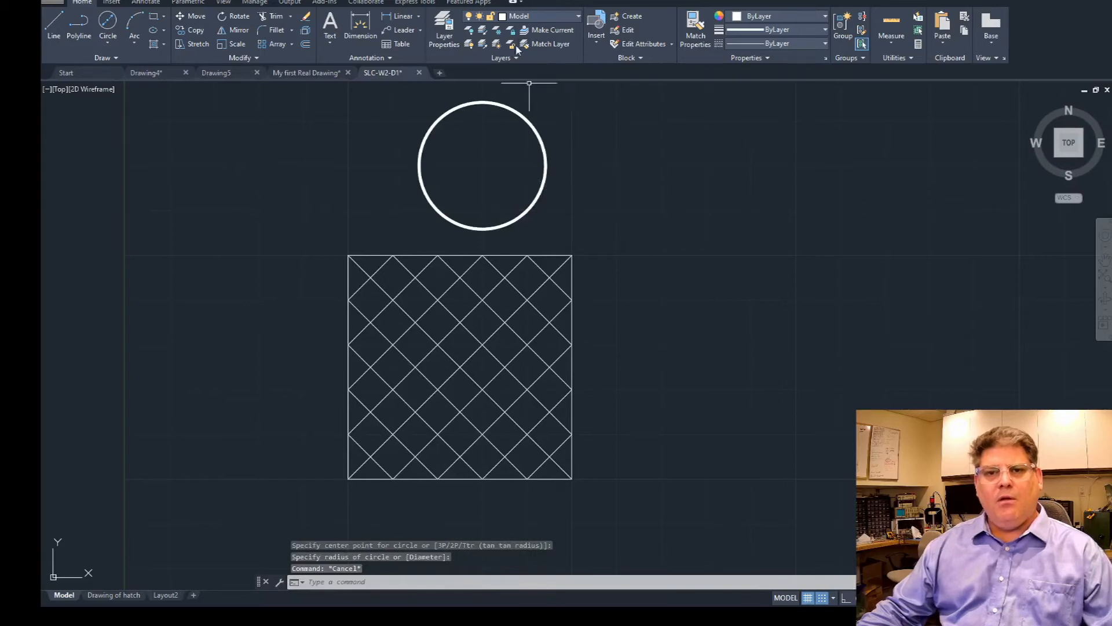
Make layer 0 current and draw a larger circle overlapping the first, centred directly above the square's upper-right corner.
click(546, 16)
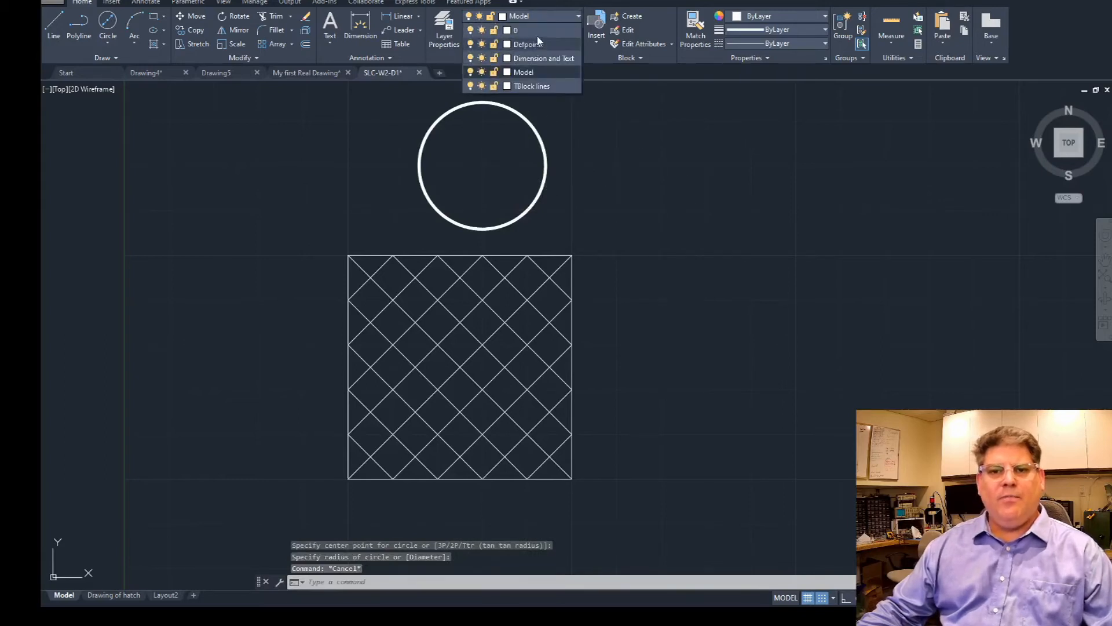
click(539, 30)
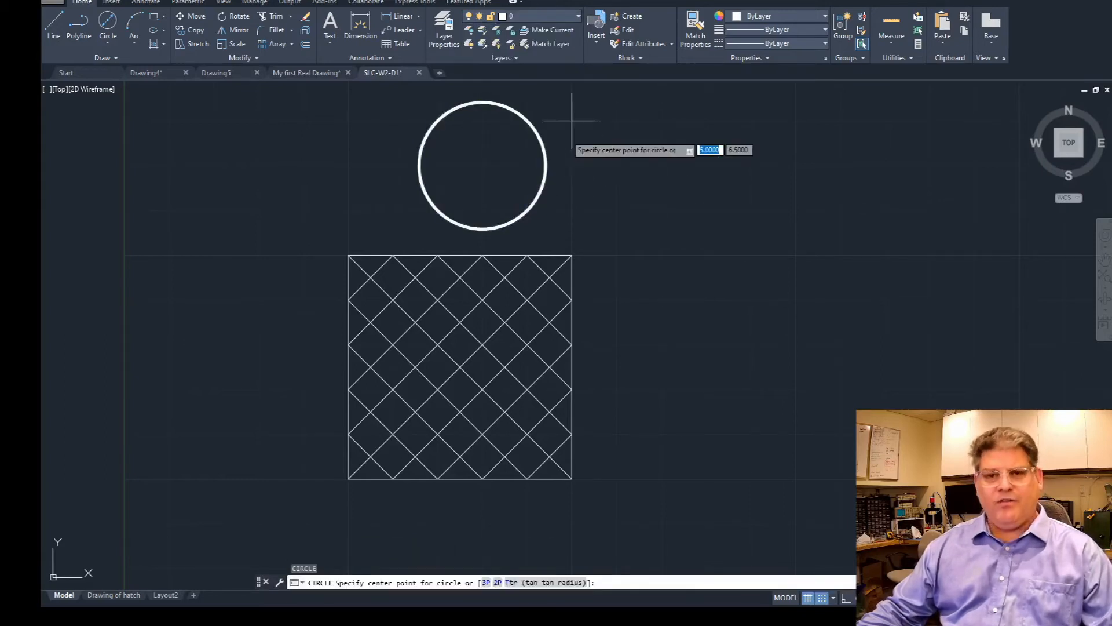
key(Return)
click(572, 165)
click(662, 165)
key(Escape)
key(Escape)
middle_drag(696, 155, 706, 181)
click(709, 187)
key(Escape)
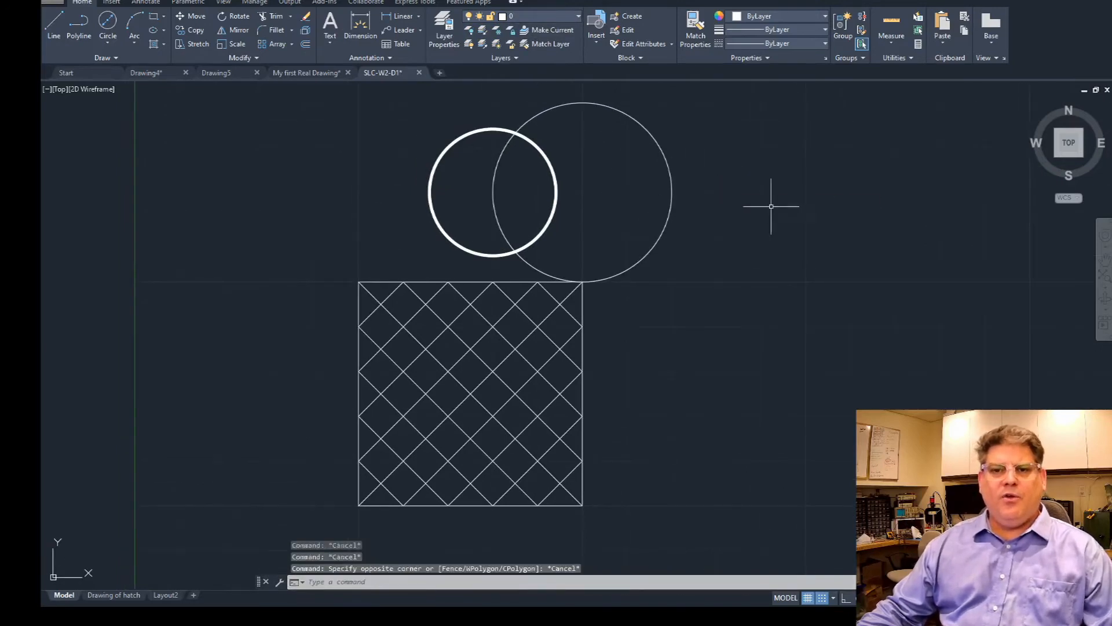
Examine the lineweights assigned to the layers and the lineweight choices for layer 0, leaving them without a change.
click(533, 18)
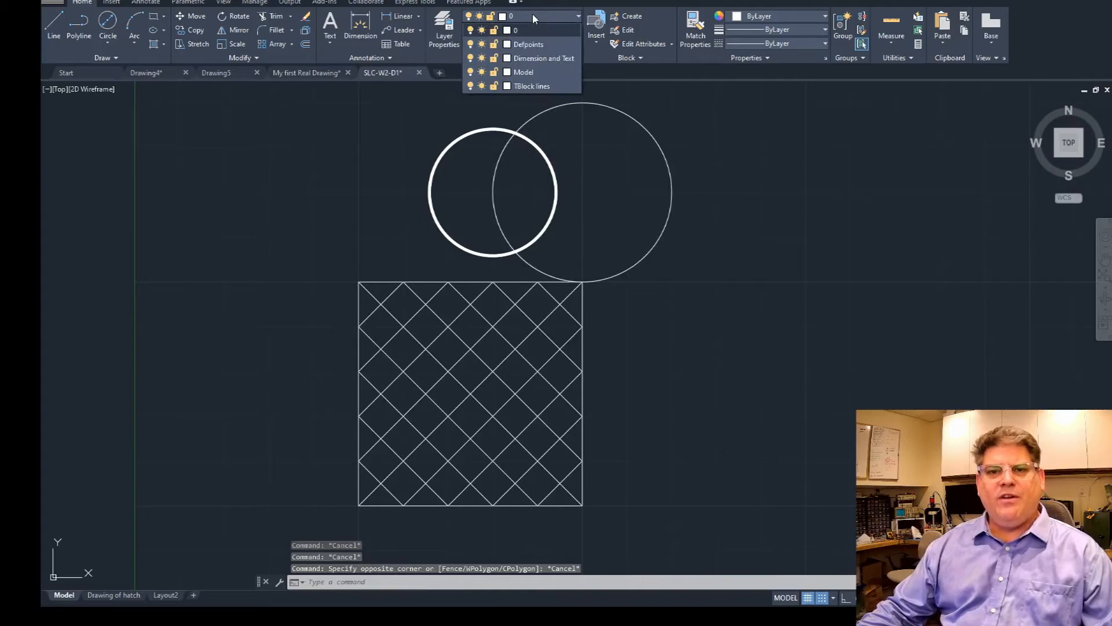
click(533, 13)
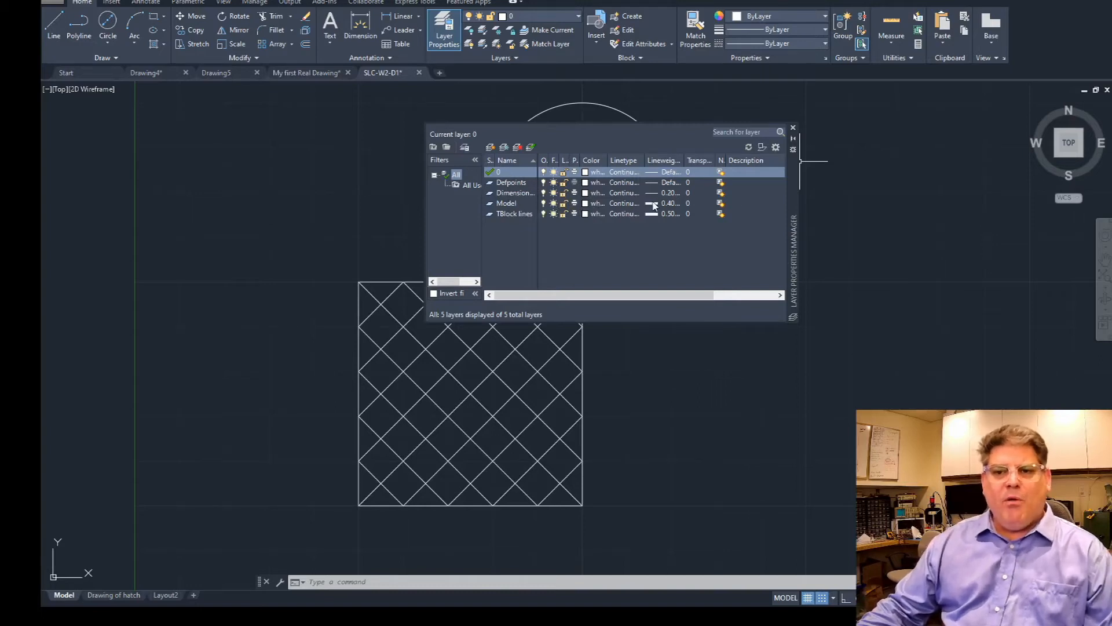
drag(685, 158, 721, 127)
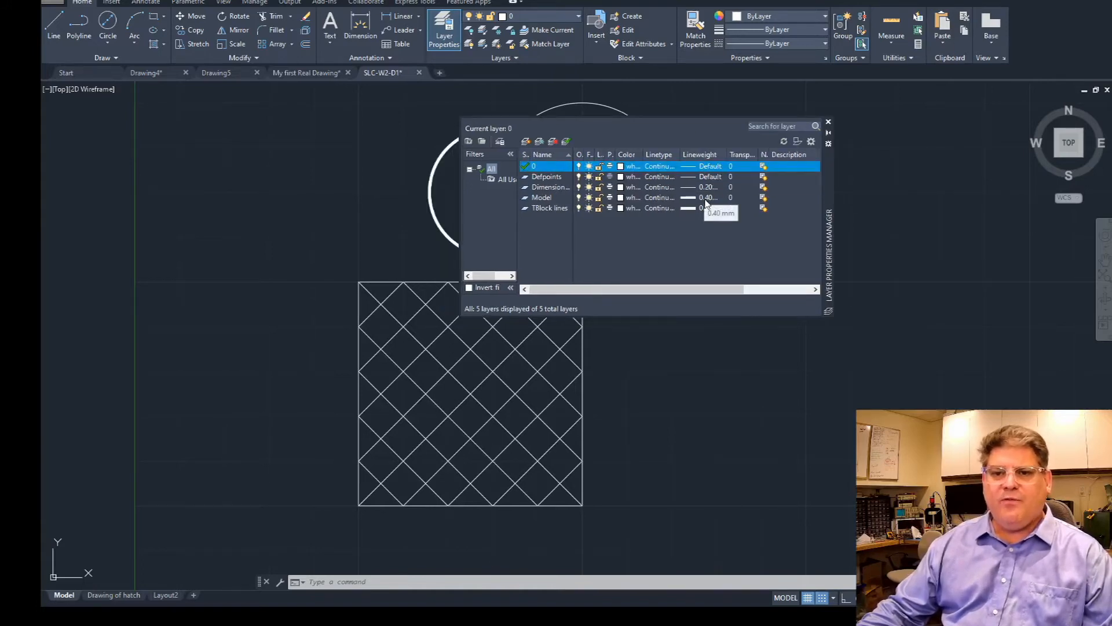
click(706, 168)
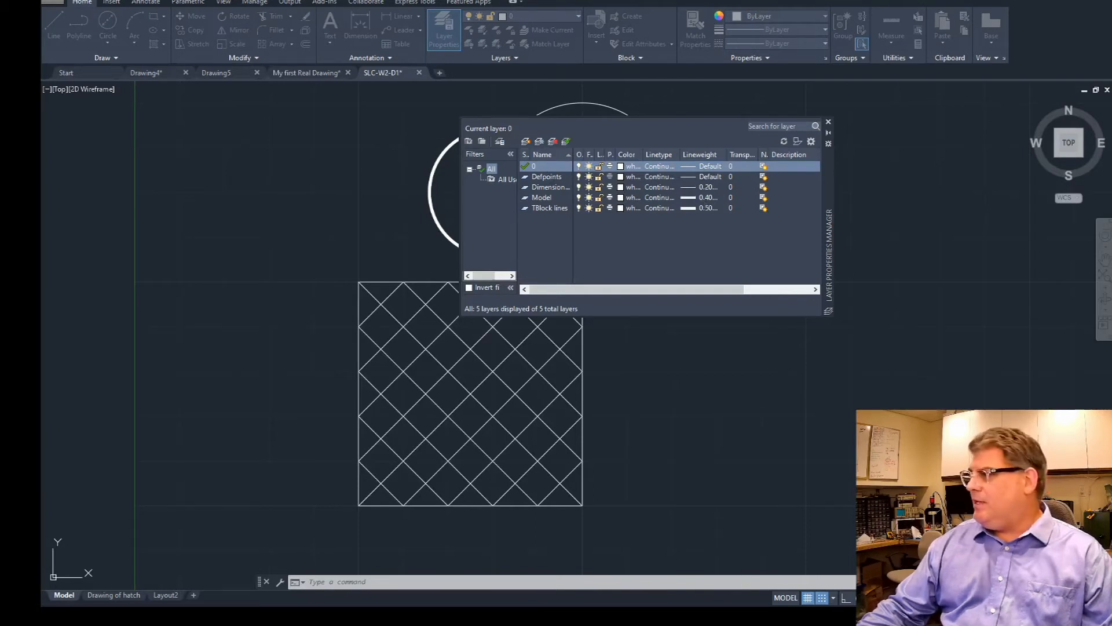
drag(793, 116, 850, 88)
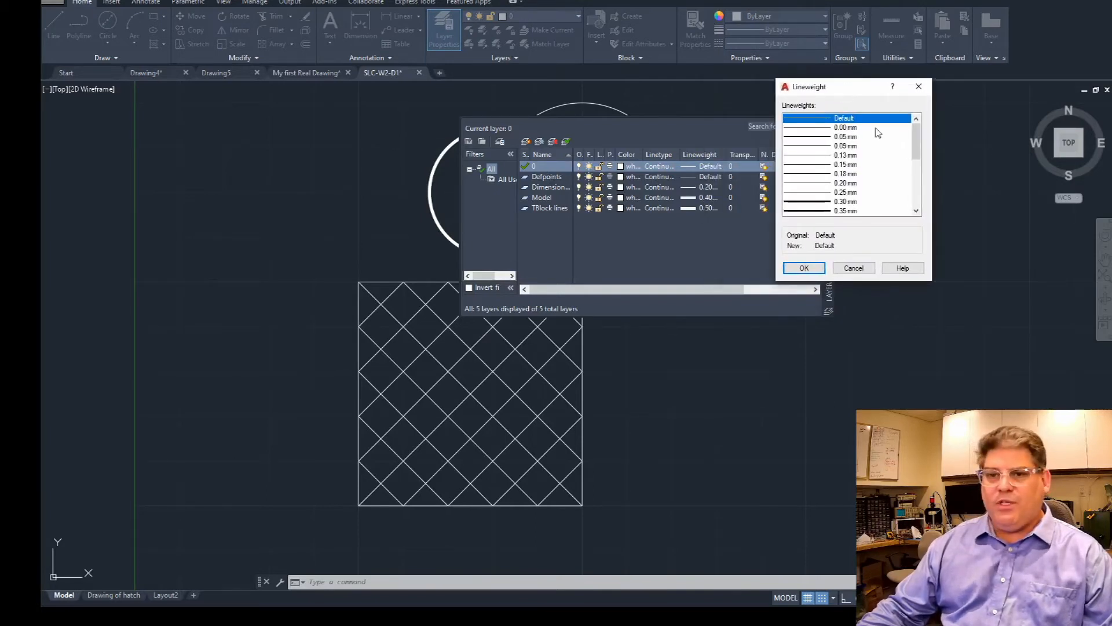
click(922, 88)
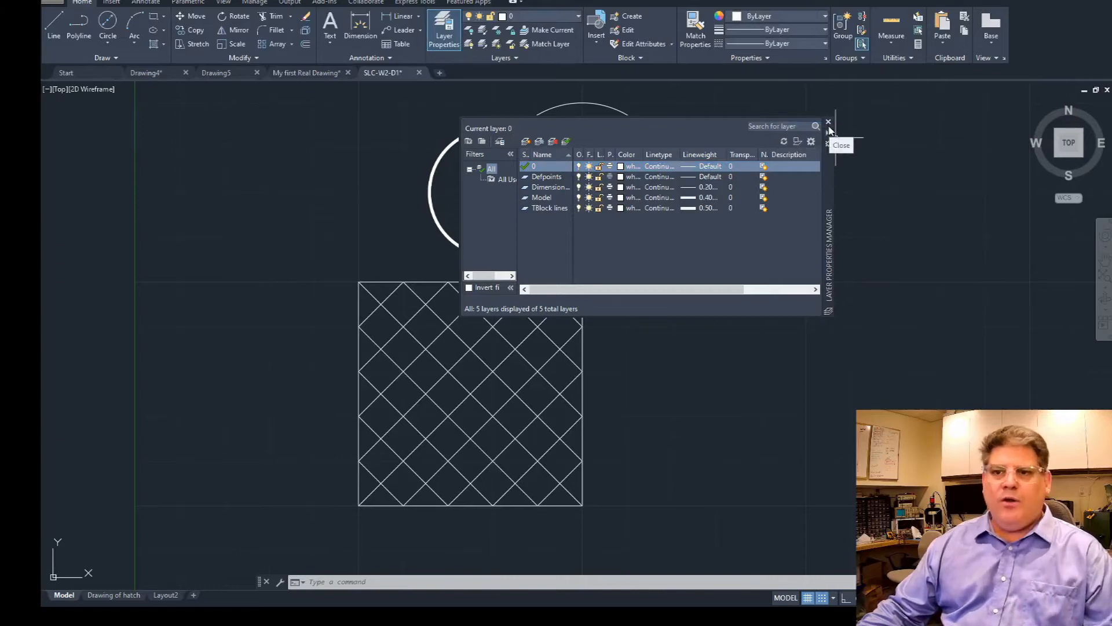
click(830, 125)
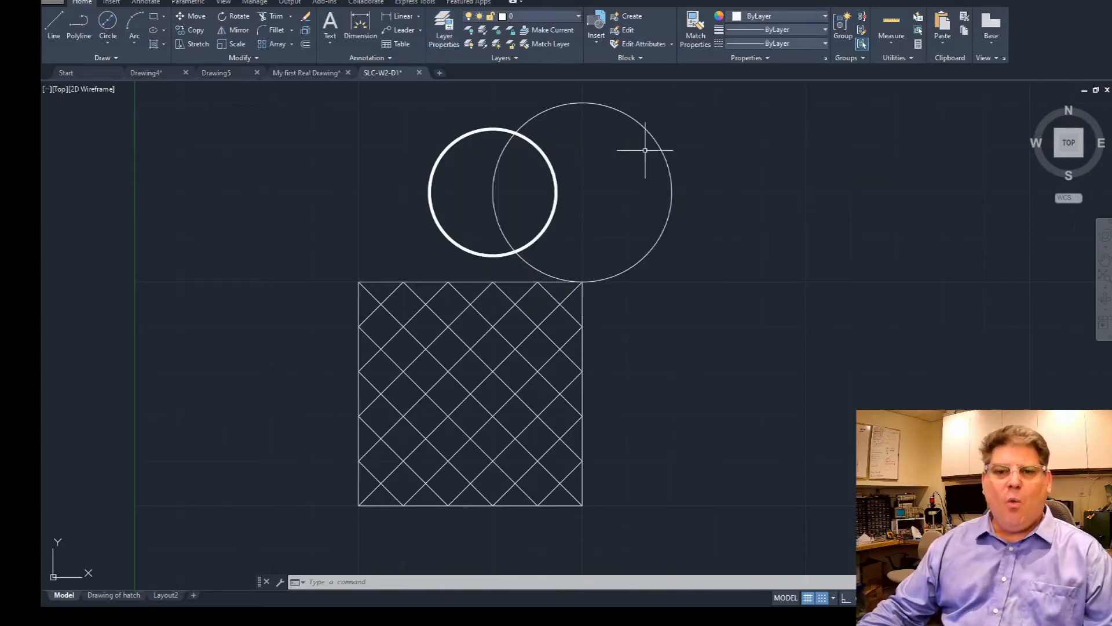
Delete both overlapping circles above the hatched square.
click(591, 165)
click(553, 132)
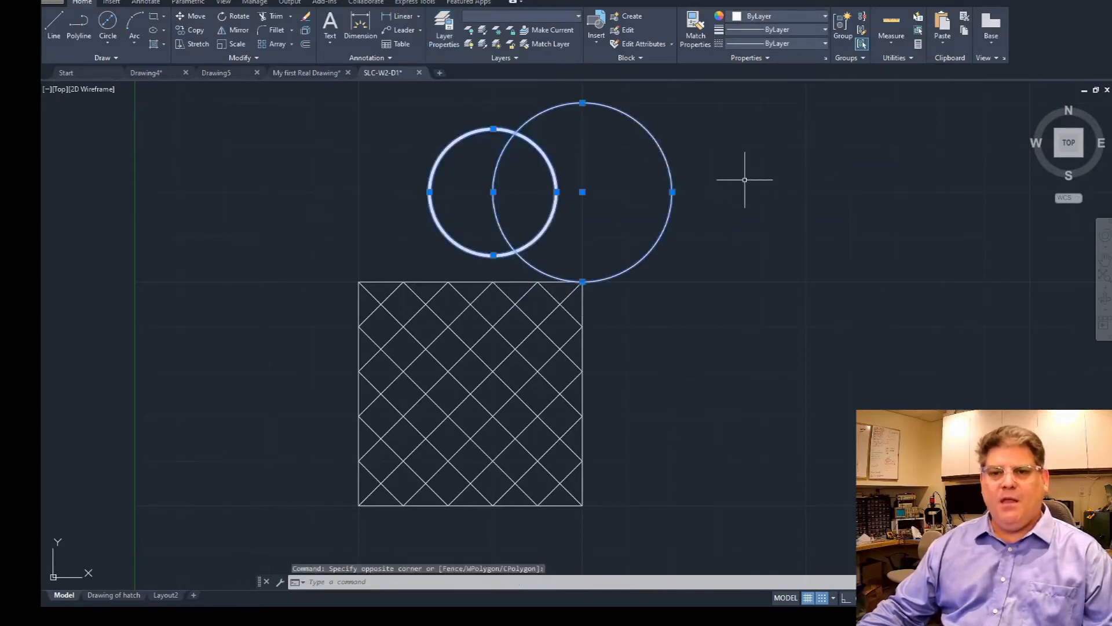
key(Delete)
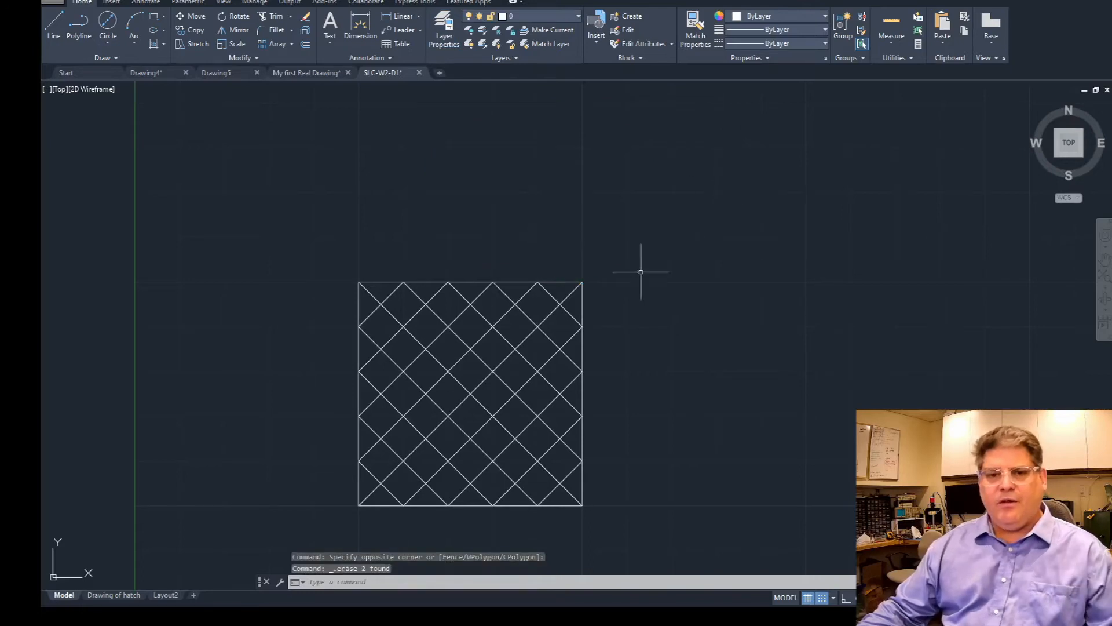
key(Escape)
key(Escape)
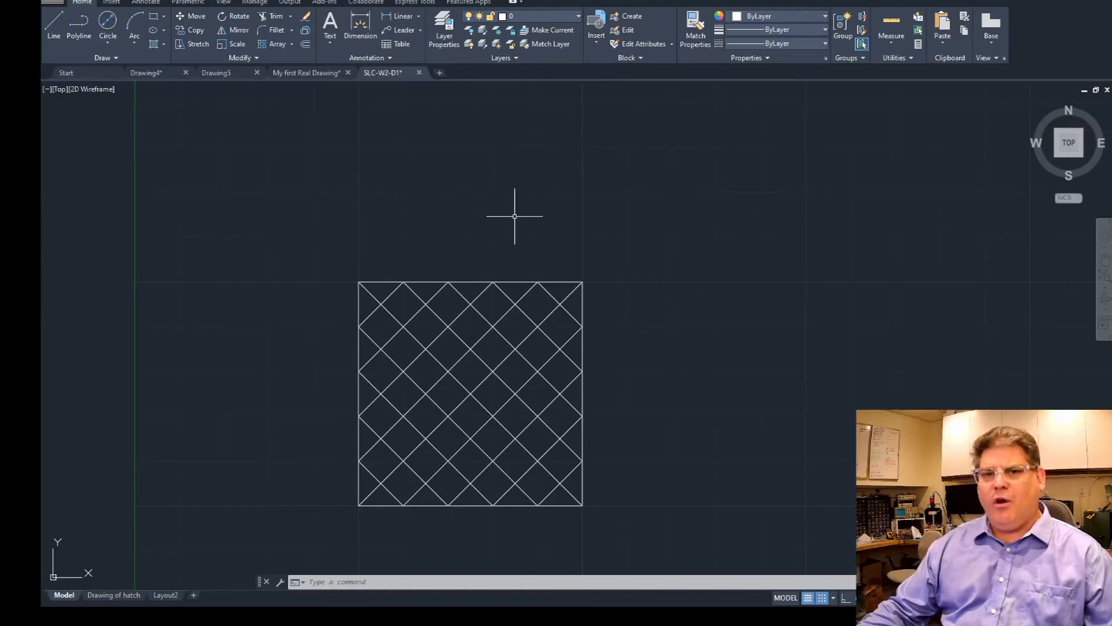
text(c)
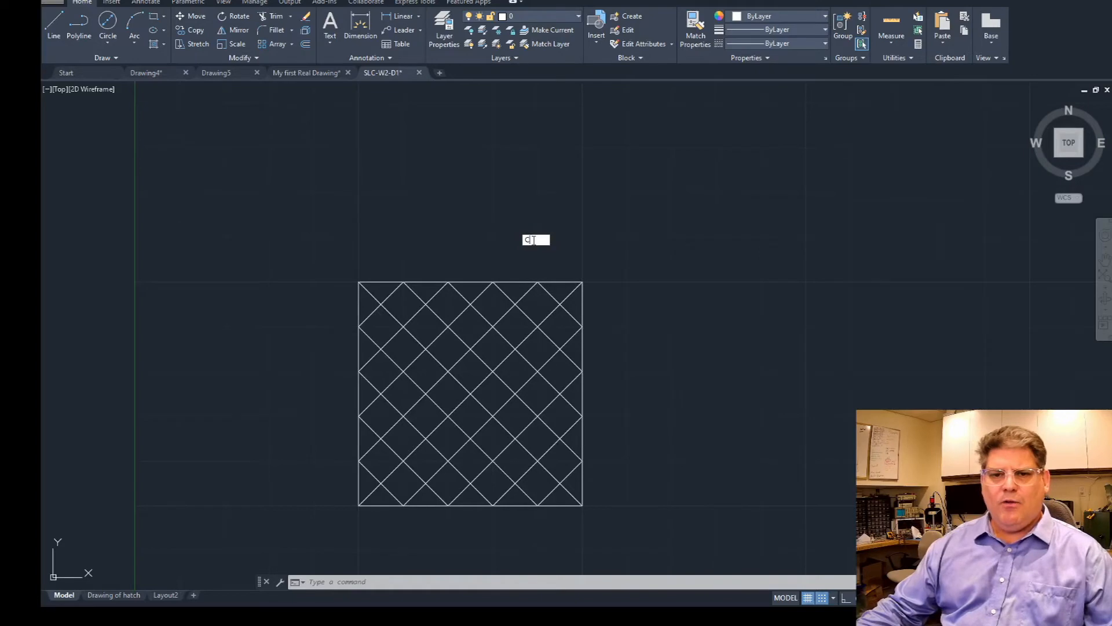
key(Return)
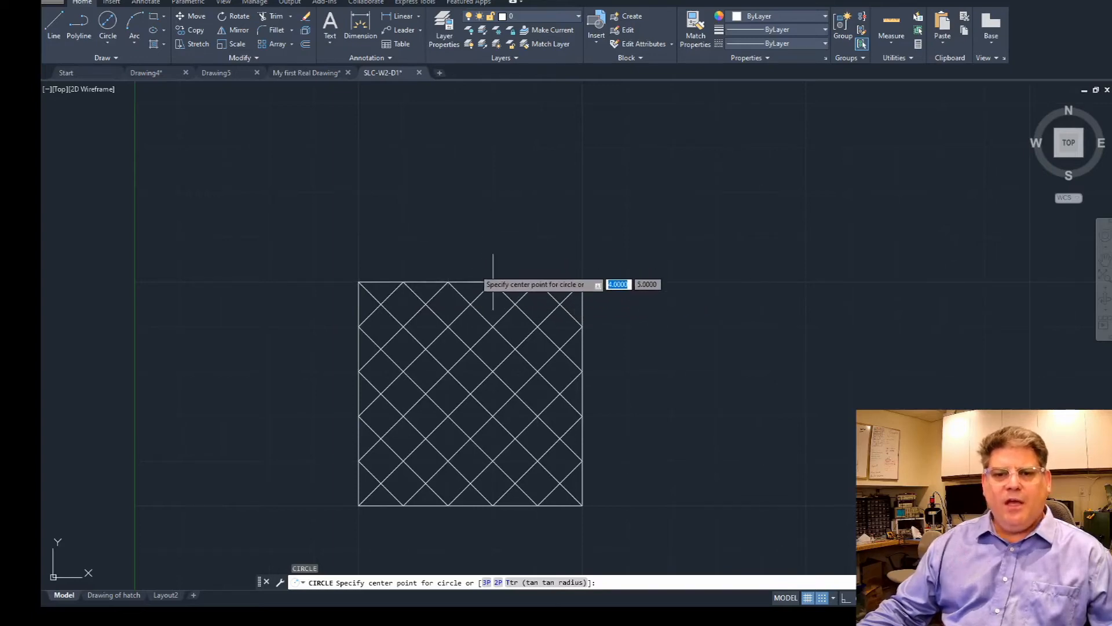
click(825, 601)
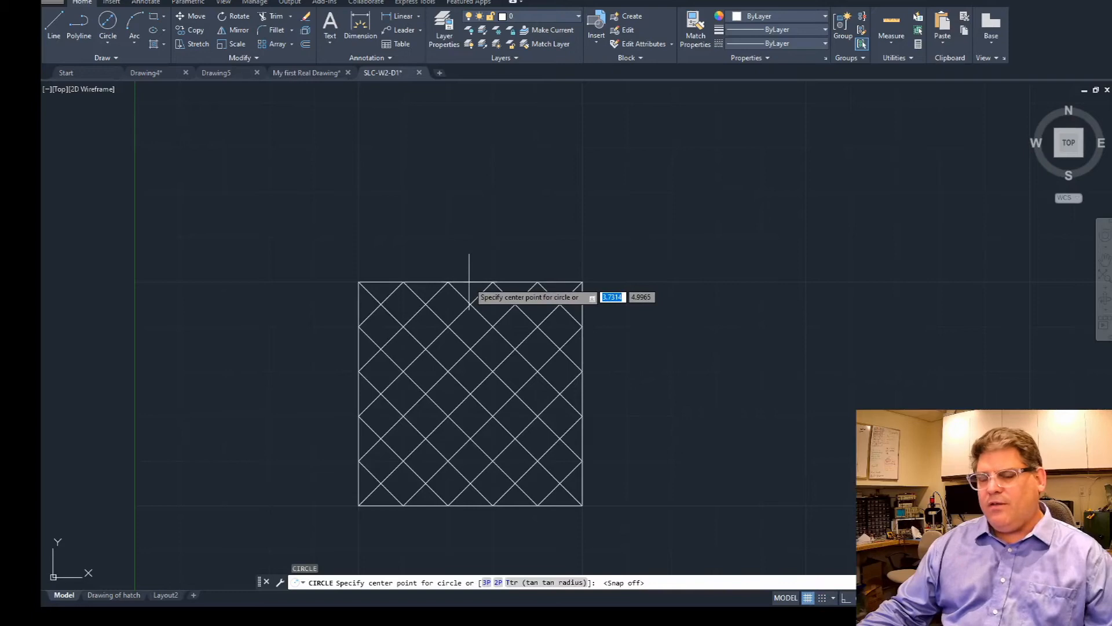
key(Escape)
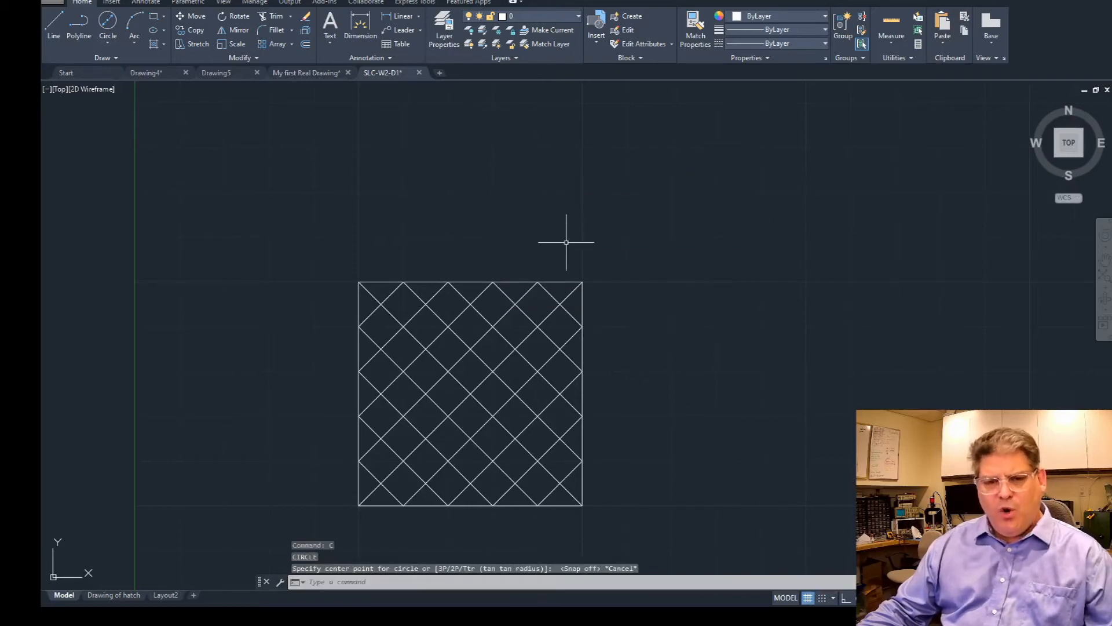
click(822, 598)
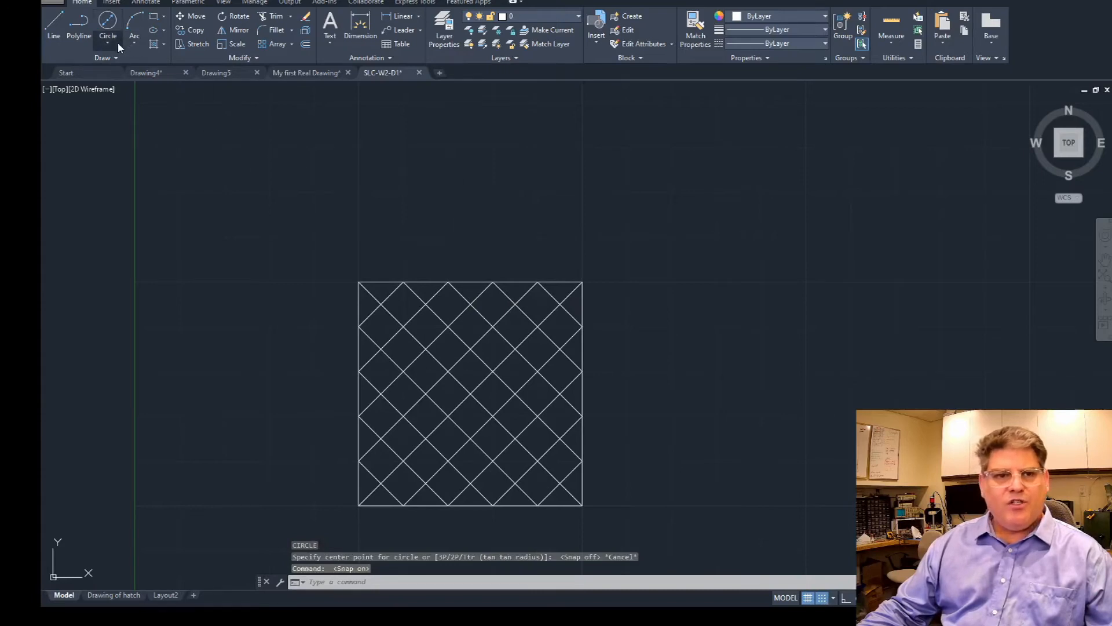
Draw a 2-Point circle whose diameter spans the hatched square's upper edge from its upper-left to its upper-right corner.
click(117, 42)
click(124, 110)
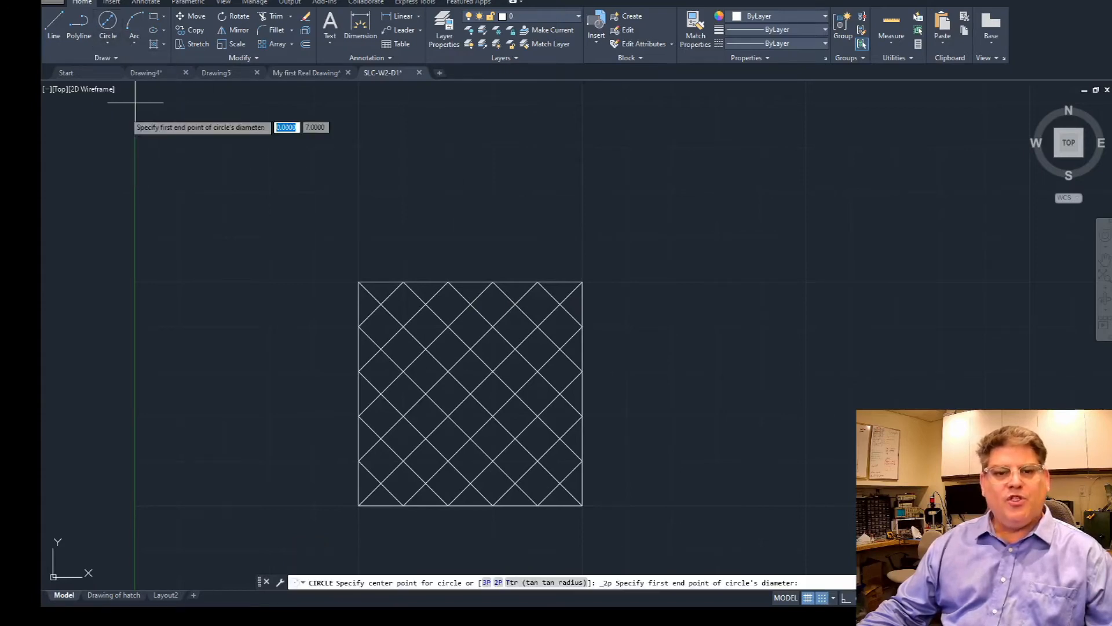
click(359, 282)
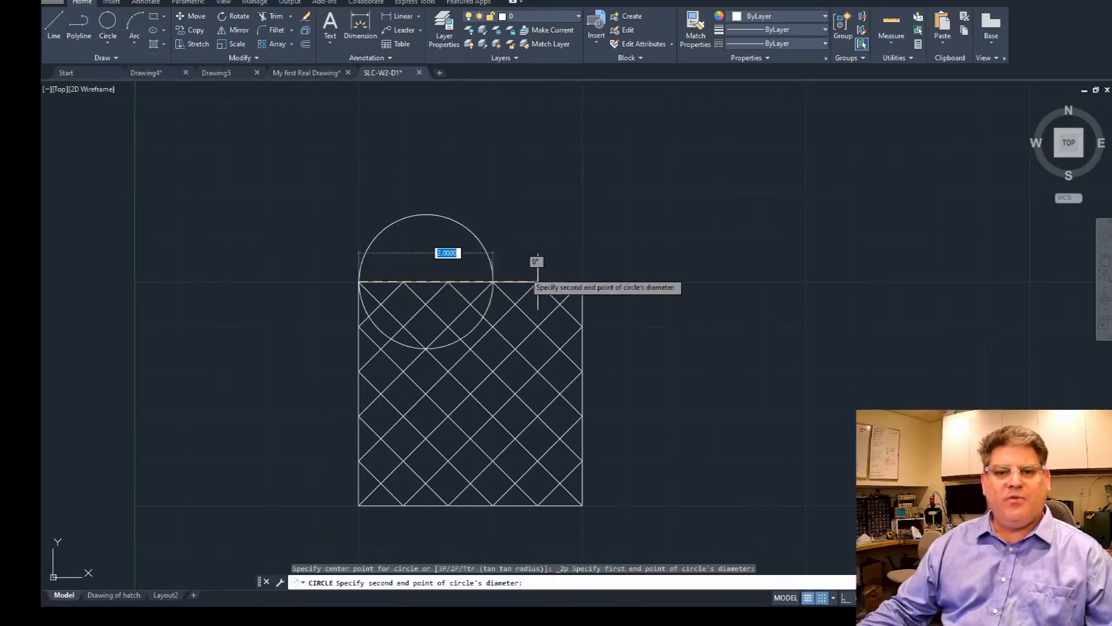
click(582, 282)
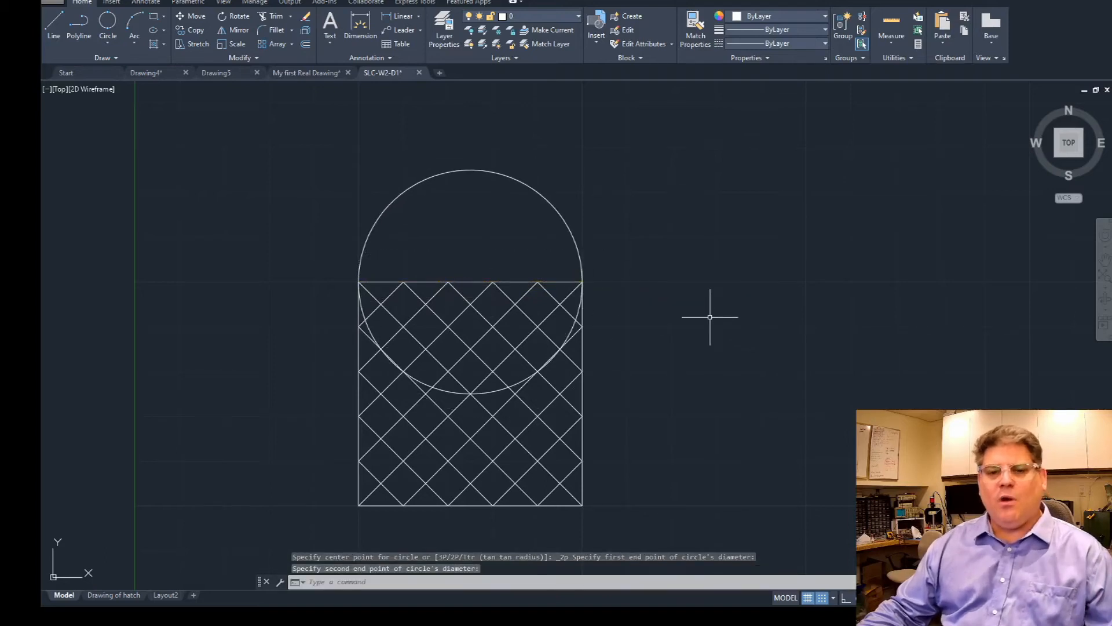
key(Escape)
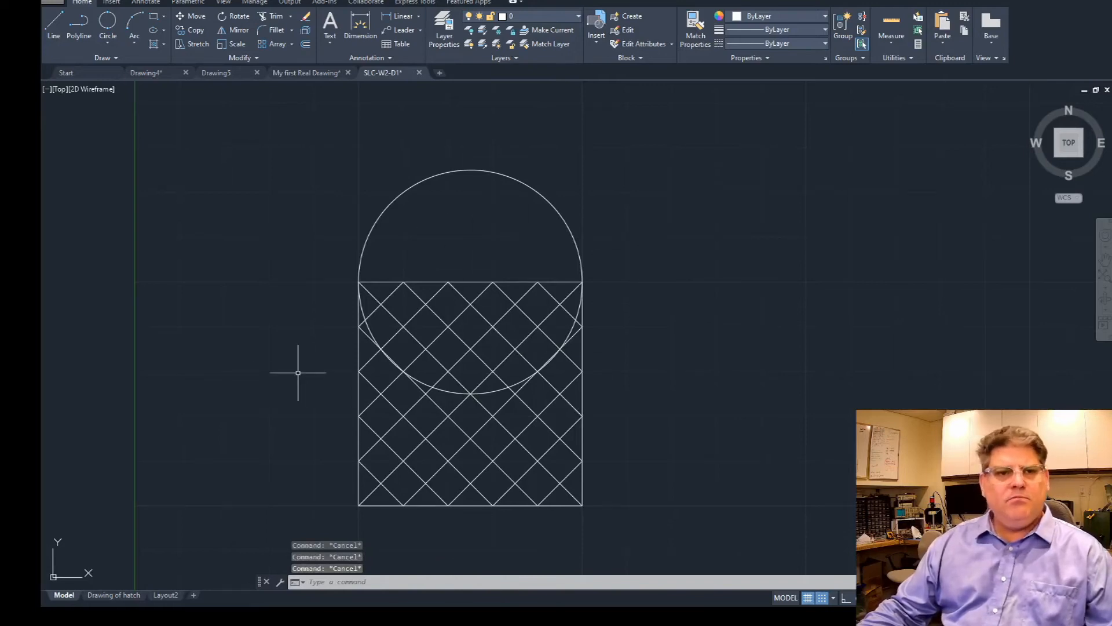
click(106, 43)
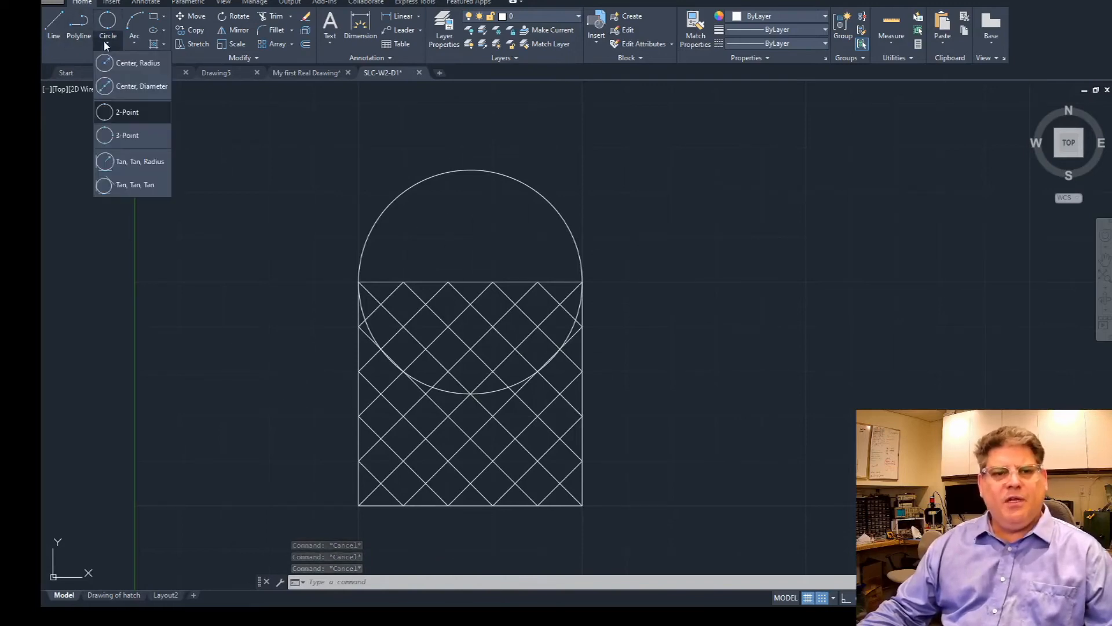
key(Escape)
key(Escape)
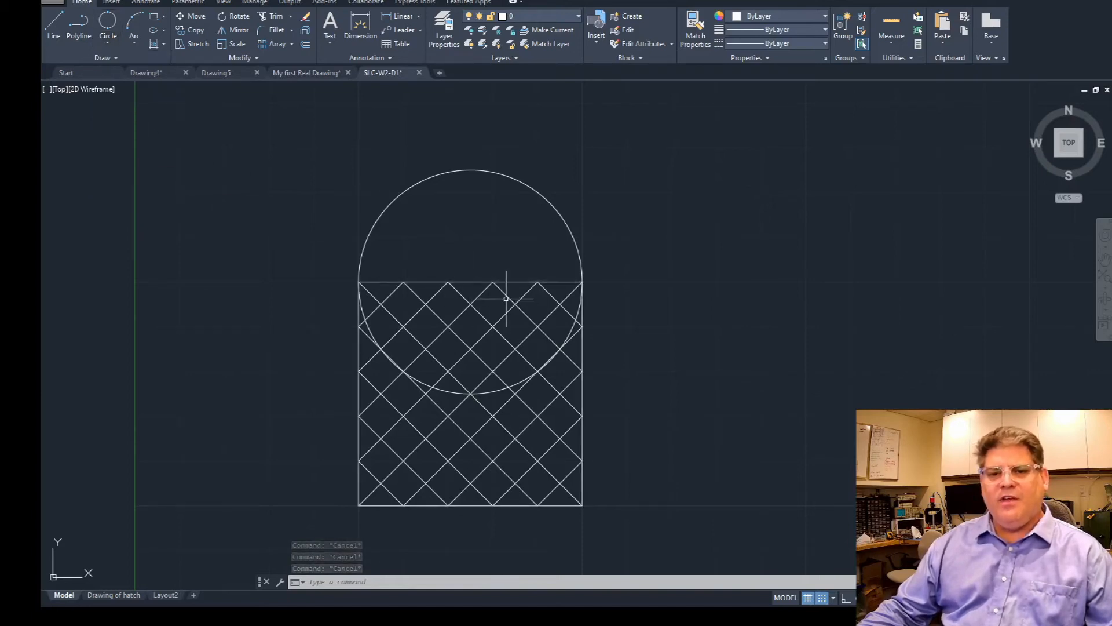
click(832, 599)
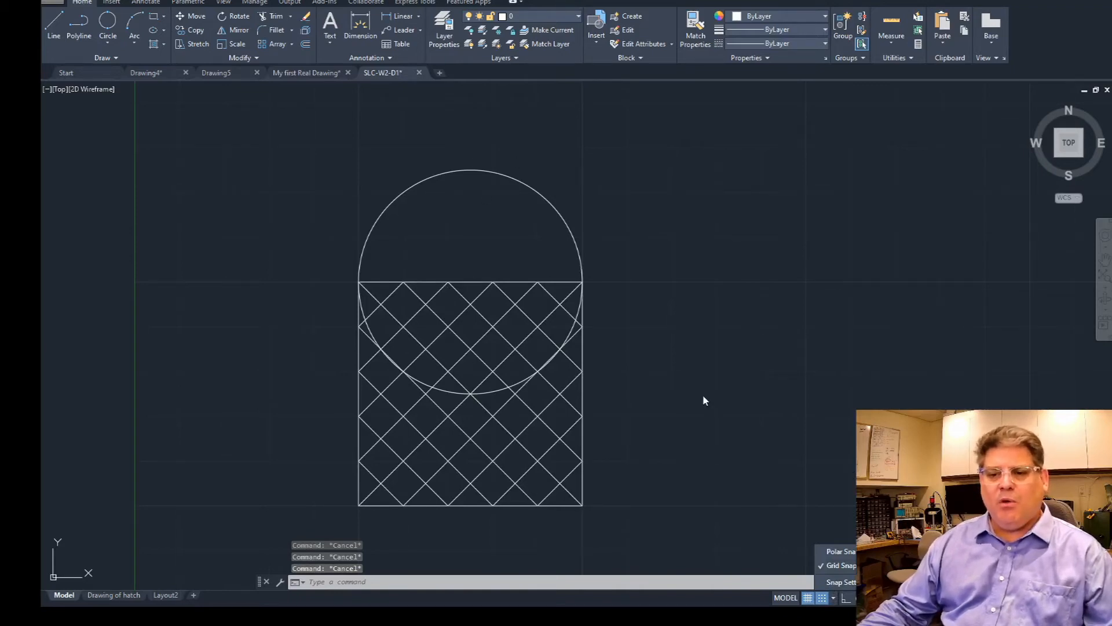
click(732, 345)
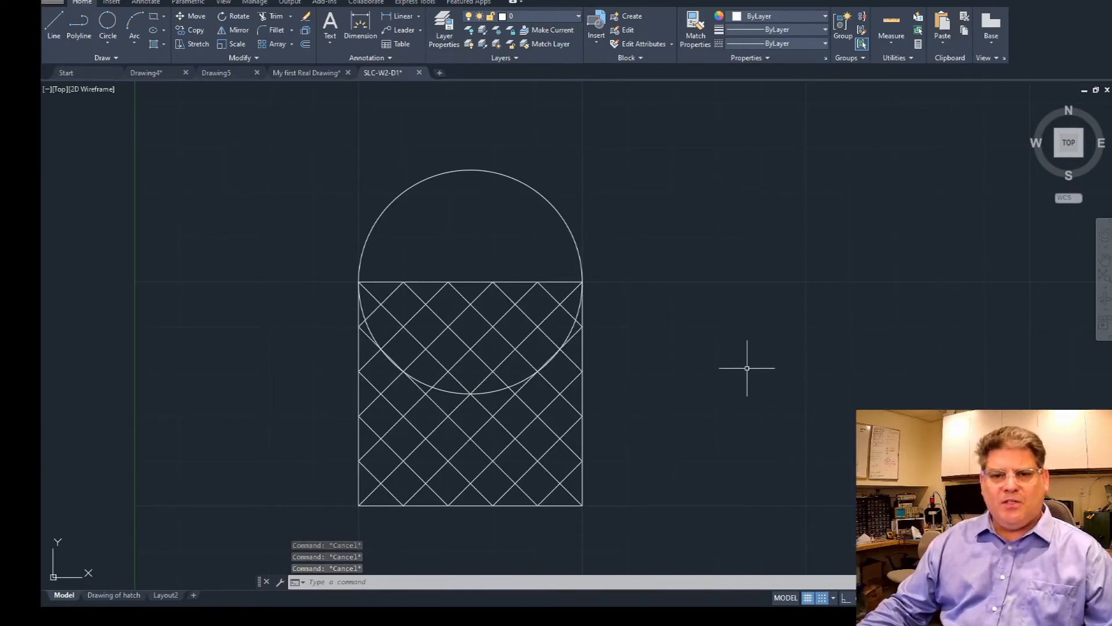
Trim away the circle's lower half inside the hatched square, using the square as the cutting edge.
text(TR)
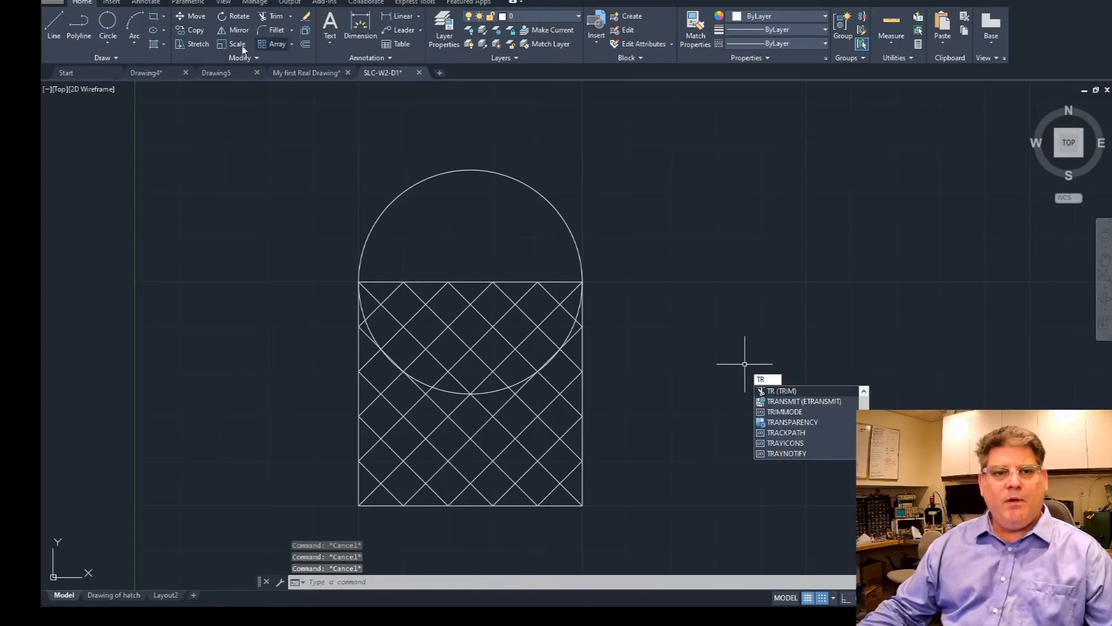
click(802, 392)
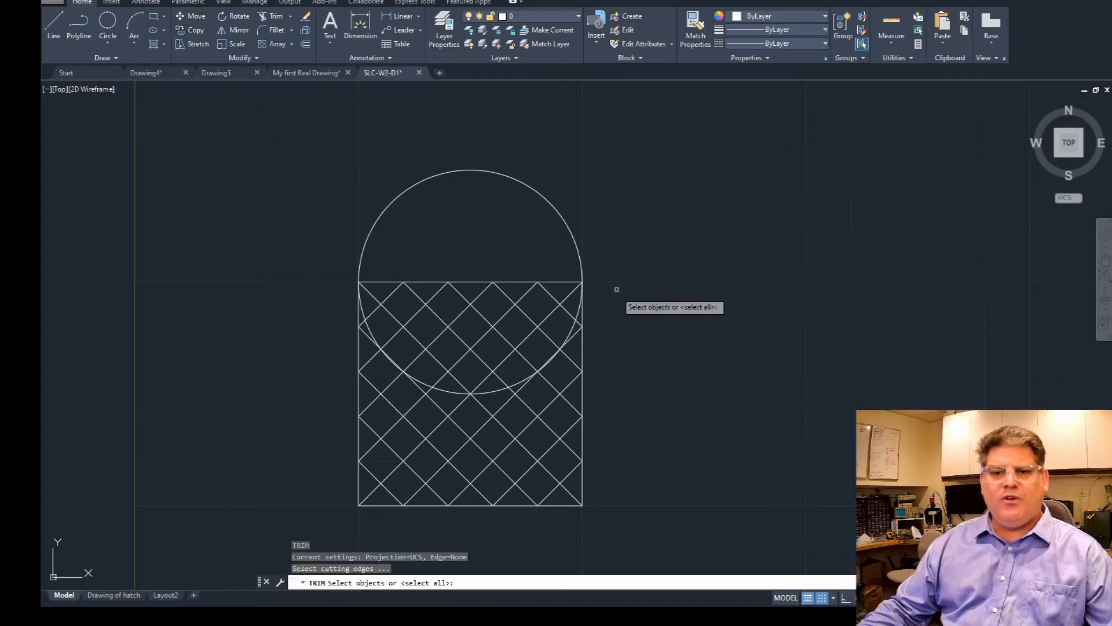
click(554, 281)
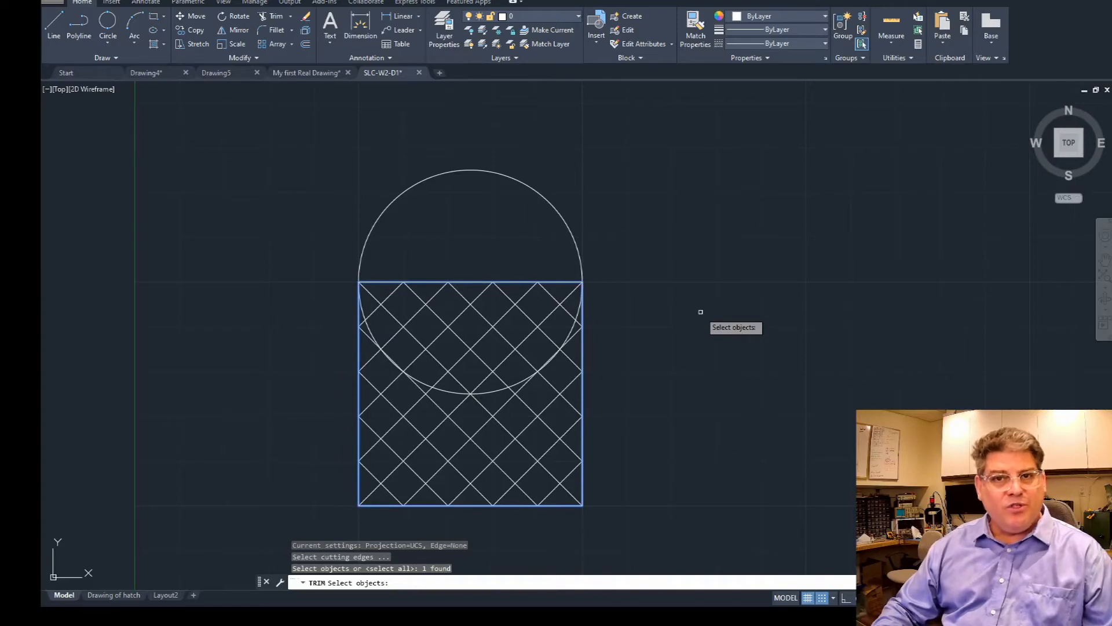
key(Return)
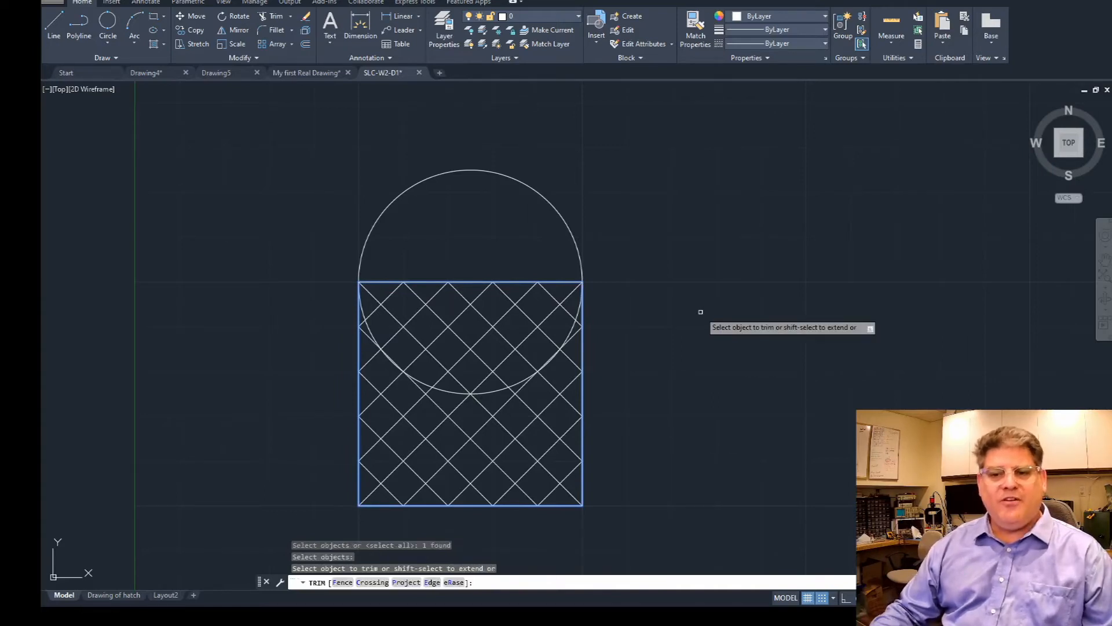
click(491, 391)
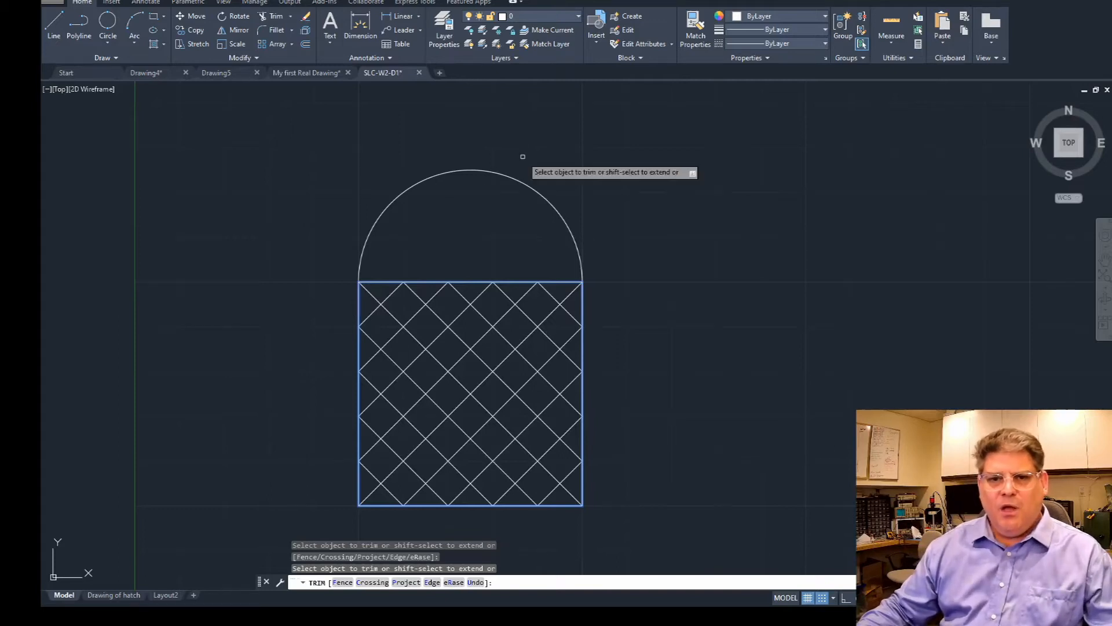
key(Escape)
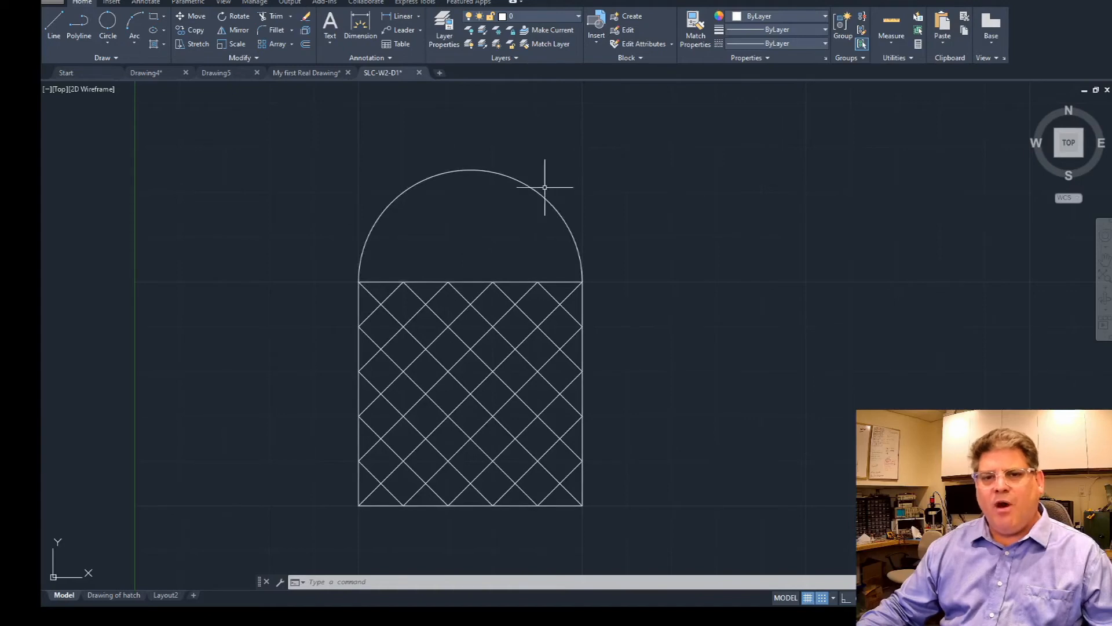
key(Escape)
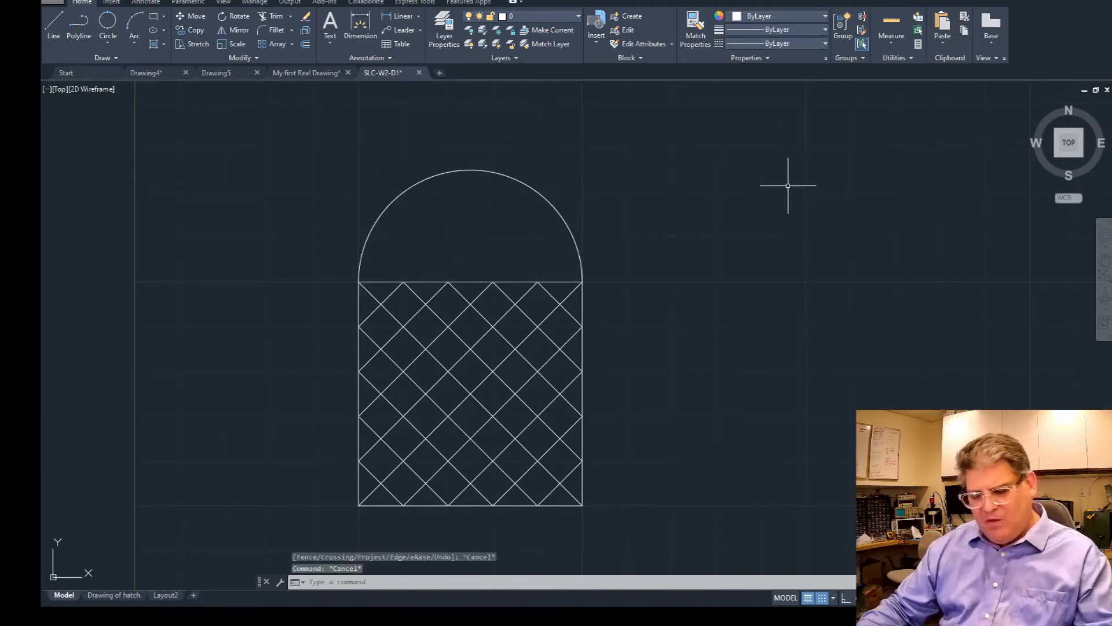
Draw a line from the arc's center at an angle of 30 degrees, crossing the arc and ending a short distance outside it.
text(l)
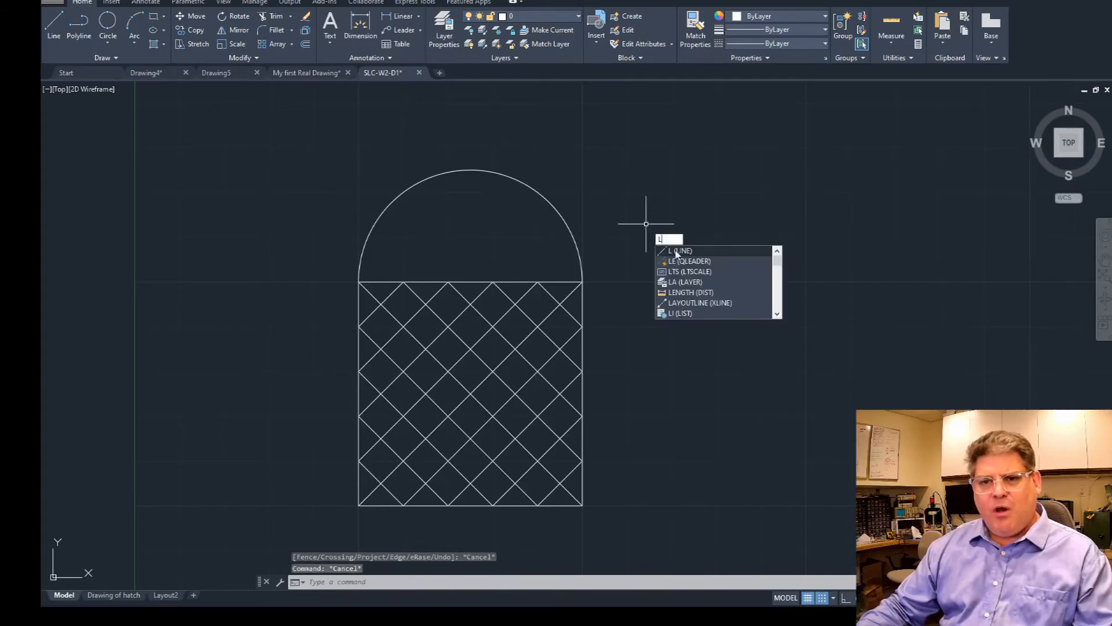
key(Return)
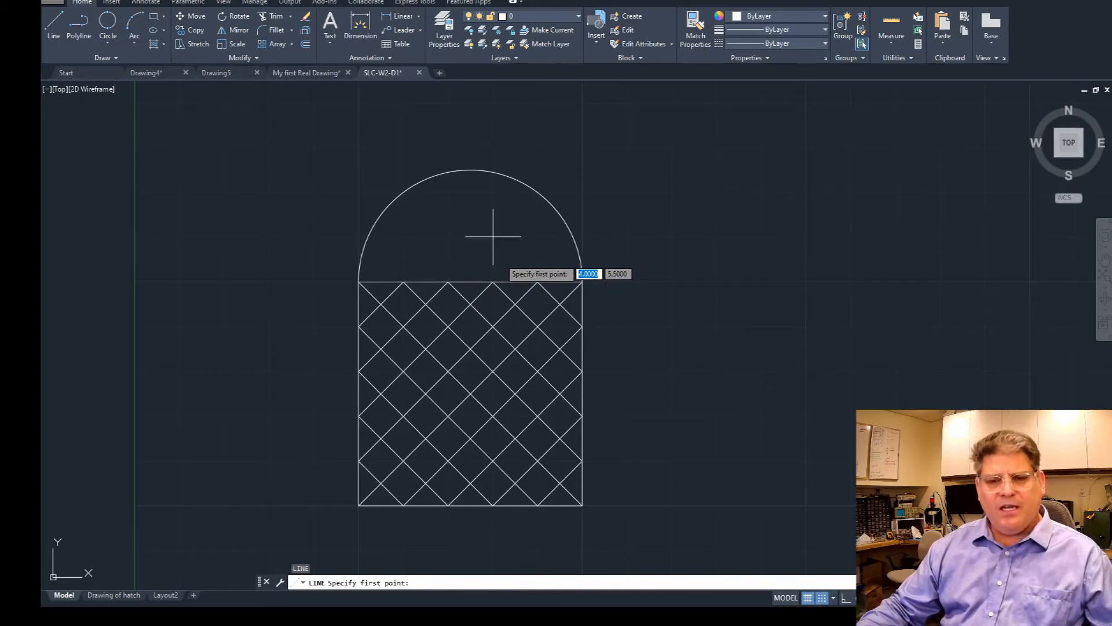
shift+right_click(500, 259)
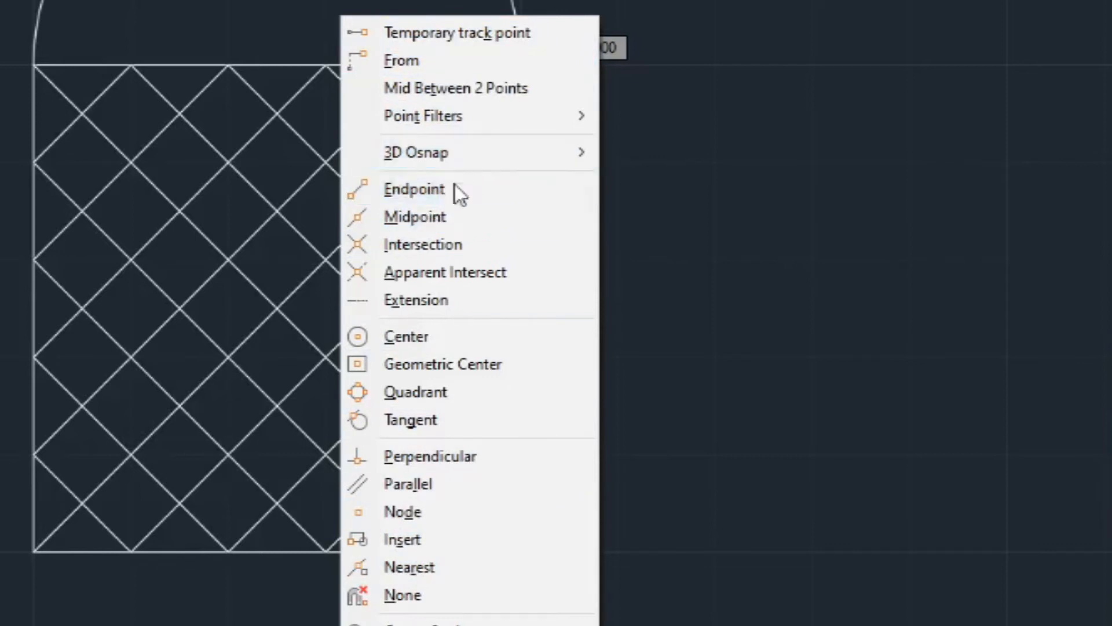
click(448, 346)
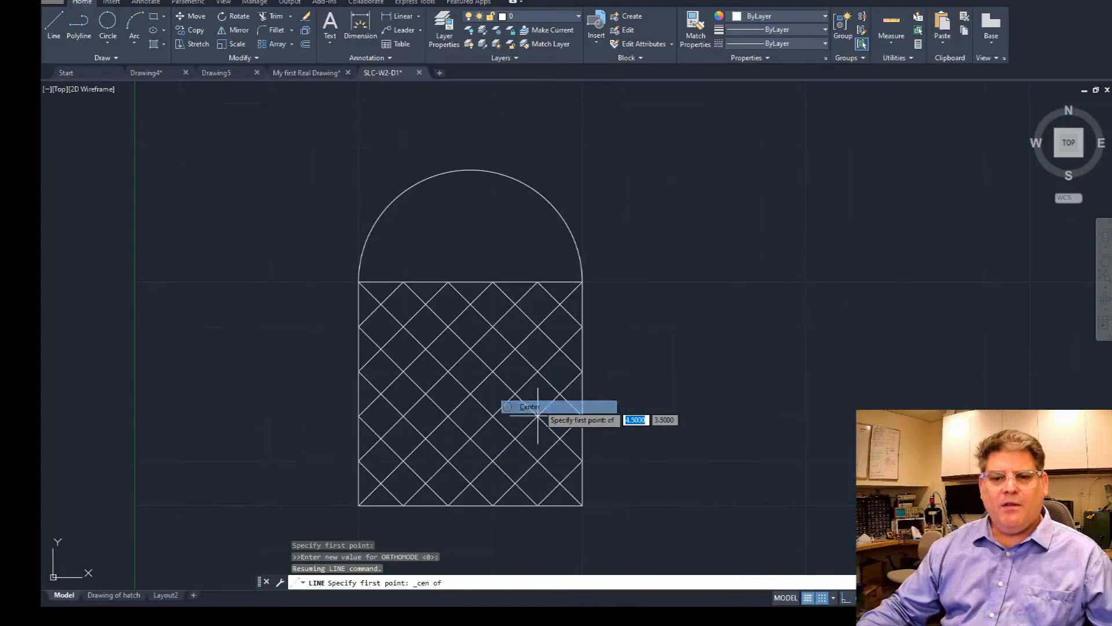
click(537, 191)
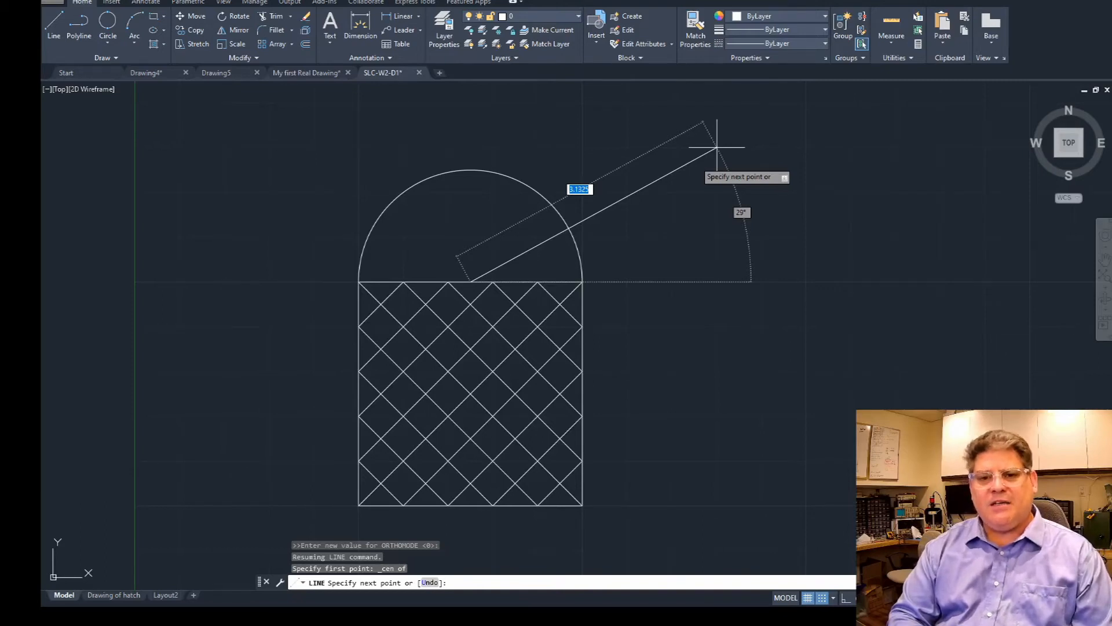
key(F8)
text(<)
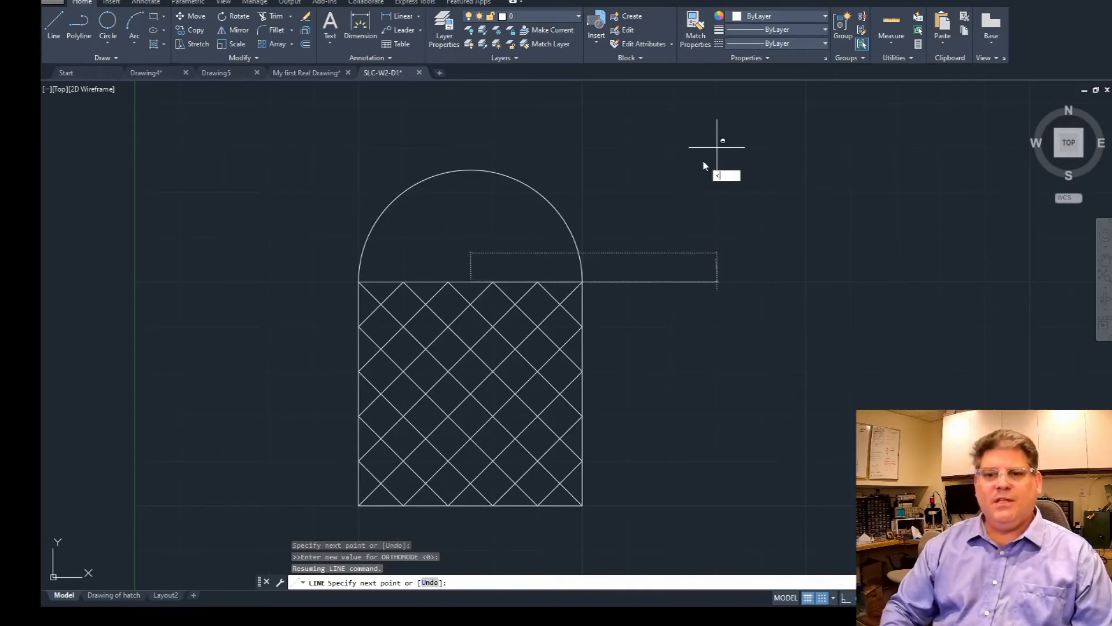
text(30)
key(Return)
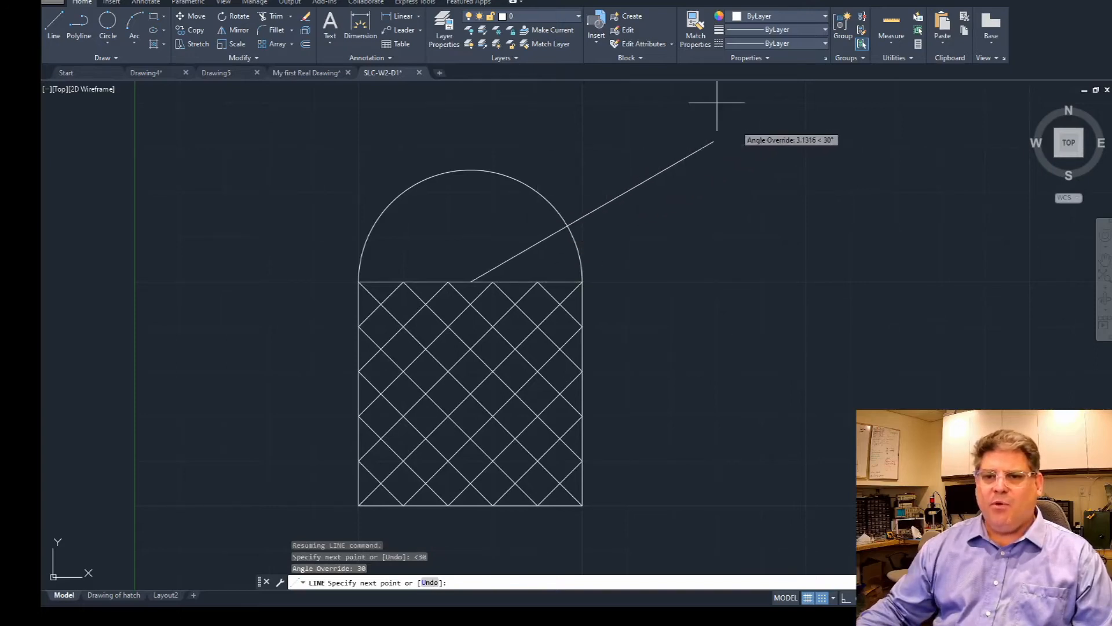
click(626, 192)
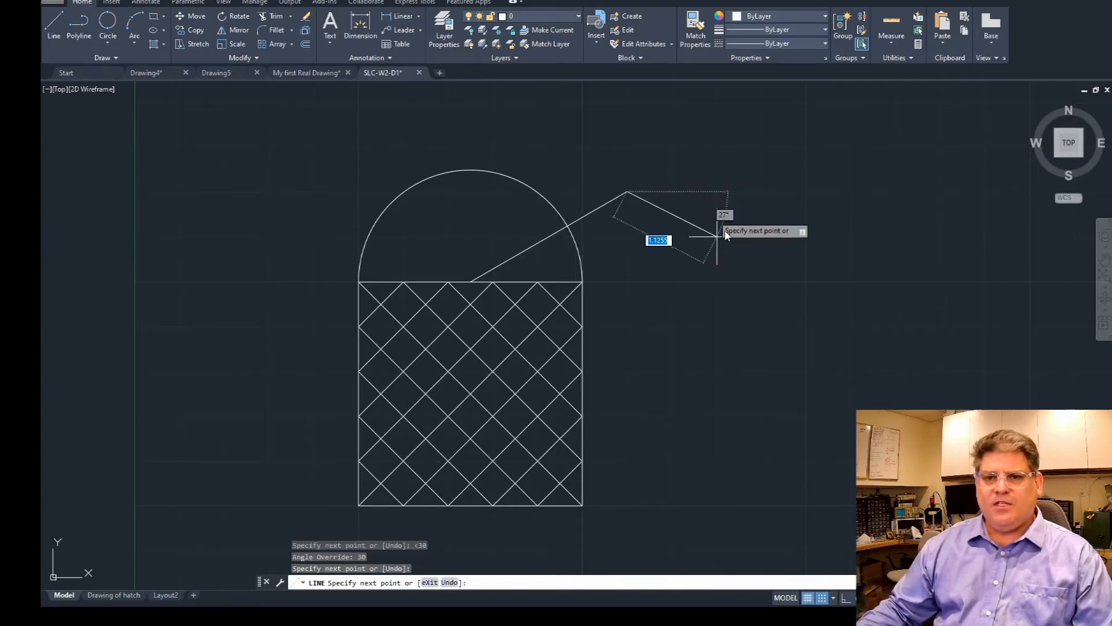
key(Return)
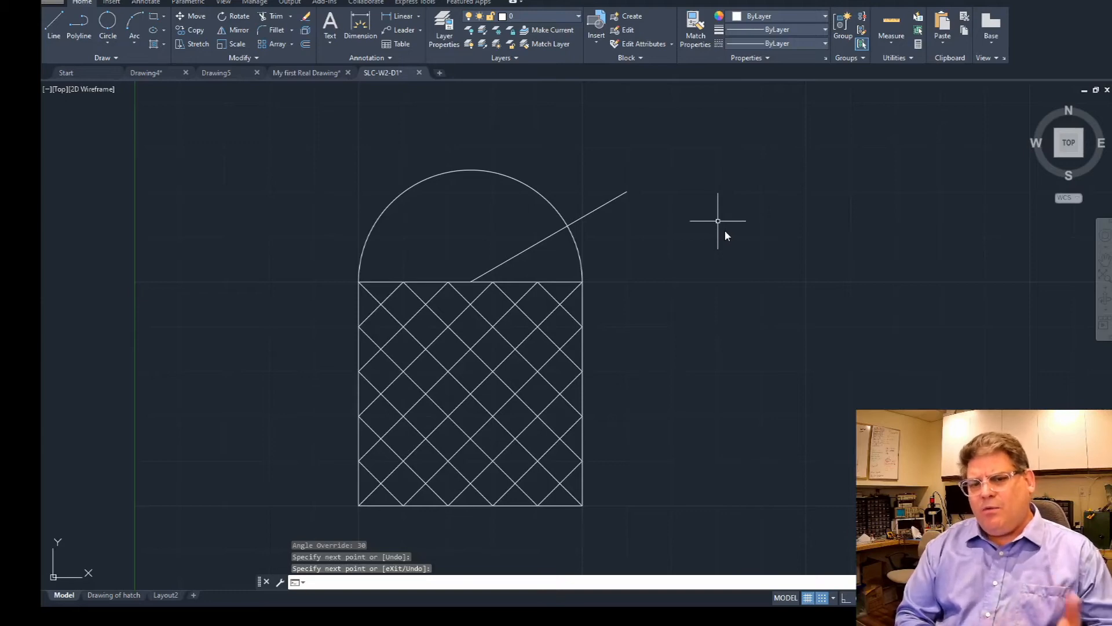
key(Escape)
key(Escape)
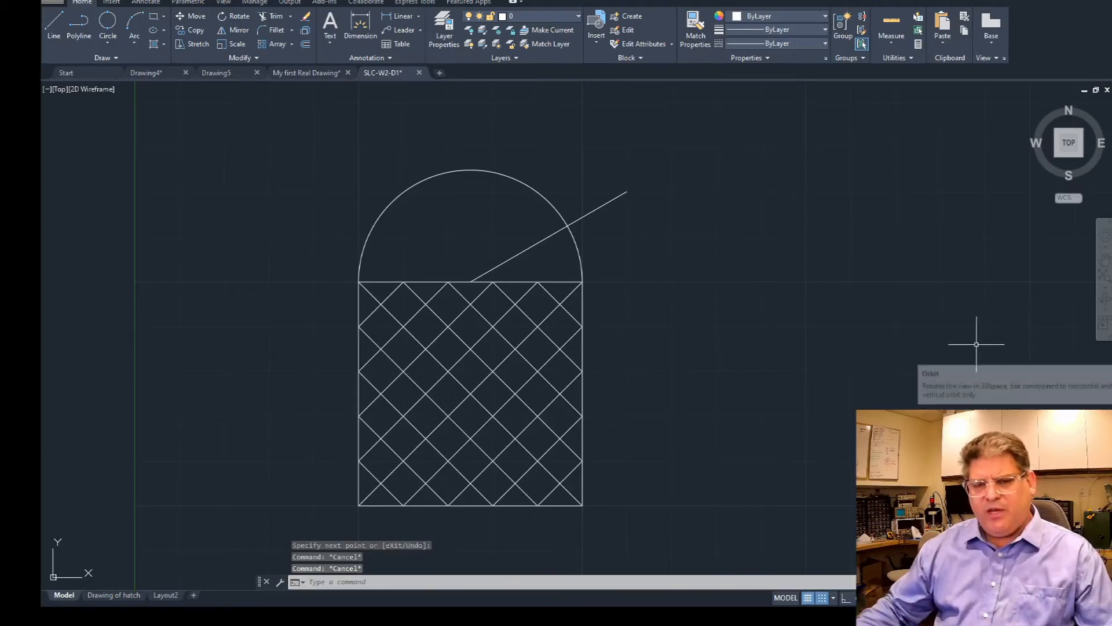
key(Escape)
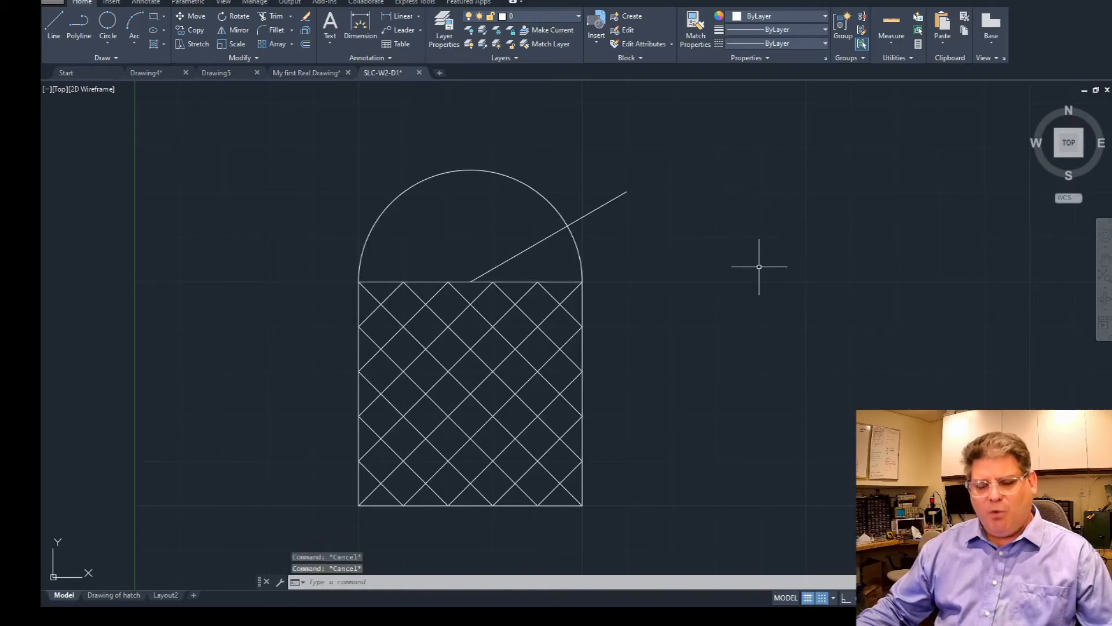
Copy the 30-degree line in place, so that the duplicate lies exactly over the original.
text(co)
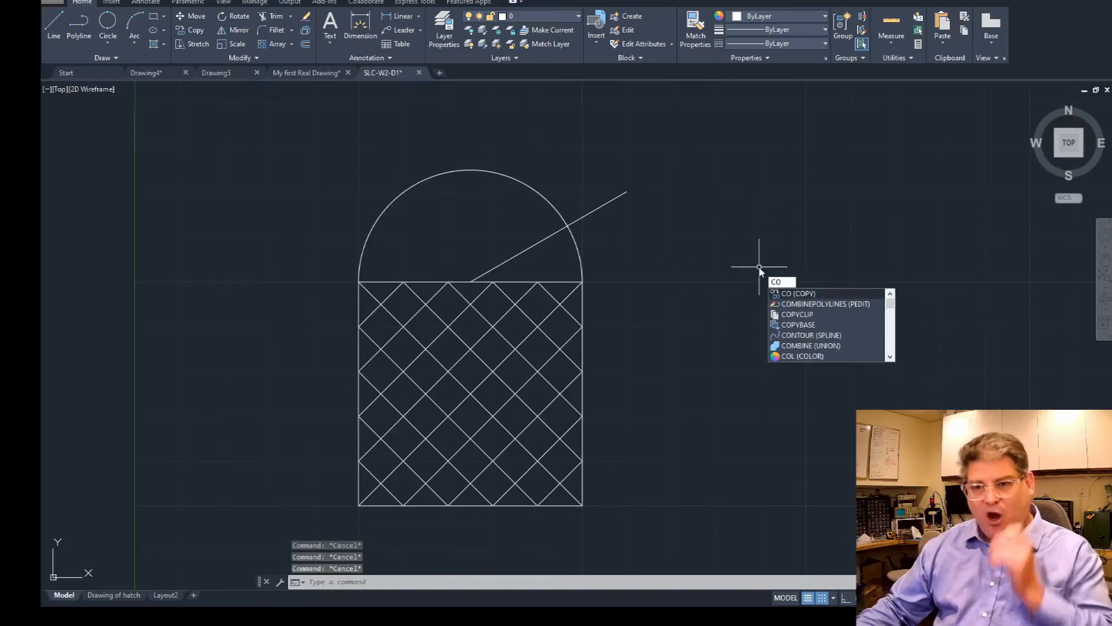
key(Return)
click(603, 204)
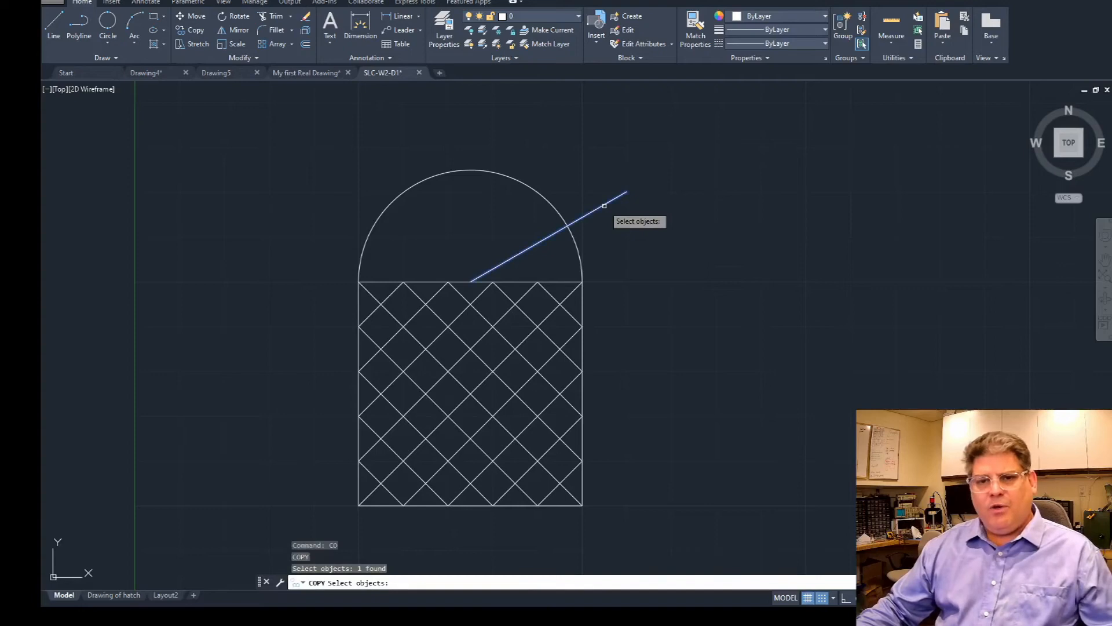
key(Return)
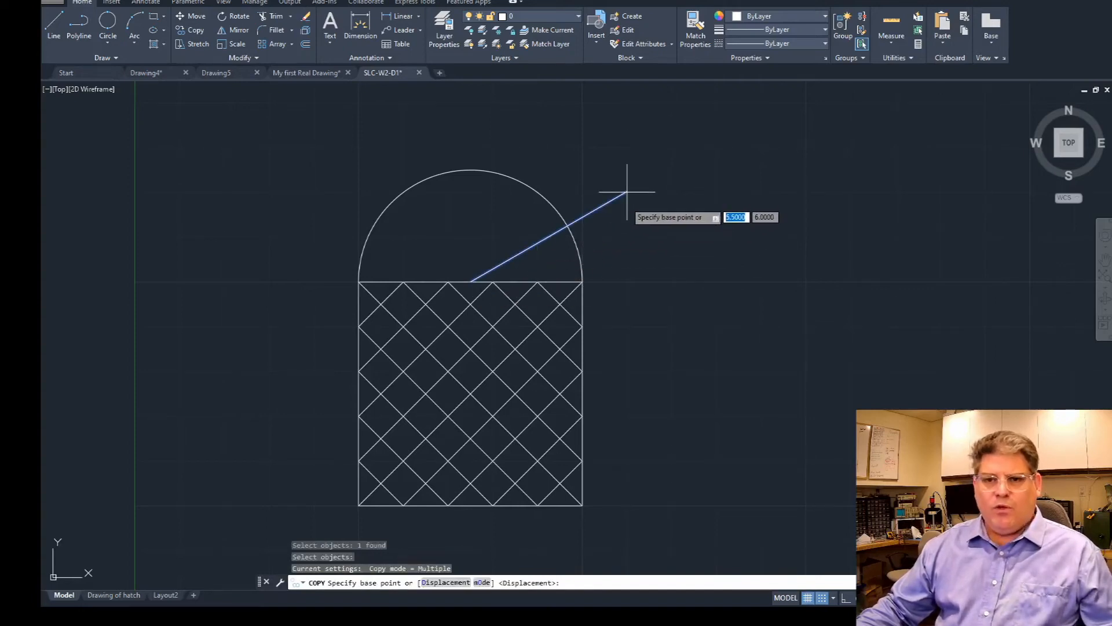
scroll(628, 226, up, 2)
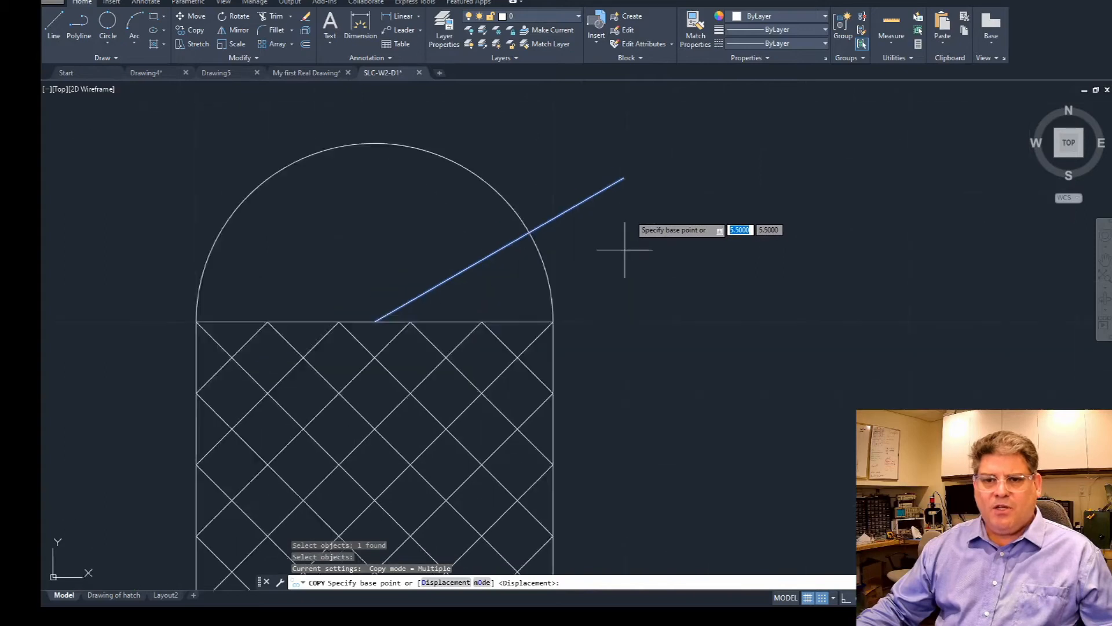
scroll(628, 226, down, 2)
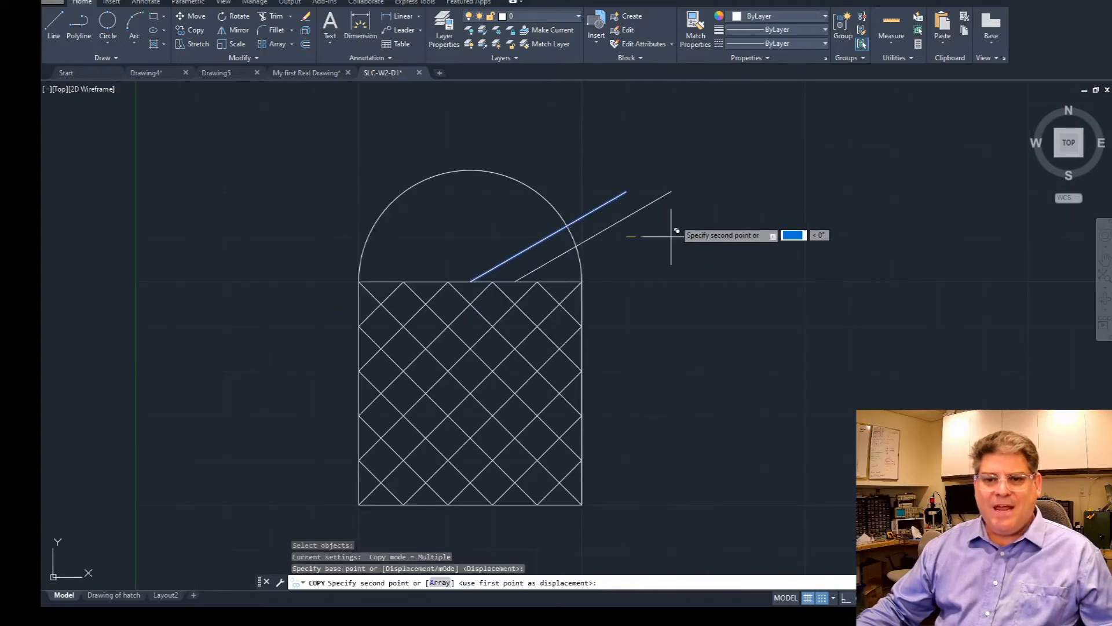
click(623, 237)
key(Escape)
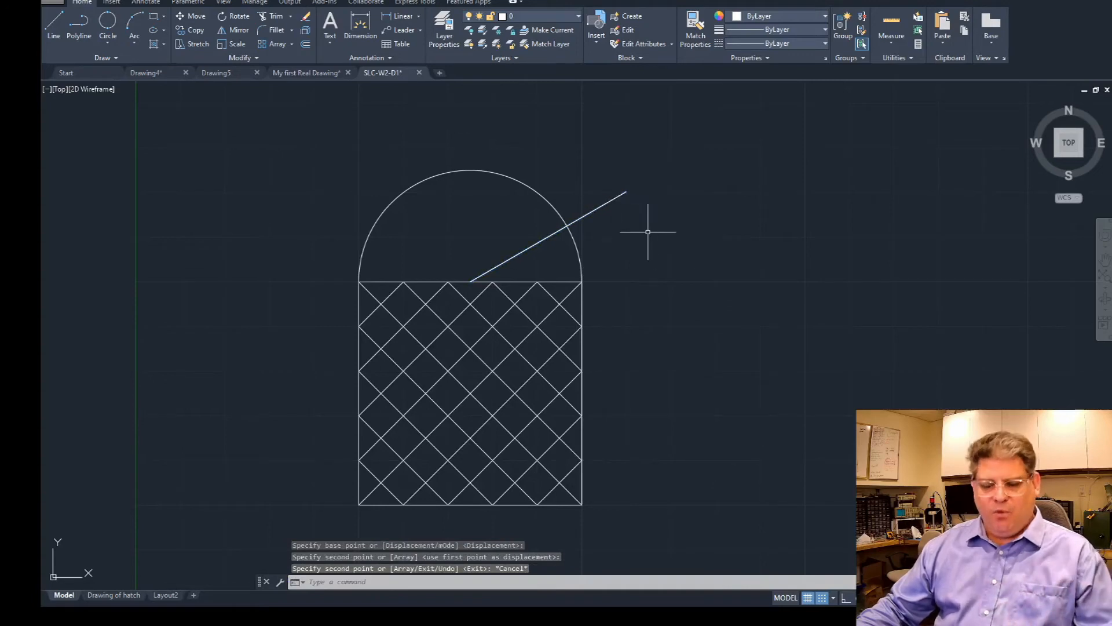
Move one of the two overlapping lines by its midpoint grip to outside the arc, and undo the move.
click(600, 207)
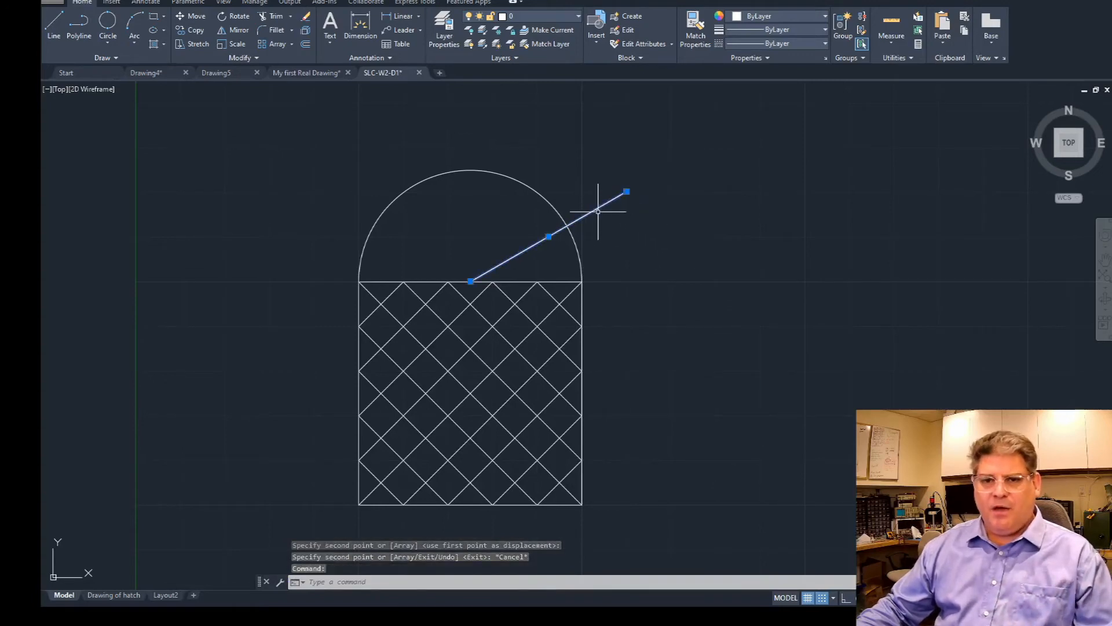
click(549, 236)
click(671, 237)
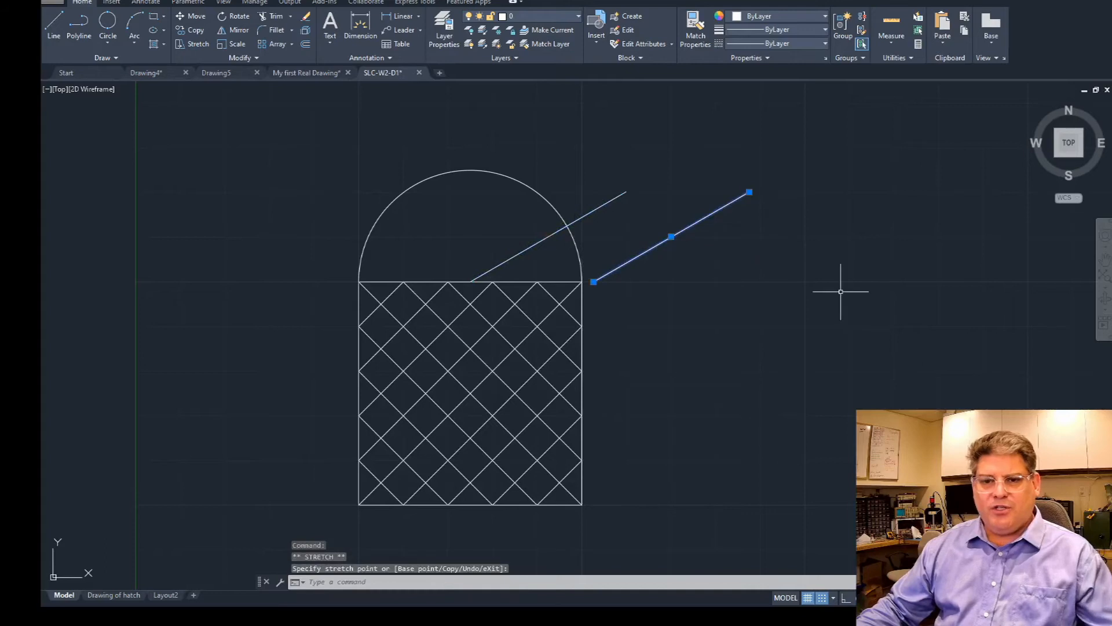
key(Escape)
key(ctrl+z)
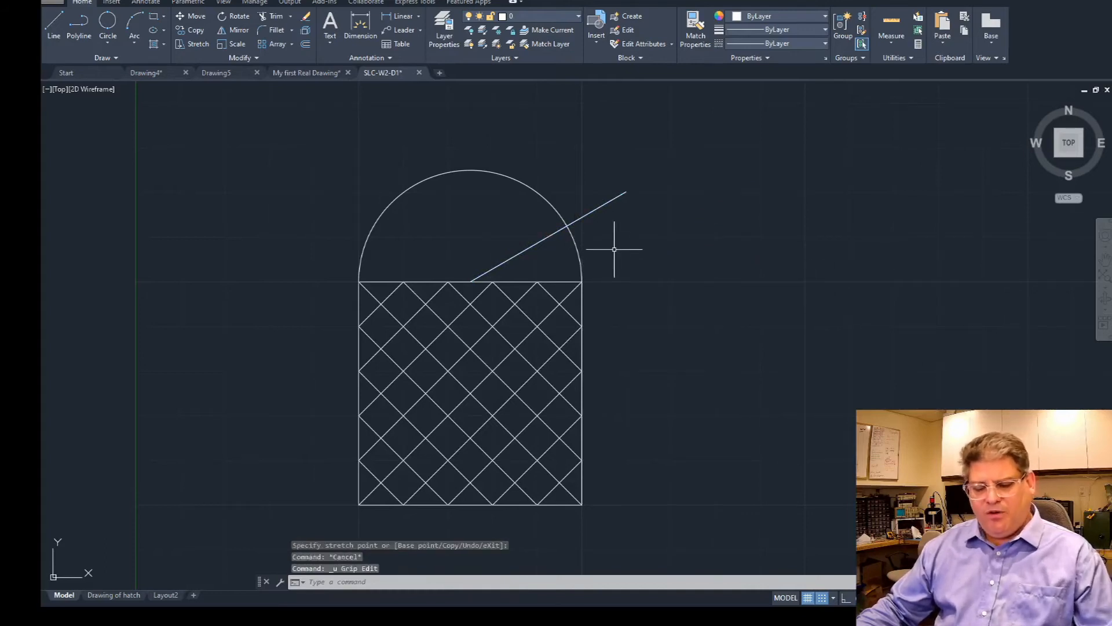
Rotate one of the overlapping 30-degree lines by 15 degrees about its endpoint at the arc's center, with grid snap off.
text(ro)
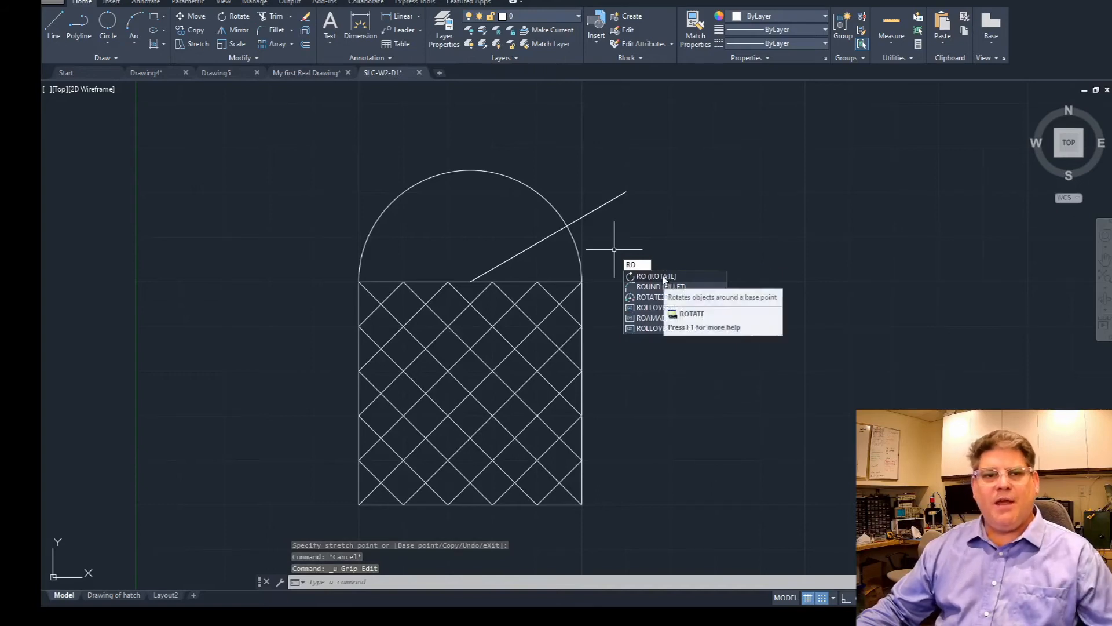
key(Return)
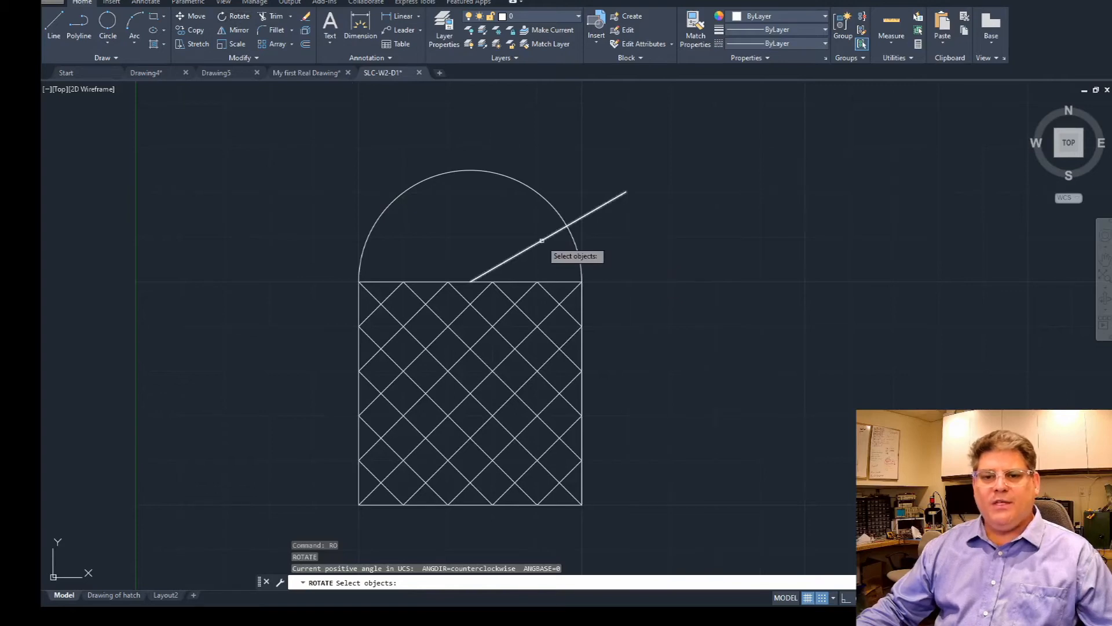
click(598, 207)
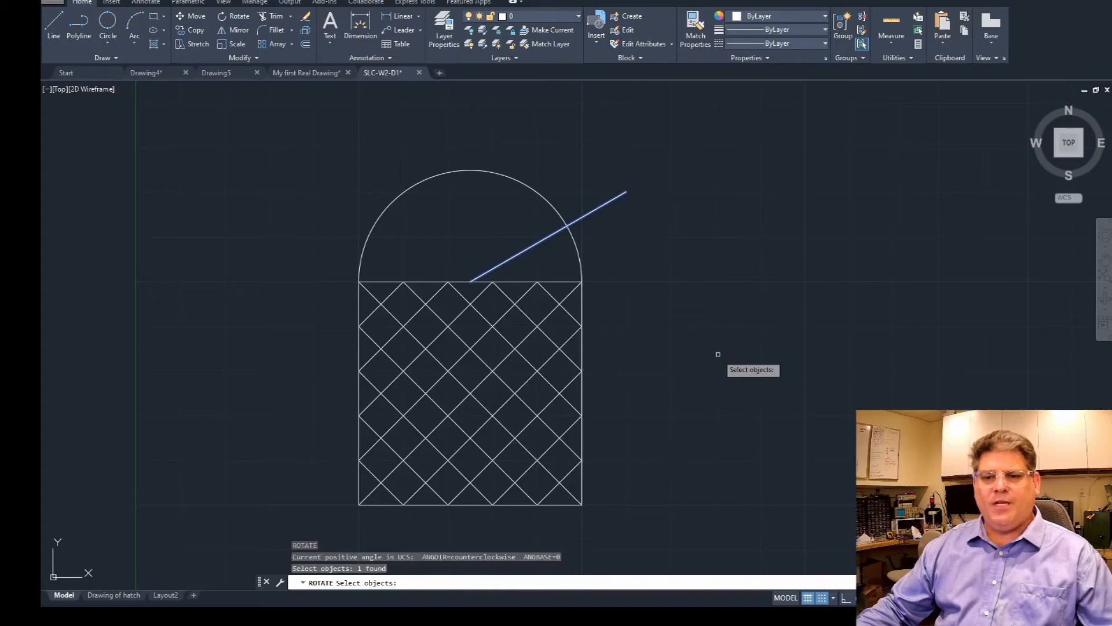
key(Return)
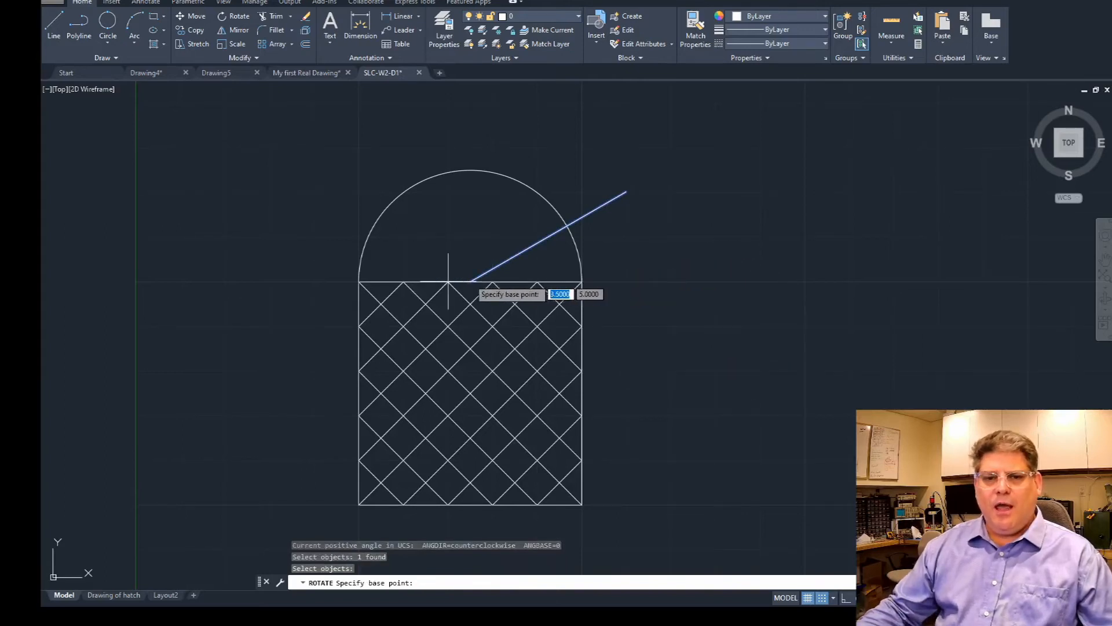
shift+right_click(472, 274)
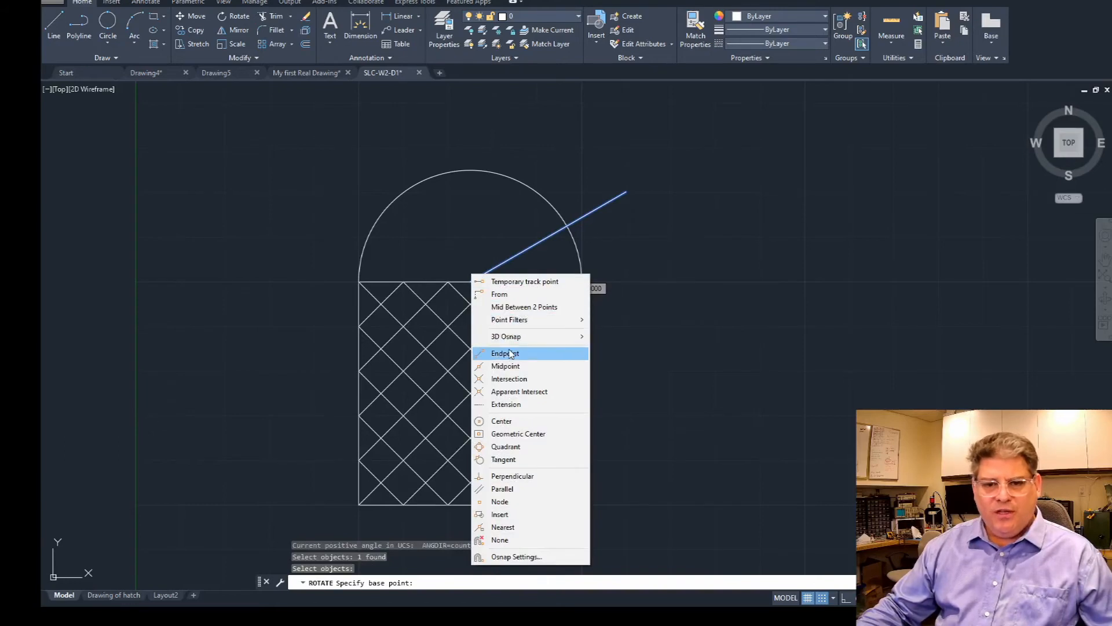
click(505, 353)
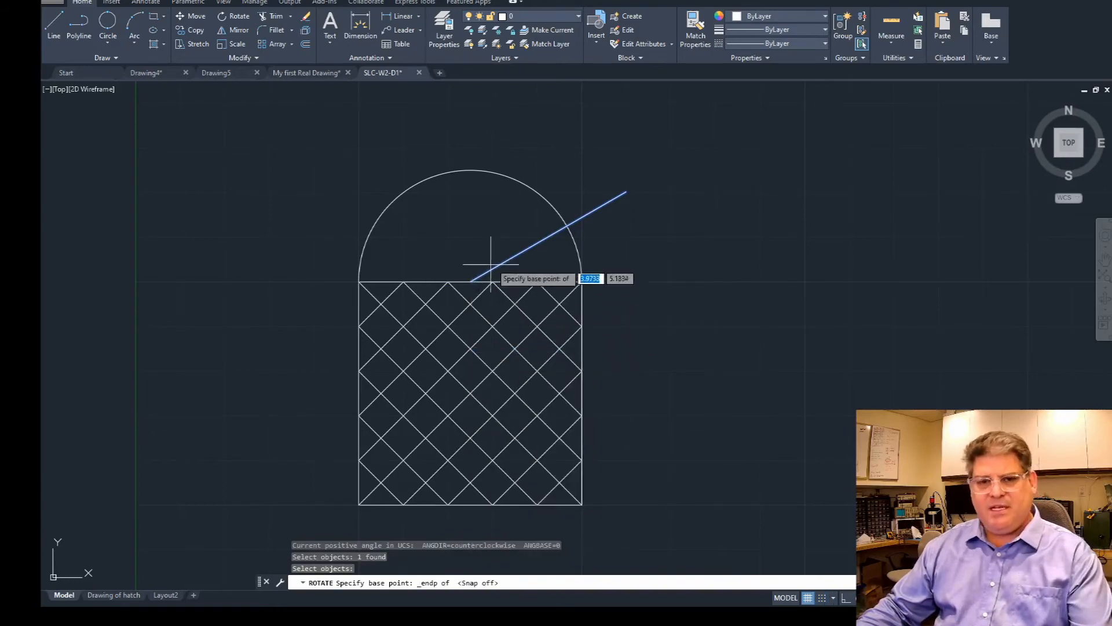
key(F9)
click(476, 280)
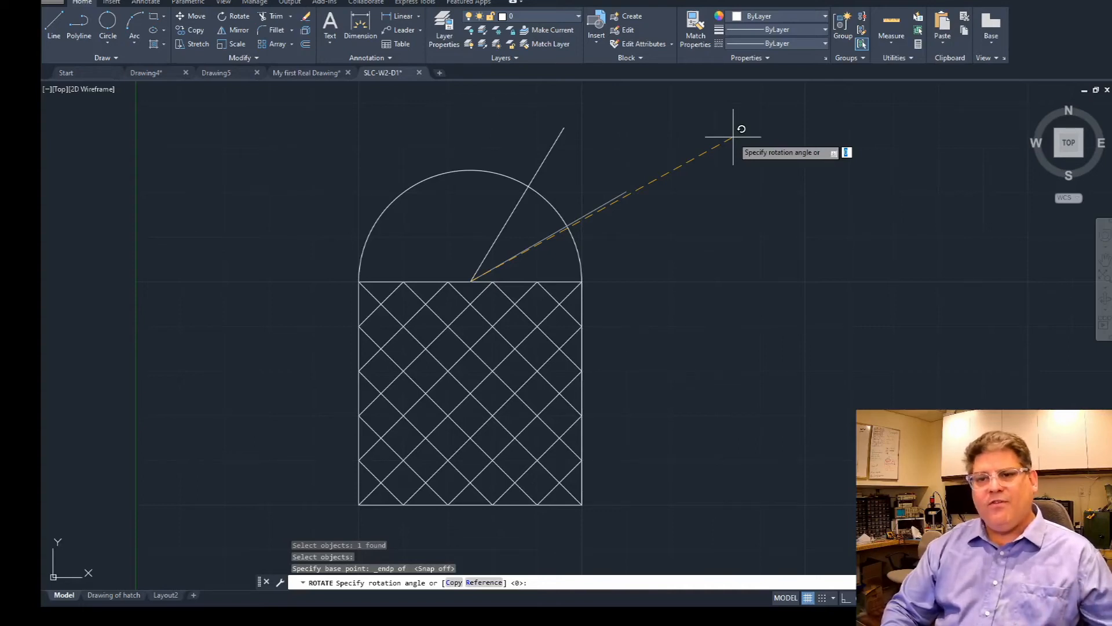
key(Return)
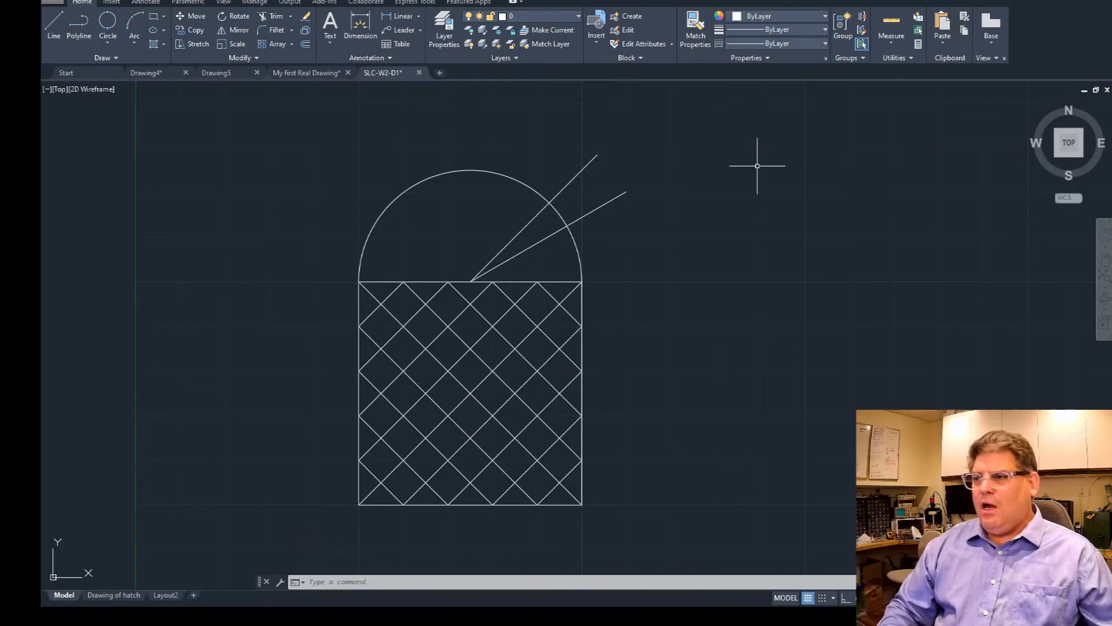
key(Return)
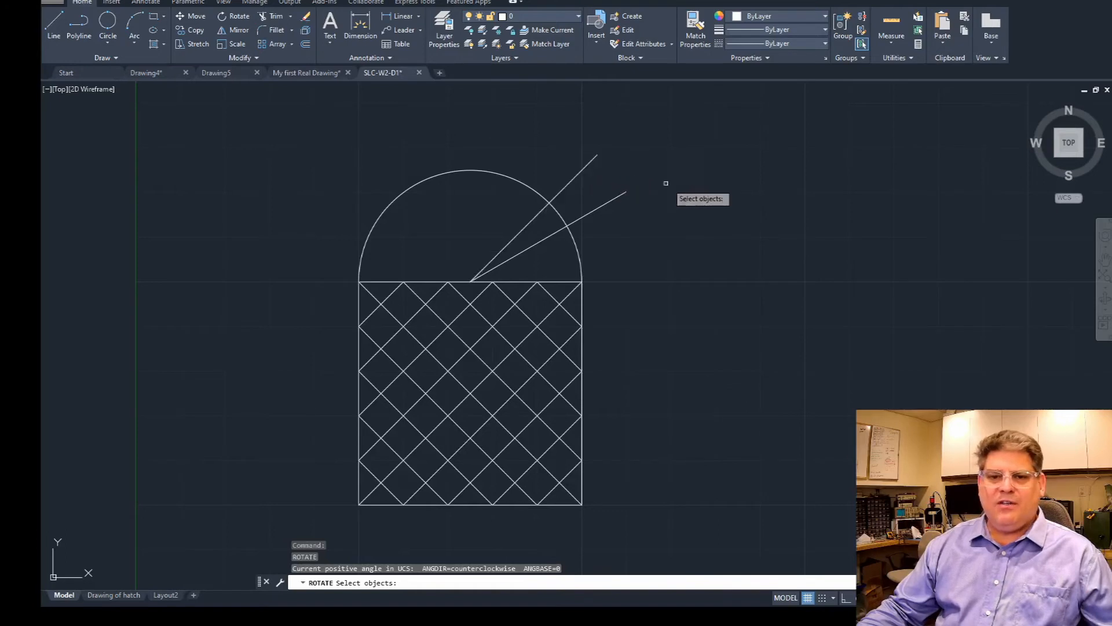
key(Escape)
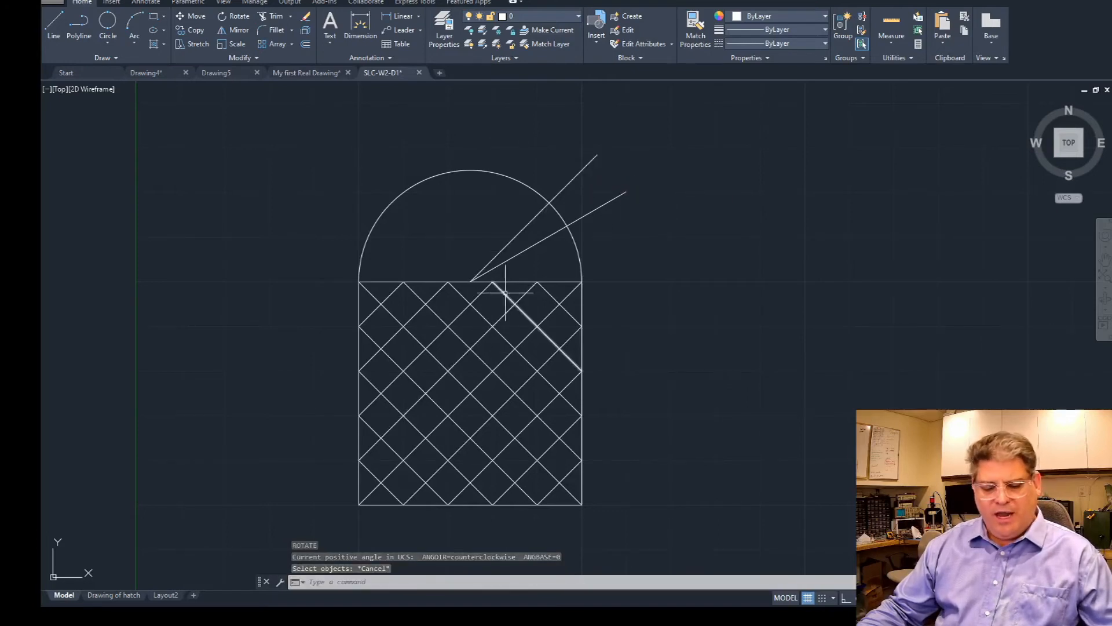
Copy the steeper angled line in place, using its endpoint at the arc's center as both base point and second point.
text(co)
key(Return)
click(527, 244)
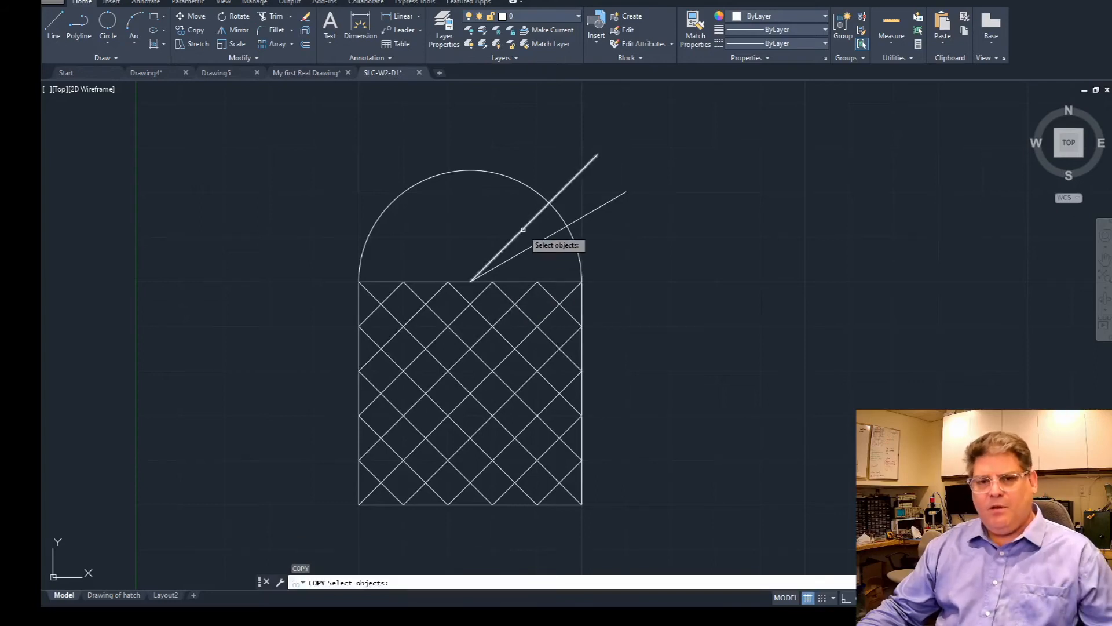
key(Return)
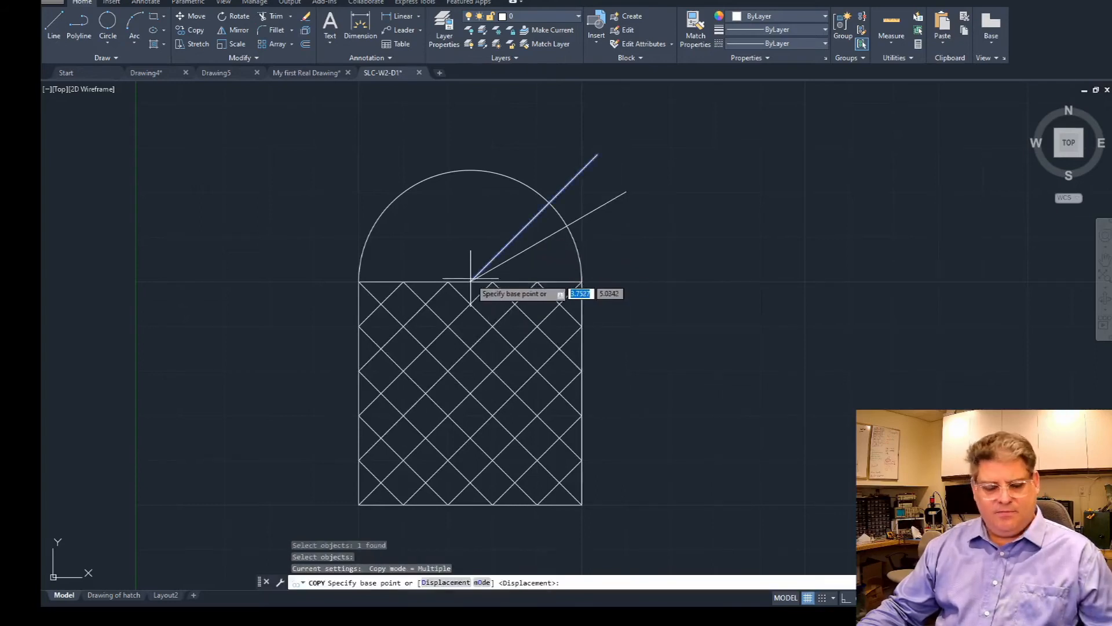
shift+right_click(471, 280)
click(510, 358)
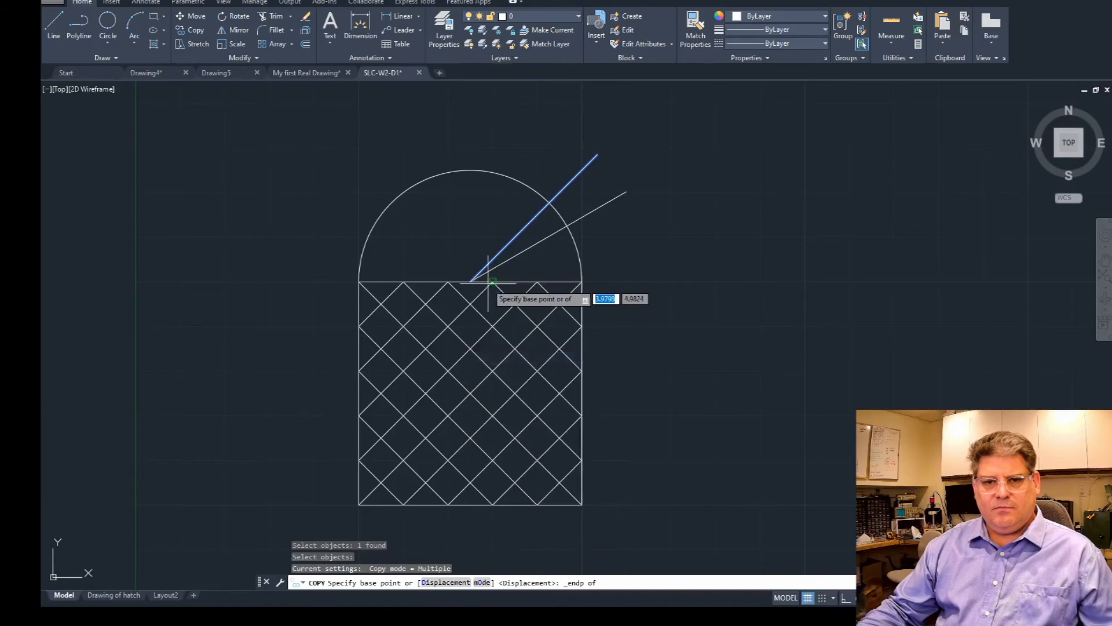
click(471, 278)
shift+right_click(497, 242)
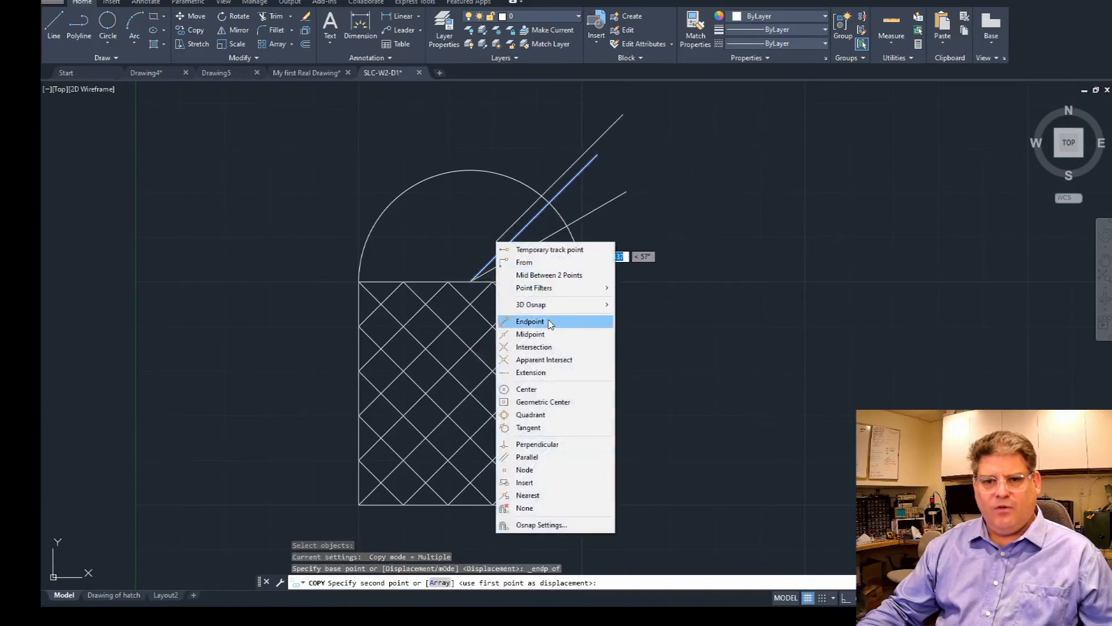
click(530, 320)
click(476, 276)
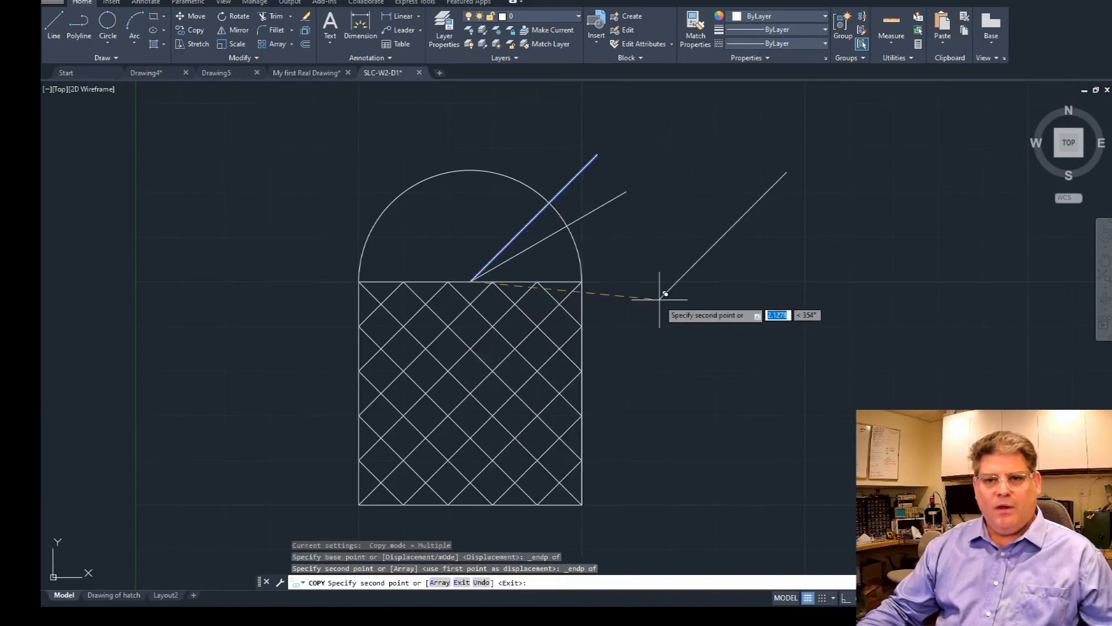
key(Escape)
Rotate one of the overlapping steeper lines by 15 degrees about its endpoint at the arc's center.
text(ro)
key(Return)
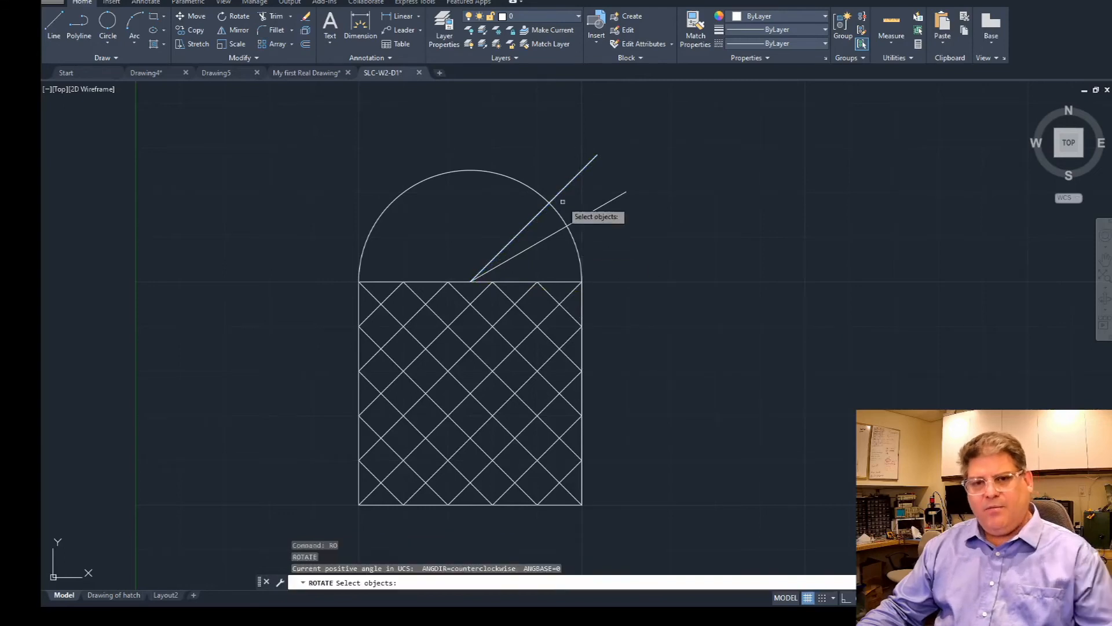
click(563, 189)
key(Return)
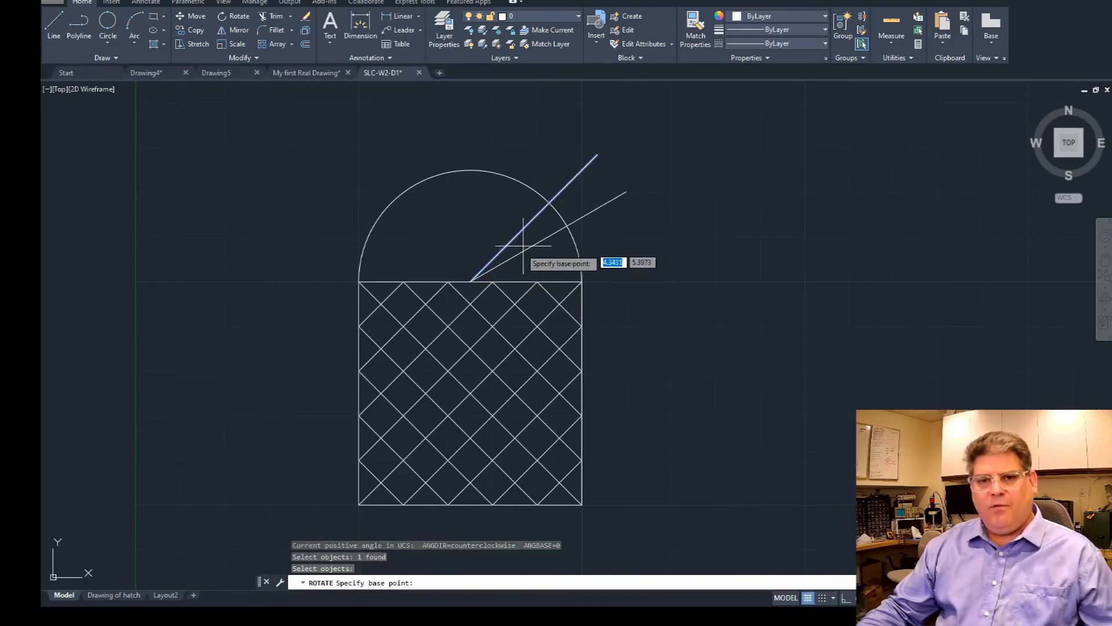
shift+right_click(472, 278)
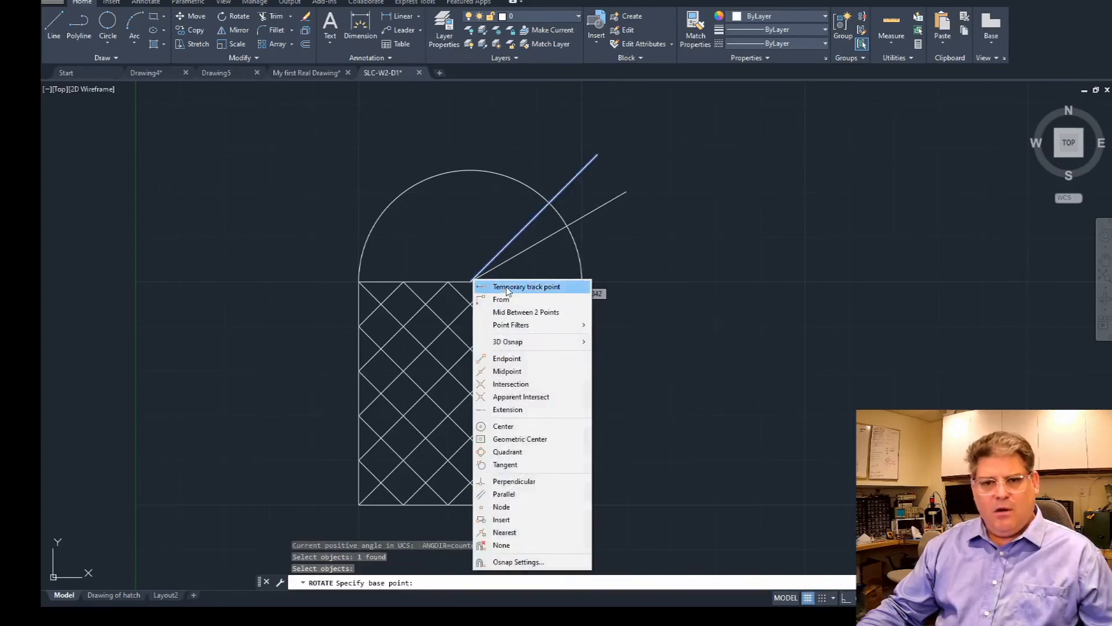
click(505, 358)
click(474, 279)
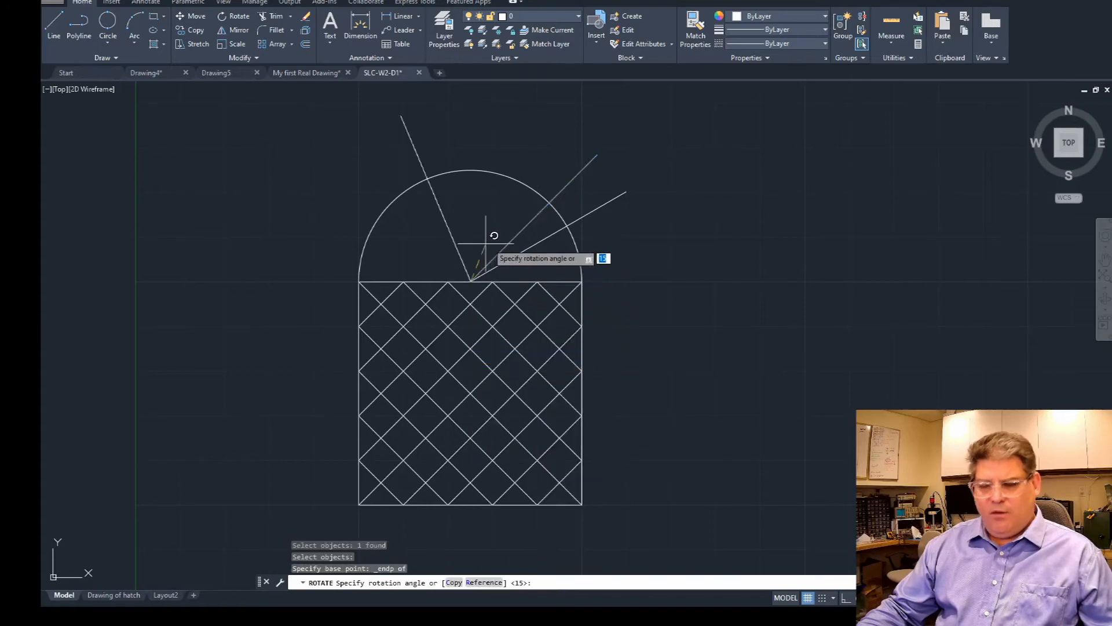
key(Return)
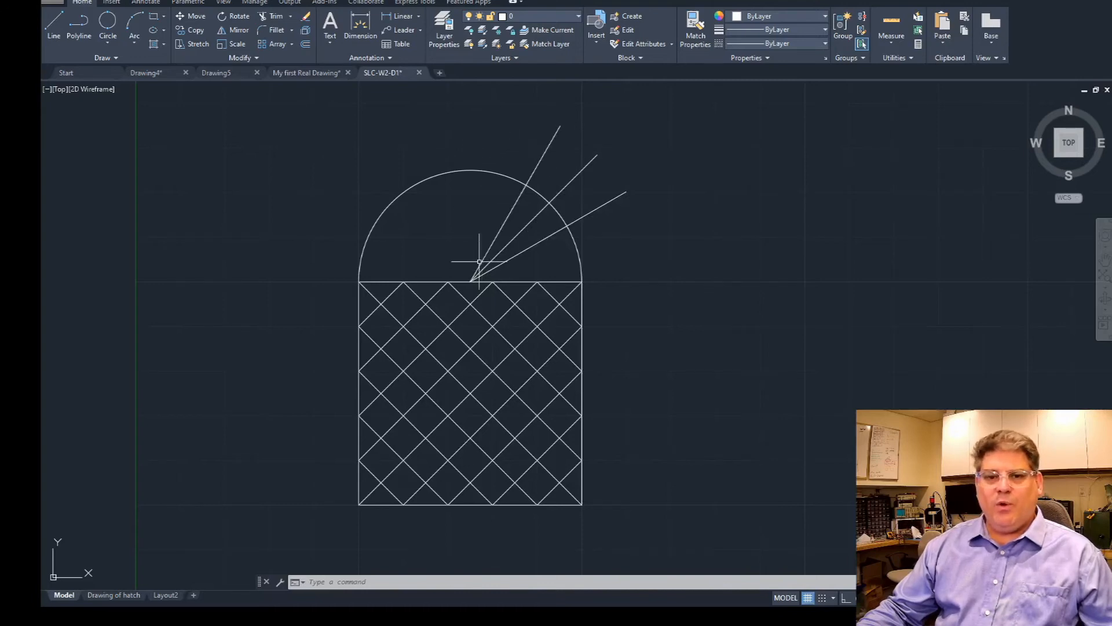
key(Escape)
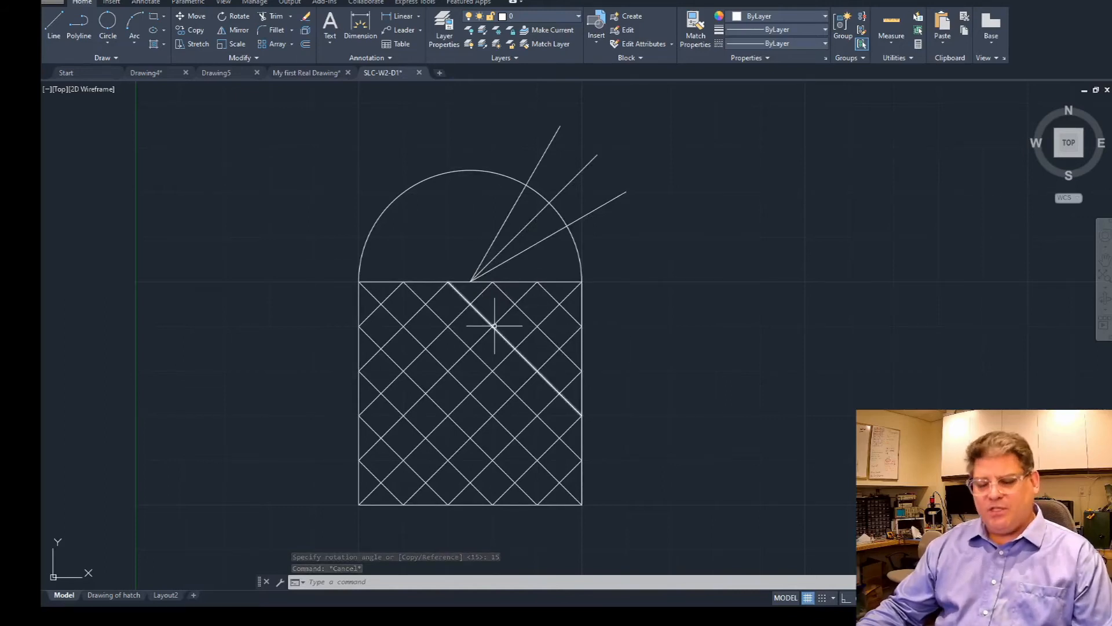
With Ortho on, draw a vertical line from the angled lines' shared endpoint at the arc's center to above the arc.
text(l)
key(Return)
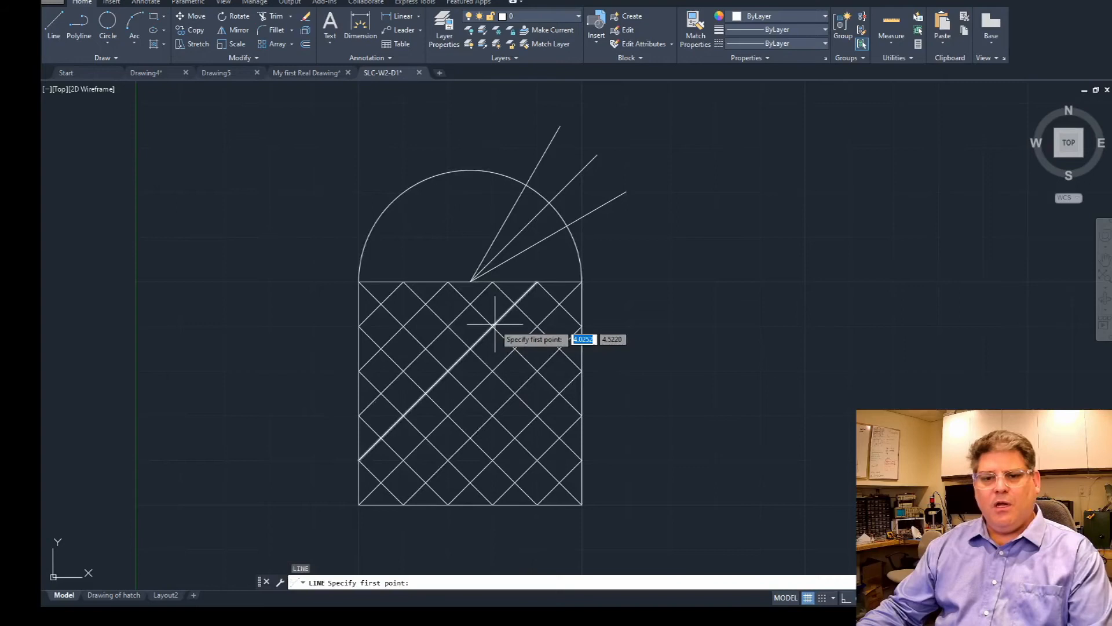
shift+right_click(472, 282)
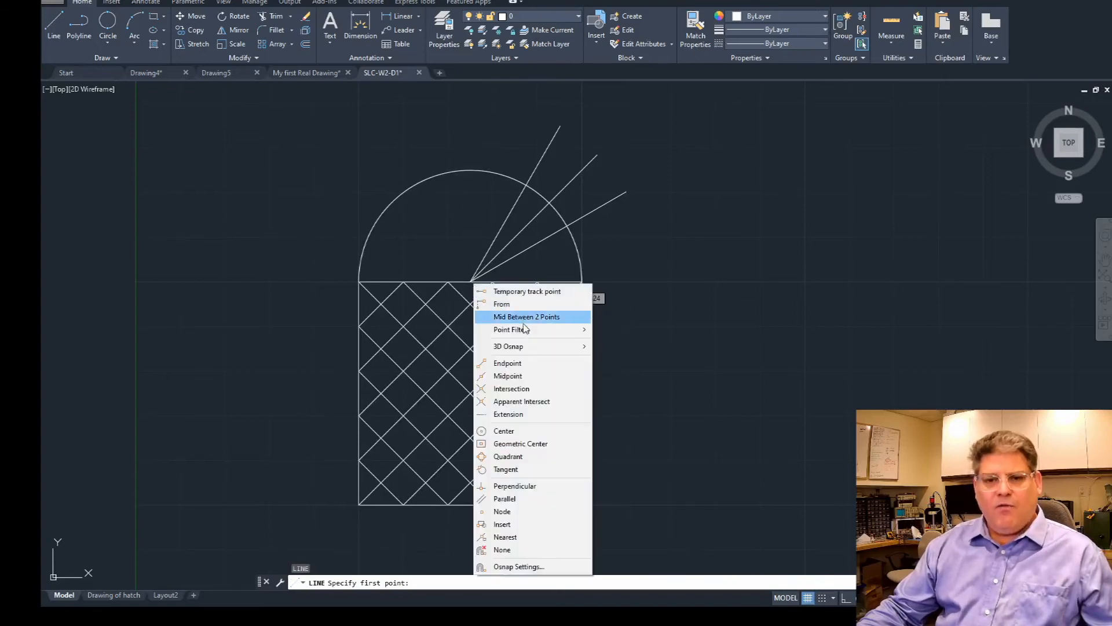
click(520, 363)
click(471, 281)
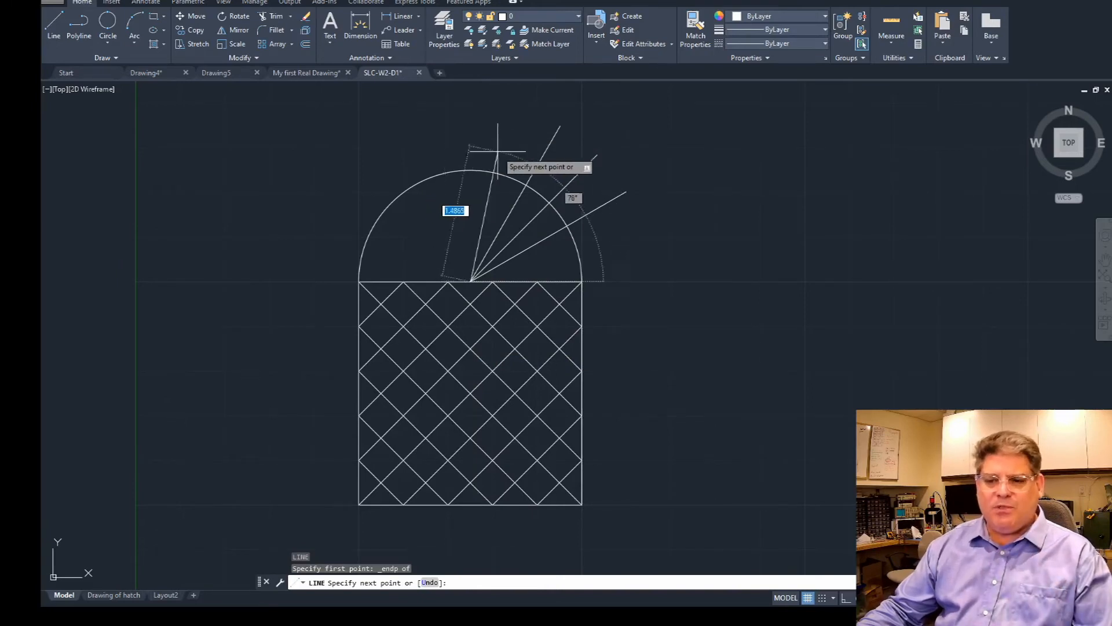
click(844, 600)
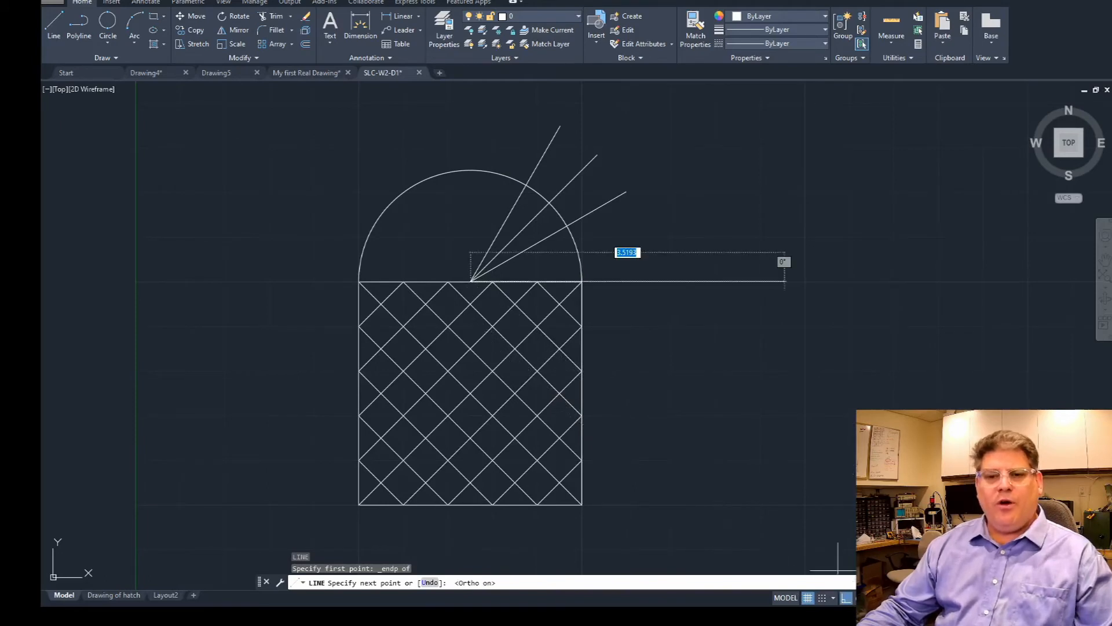
click(466, 114)
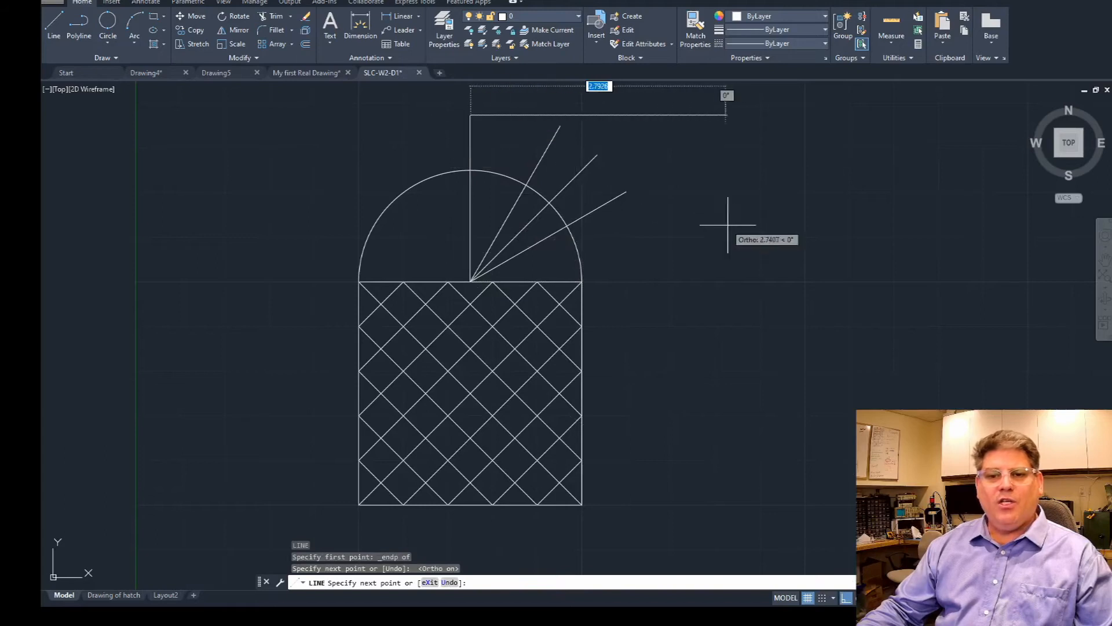
key(Return)
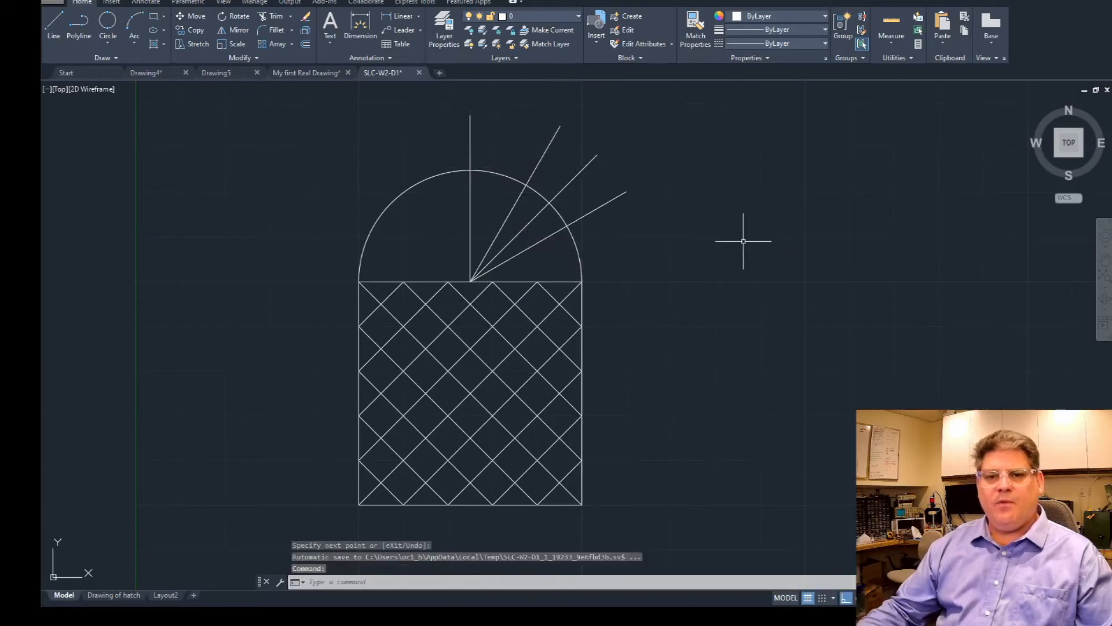
key(Escape)
key(Escape)
key(Escape)
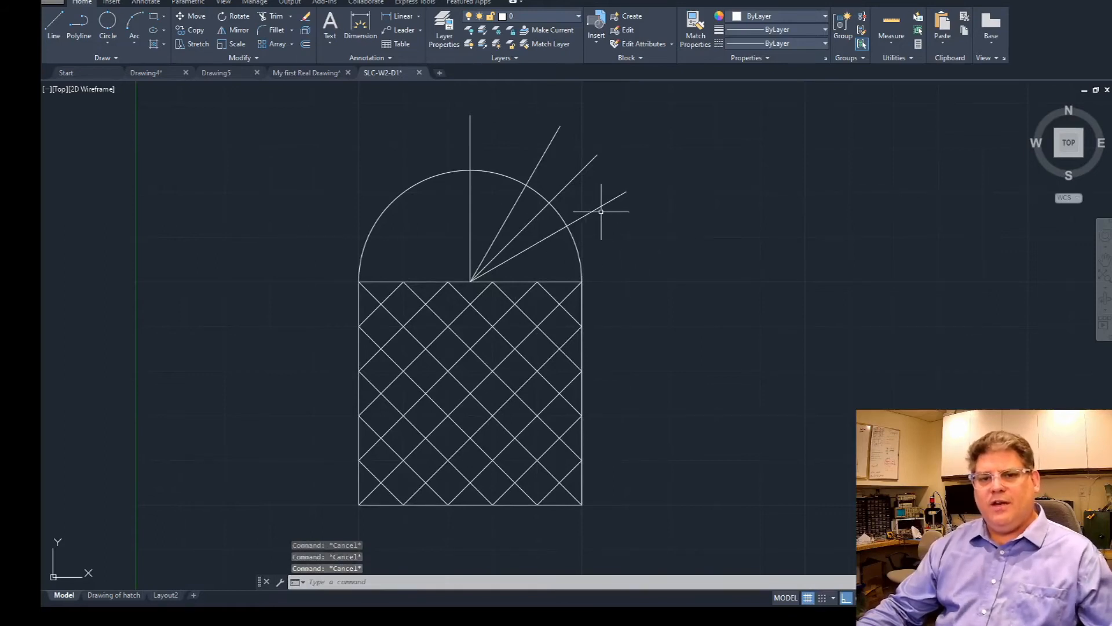
Erase the middle of the three angled lines, leaving the 30-degree and 60-degree lines.
click(588, 164)
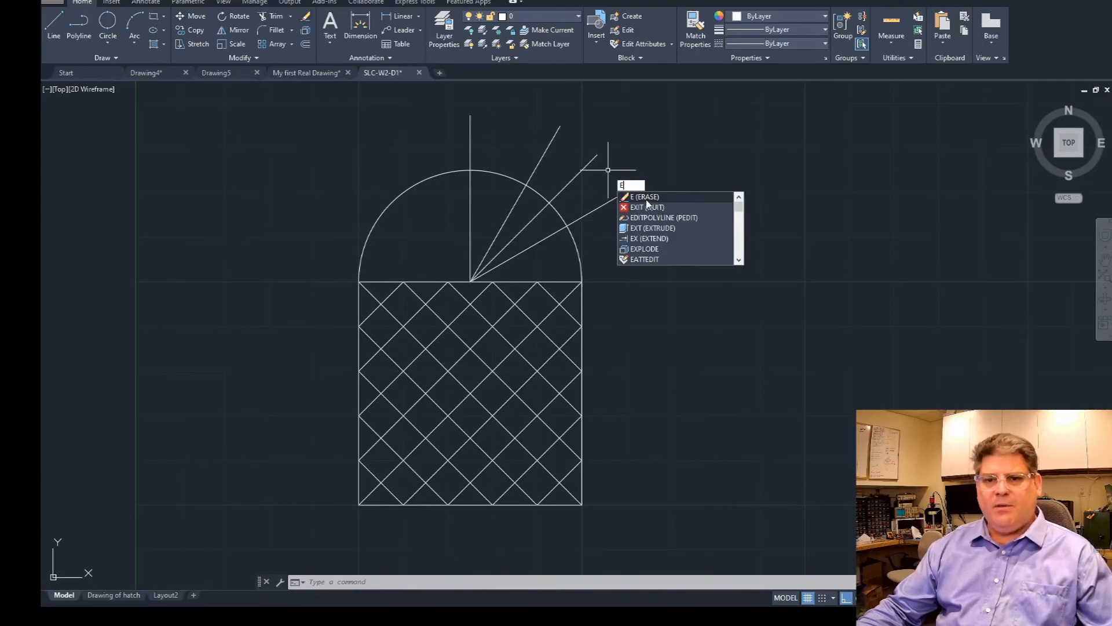
key(Return)
click(578, 173)
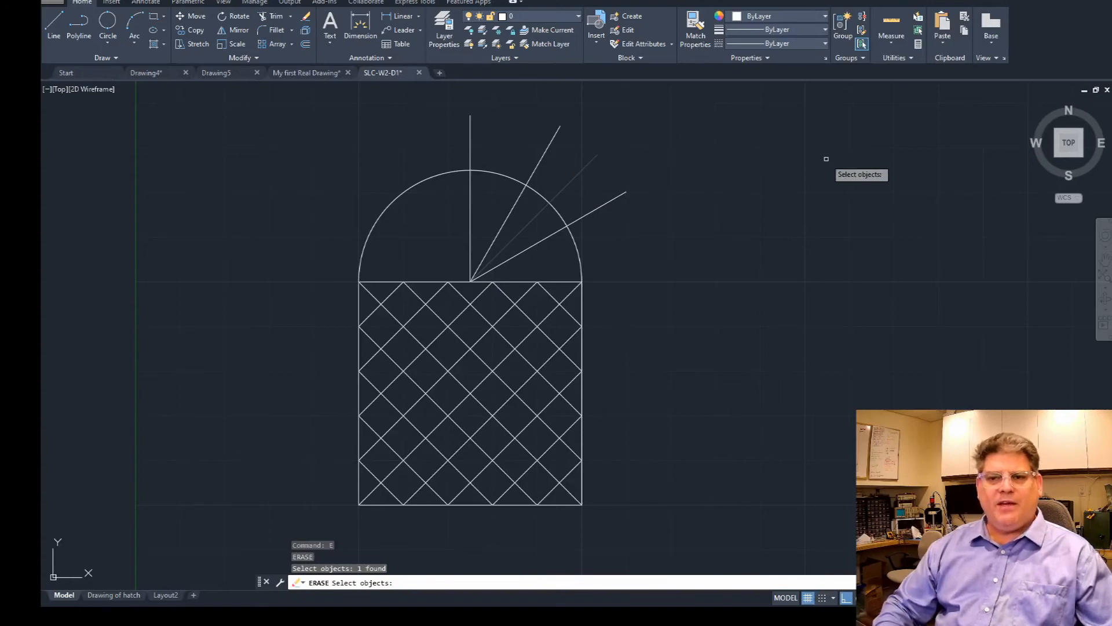
key(Return)
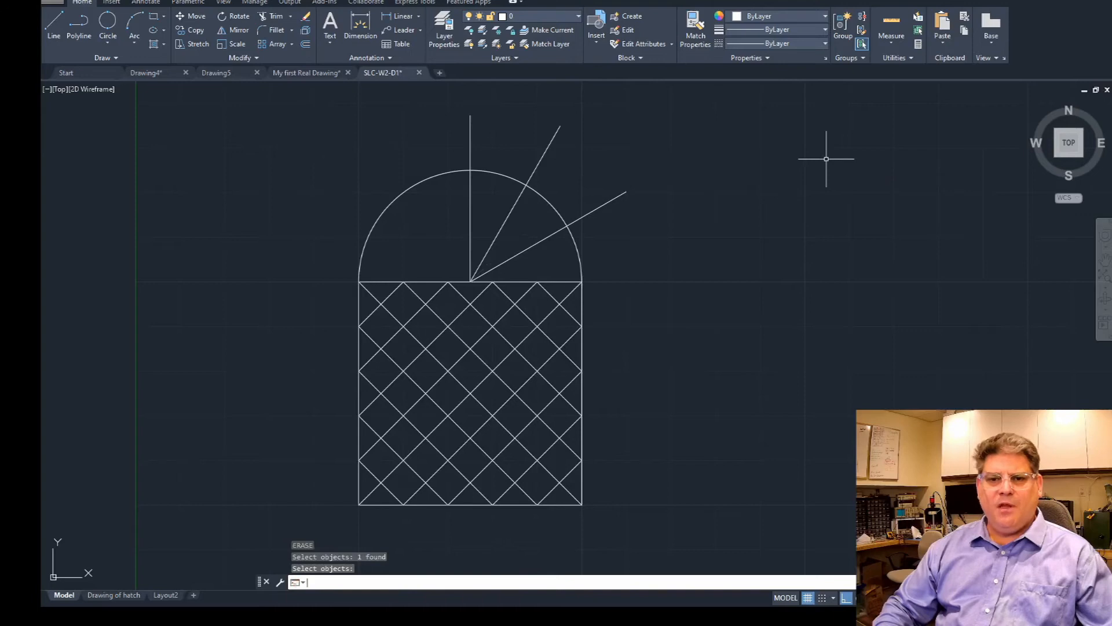
key(Escape)
key(Escape)
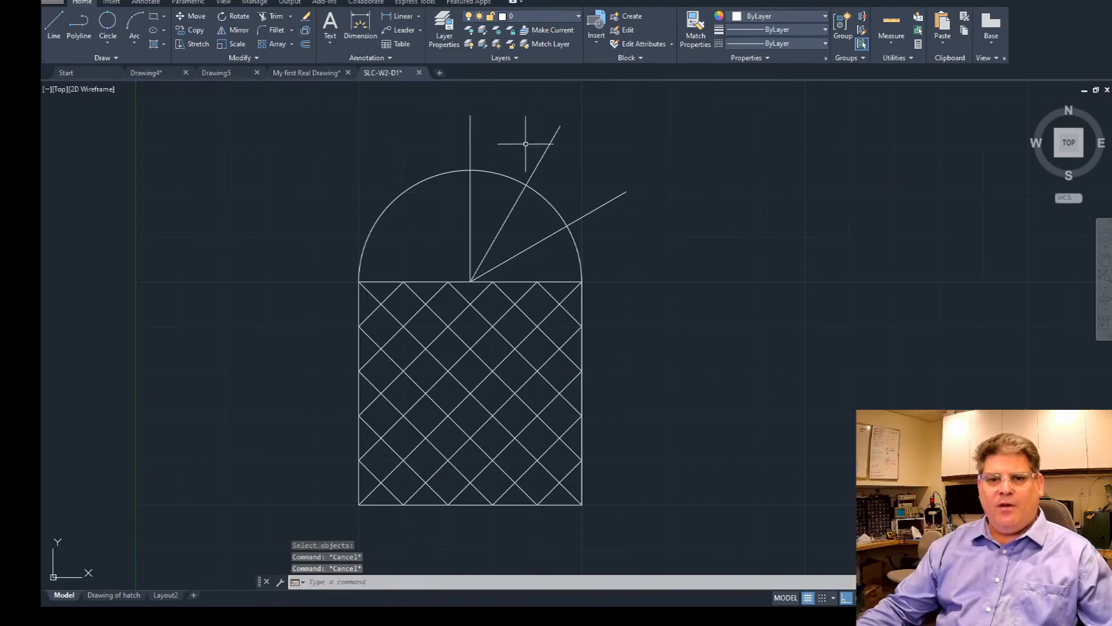
key(Escape)
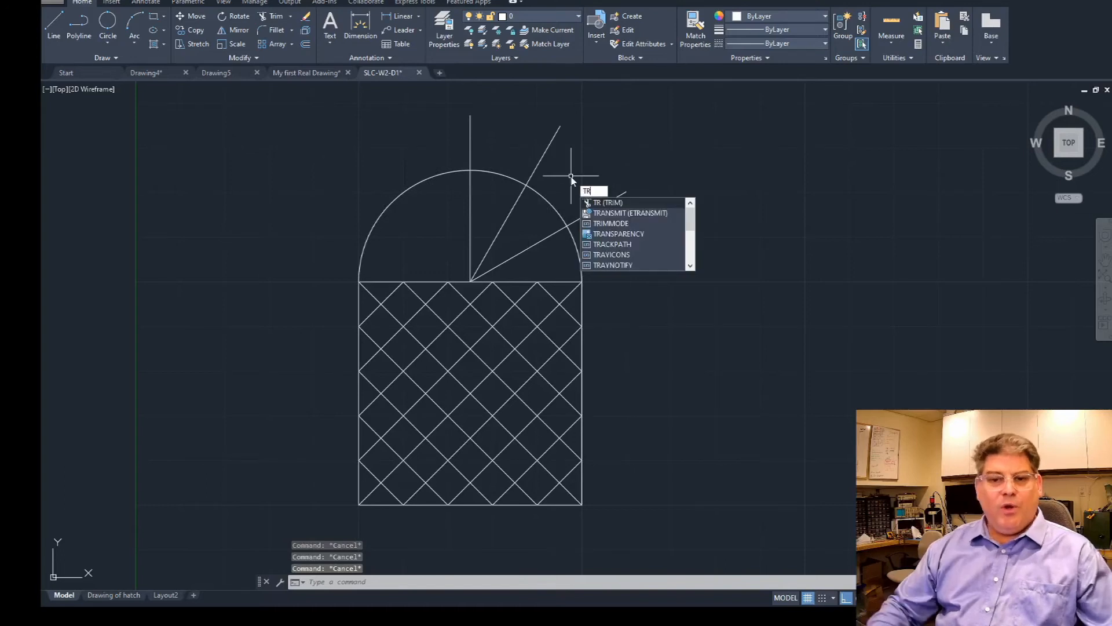
Trim the two angled lines and the vertical line outside the arc, using the arc as the cutting edge.
key(Return)
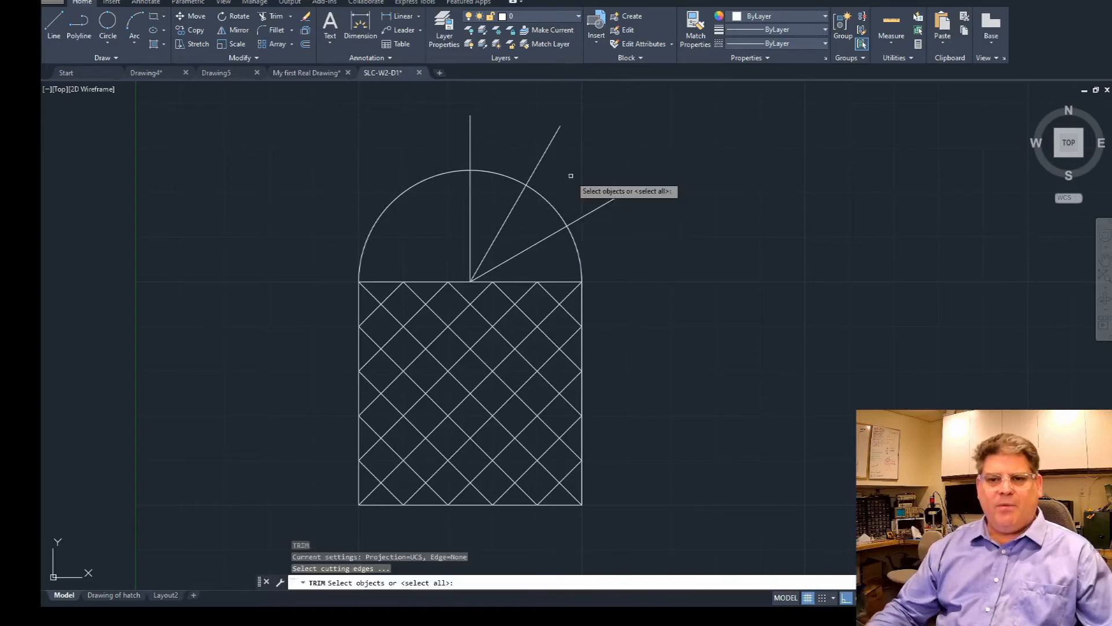
click(552, 201)
key(Return)
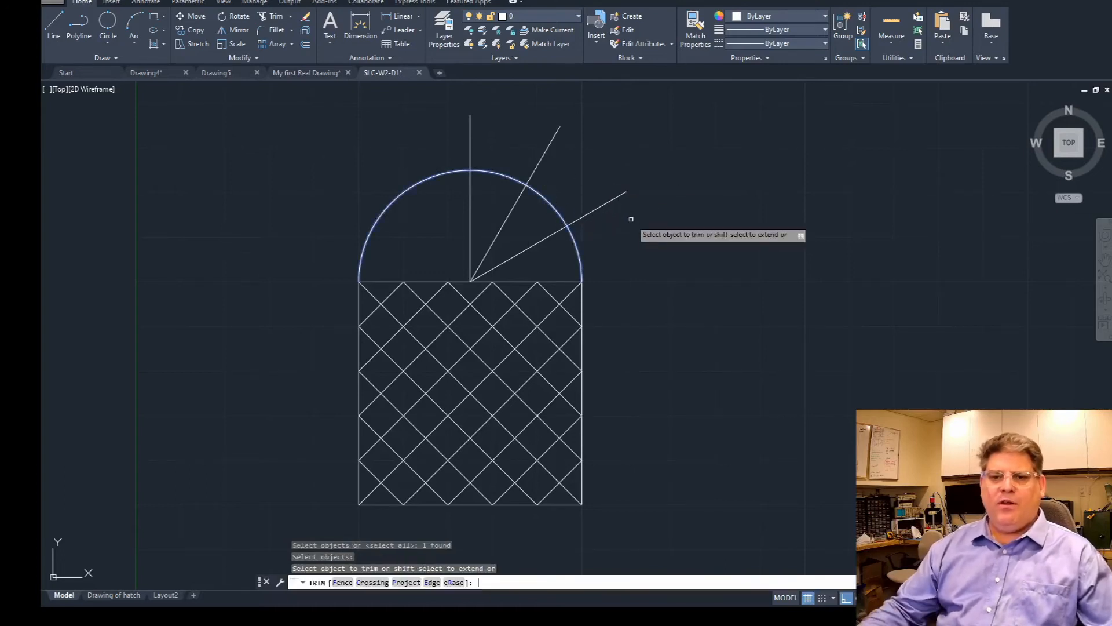
click(636, 198)
click(609, 180)
click(573, 142)
click(539, 121)
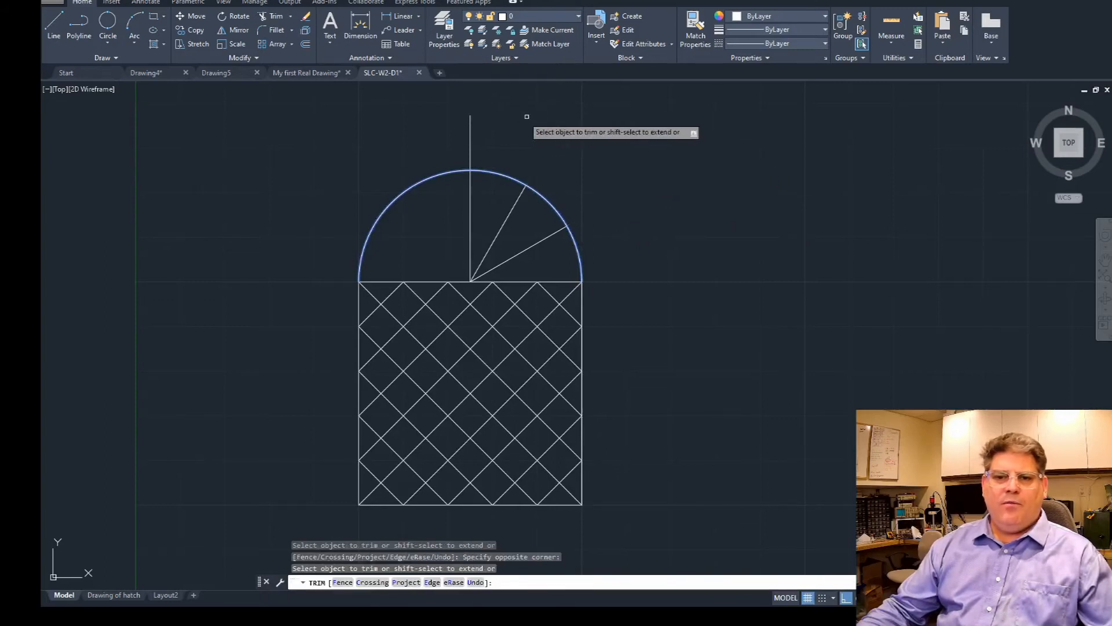
click(510, 124)
click(448, 111)
key(Escape)
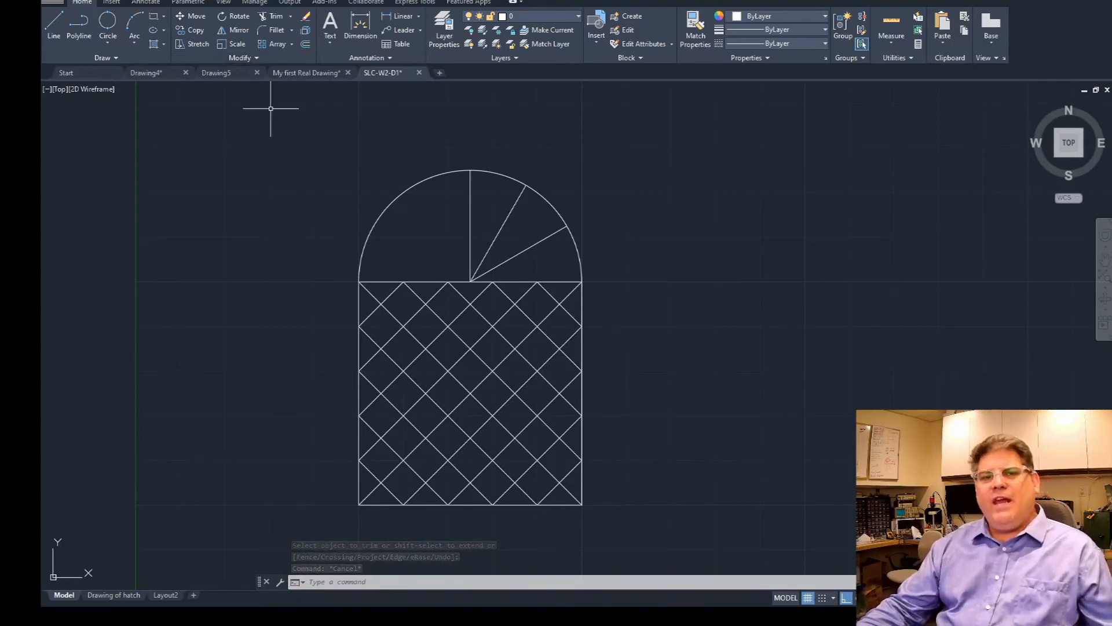
Mirror the two angled lines about a vertical axis through their endpoint at the arc's center, keeping the source objects.
click(238, 33)
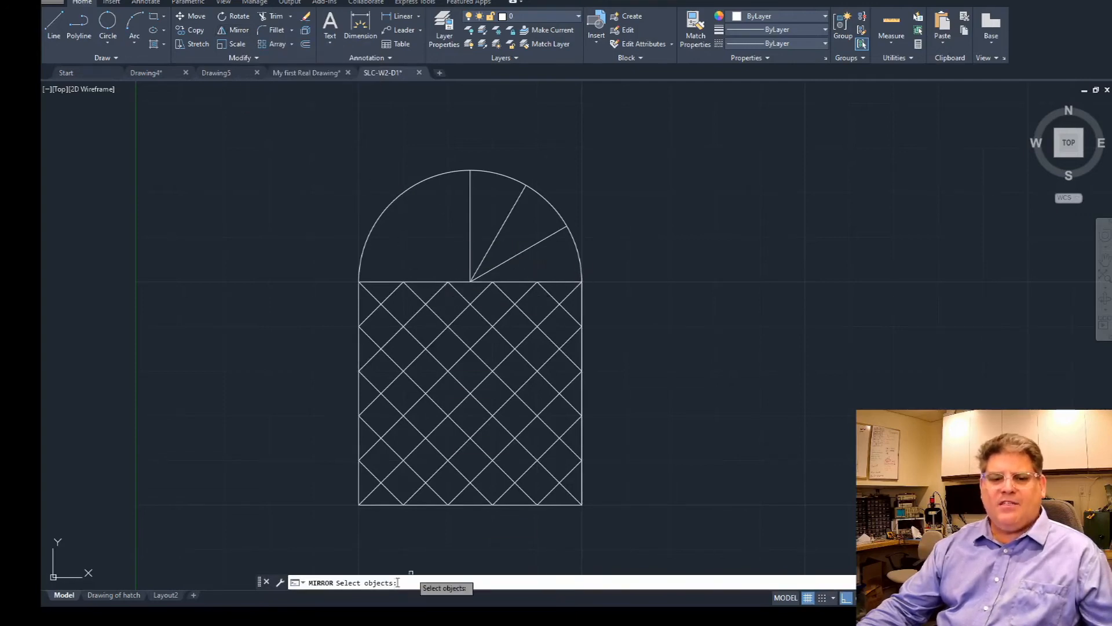
click(536, 258)
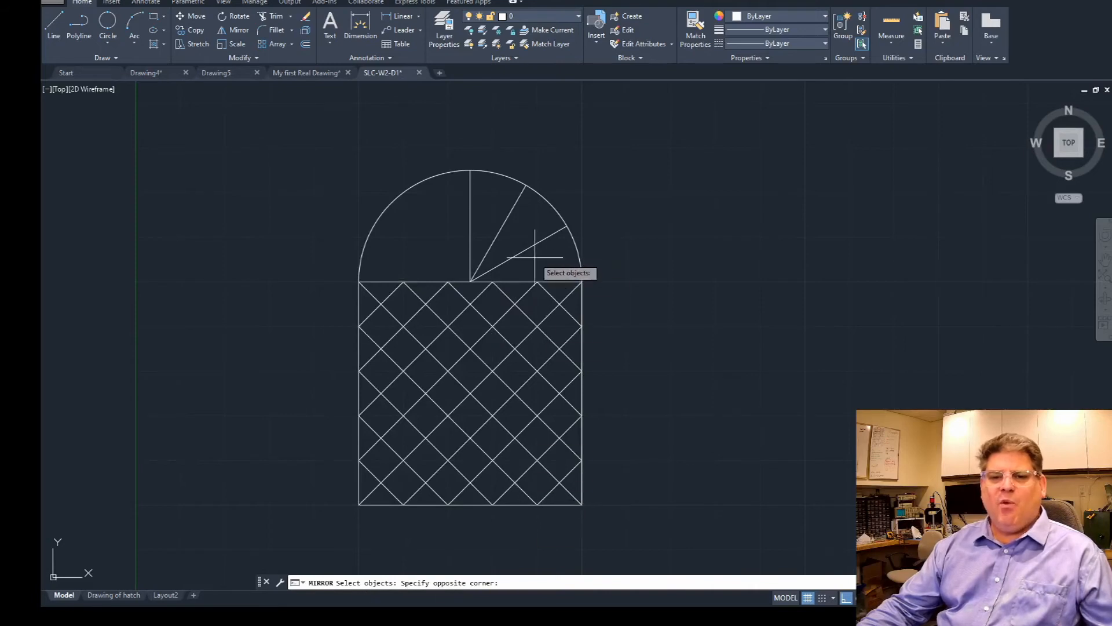
click(495, 214)
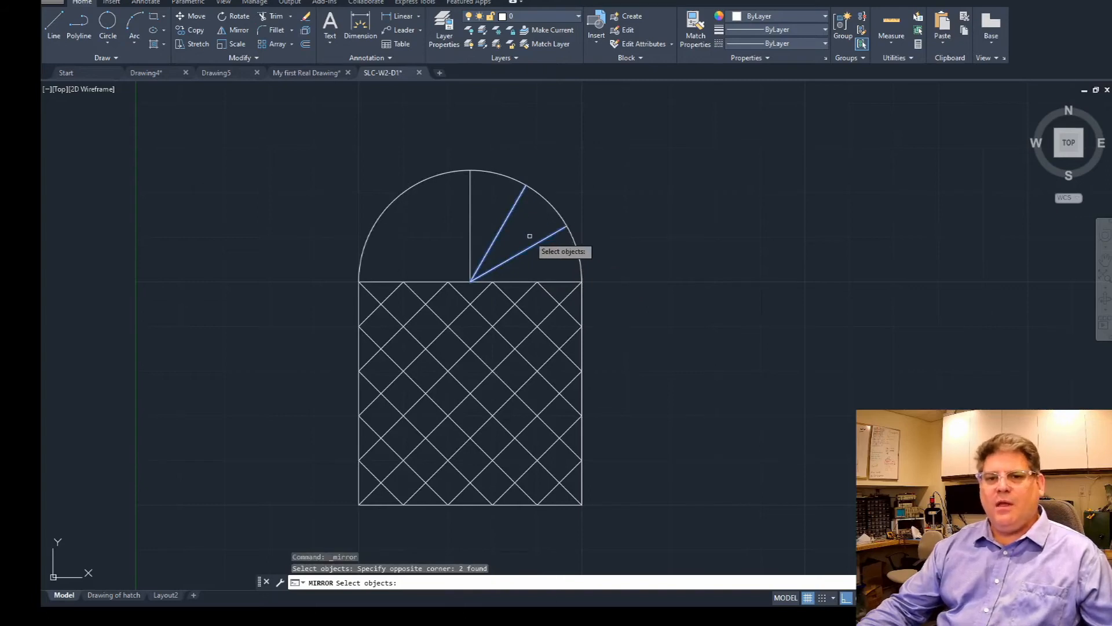
key(Return)
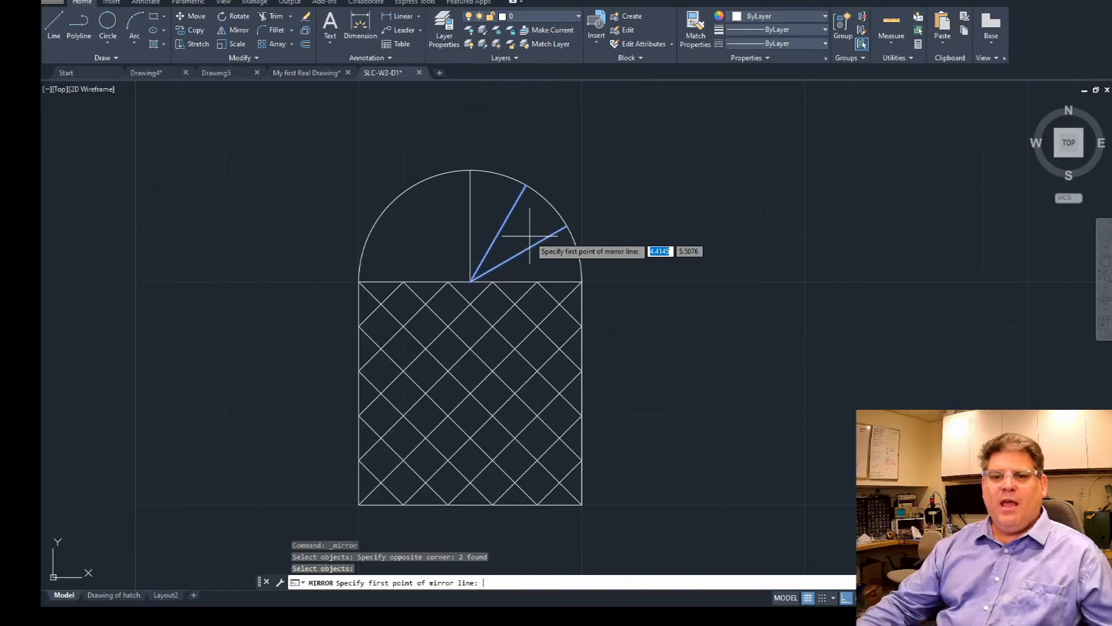
shift+right_click(475, 281)
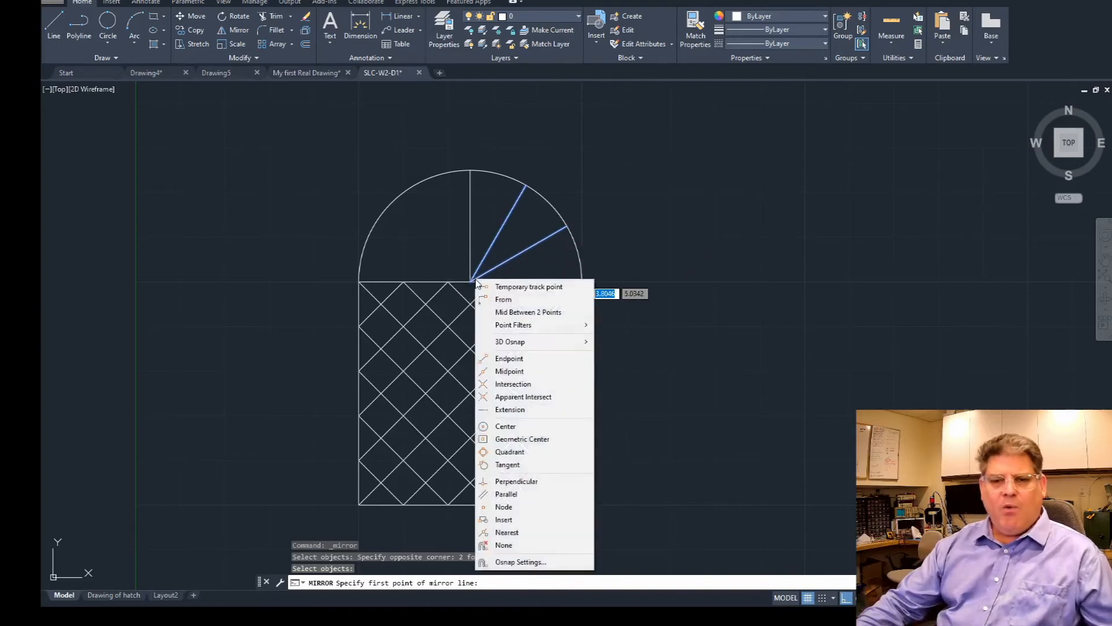
click(521, 359)
click(470, 281)
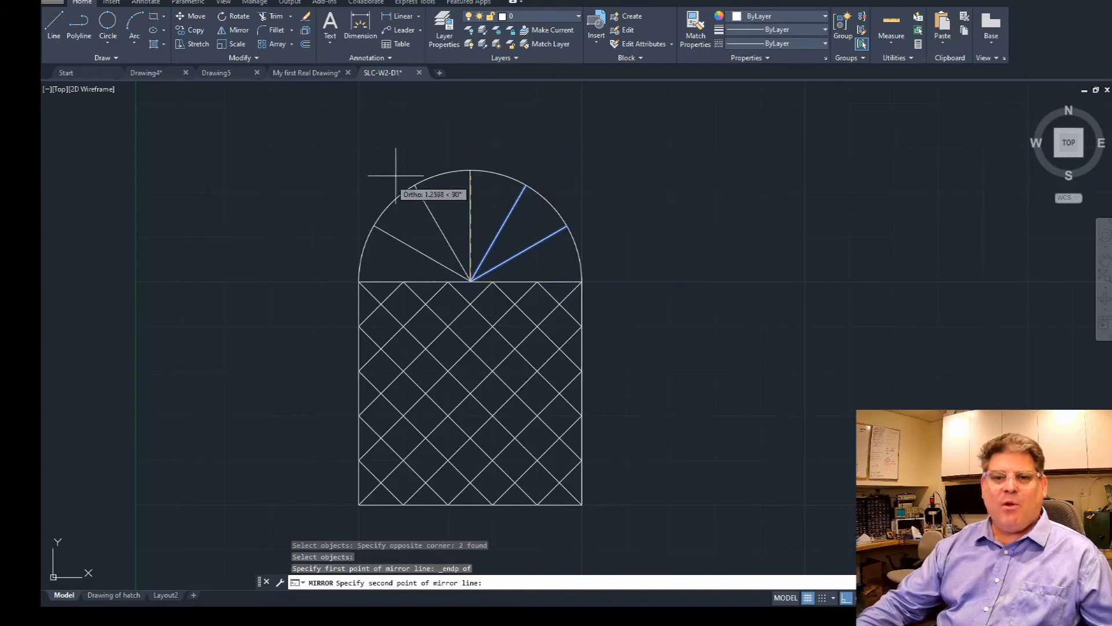
click(466, 111)
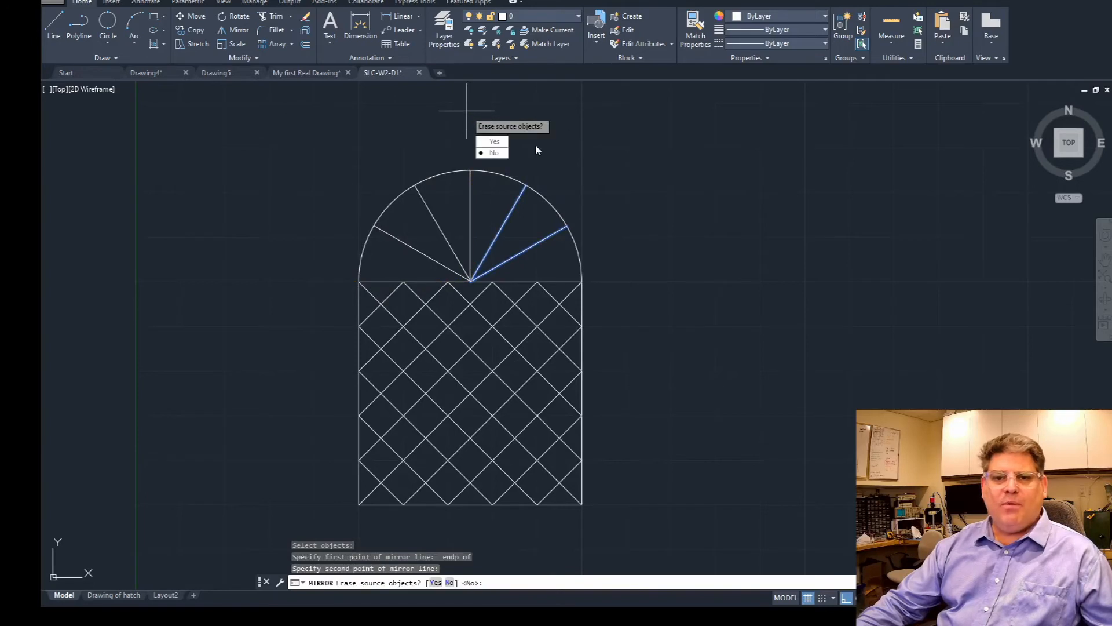
click(502, 154)
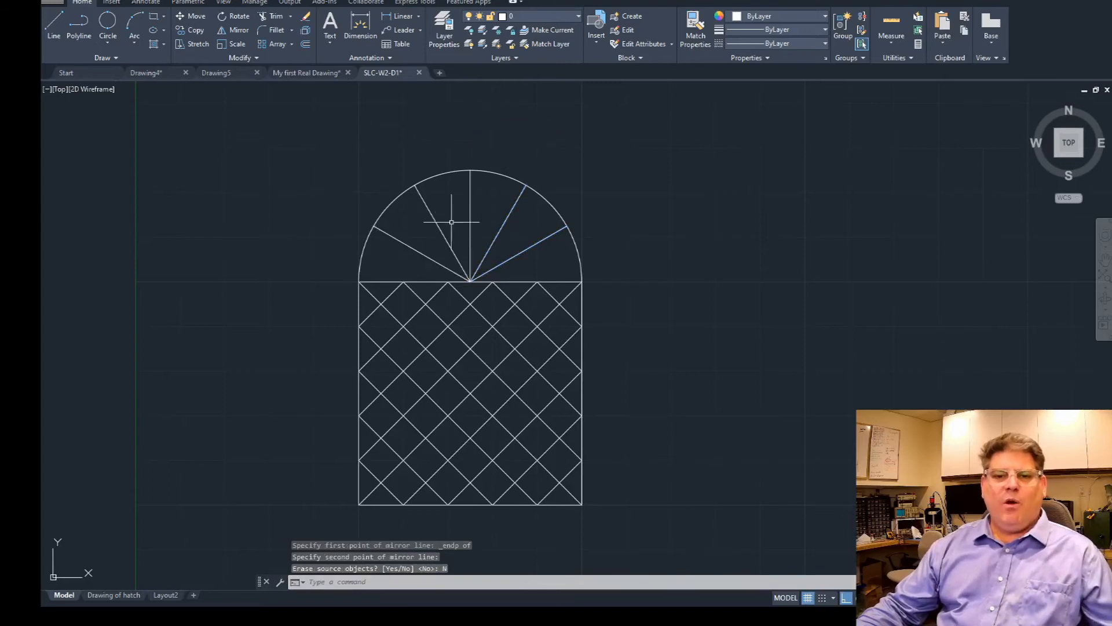
click(470, 197)
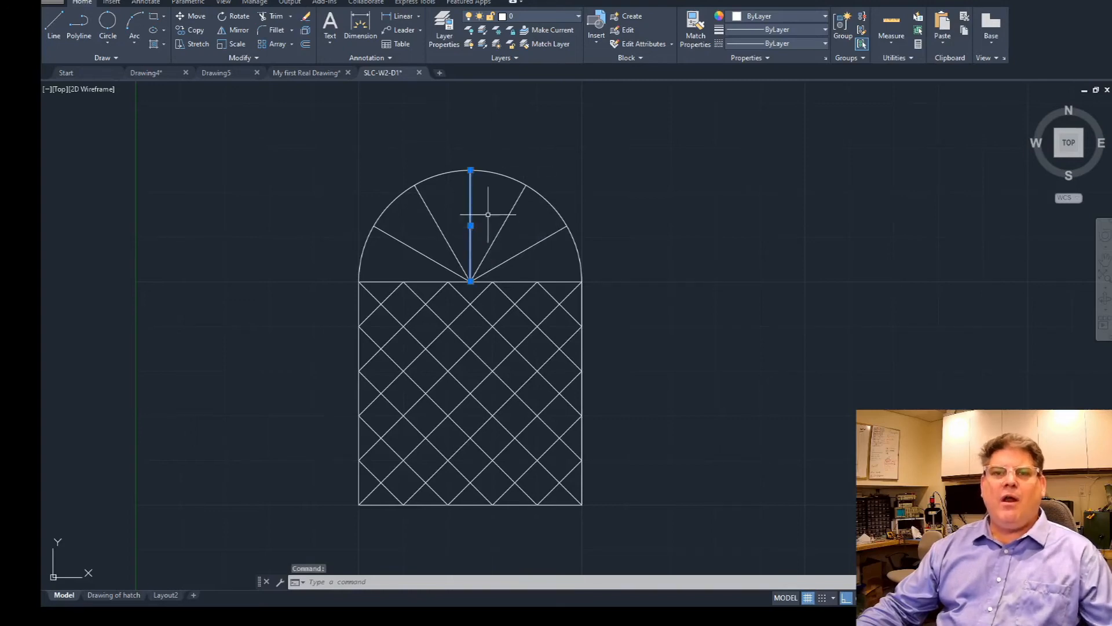
key(Escape)
key(Escape)
key(Escape)
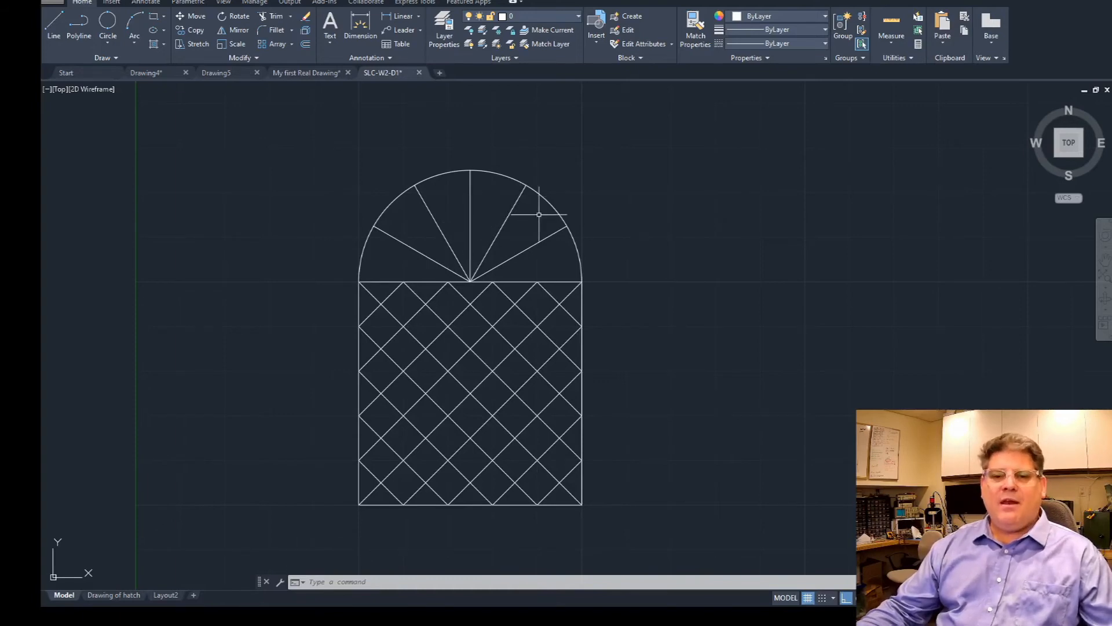
key(Escape)
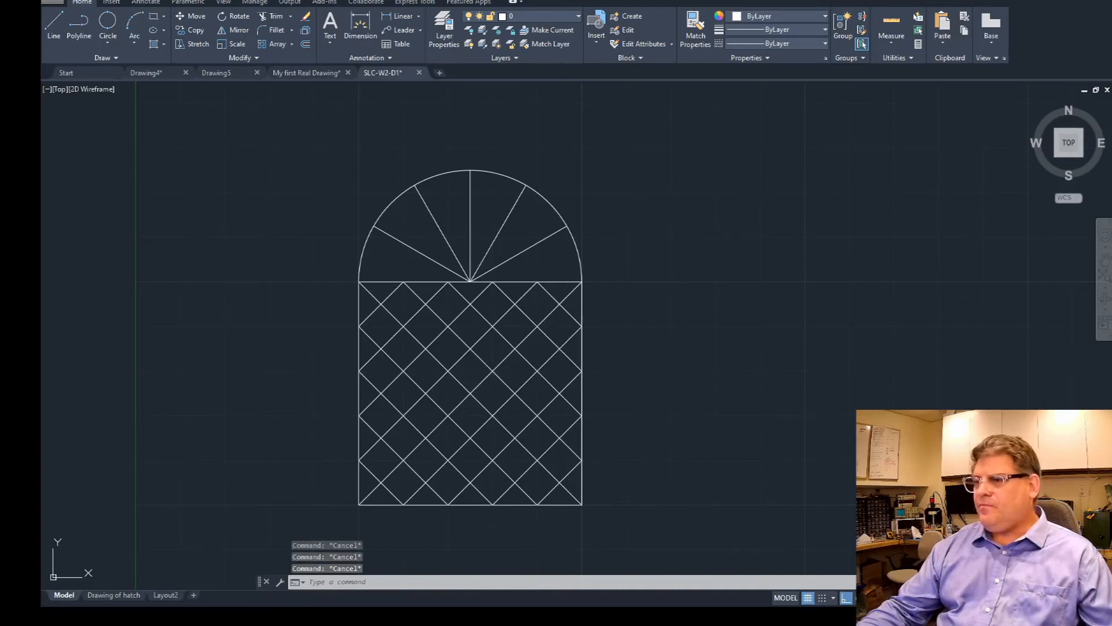
Offset the semicircular arc outward by 0.125.
middle_drag(617, 299, 717, 291)
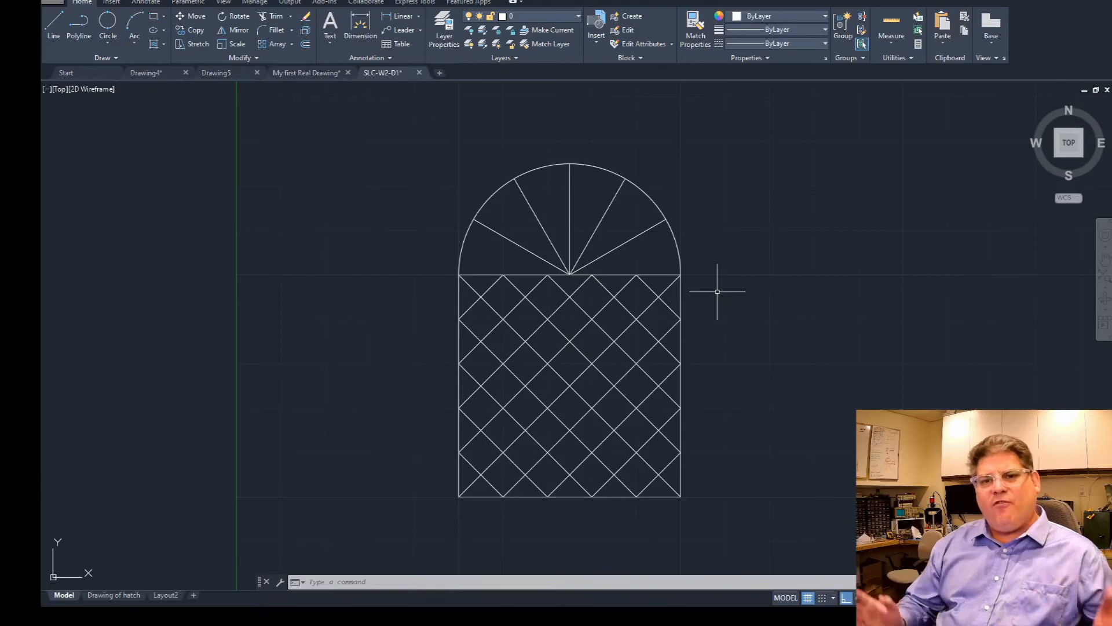
key(Escape)
key(Escape)
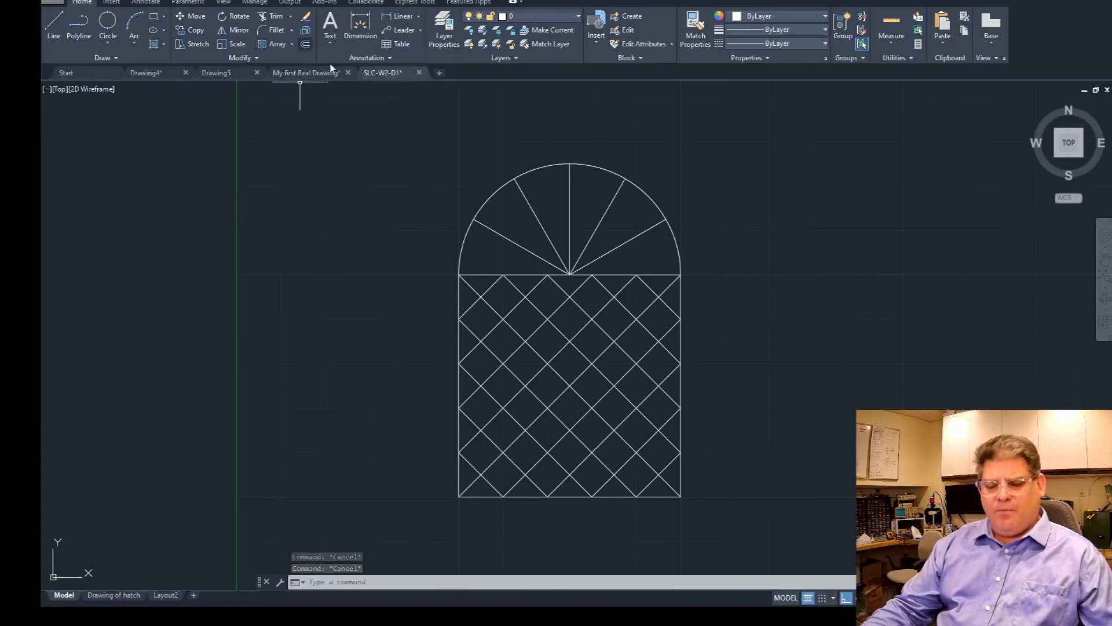
text(O)
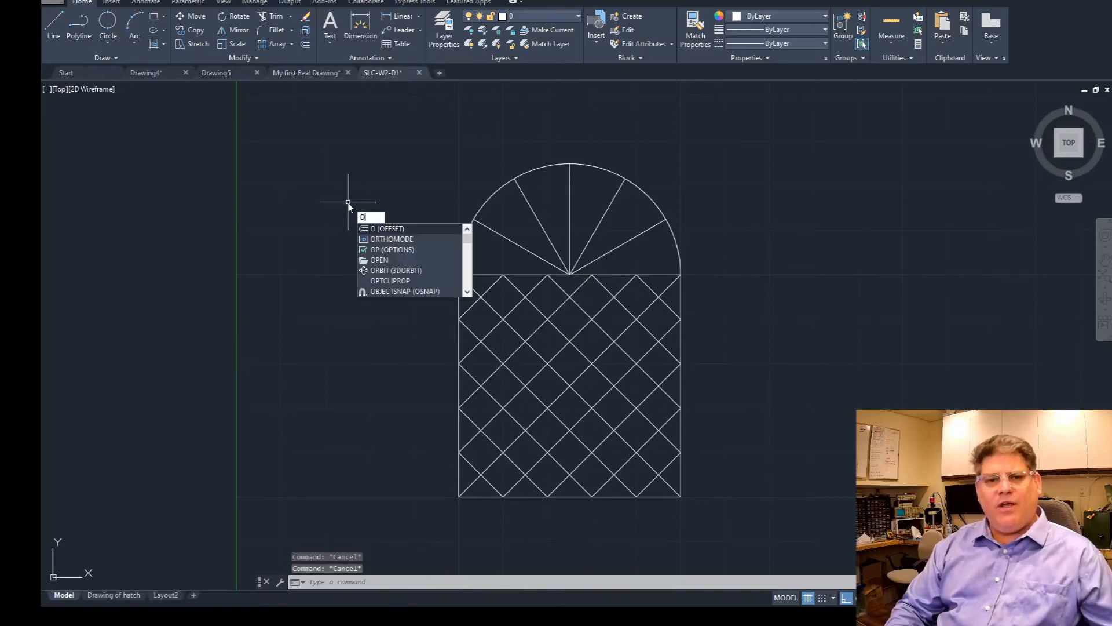
key(Return)
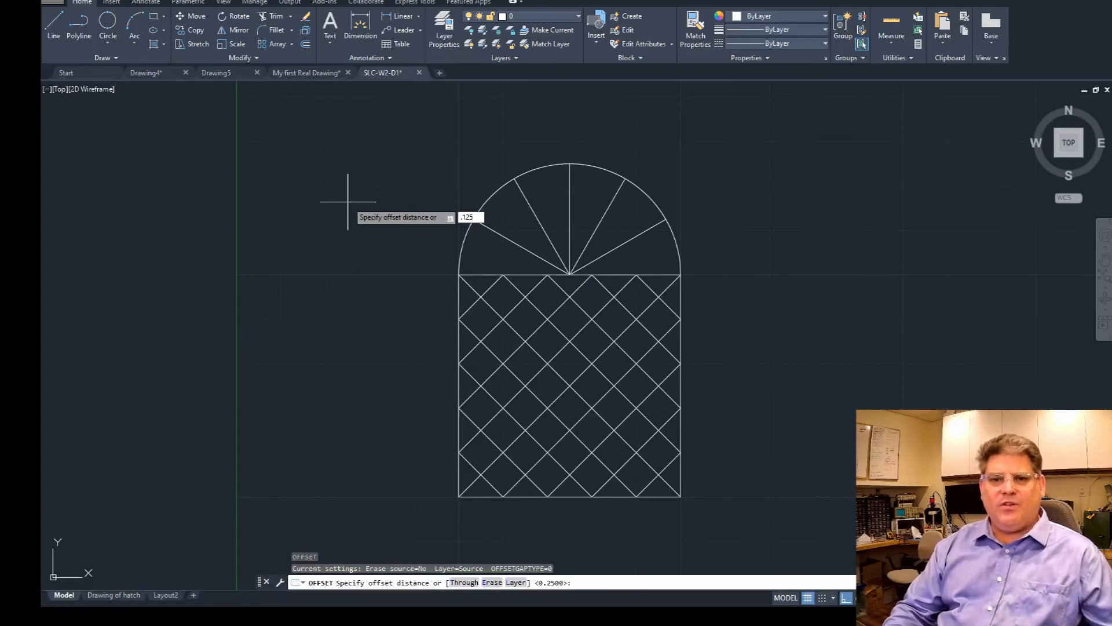
text(.125)
key(Return)
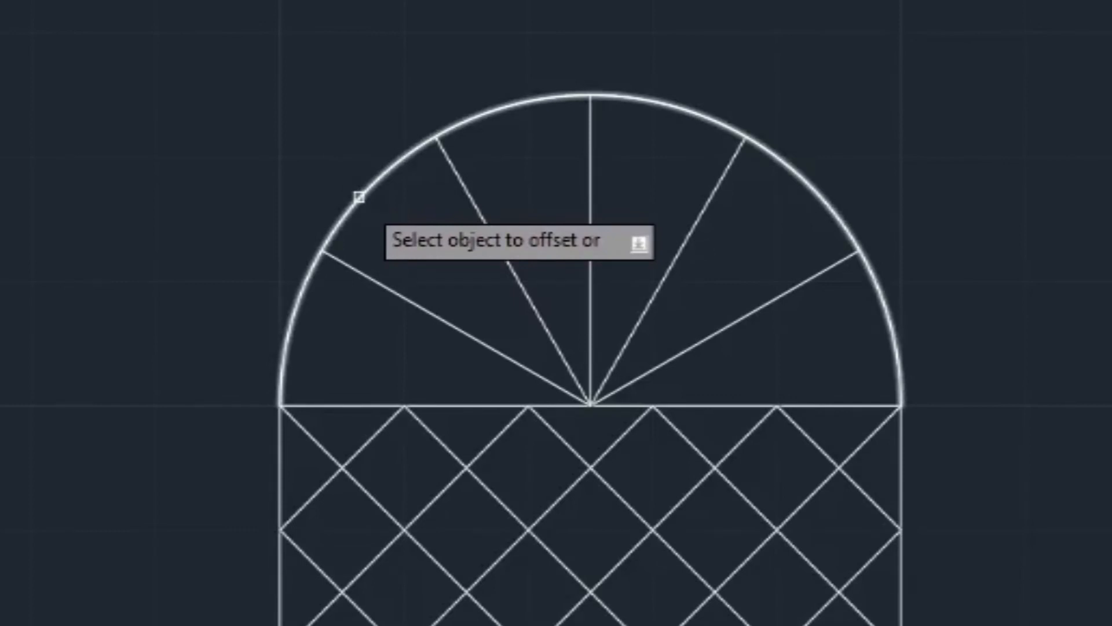
click(359, 197)
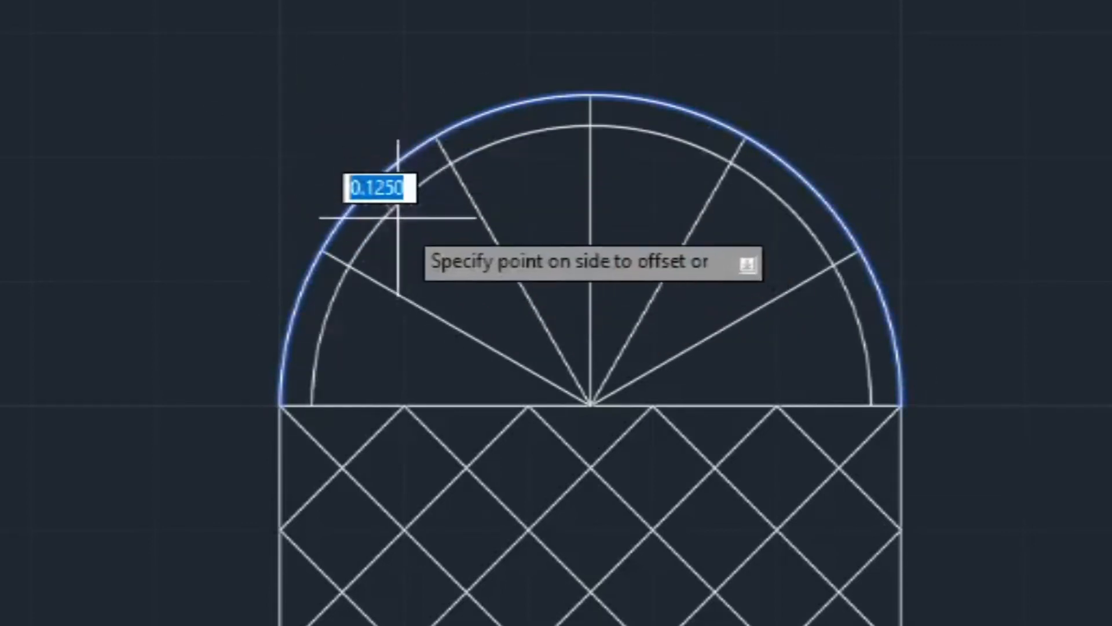
click(301, 141)
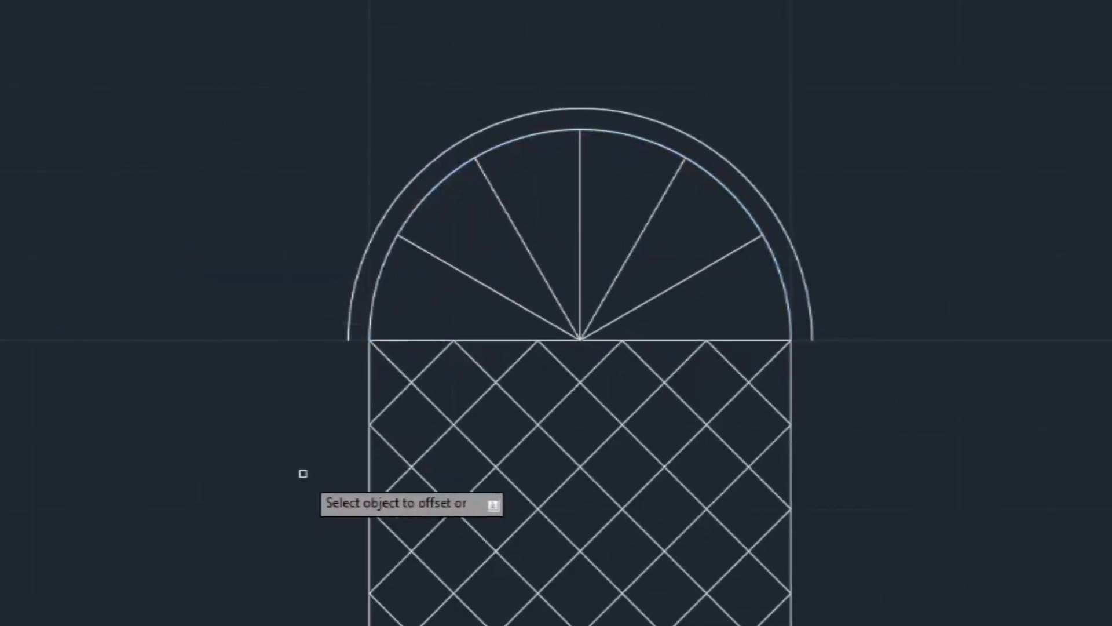
key(Escape)
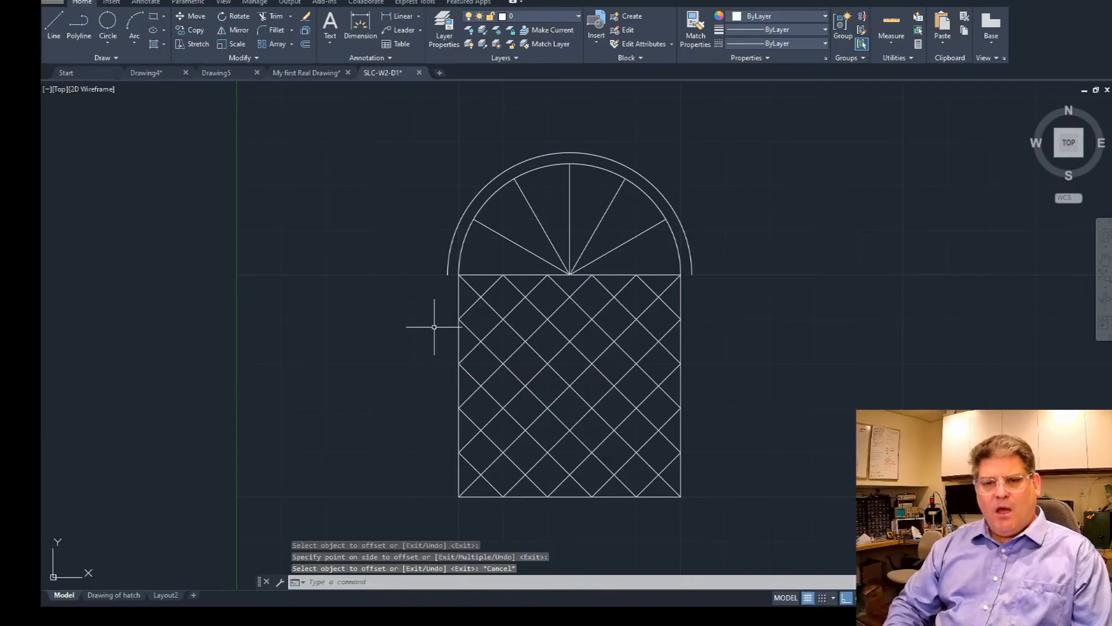
Offset the rectangle around the diamond lattice outward by 0.125 as a single object and inspect its corners.
text(o)
key(Return)
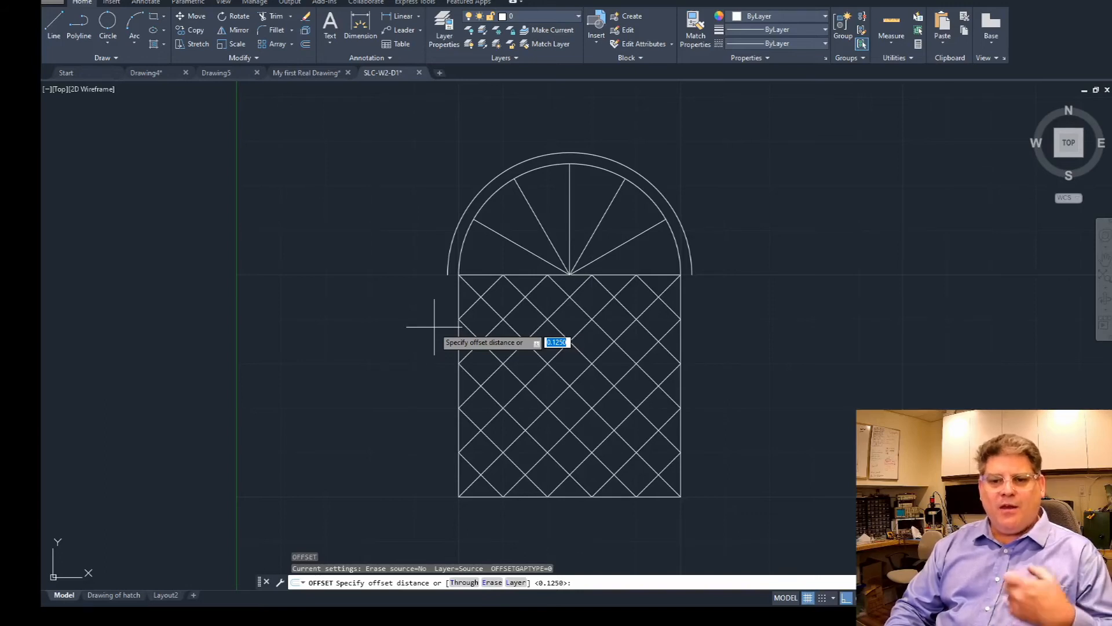
key(Return)
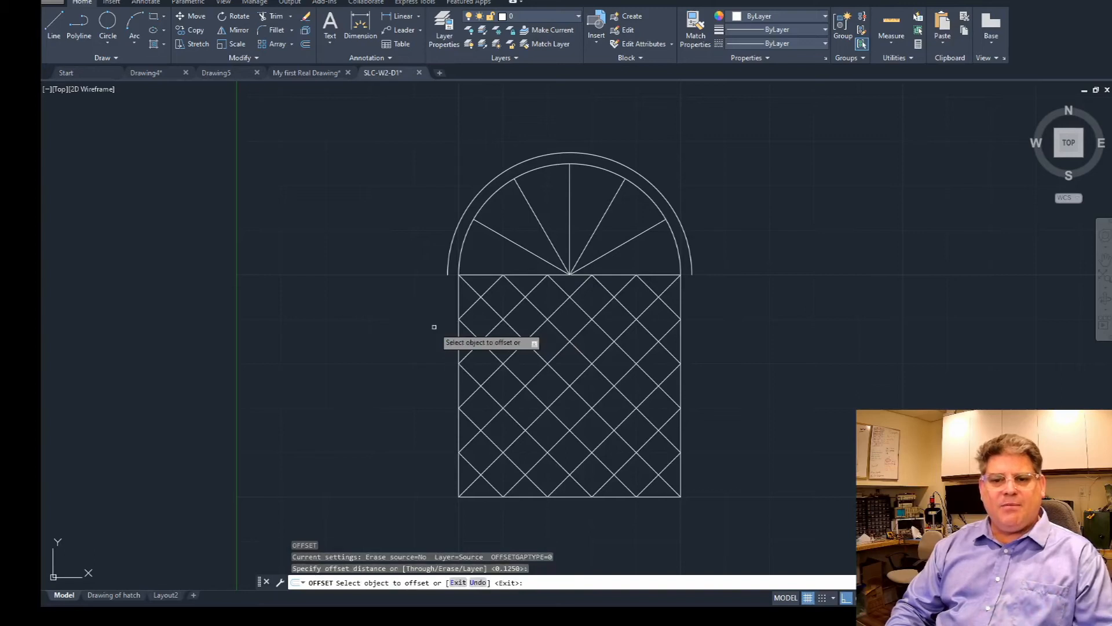
click(460, 298)
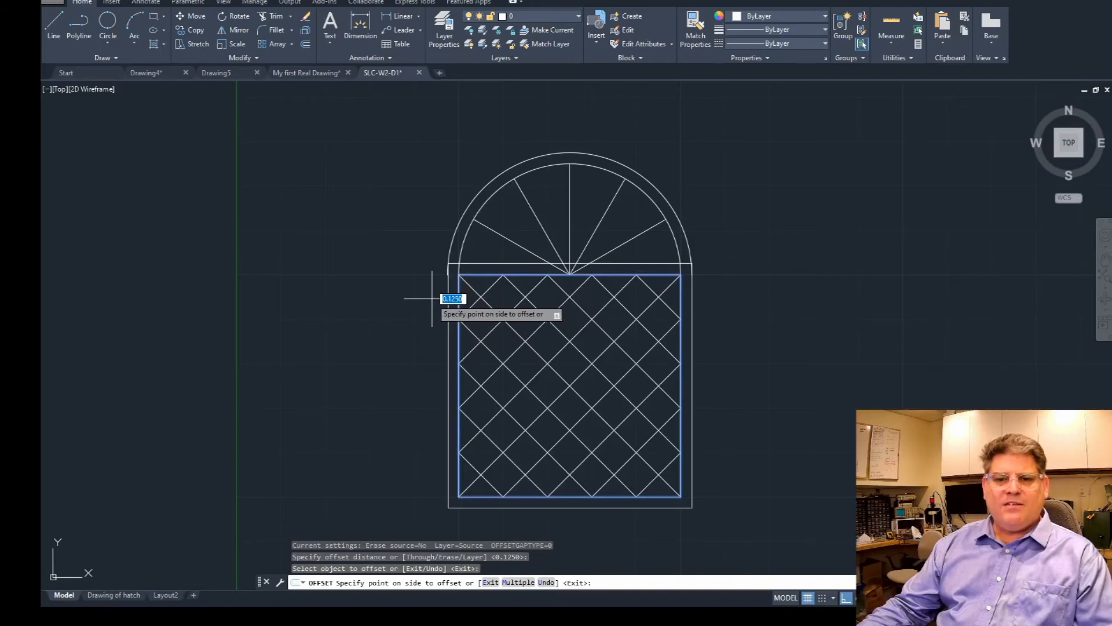
click(431, 299)
scroll(432, 304, up, 8)
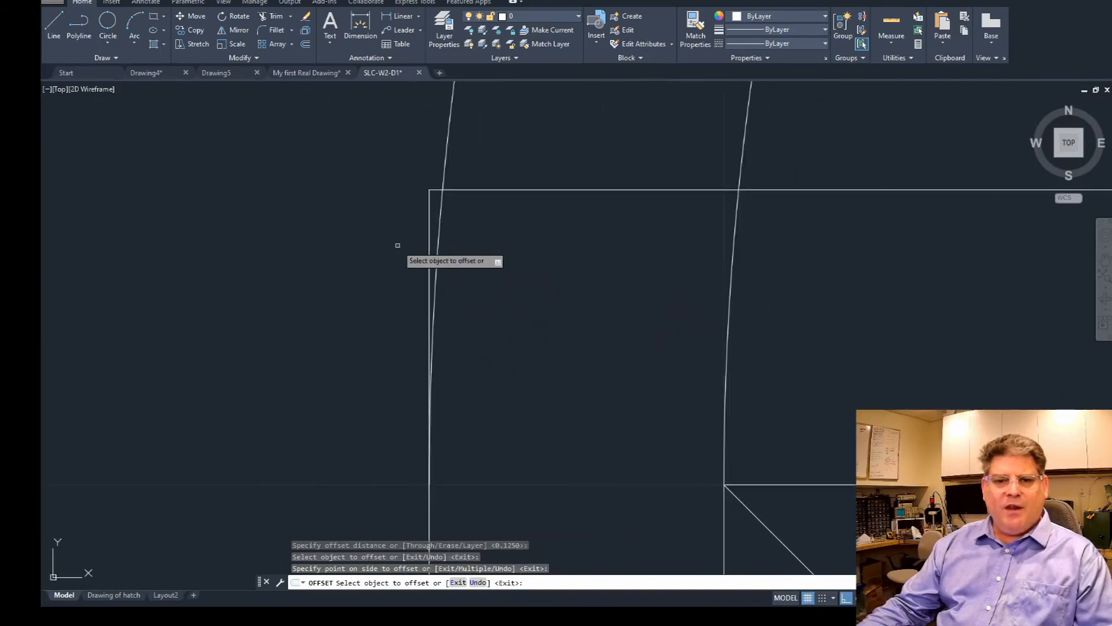
scroll(481, 200, down, 4)
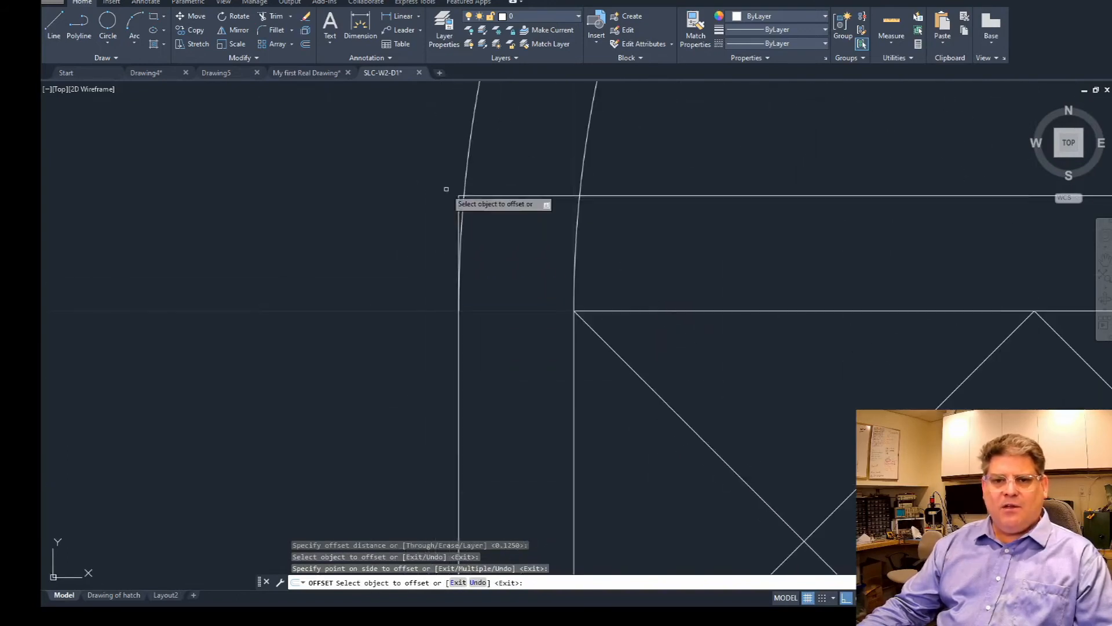
scroll(503, 211, down, 5)
scroll(514, 293, up, 5)
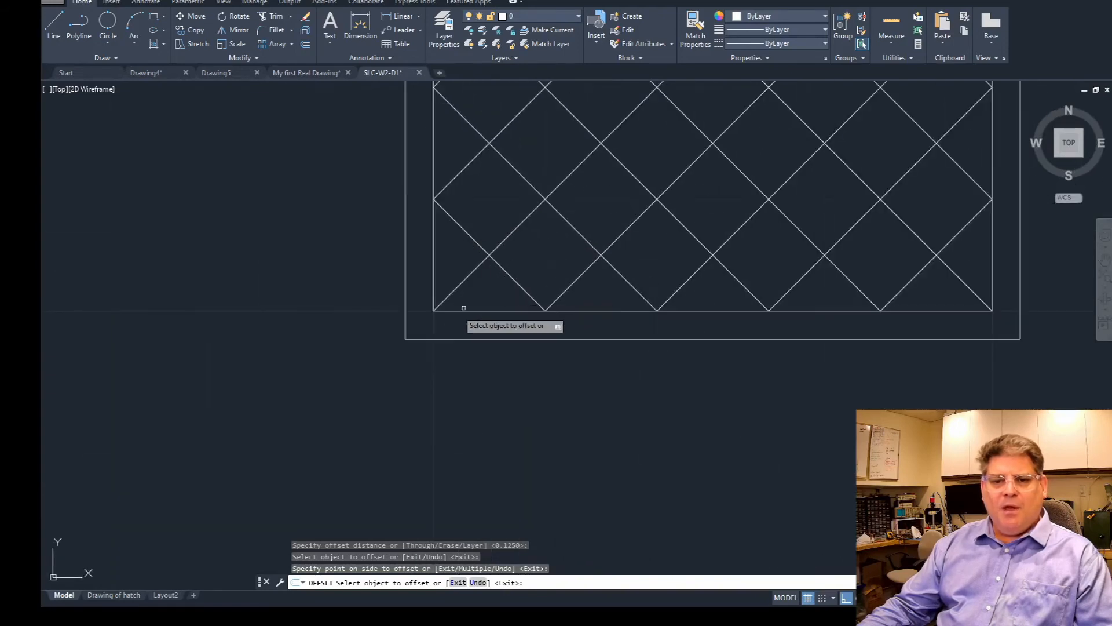
scroll(360, 283, down, 5)
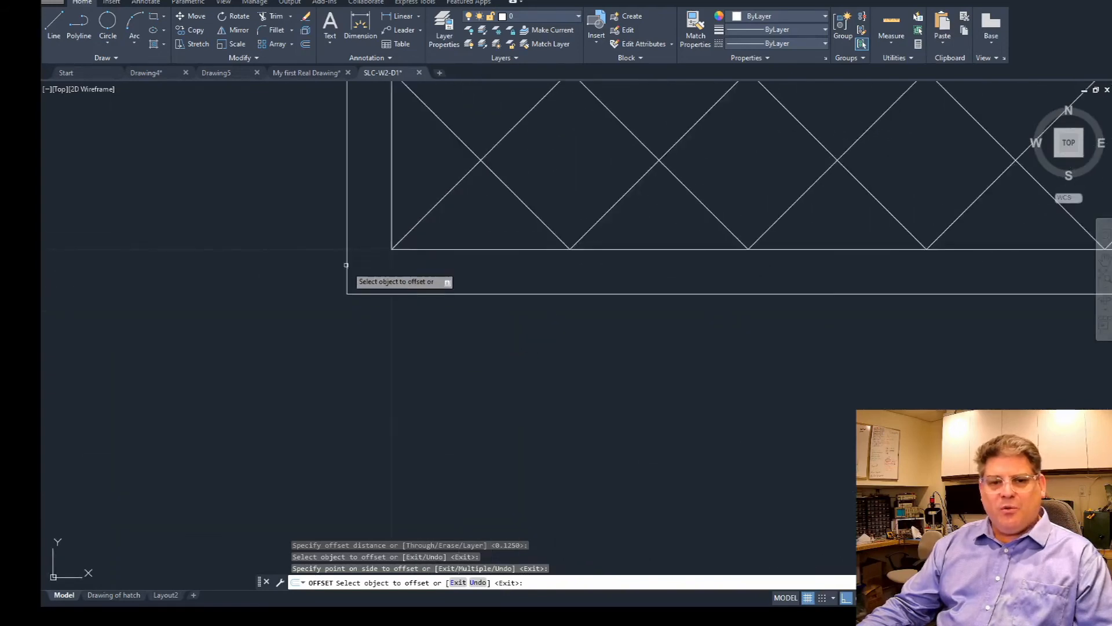
key(Escape)
key(Escape)
key(Escape)
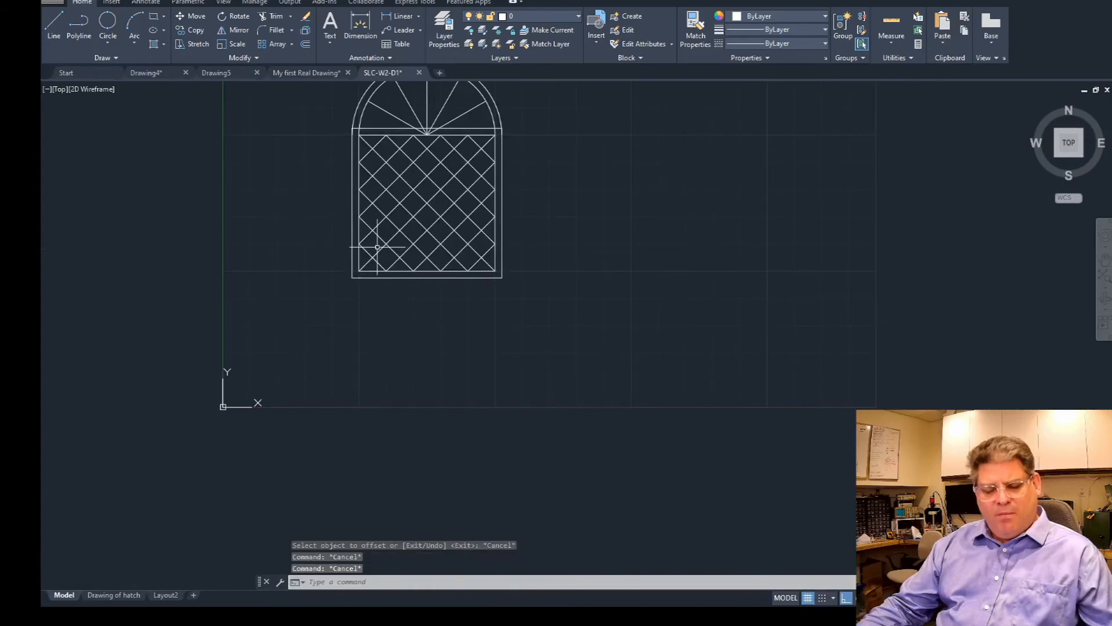
Undo the offset of the lattice rectangle.
text(z)
key(Return)
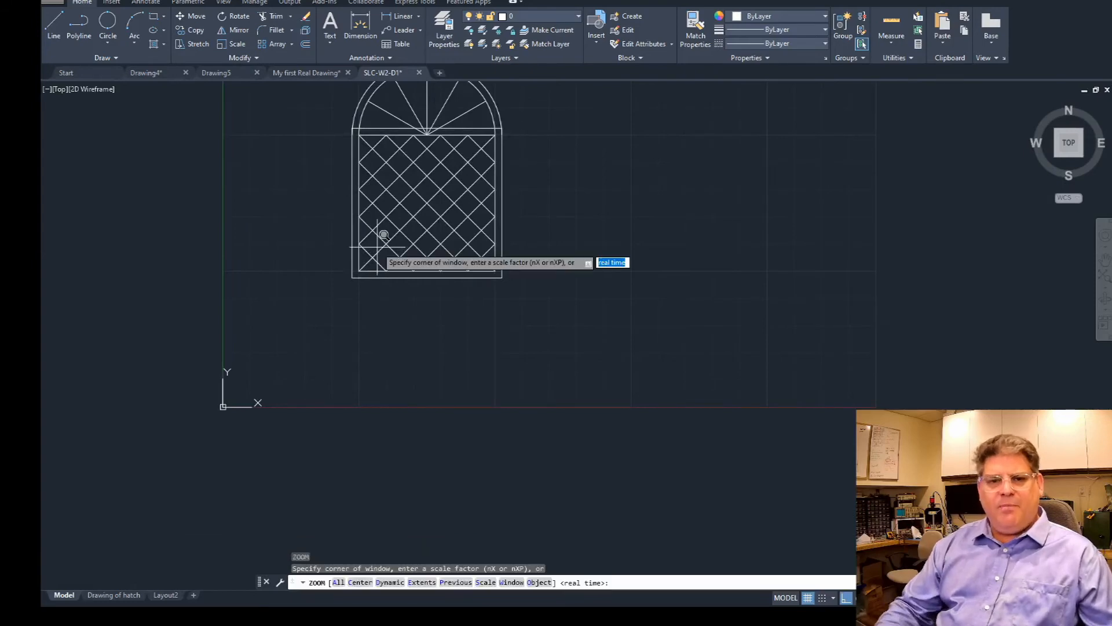
key(Escape)
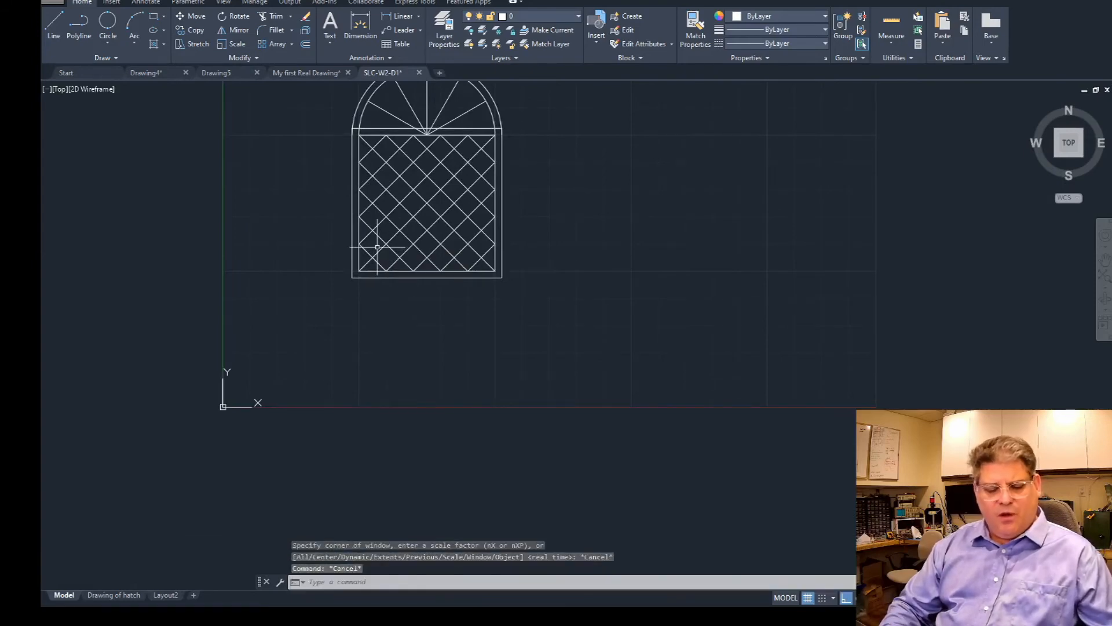
key(ctrl+z)
key(ctrl+z)
key(Escape)
key(Escape)
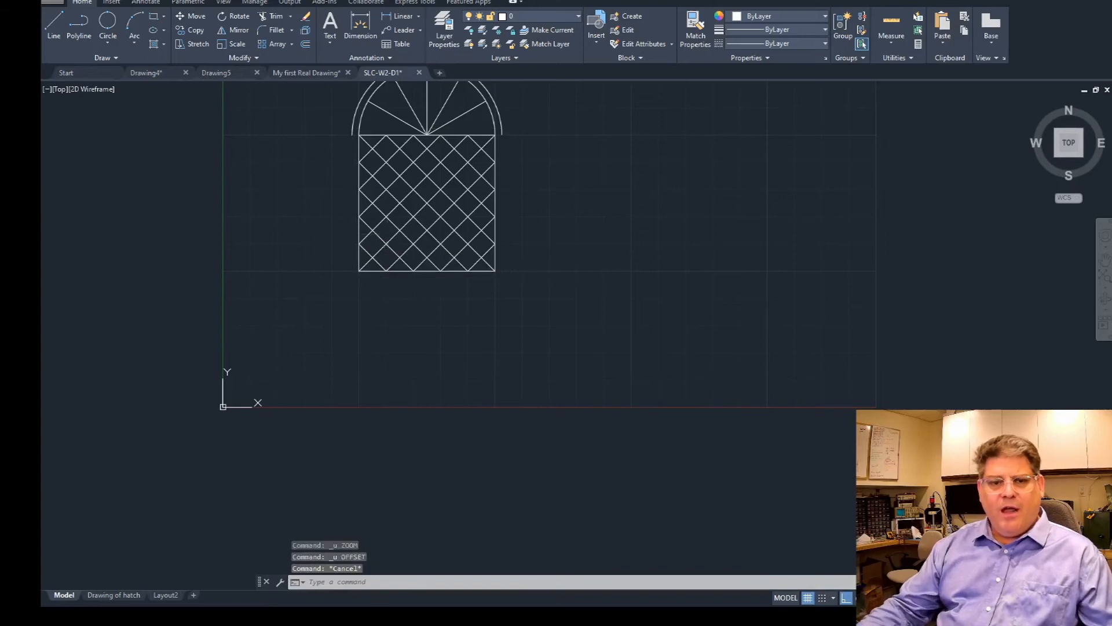
Explode the rectangle around the diamond lattice into separate lines.
scroll(397, 130, up, 2)
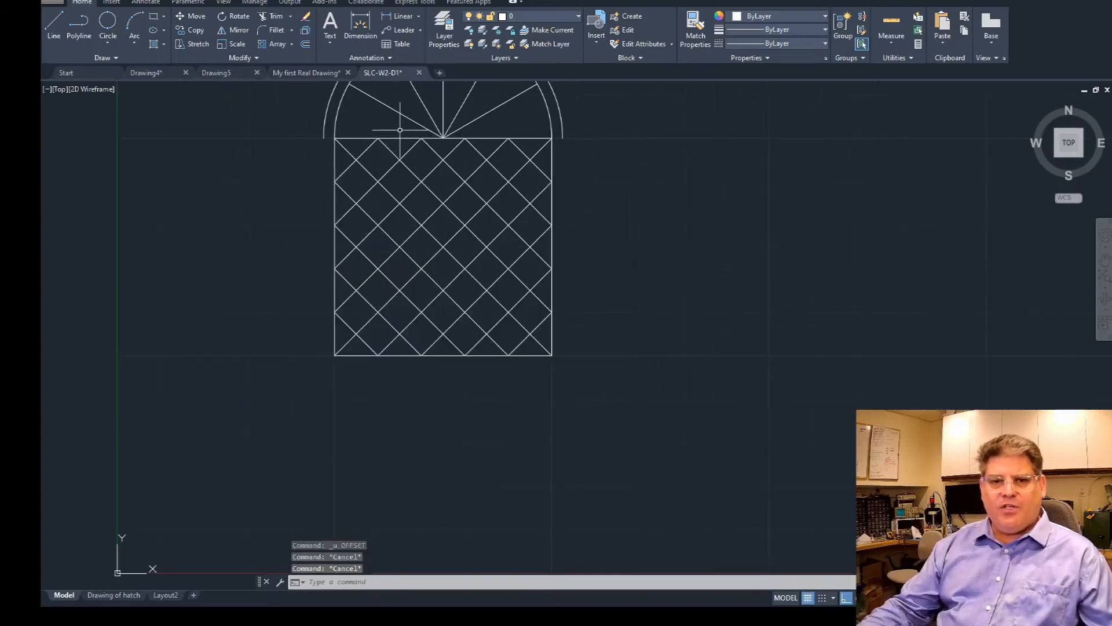
middle_drag(399, 133, 475, 171)
key(Escape)
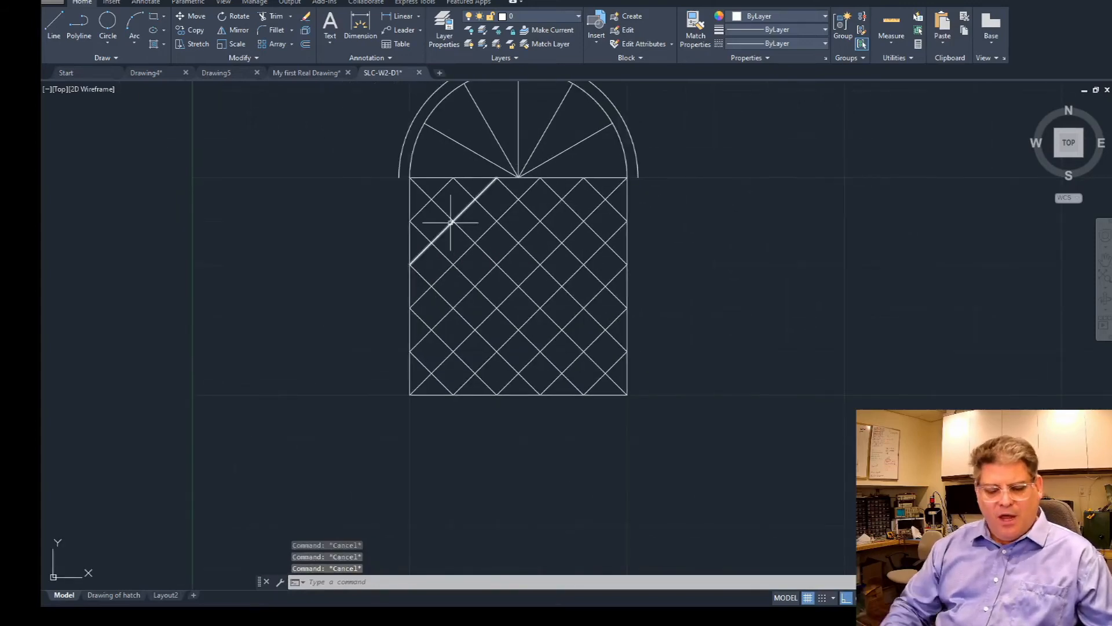
click(305, 32)
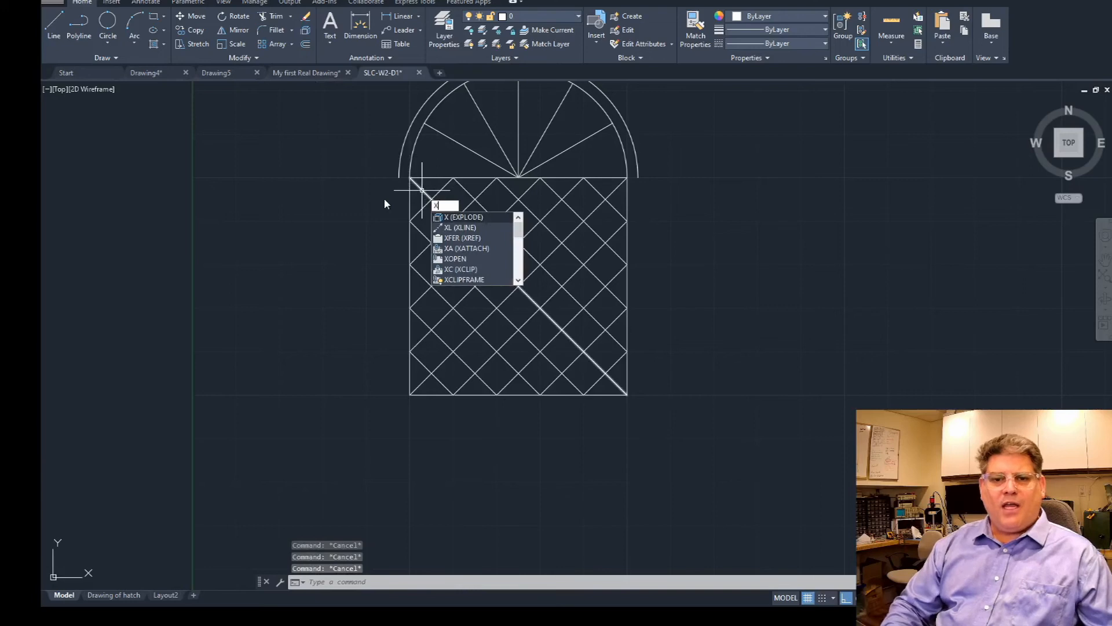
key(Return)
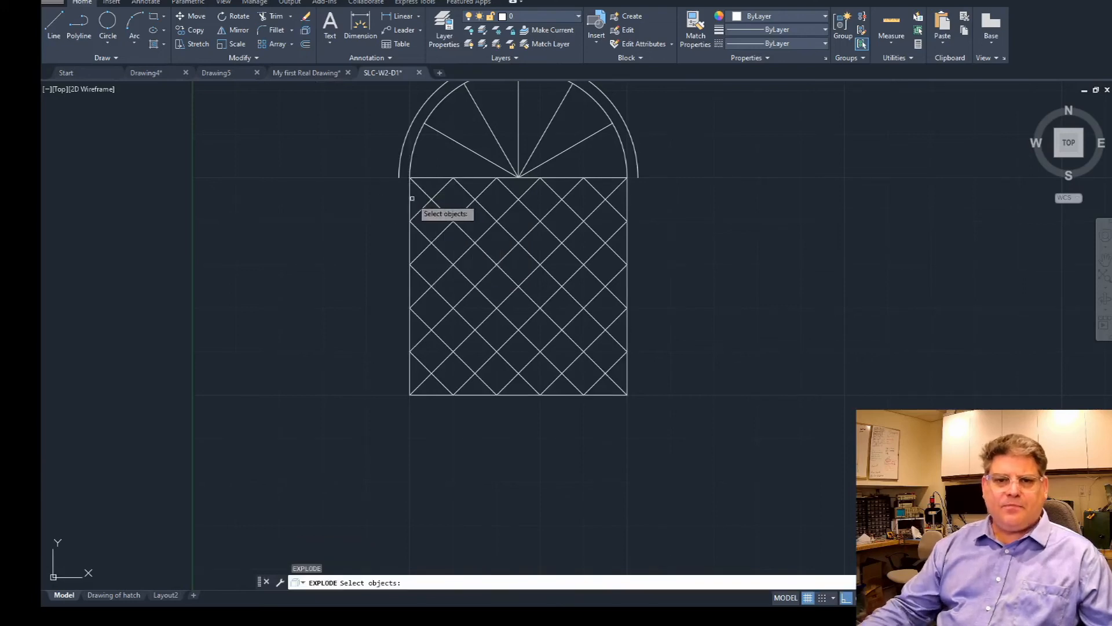
click(411, 200)
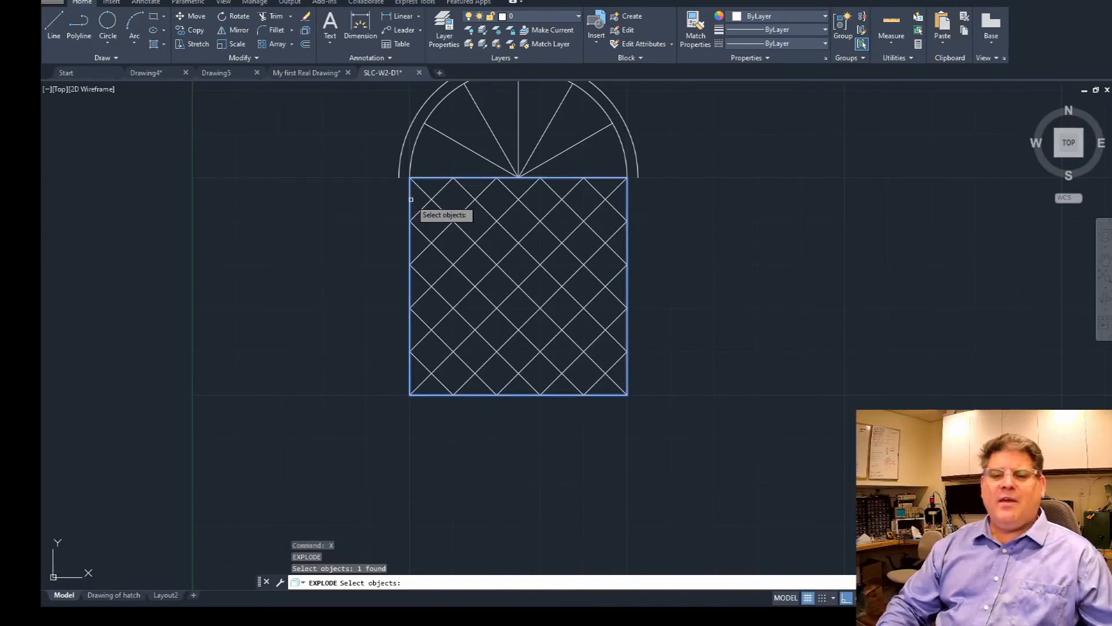
key(Return)
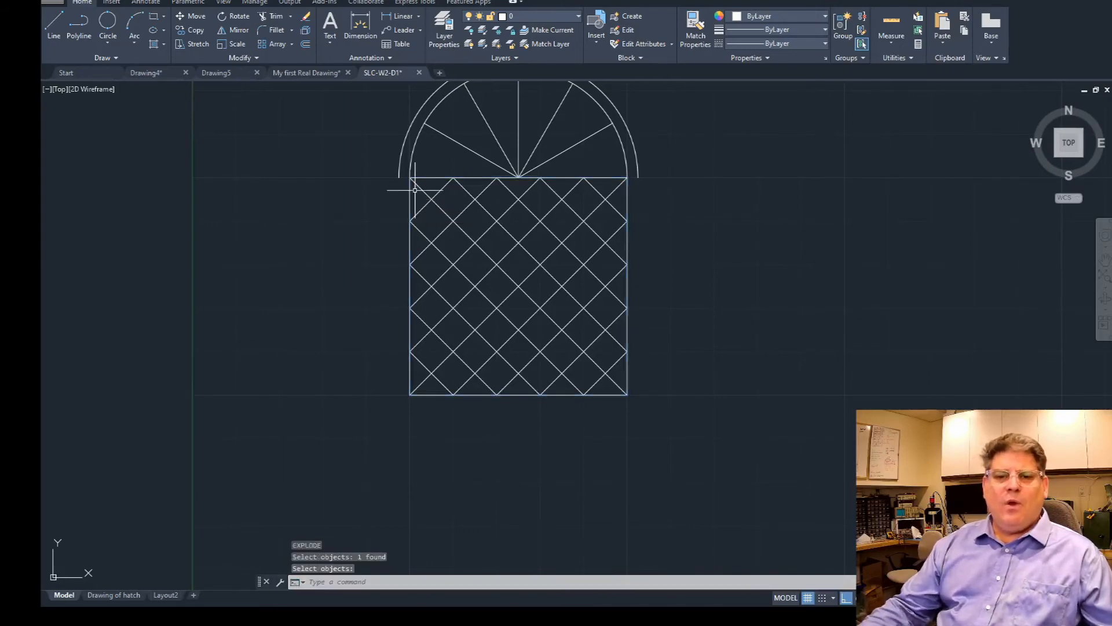
Check that the rectangle's left, bottom and right sides can be selected individually, and clear the selection.
click(410, 195)
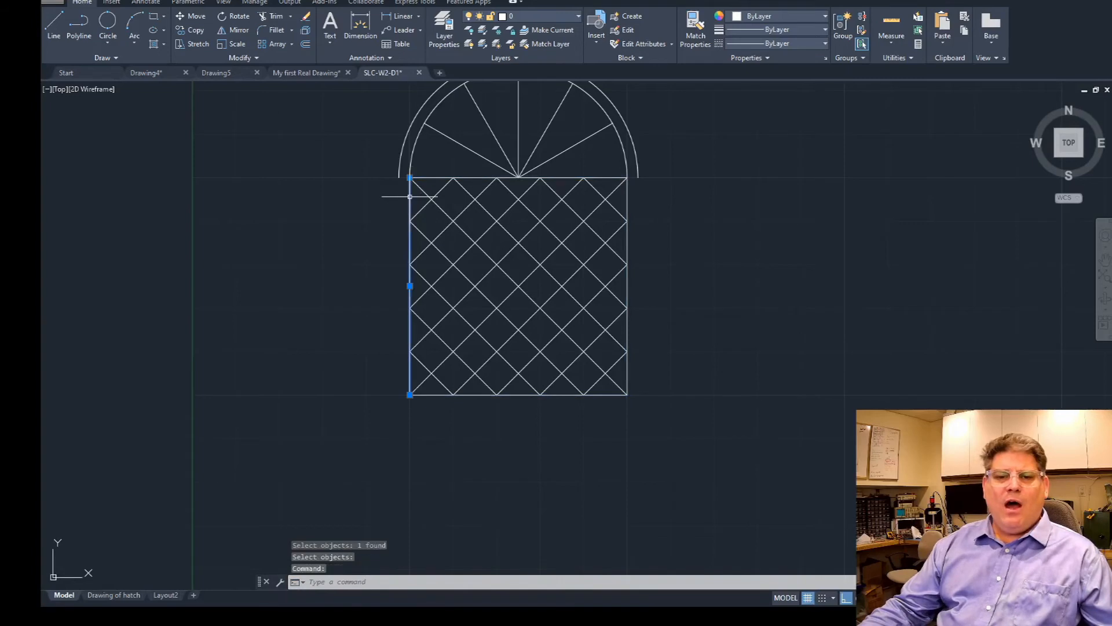
click(435, 394)
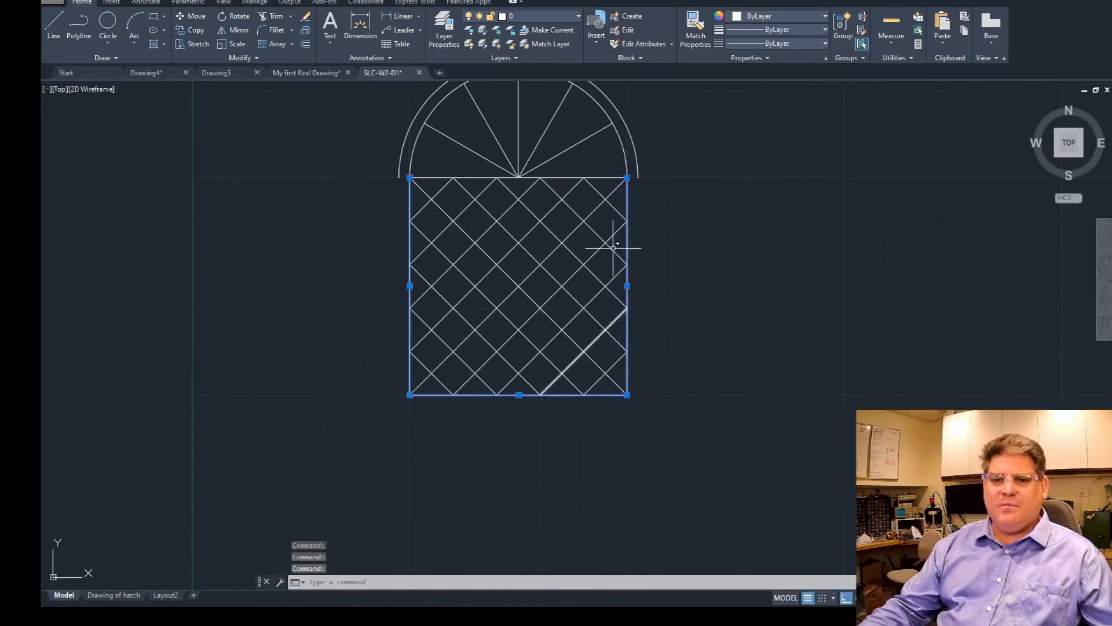
key(Escape)
key(Escape)
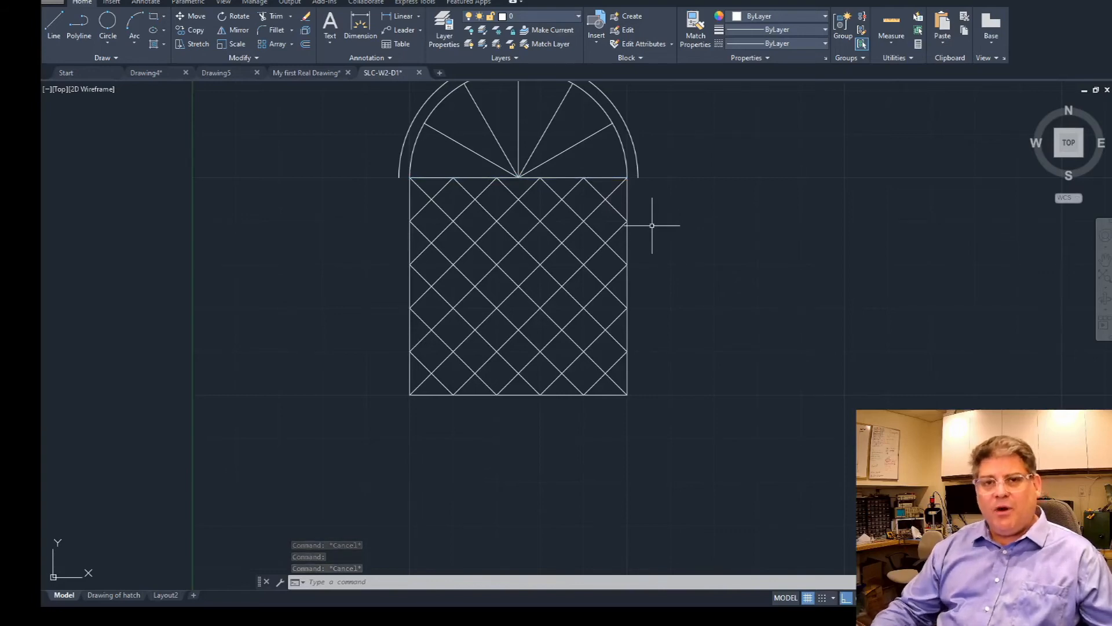
key(Escape)
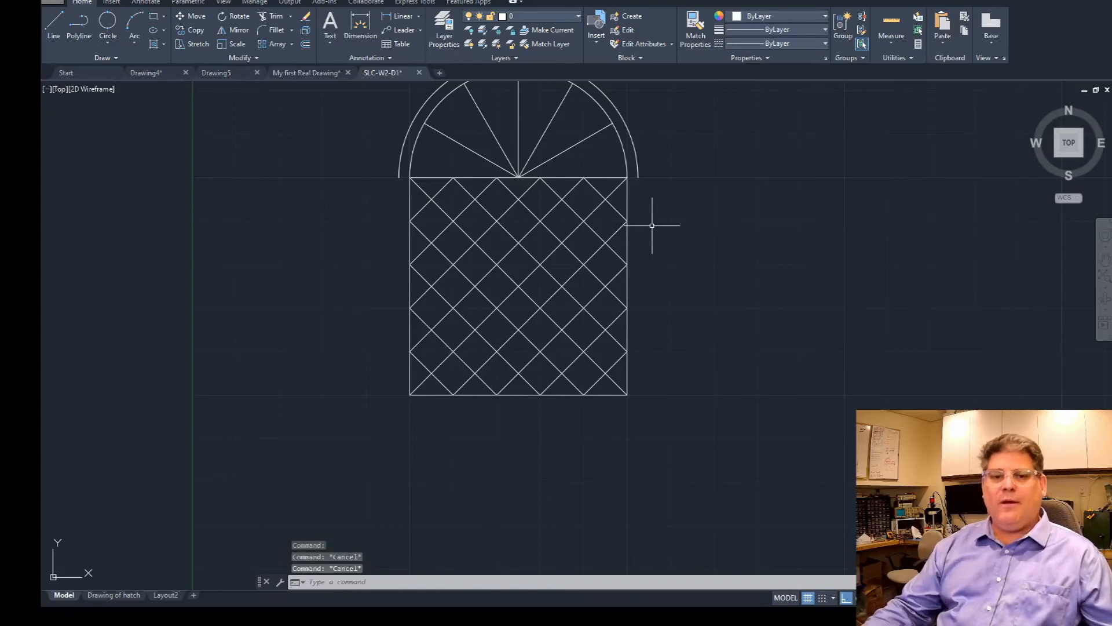
Offset the left, right and bottom sides of the exploded rectangle outward by 0.125.
text(o)
key(Return)
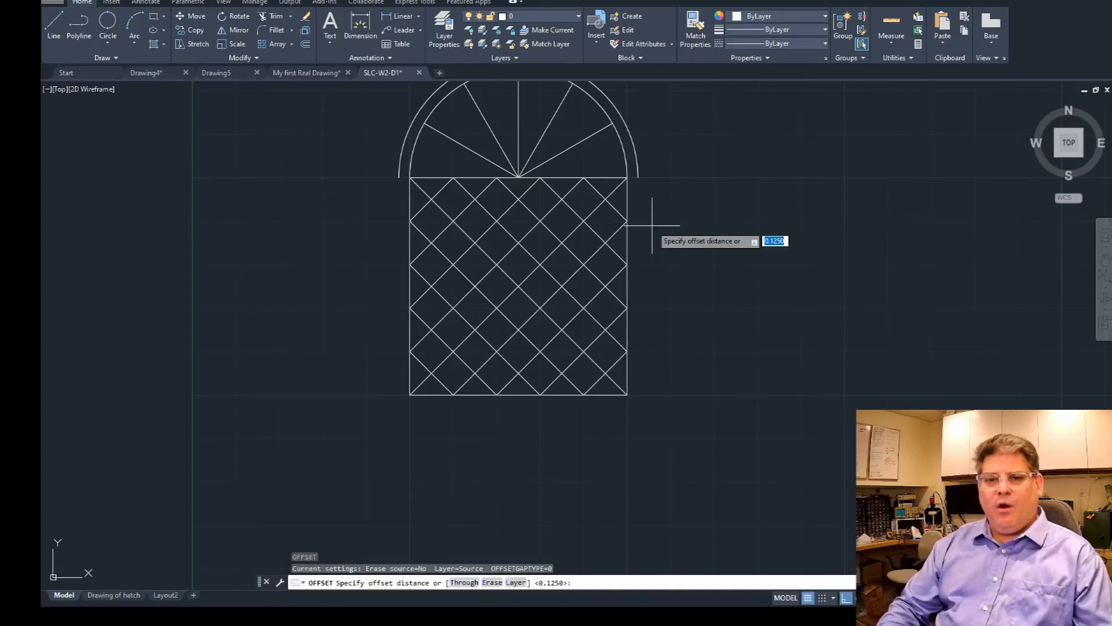
key(Return)
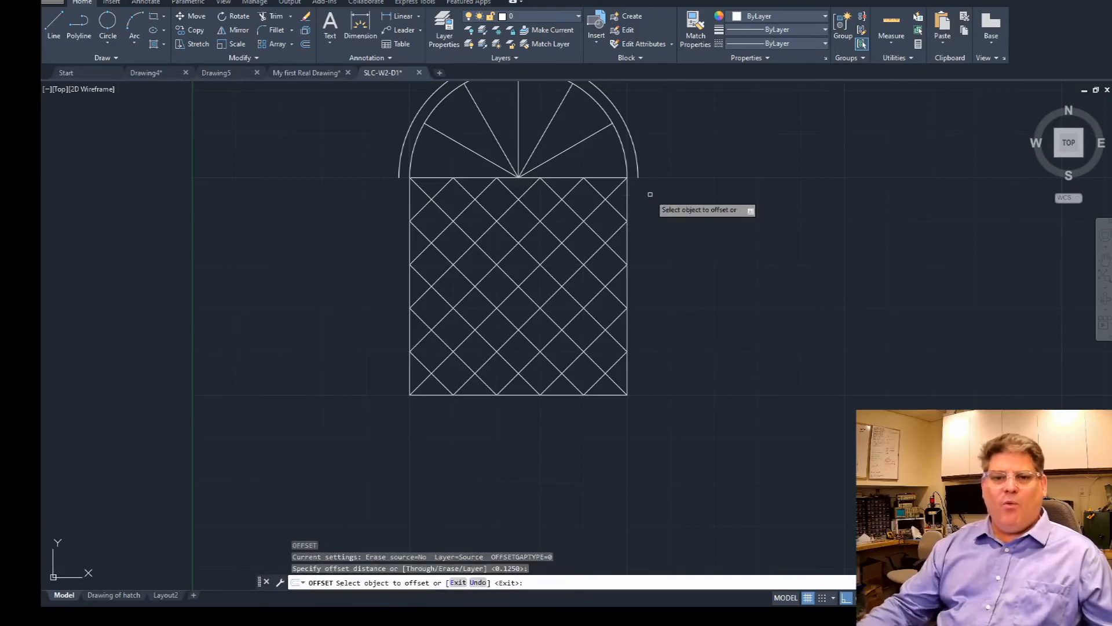
click(409, 201)
click(402, 201)
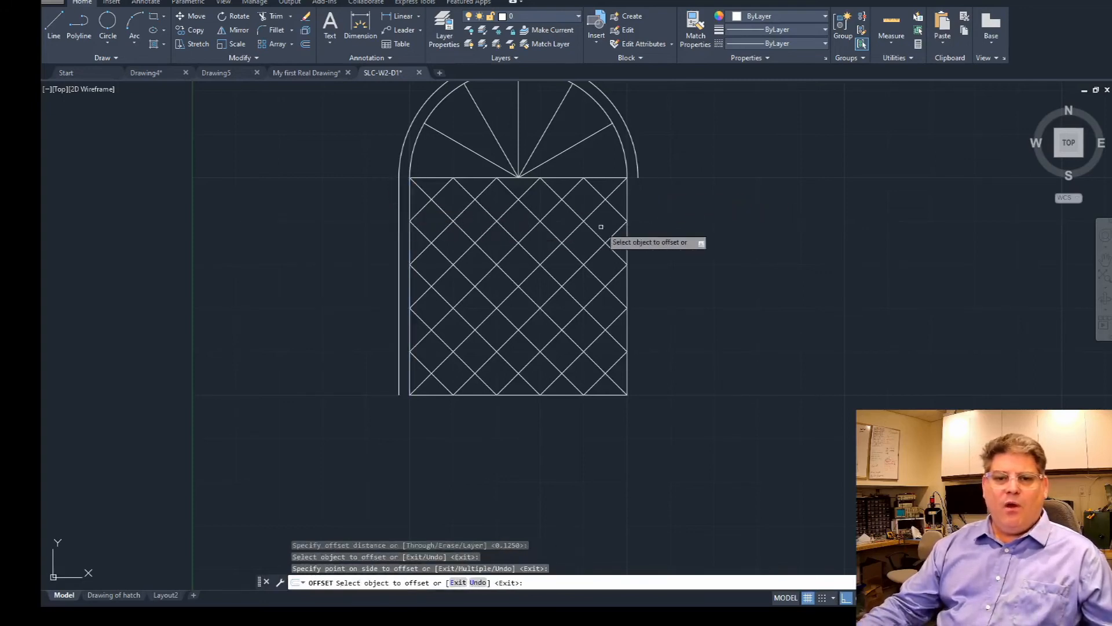
click(627, 217)
click(665, 195)
click(588, 395)
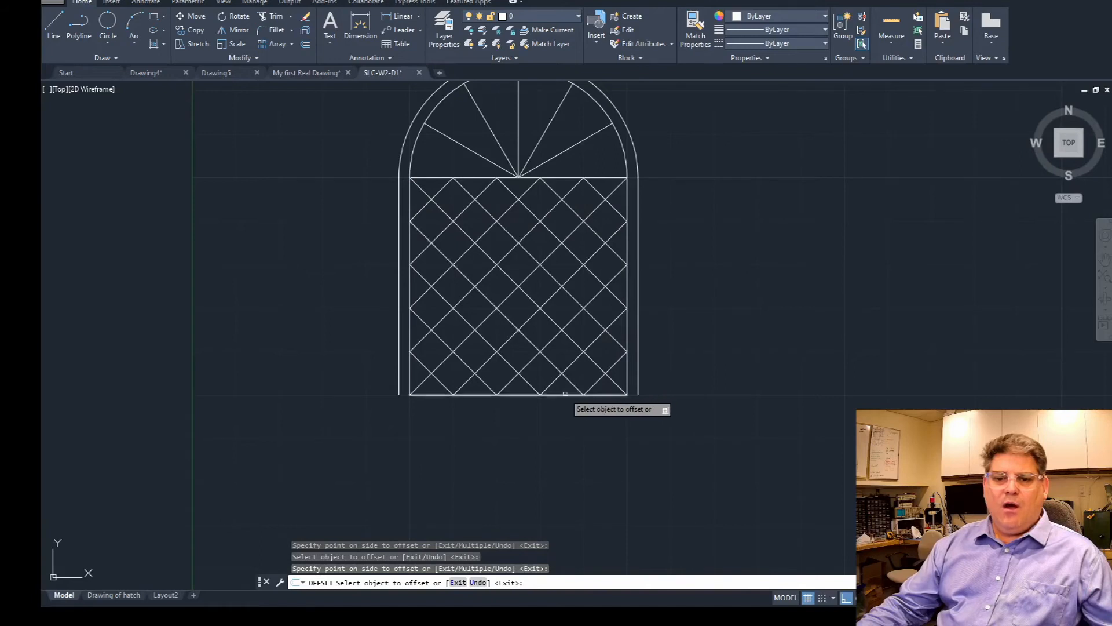
click(573, 416)
key(Escape)
key(Escape)
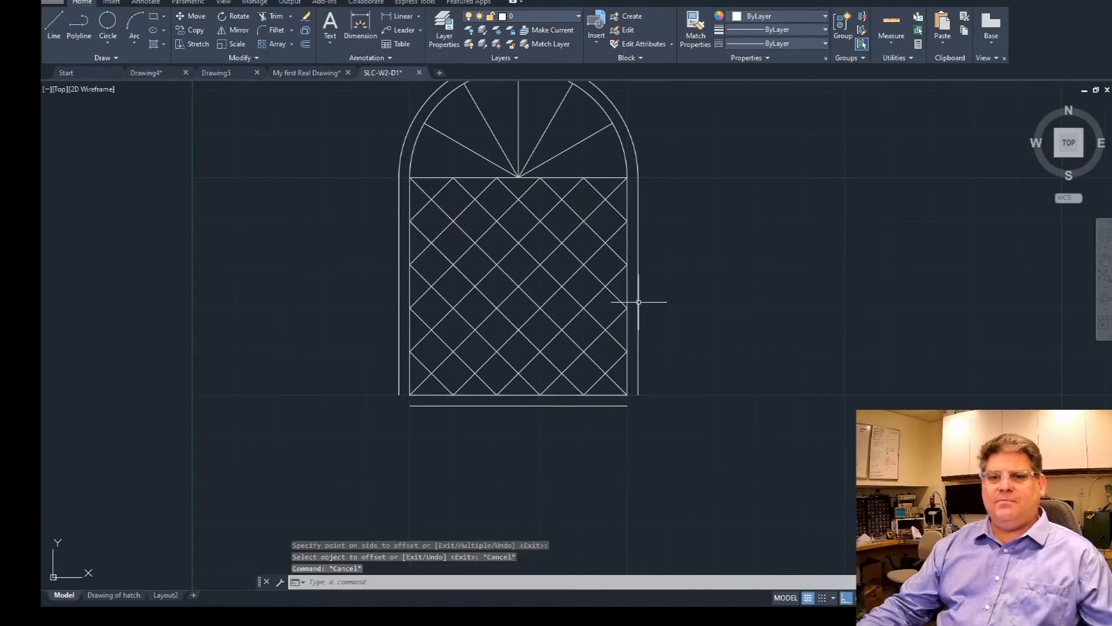
middle_drag(717, 310, 798, 368)
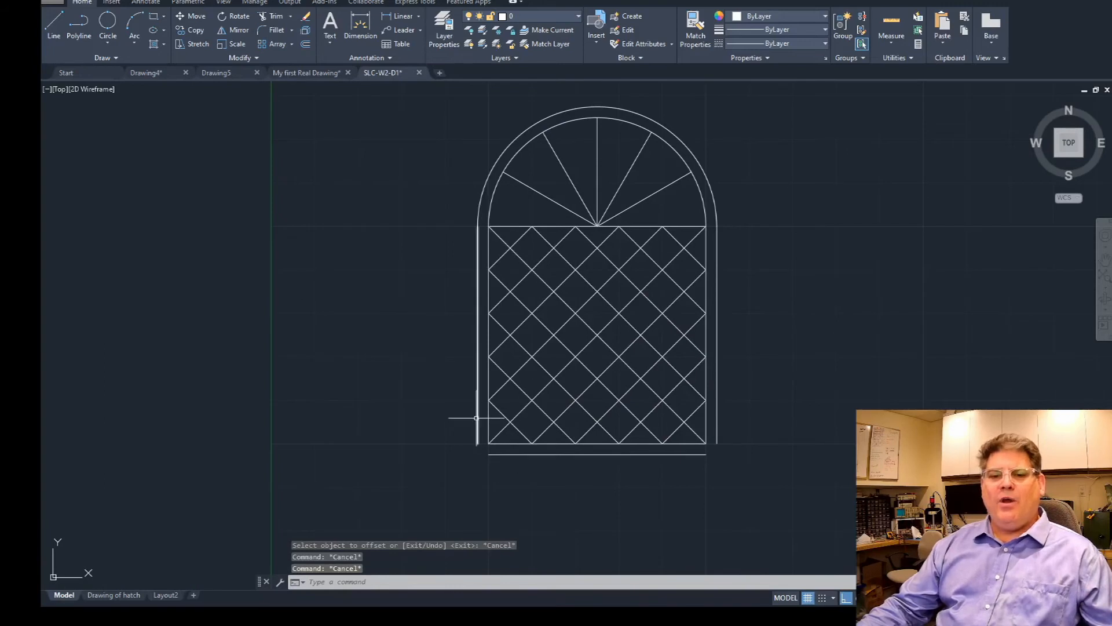
scroll(484, 451, up, 5)
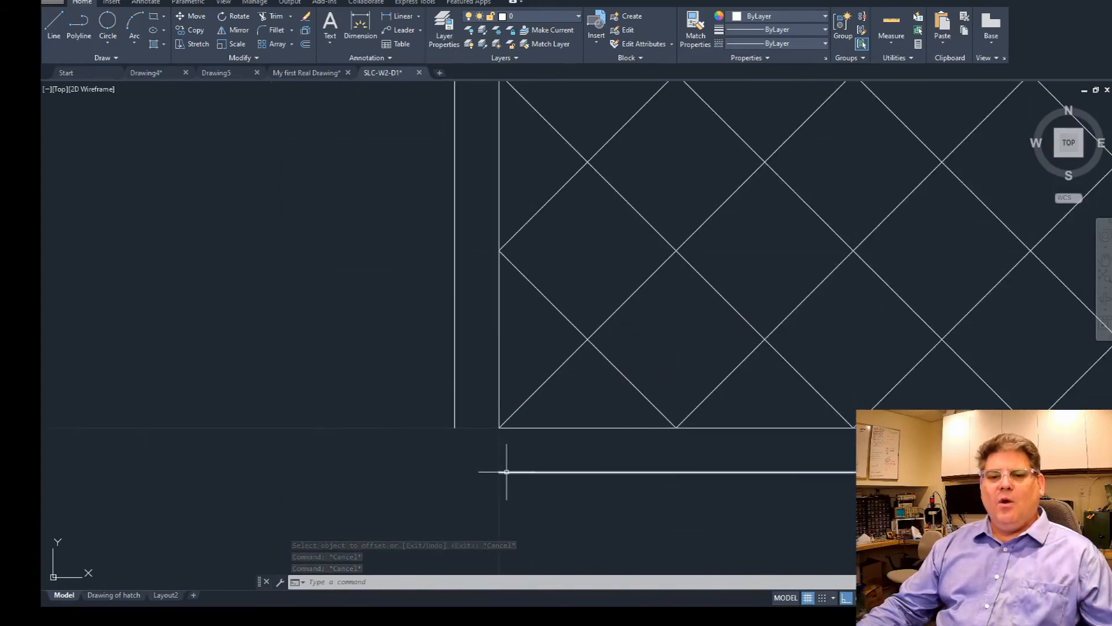
click(506, 472)
click(499, 471)
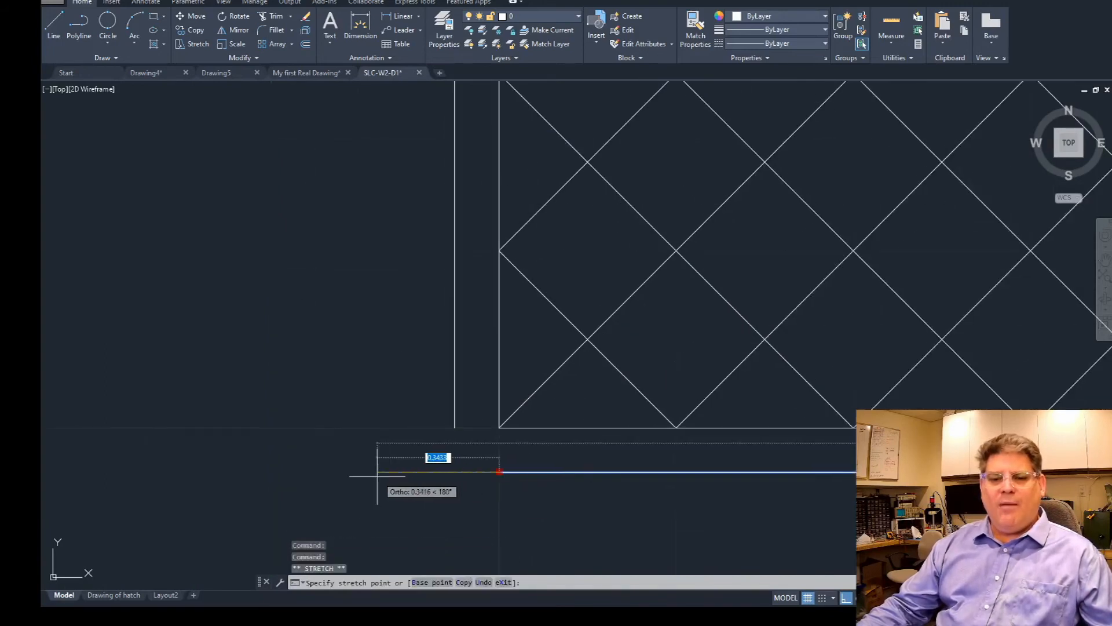
key(Escape)
key(Escape)
key(Escape)
key(Escape)
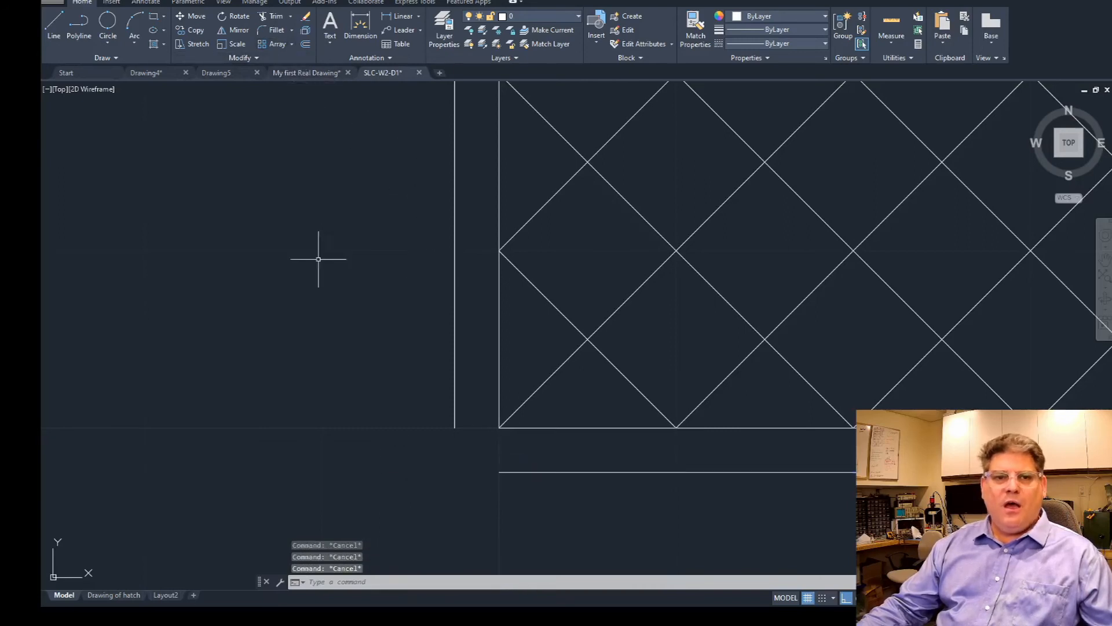
Fillet the offset bottom and left lines of the outer frame with radius 0 to form a square corner.
scroll(364, 255, down, 4)
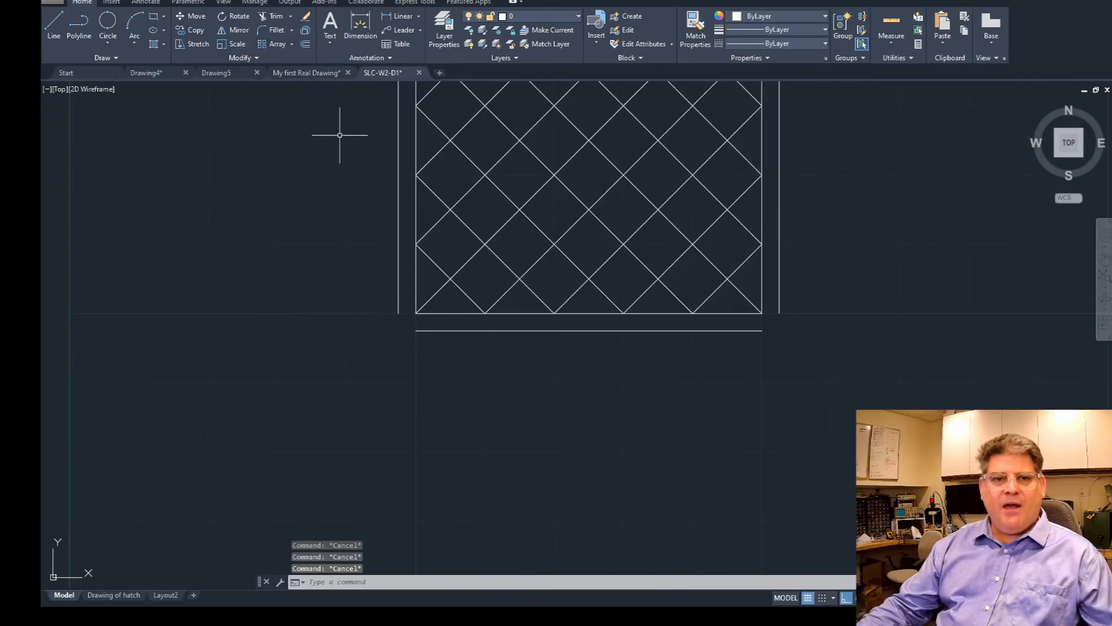
click(277, 30)
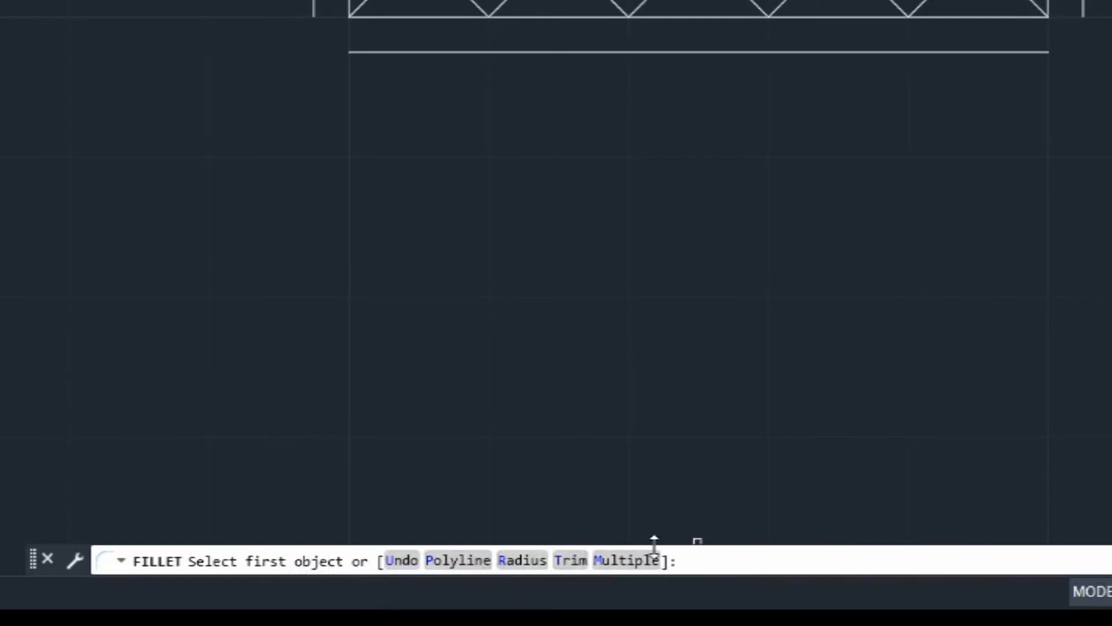
click(522, 565)
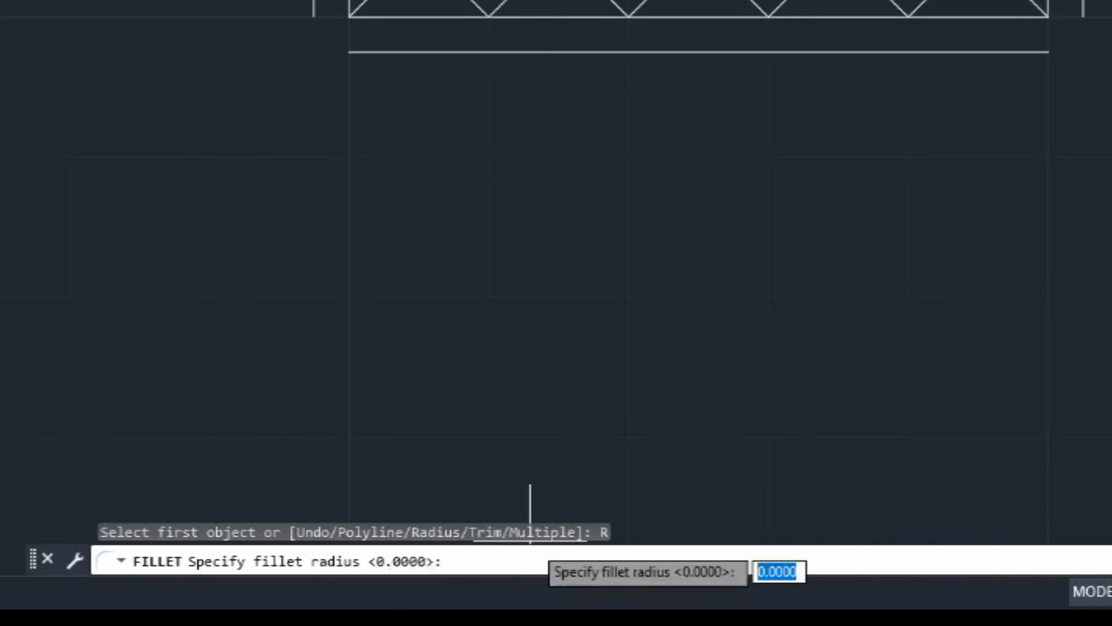
text(0)
key(Return)
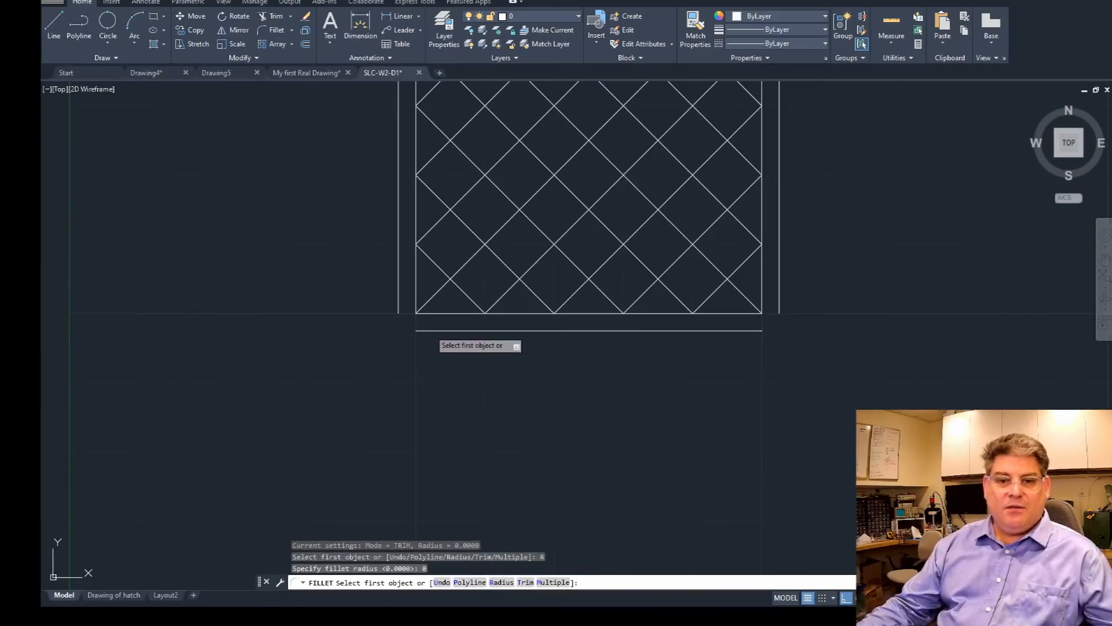
click(428, 330)
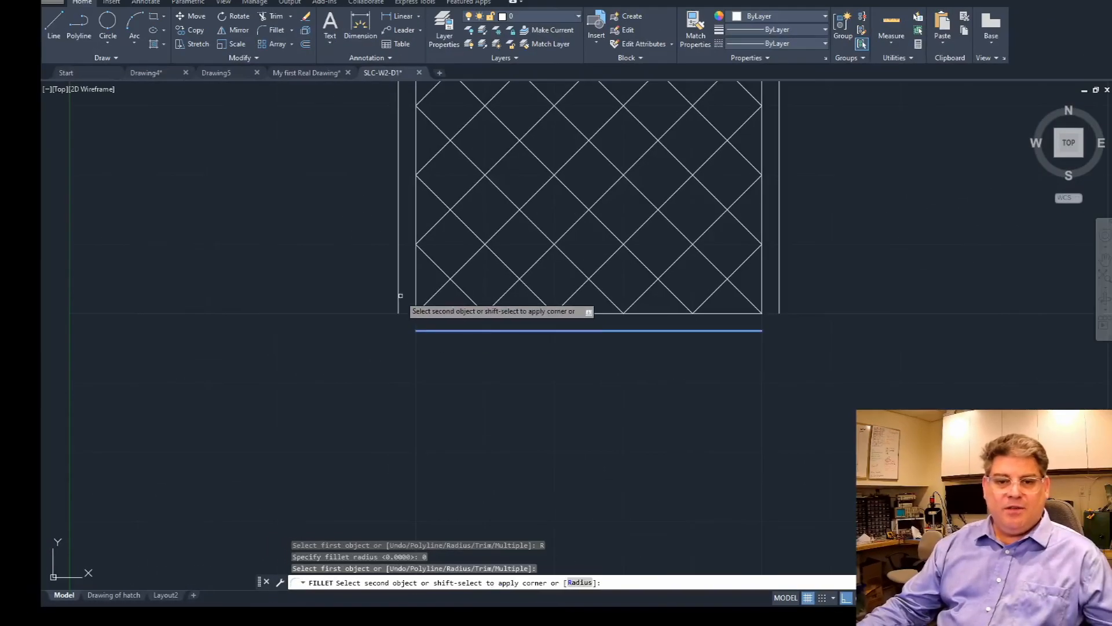
click(400, 304)
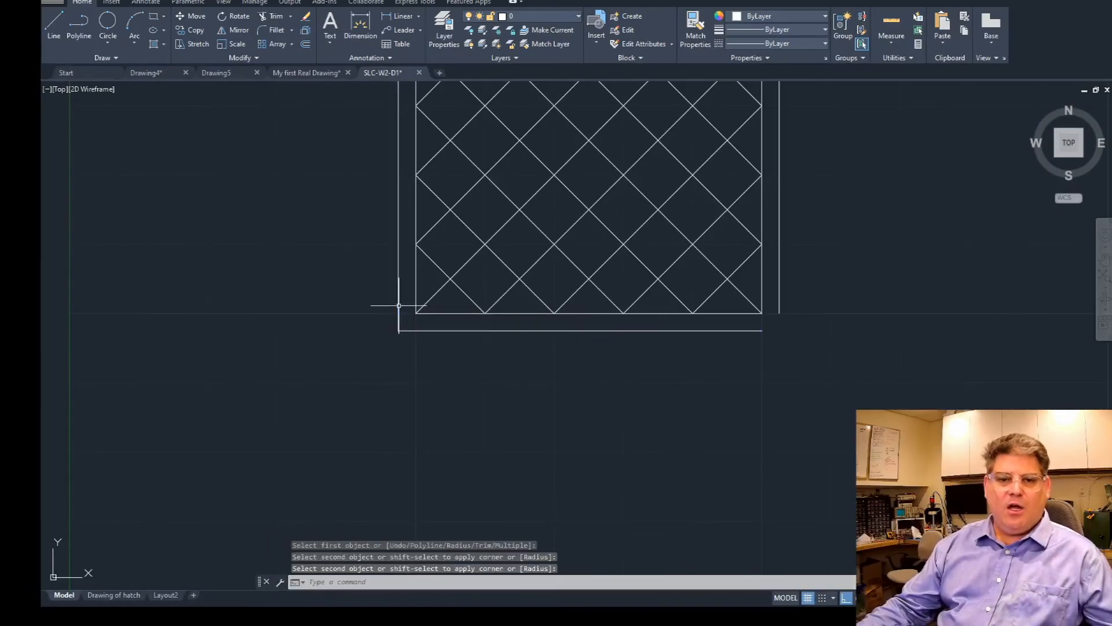
Fillet the offset bottom and right lines of the outer frame with radius 0 and end the command.
key(Return)
click(743, 330)
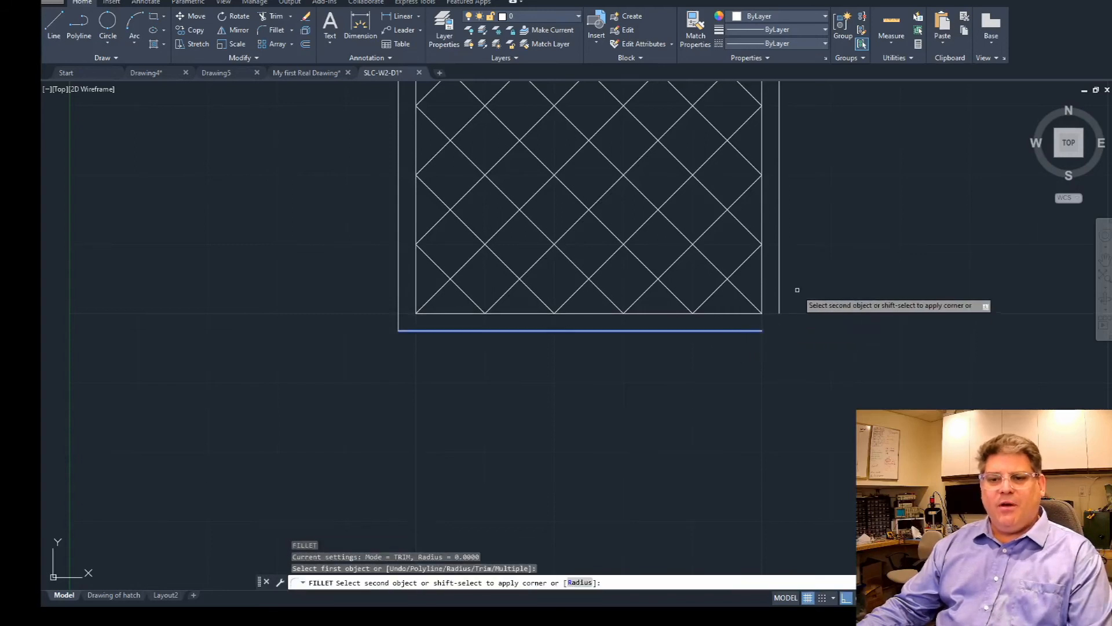
click(779, 292)
key(Return)
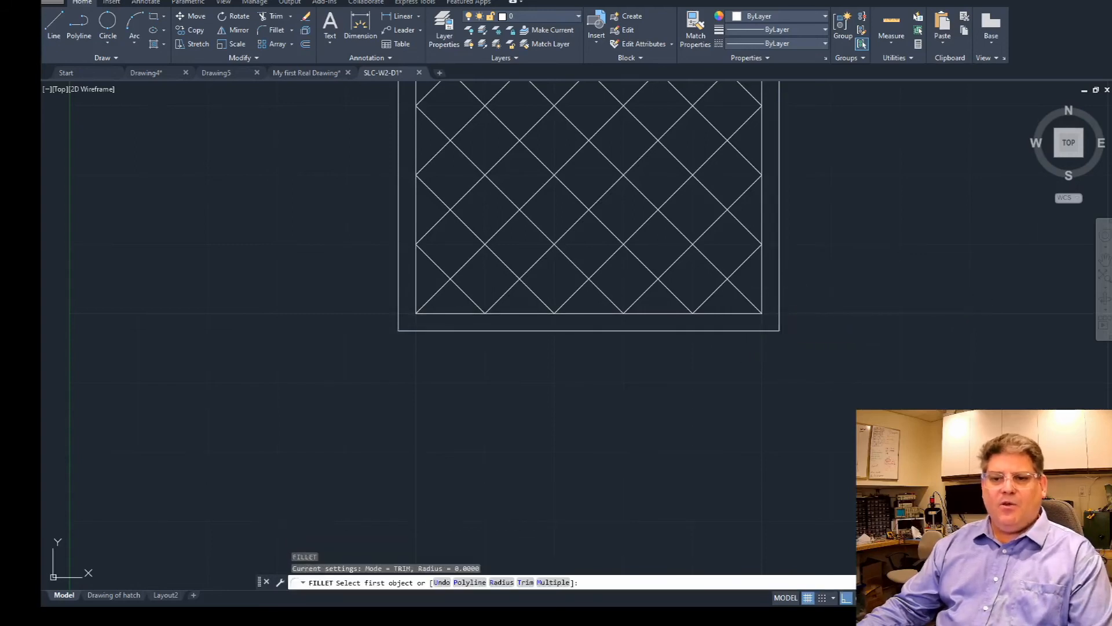
scroll(866, 406, down, 4)
scroll(749, 280, up, 4)
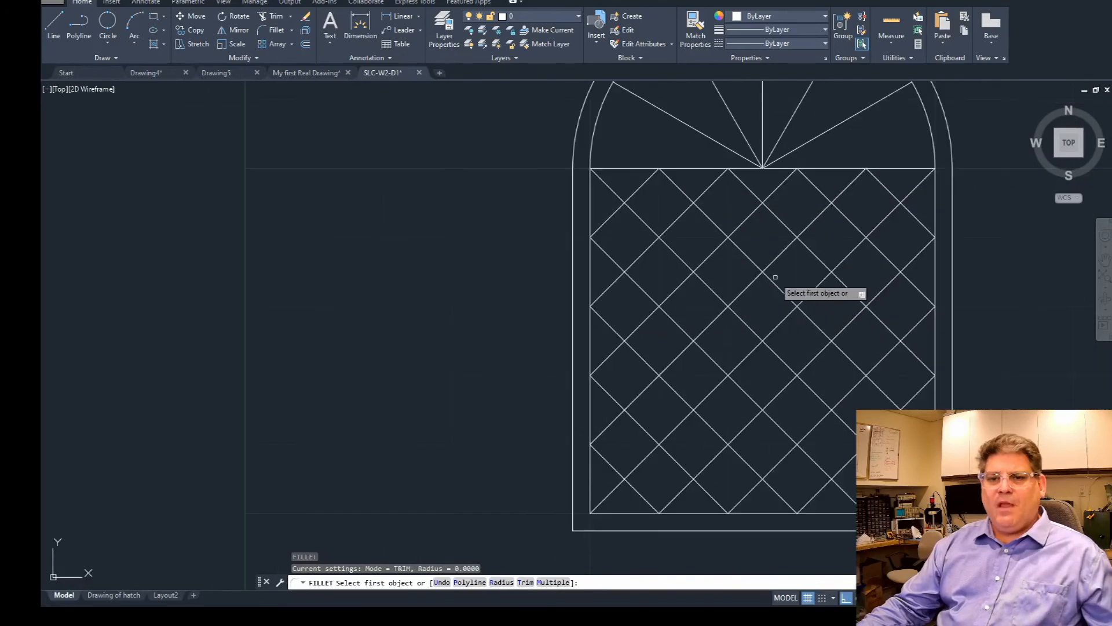
scroll(797, 334, down, 3)
key(Escape)
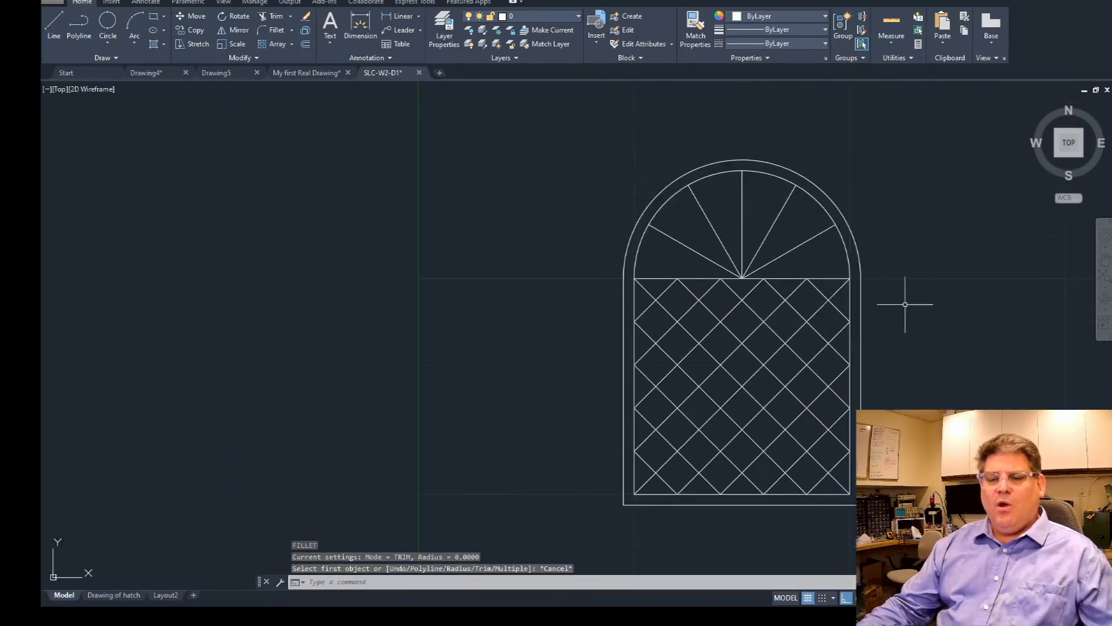
Open the Drawing of hatch layout, shift the window inside the viewport so the whole arch fits, and return to paper space.
middle_drag(911, 361, 886, 317)
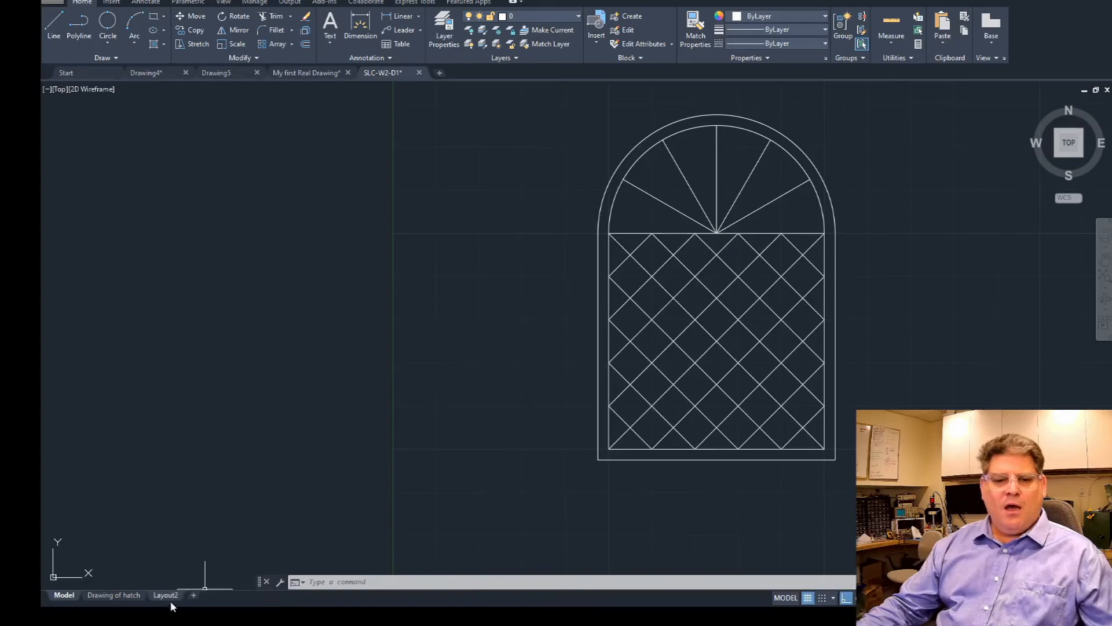
click(124, 598)
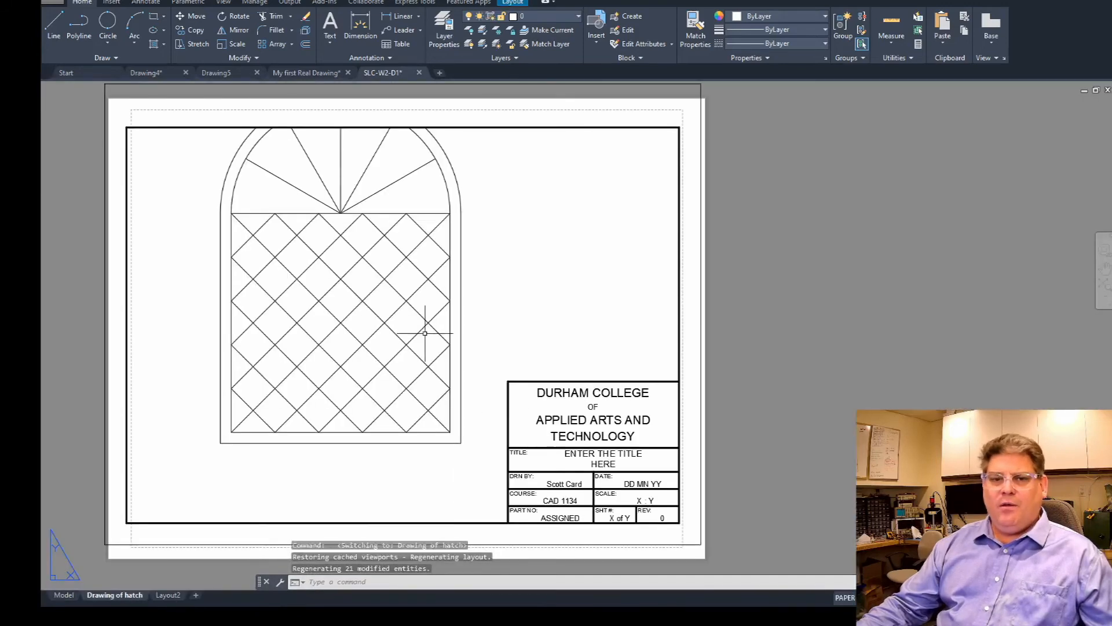
mouse_move(386, 275)
middle_down()
mouse_move(388, 287)
mouse_move(519, 249)
mouse_move(514, 257)
mouse_move(515, 246)
mouse_move(502, 283)
mouse_move(507, 318)
mouse_move(492, 313)
middle_up()
click(517, 251)
double_click(514, 256)
key(Escape)
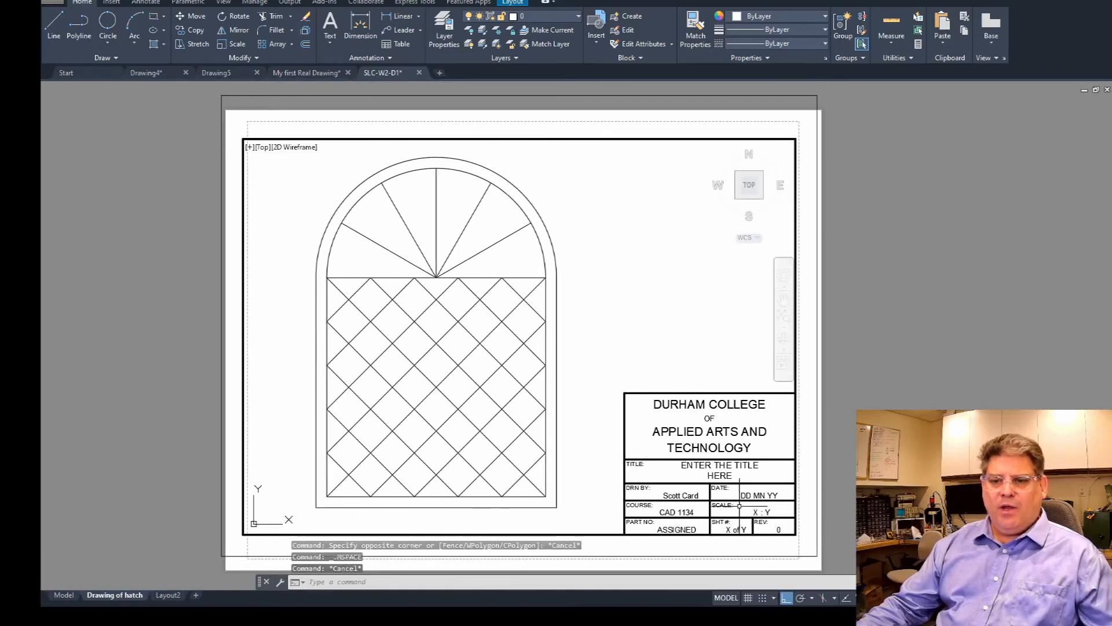
click(722, 484)
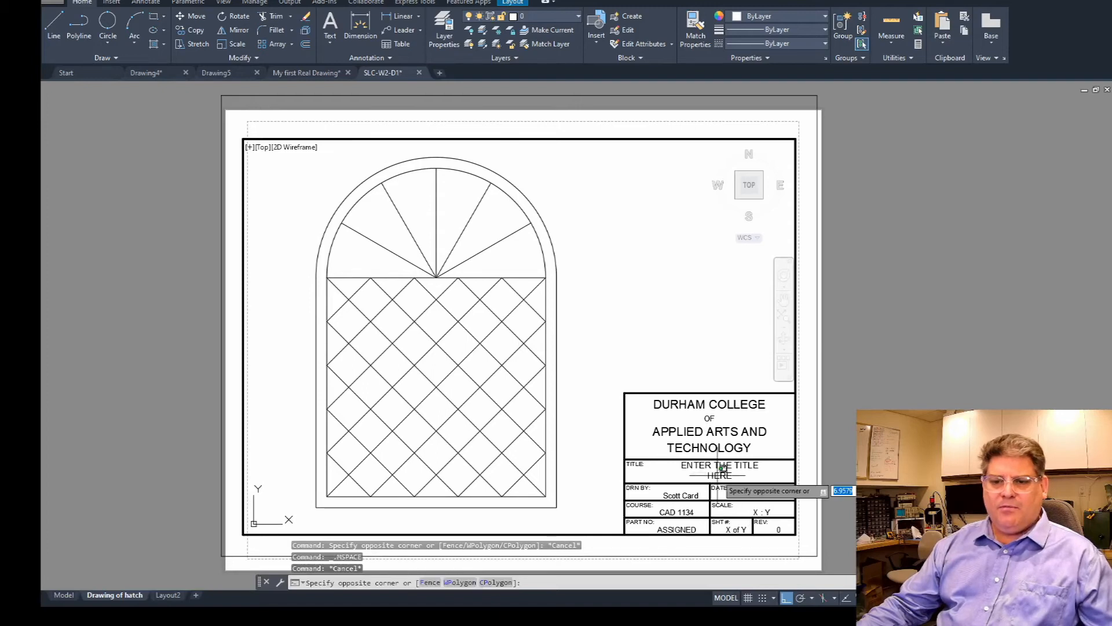
key(Escape)
double_click(855, 427)
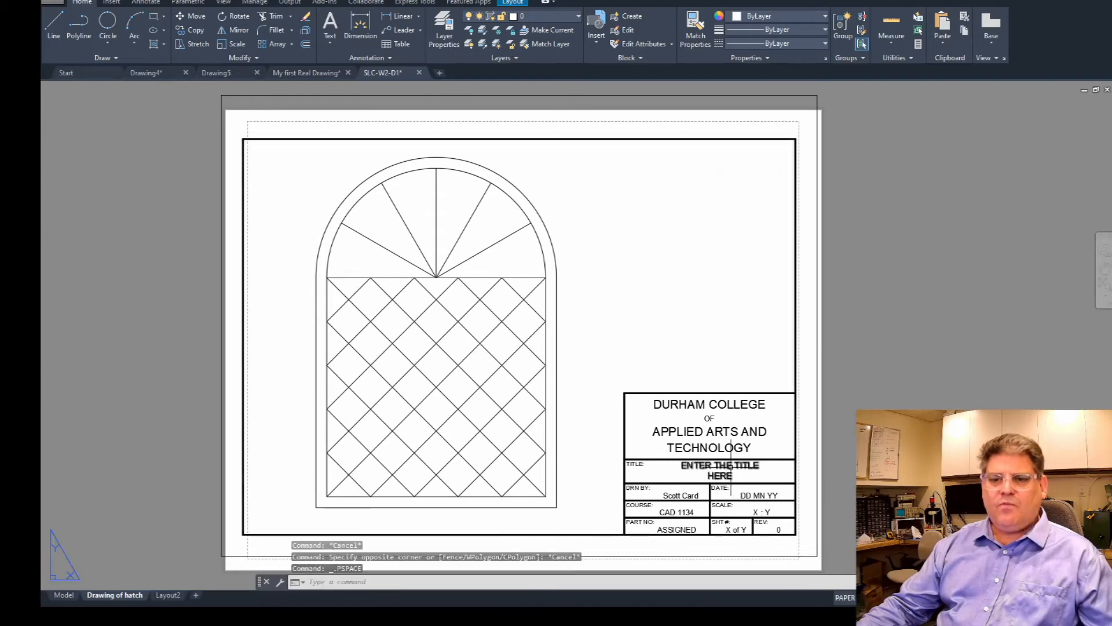
Replace the placeholder title text in the title block with SLC-W2-D1.
click(720, 471)
double_click(720, 471)
drag(738, 480, 636, 456)
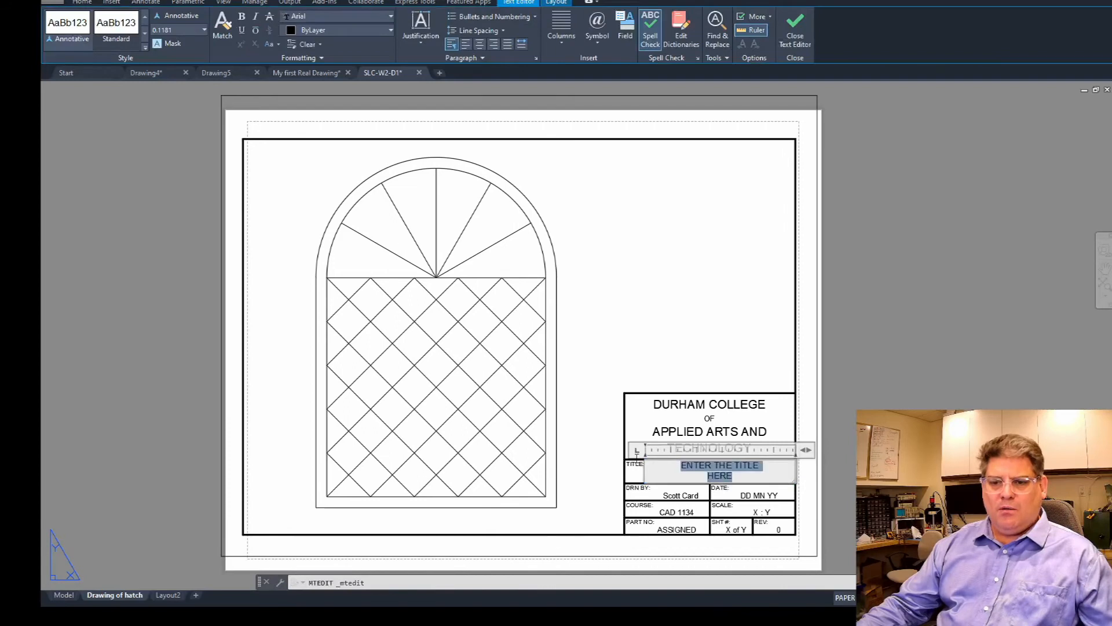
text(SLC-W)
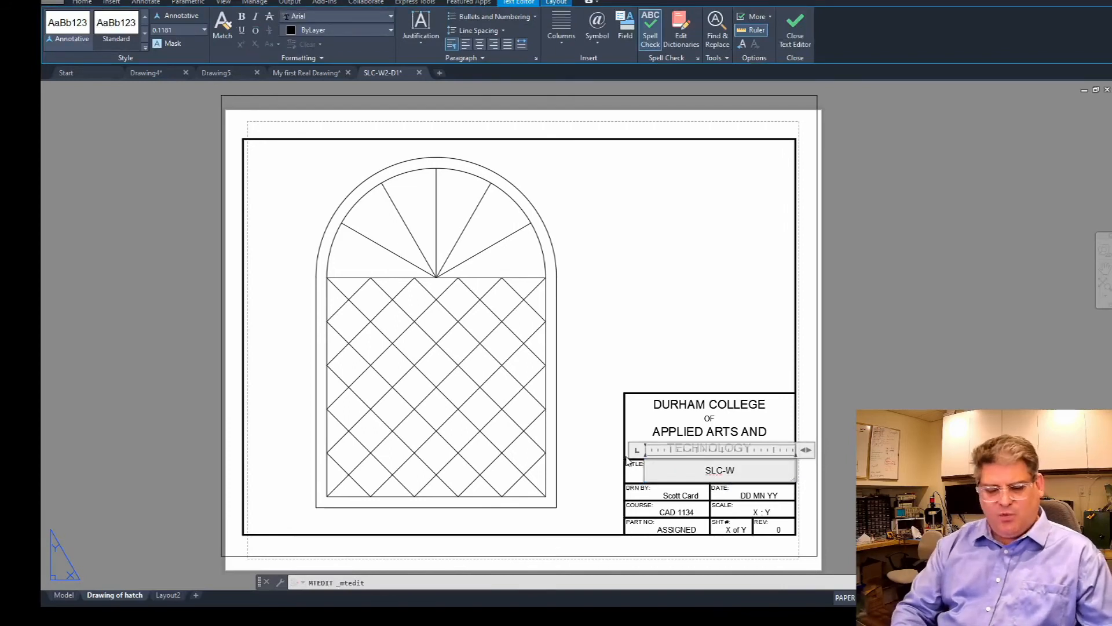
text(2-D)
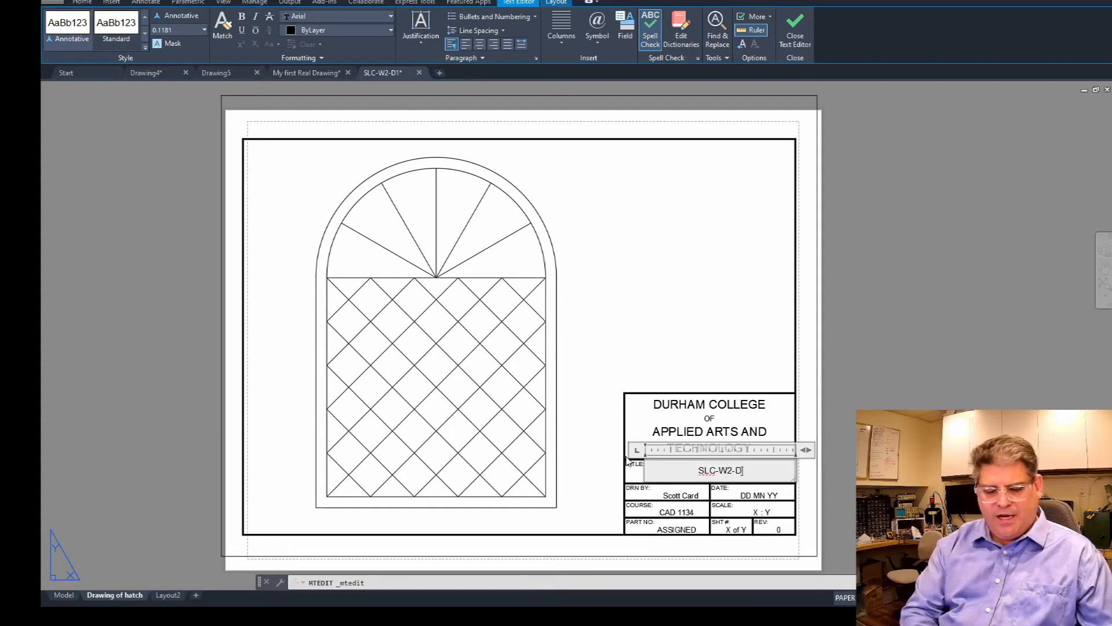
text(1)
click(643, 477)
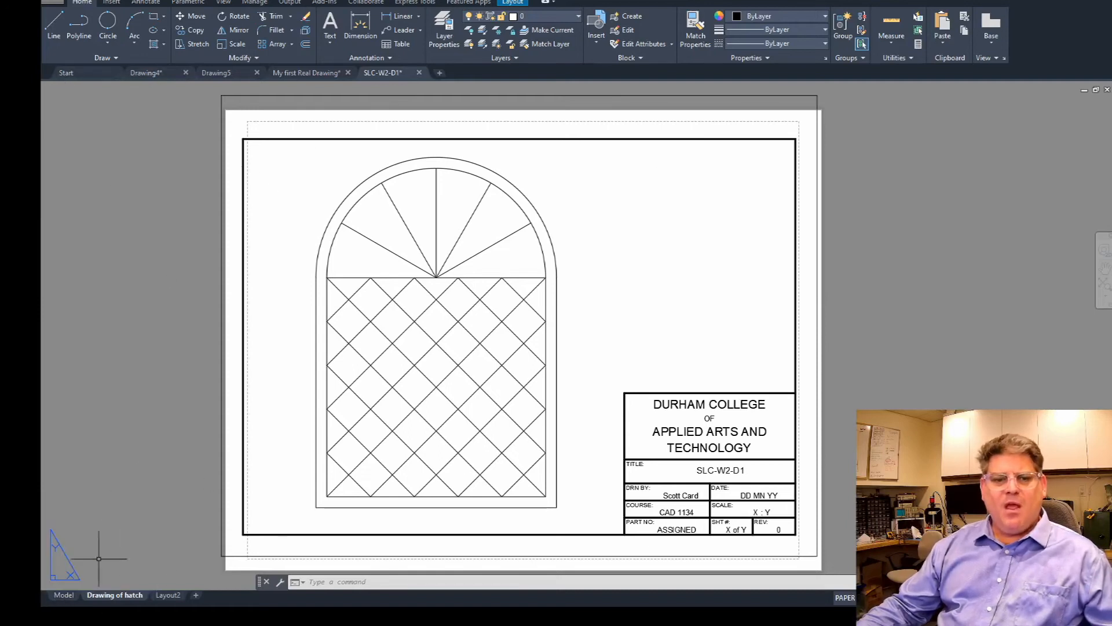
Switch from the layout back to model space with no command active.
click(64, 595)
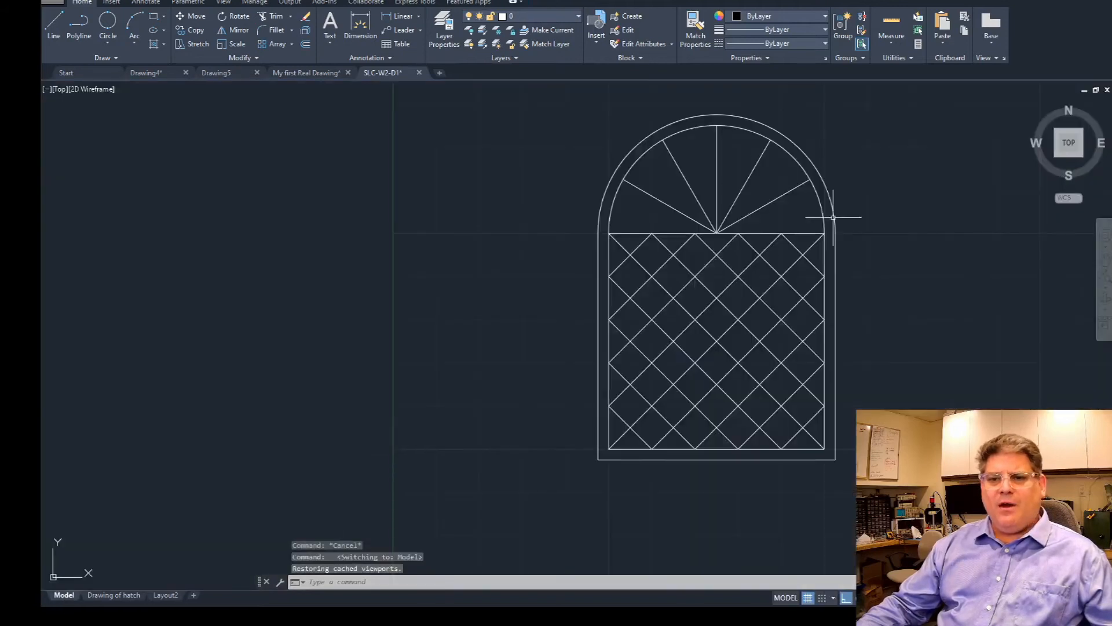
middle_drag(845, 195, 645, 243)
key(Escape)
key(Escape)
key(Escape)
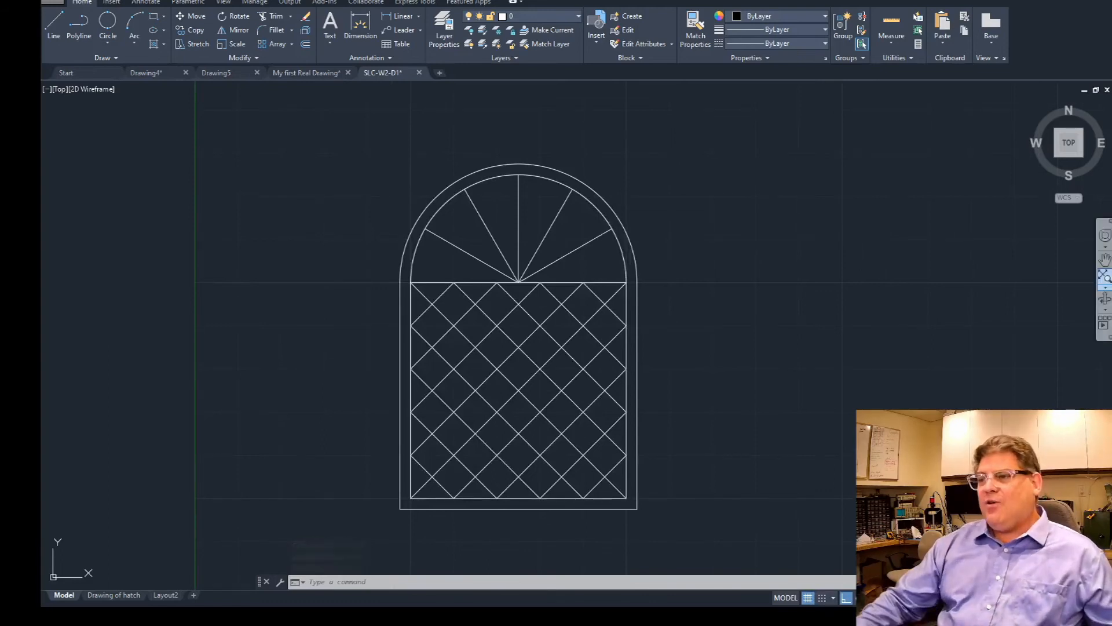
middle_drag(953, 304, 881, 296)
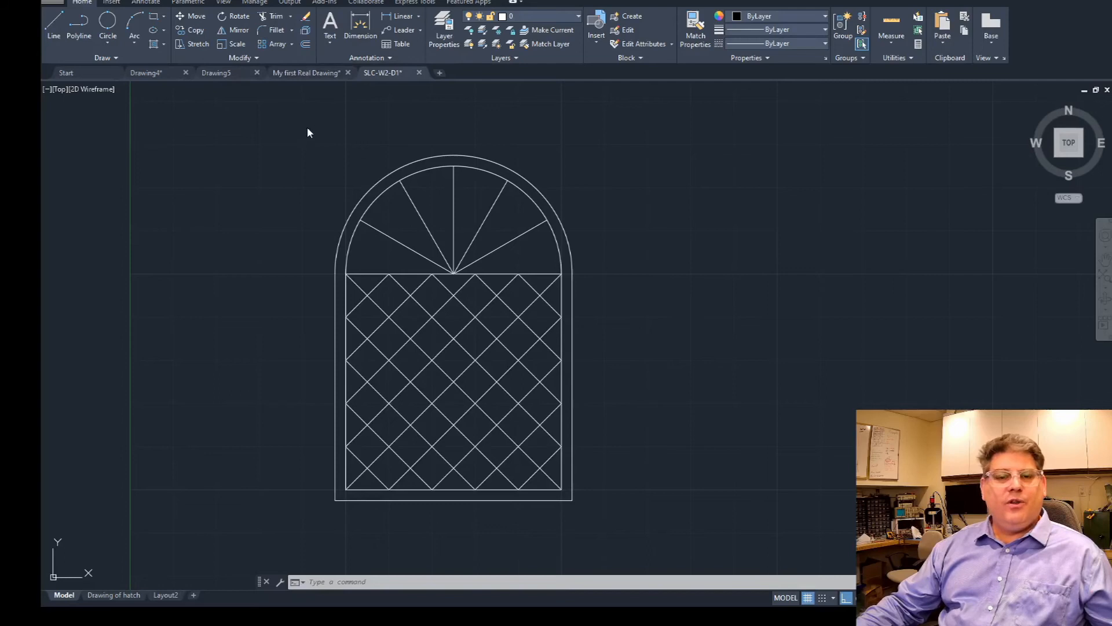
Insert the WCT-XFMR block at scale 1 and rotation 0, starting just above and to the right of the window.
click(112, 3)
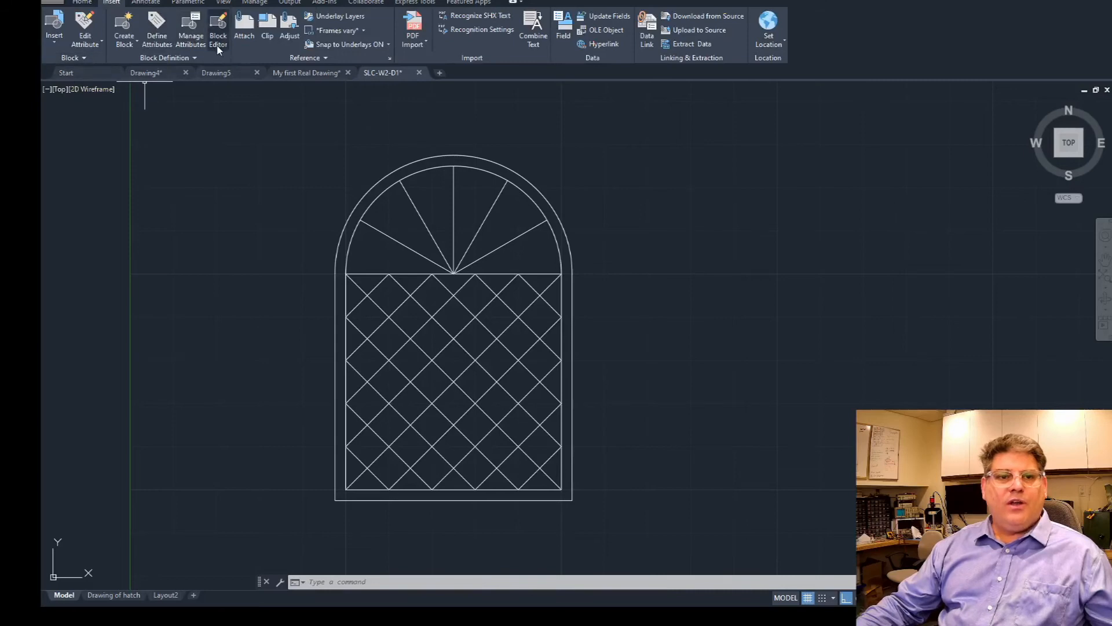
click(57, 44)
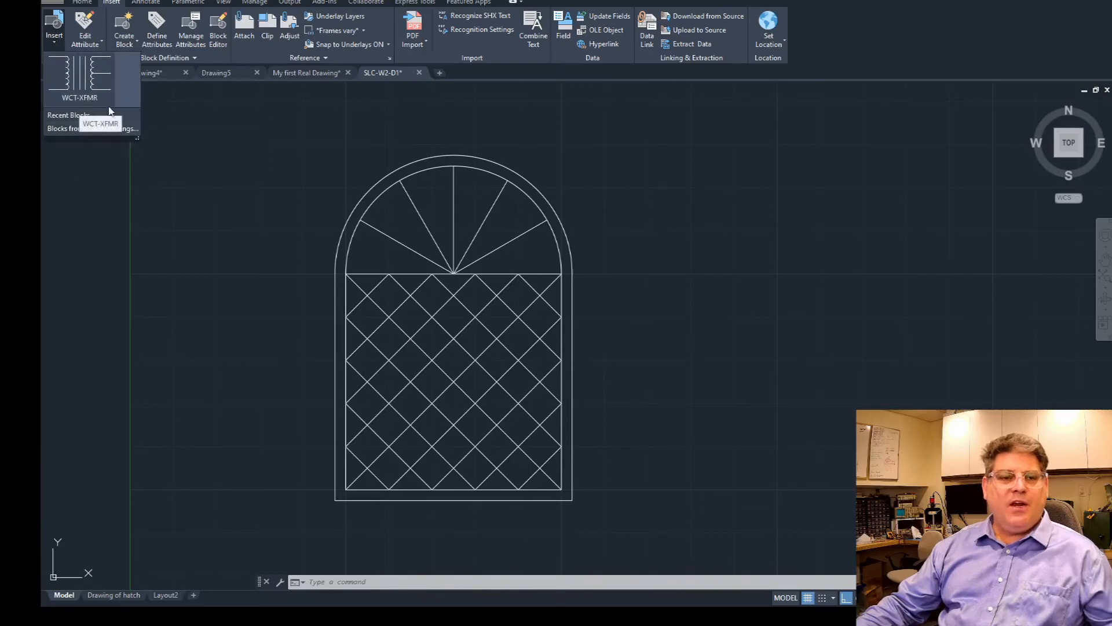
click(79, 78)
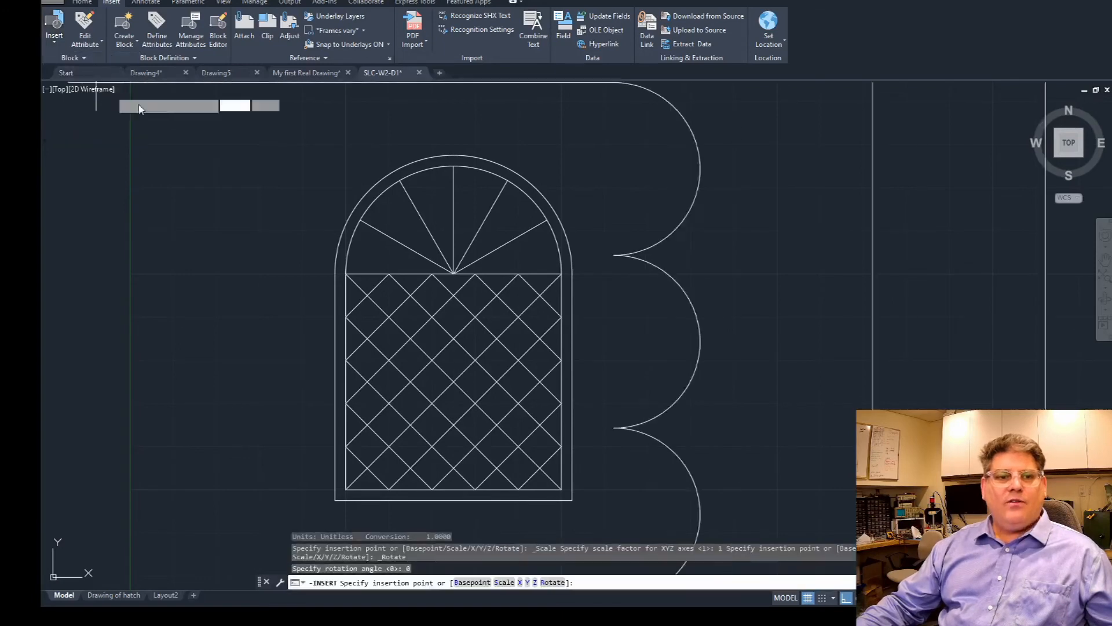
scroll(450, 174, down, 8)
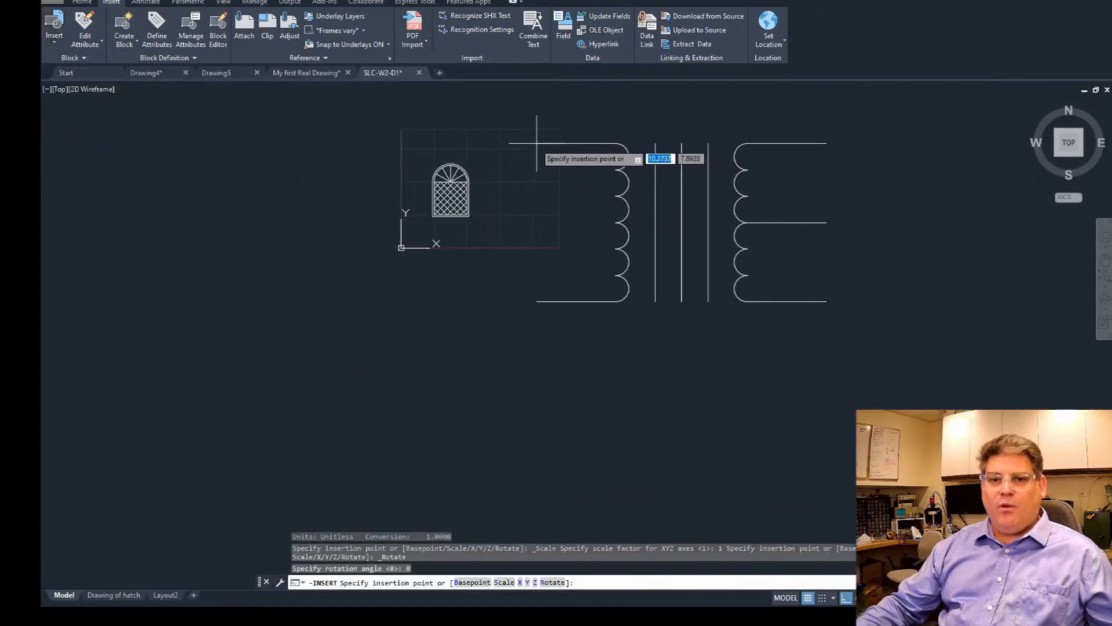
click(474, 143)
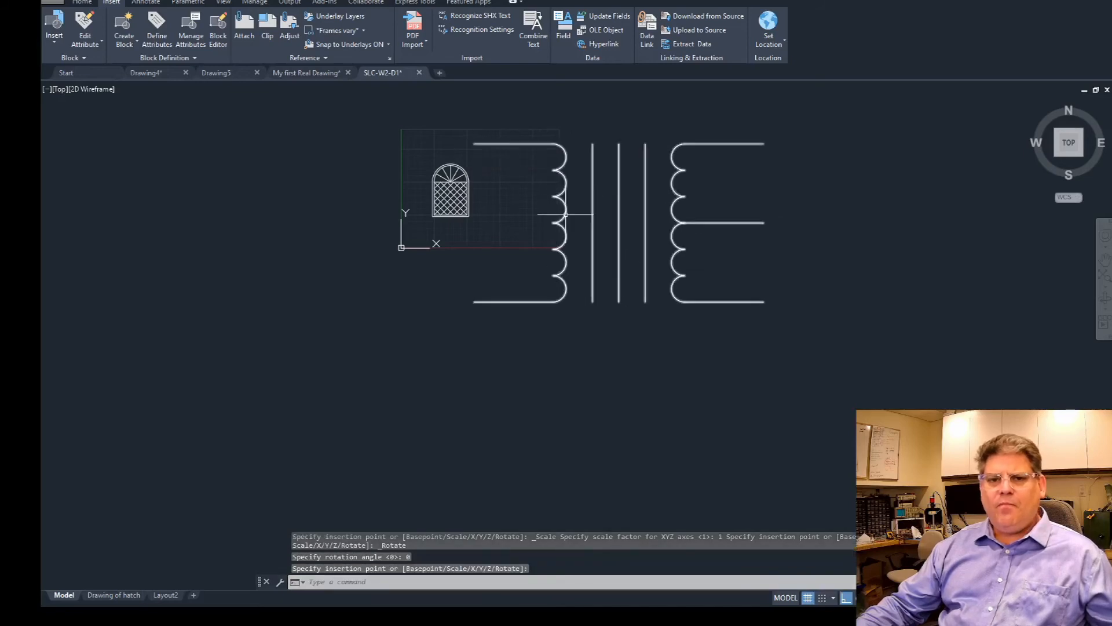
Examine how large the inserted transformer block is compared with the arched window.
scroll(544, 204, up, 2)
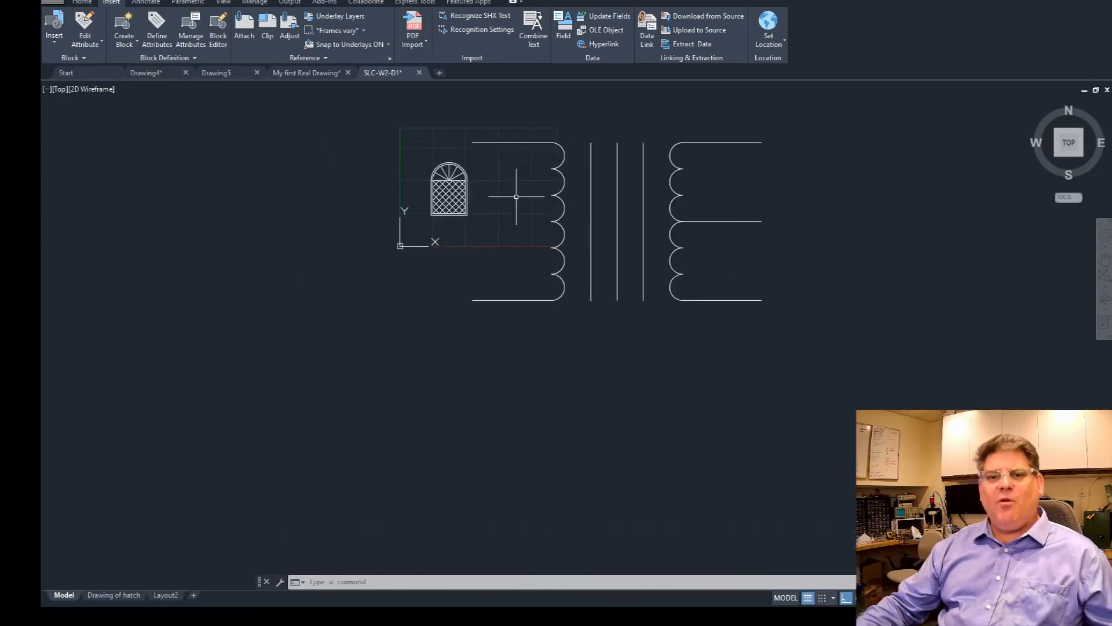
scroll(455, 206, up, 2)
scroll(459, 211, up, 2)
scroll(460, 211, down, 2)
scroll(459, 212, up, 1)
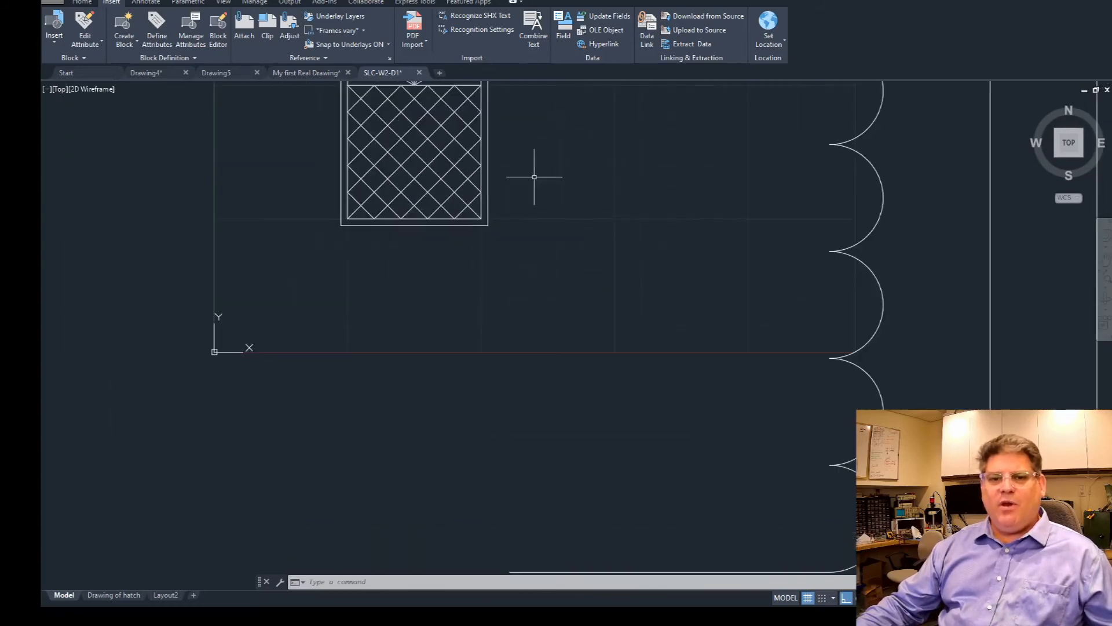
middle_drag(523, 192, 488, 251)
scroll(472, 281, down, 1)
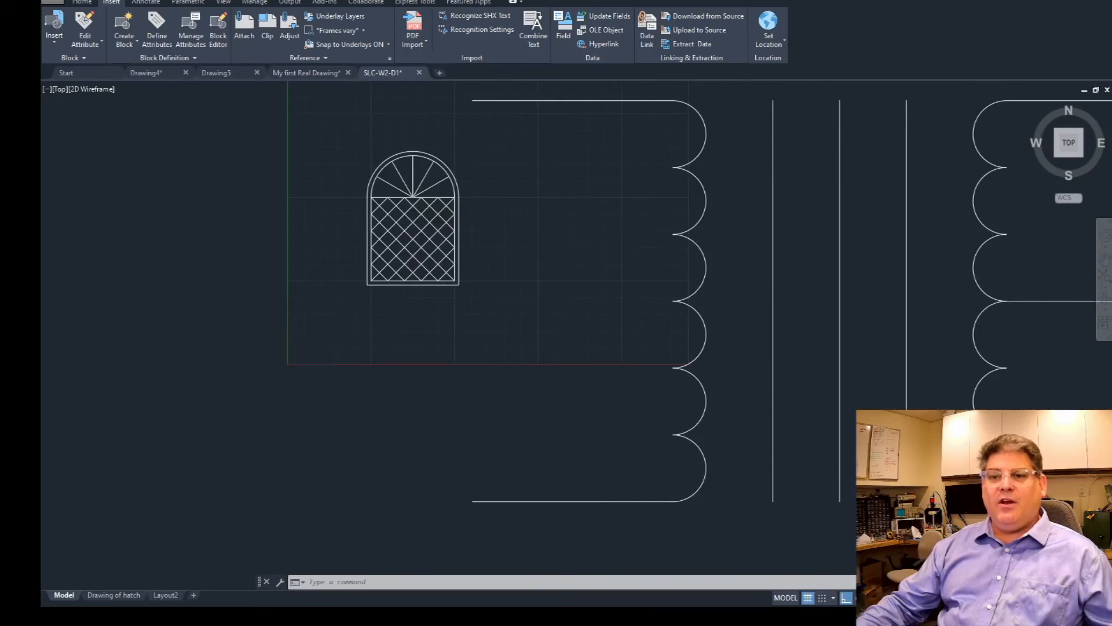
scroll(591, 224, down, 2)
middle_drag(628, 209, 476, 204)
key(Escape)
key(Escape)
key(Escape)
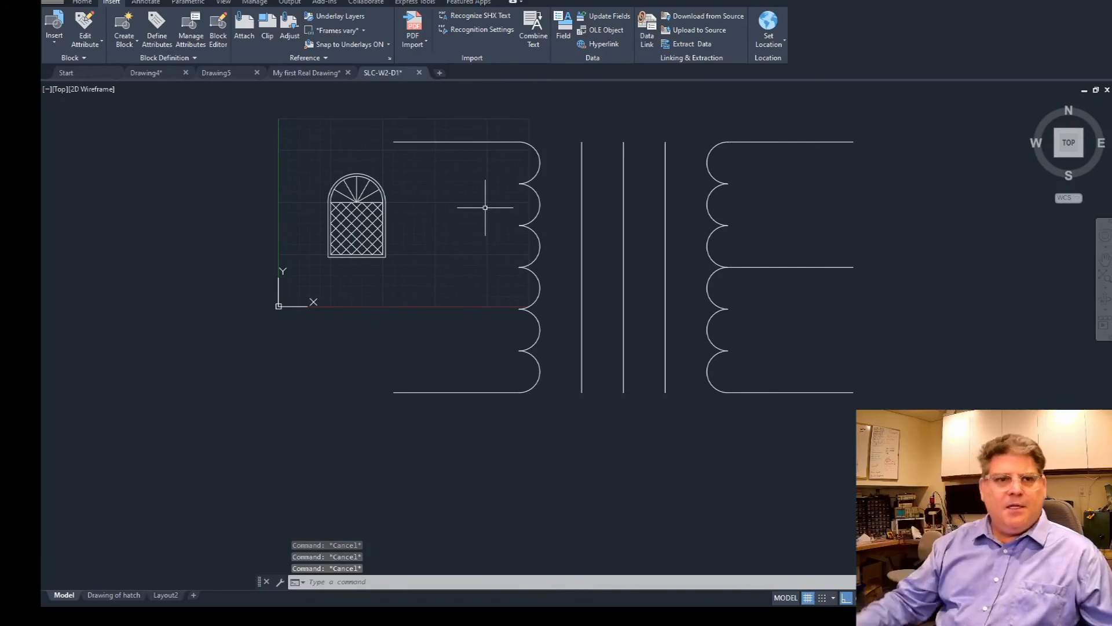
Scale the transformer block by a factor of 0.5 about a point between its left leads and the arched window.
click(87, 3)
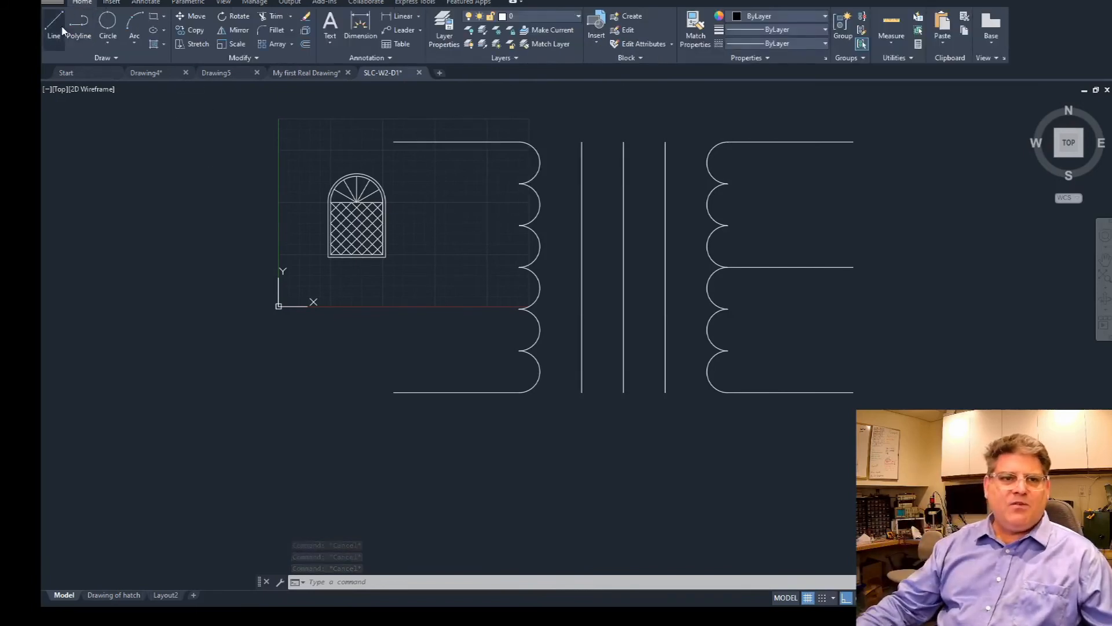
key(Escape)
key(Escape)
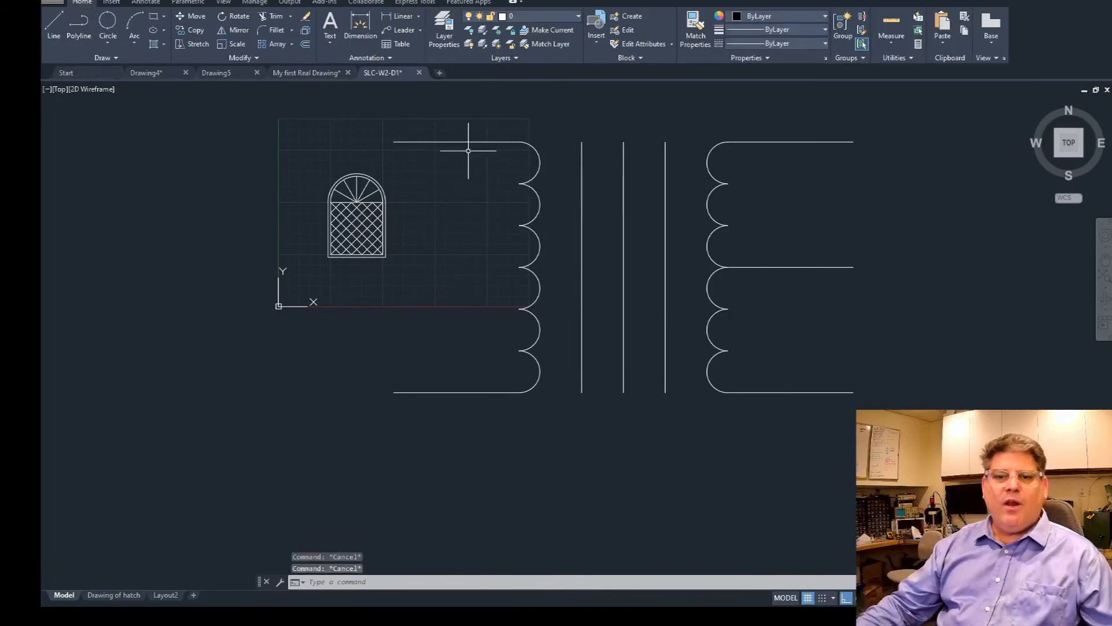
key(Escape)
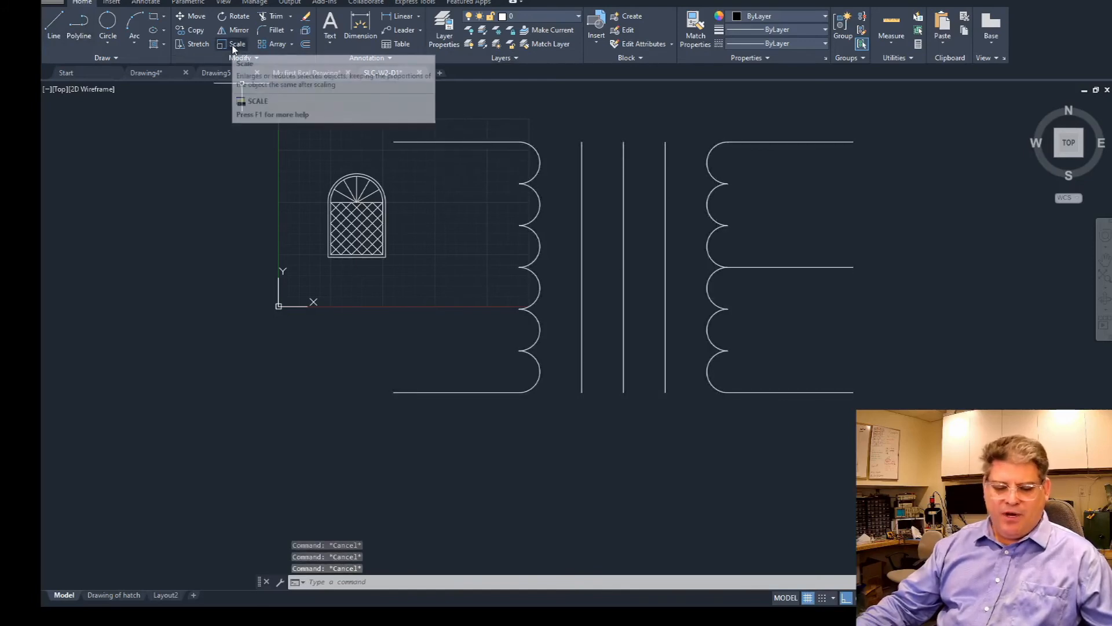
text(sc)
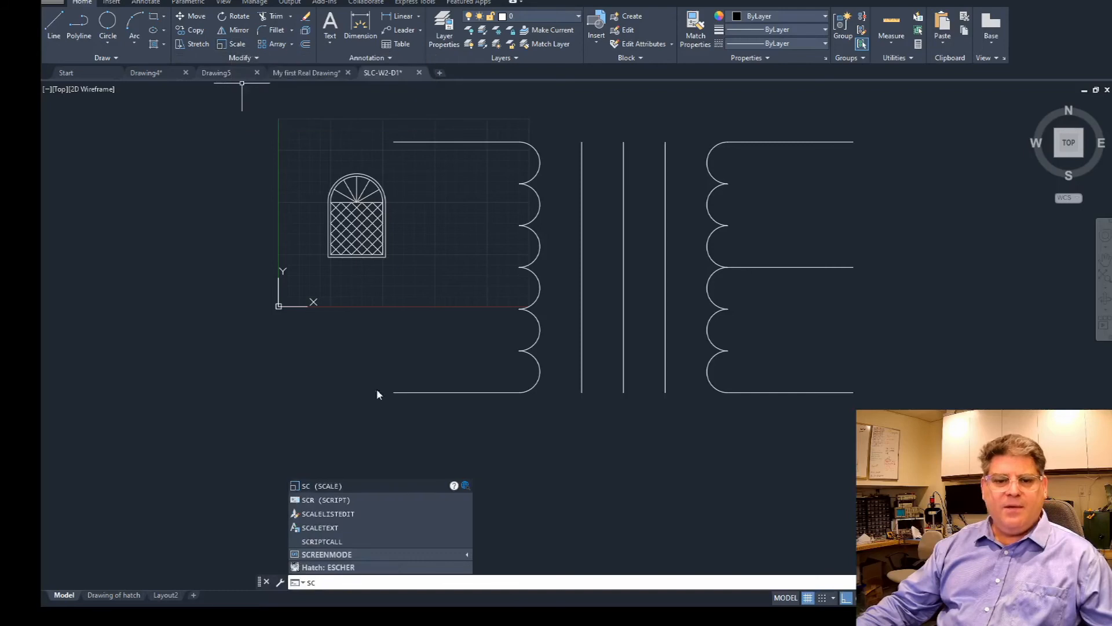
click(328, 486)
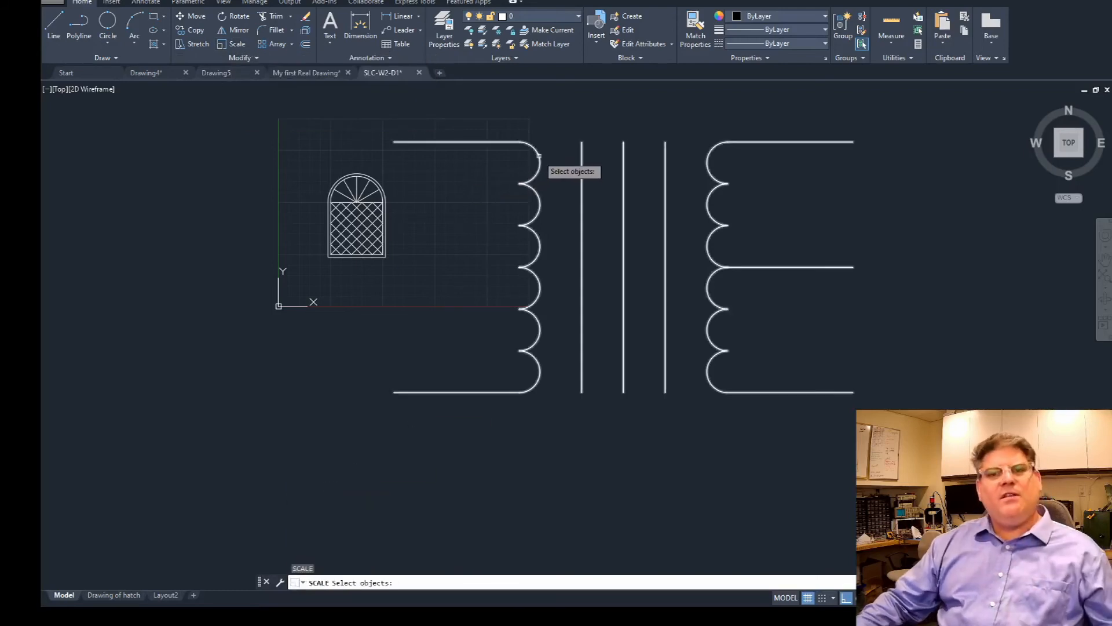
click(539, 214)
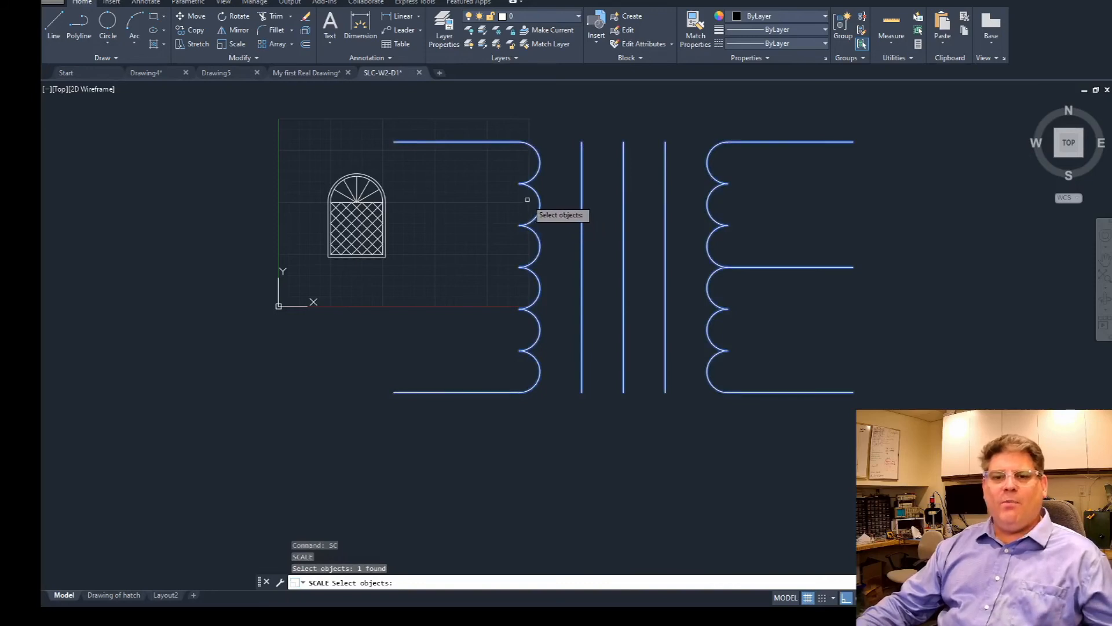
key(Return)
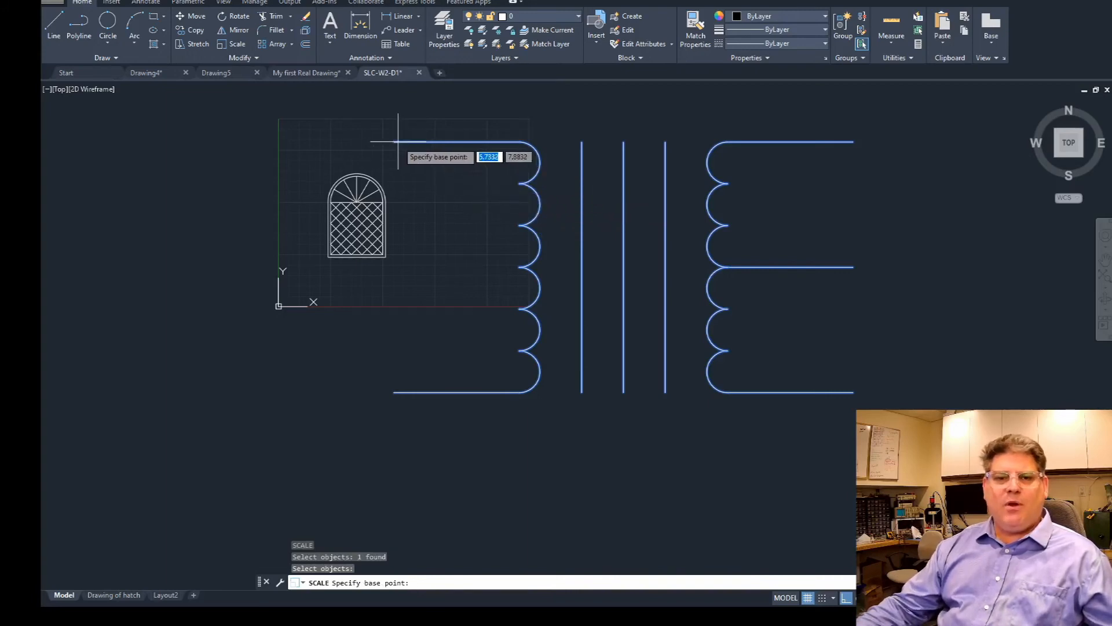
click(454, 216)
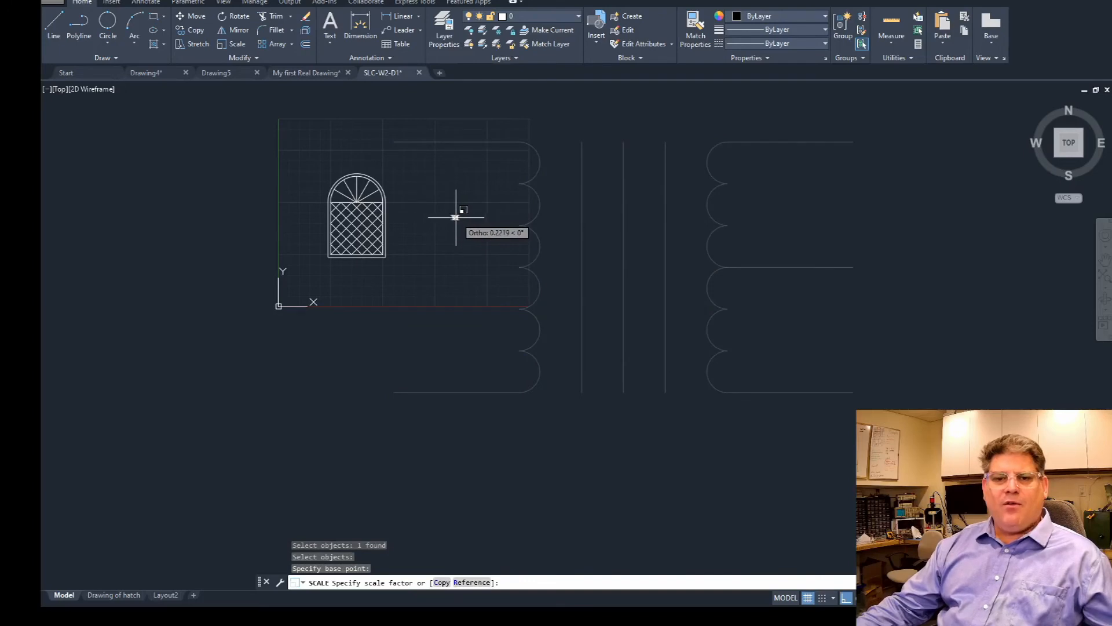
scroll(455, 216, up, 4)
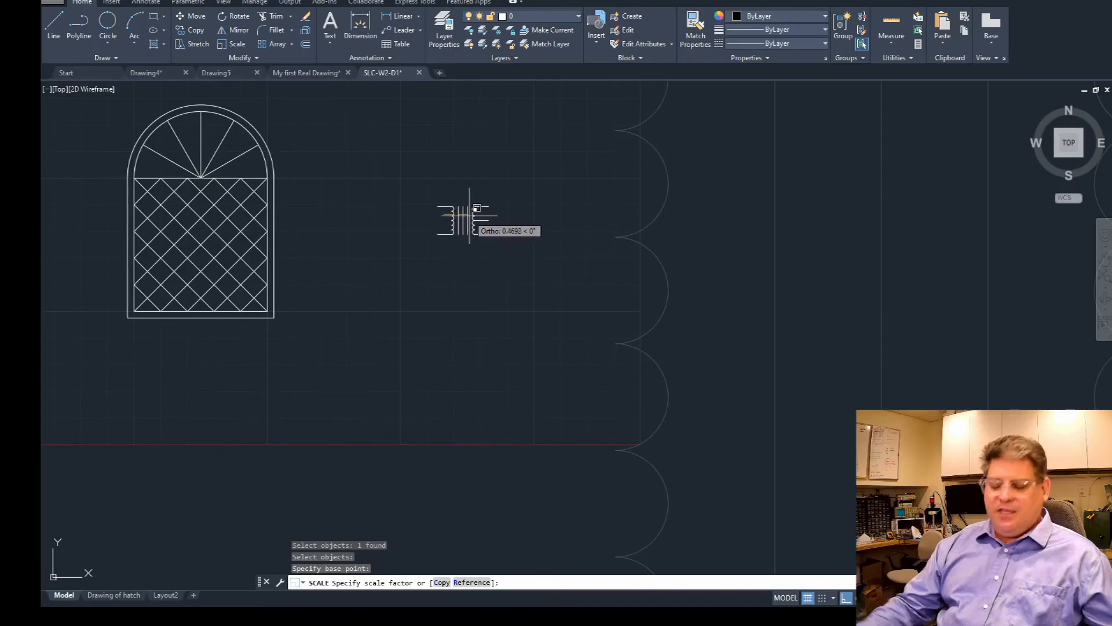
text(.5)
key(Return)
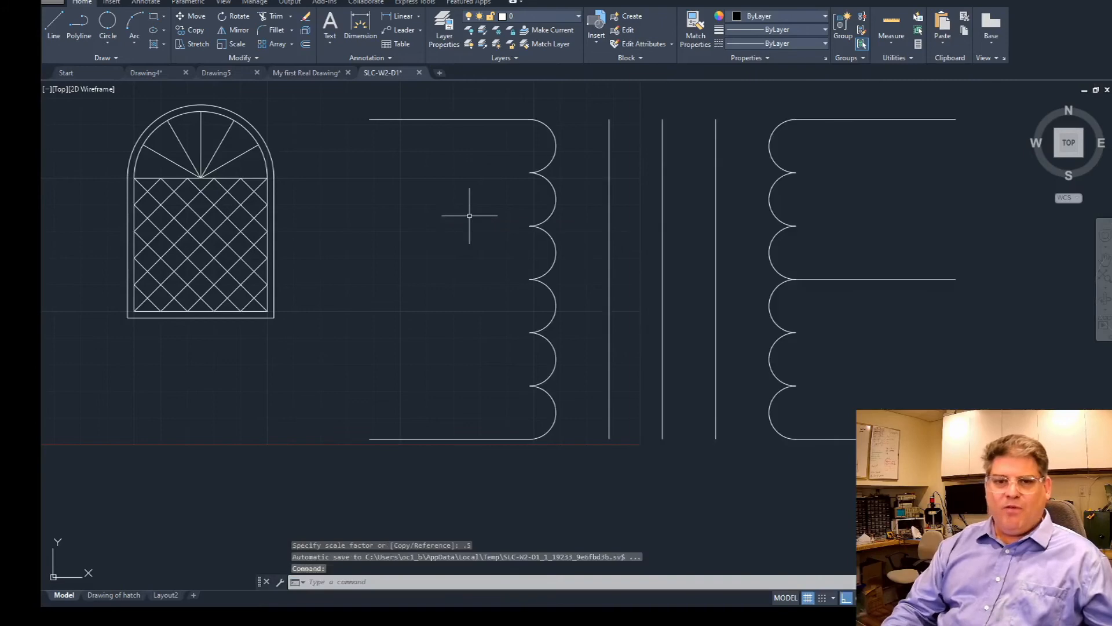
Scale the transformer block down again by a factor of 0.125 about a point between its left leads.
scroll(631, 199, down, 2)
middle_drag(642, 273, 633, 226)
scroll(633, 226, up, 2)
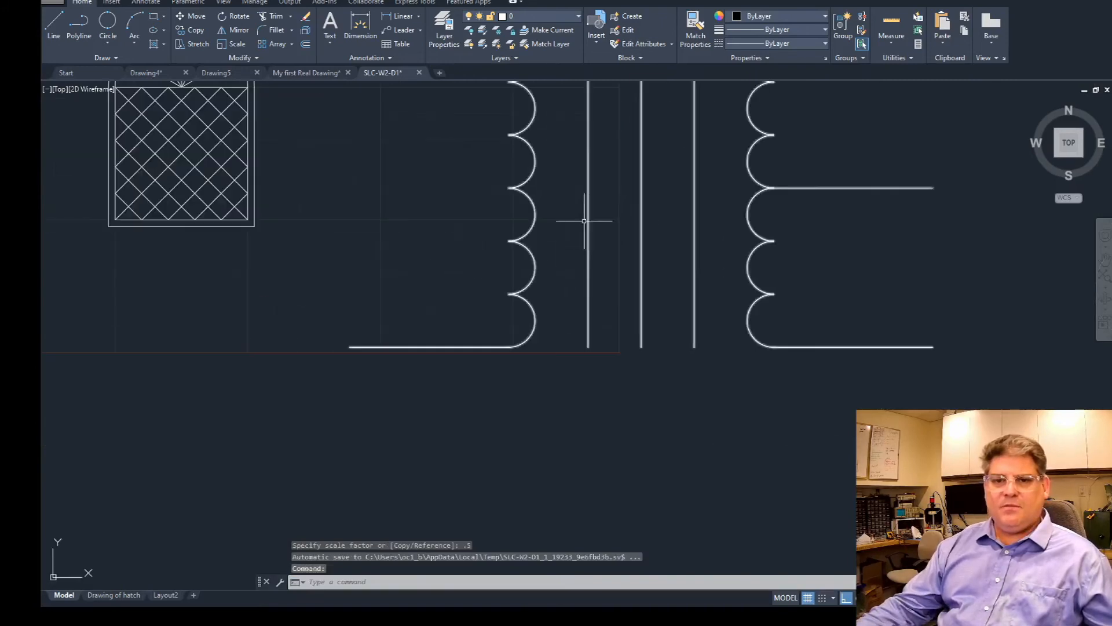
scroll(586, 219, down, 2)
middle_drag(566, 193, 557, 256)
key(Escape)
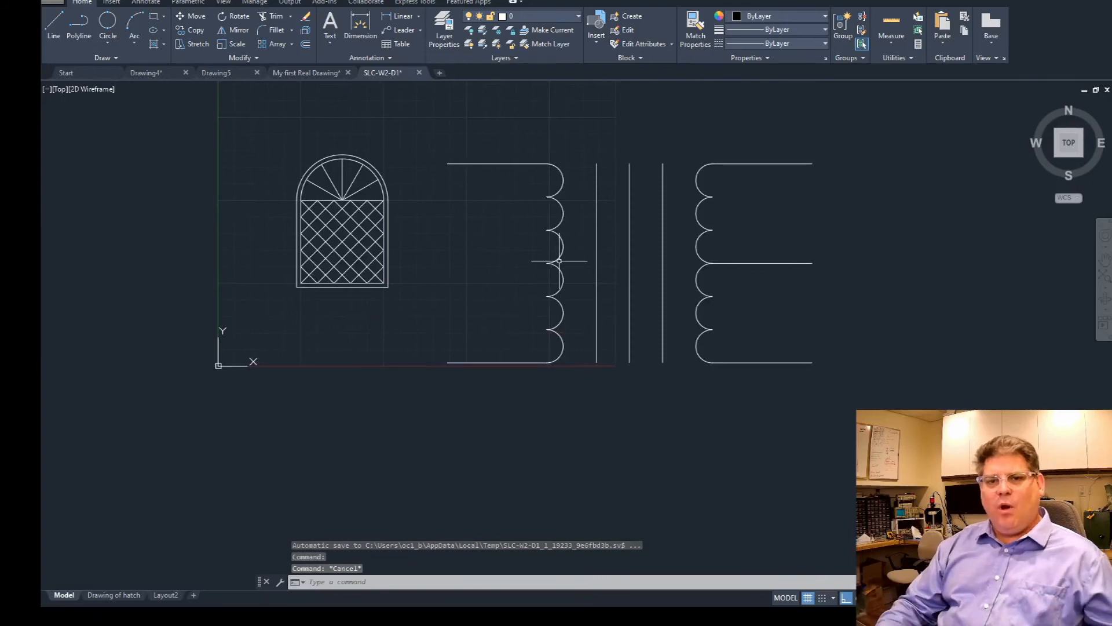
key(Return)
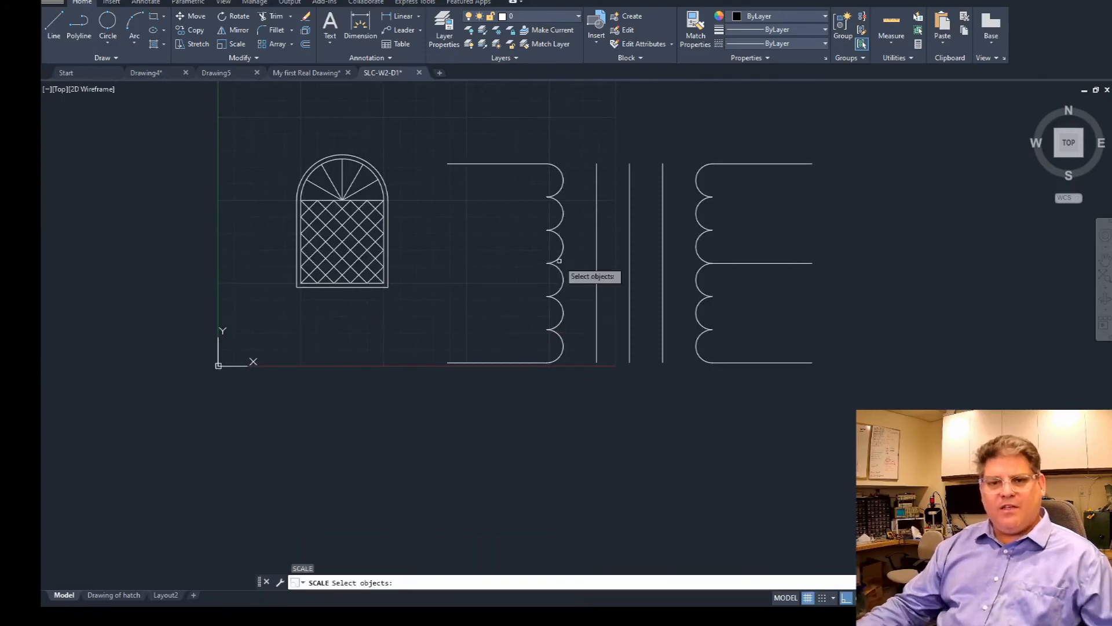
click(570, 271)
click(551, 255)
key(Return)
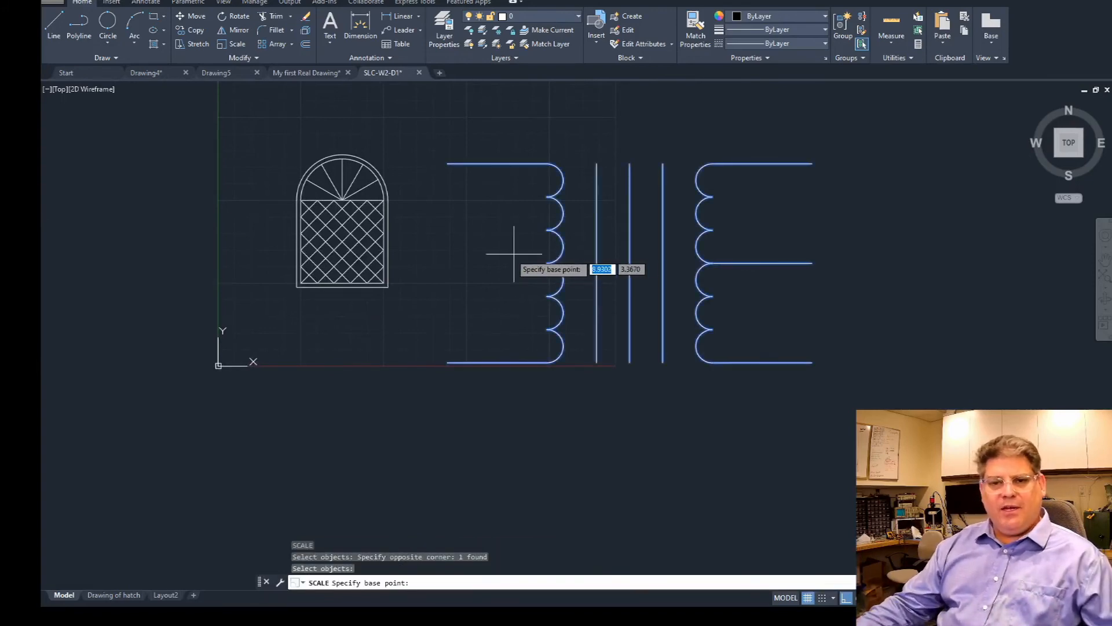
click(499, 248)
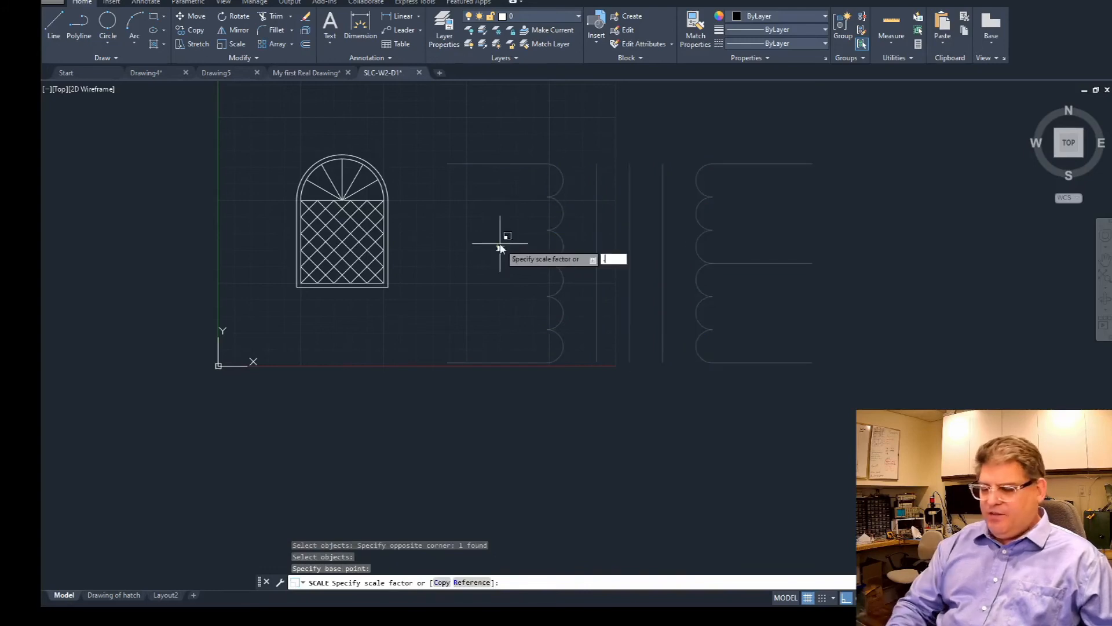
key(Return)
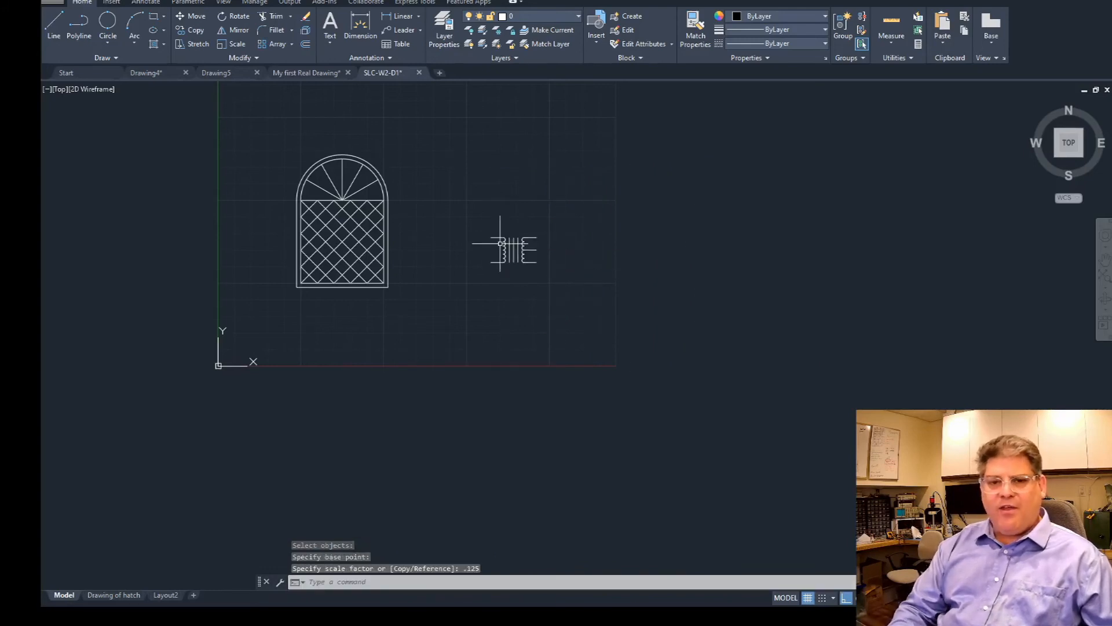
key(Escape)
key(Escape)
scroll(501, 243, up, 6)
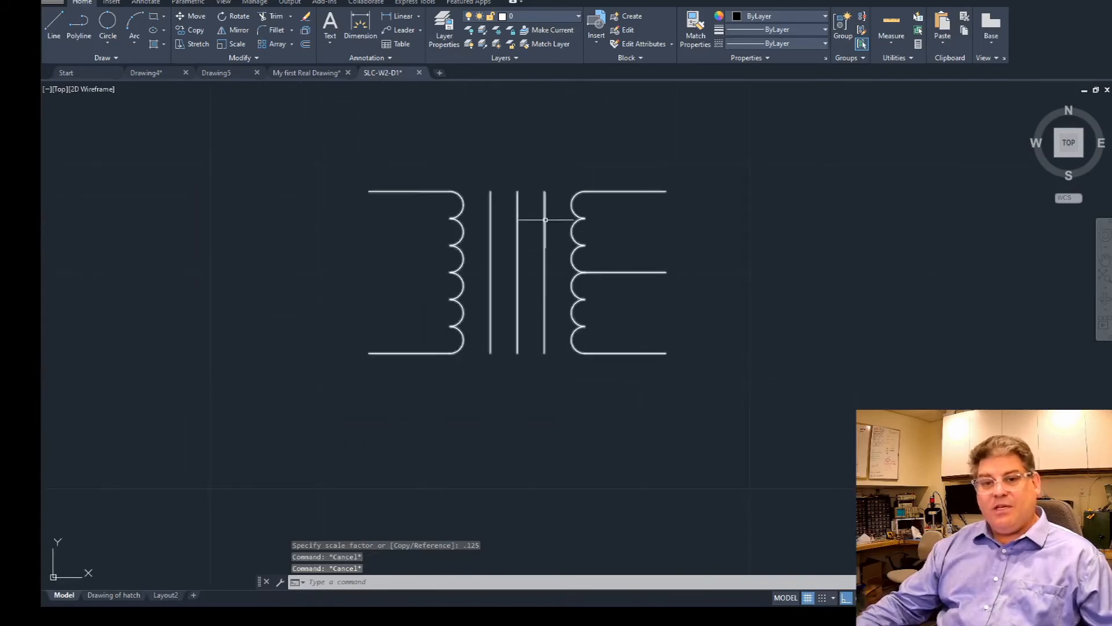
scroll(551, 232, down, 4)
scroll(544, 270, up, 2)
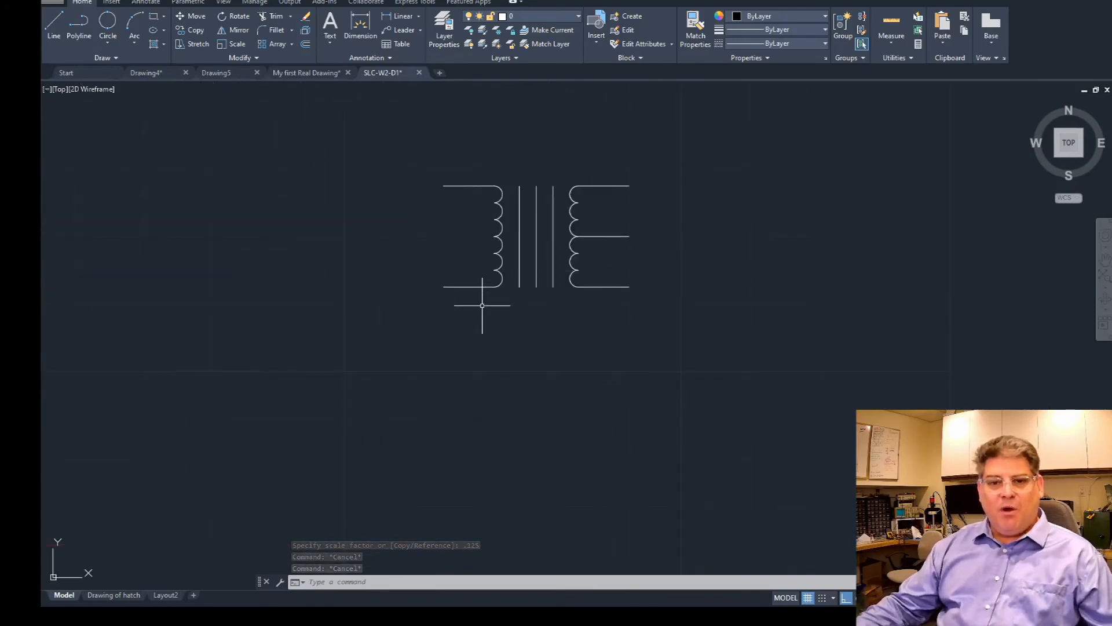
key(Escape)
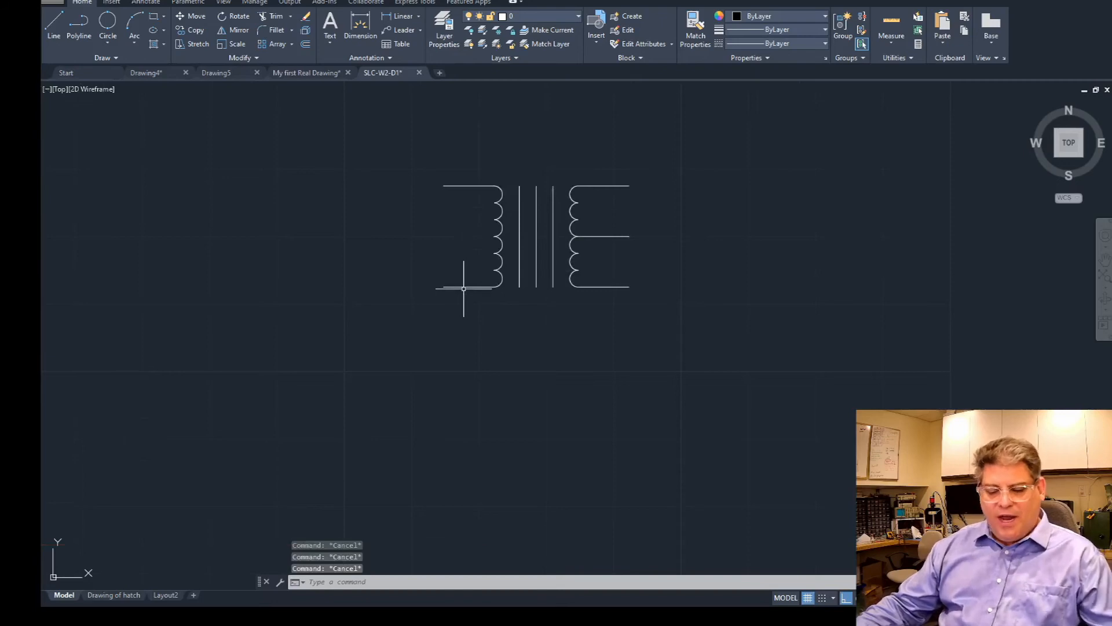
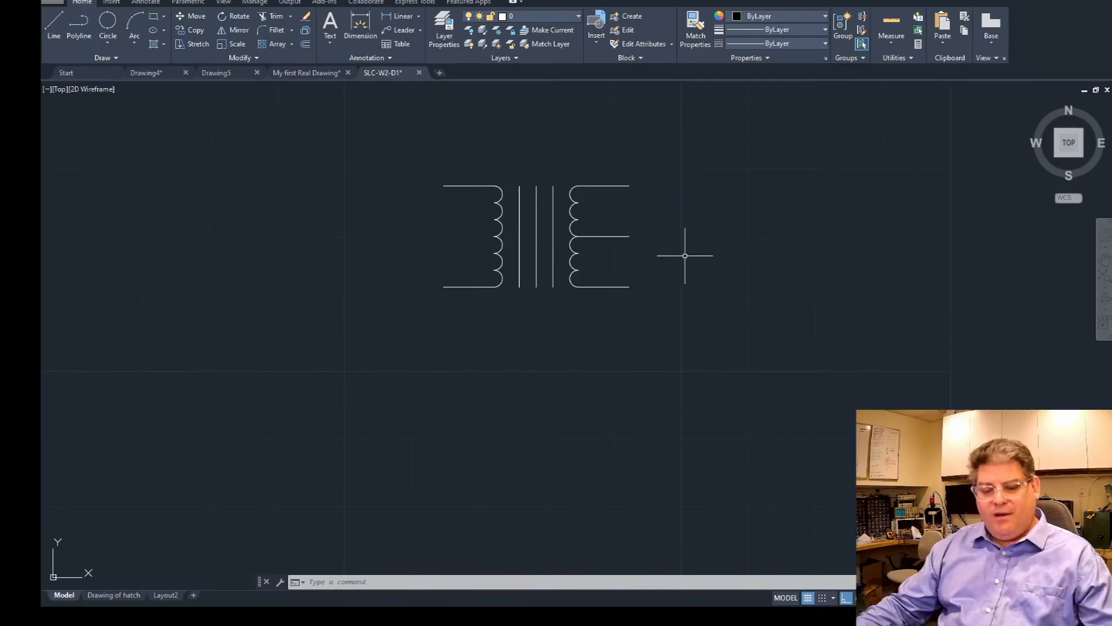
key(Escape)
key(Escape)
text(RO)
key(Return)
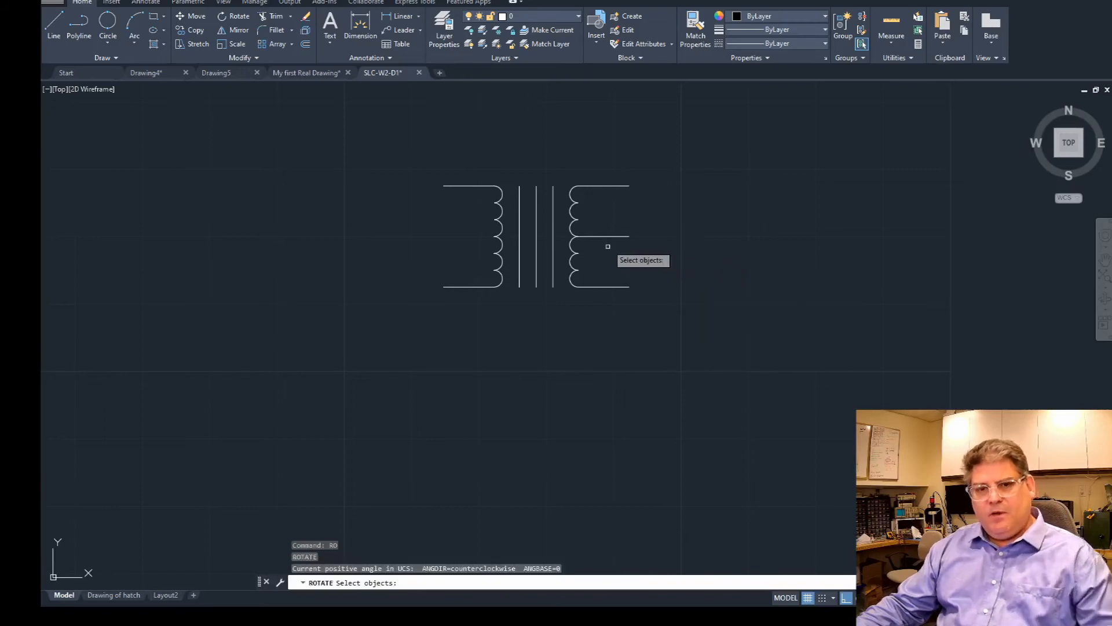
click(599, 238)
key(Return)
click(539, 239)
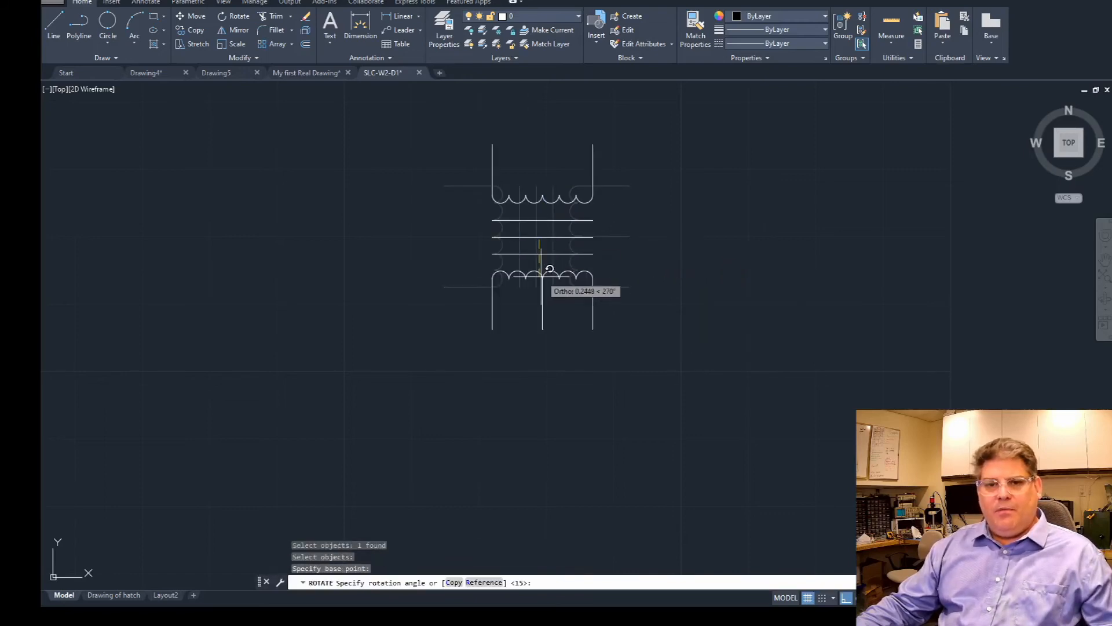
key(F8)
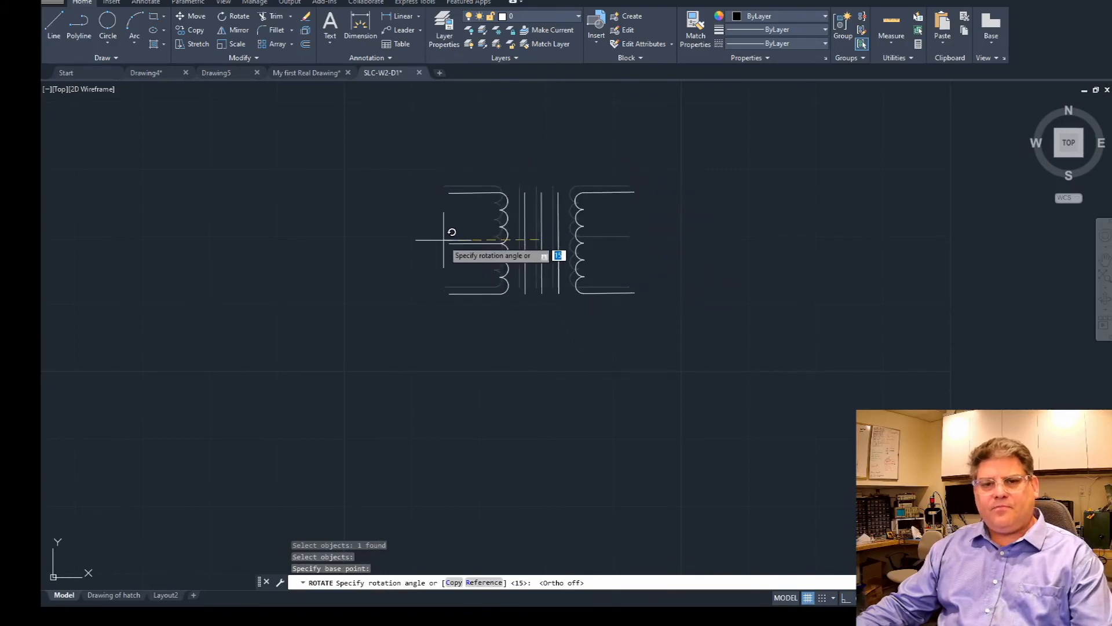
key(Escape)
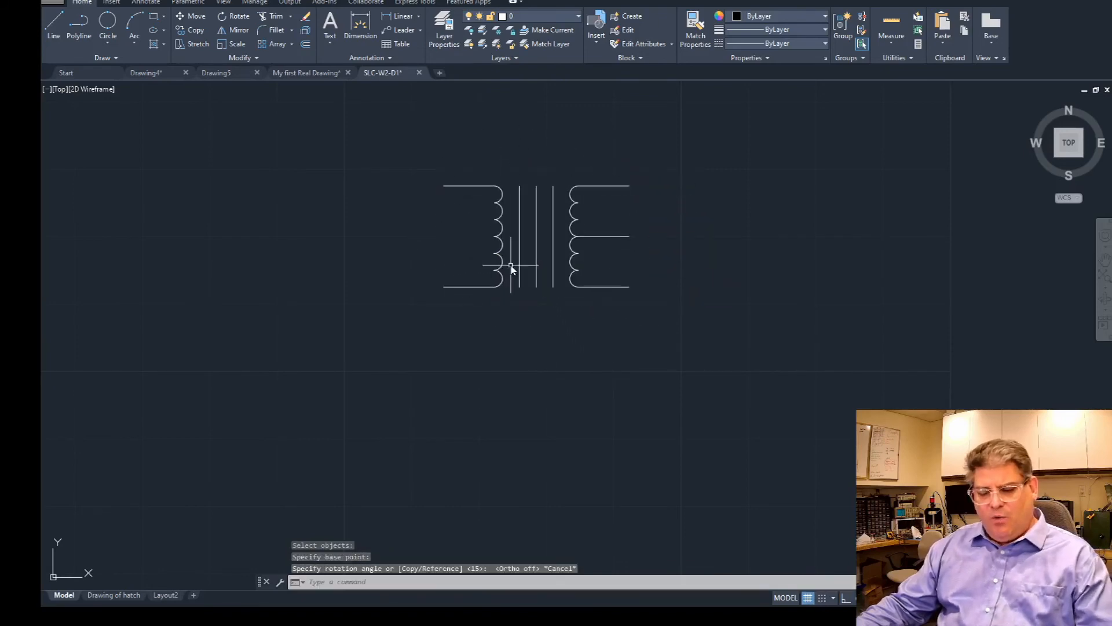
Mirror the transformer block across a vertical line along its middle core line, erasing the source object.
key(Return)
click(551, 248)
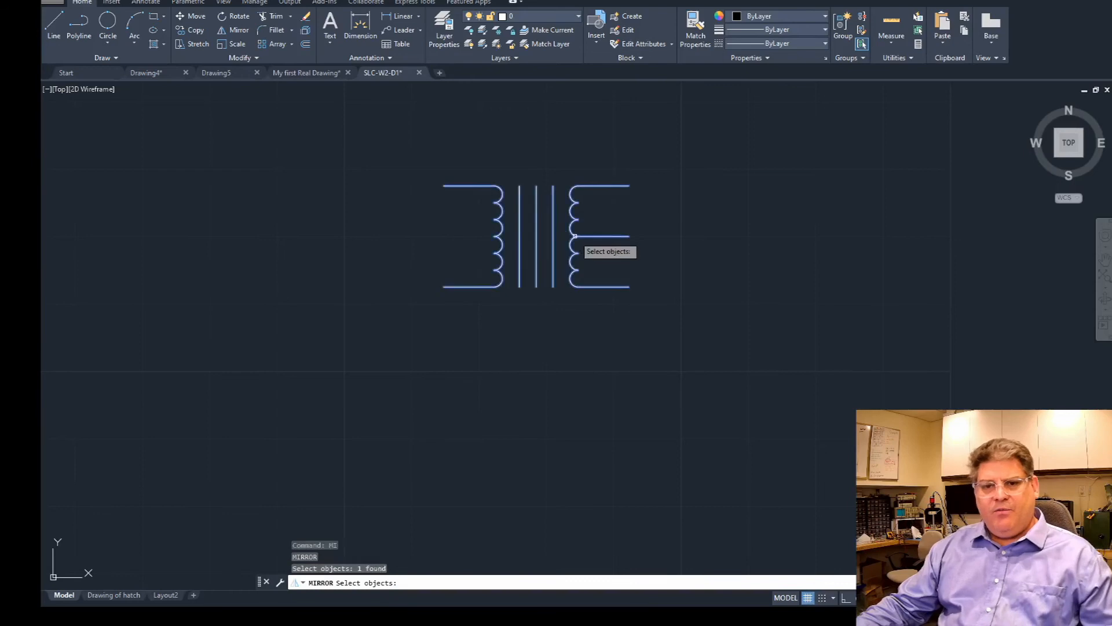
key(Return)
click(535, 133)
key(F8)
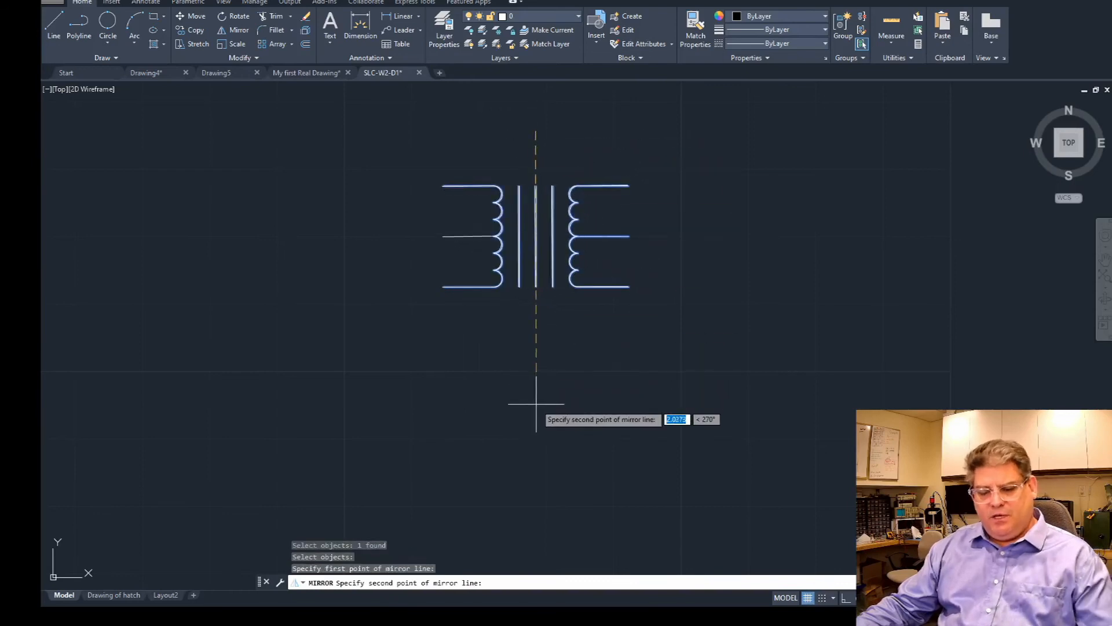
click(540, 415)
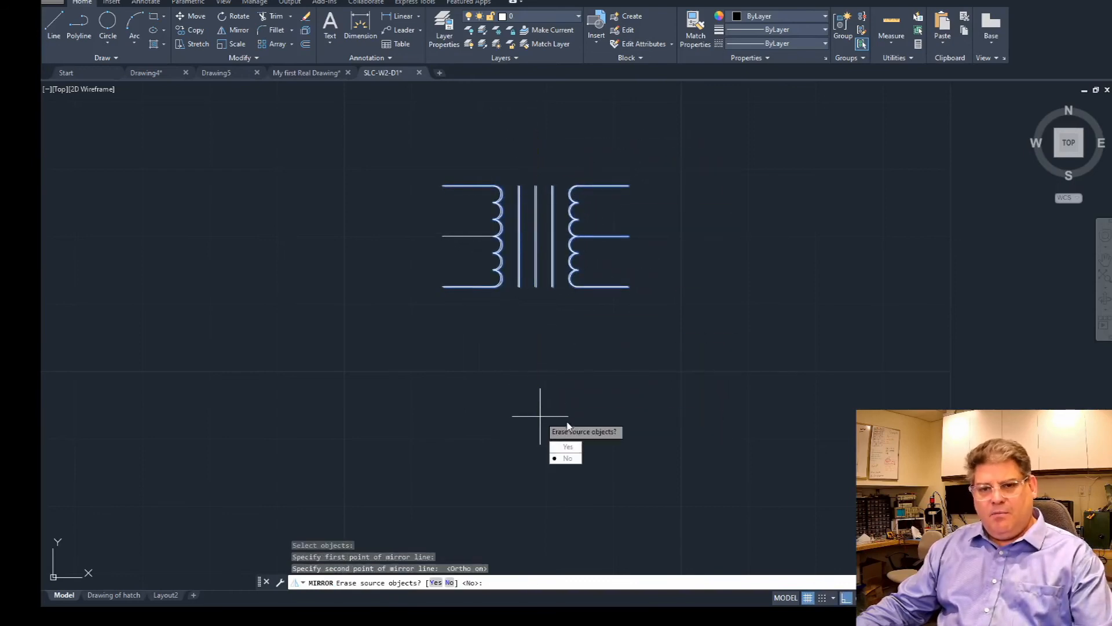
click(567, 447)
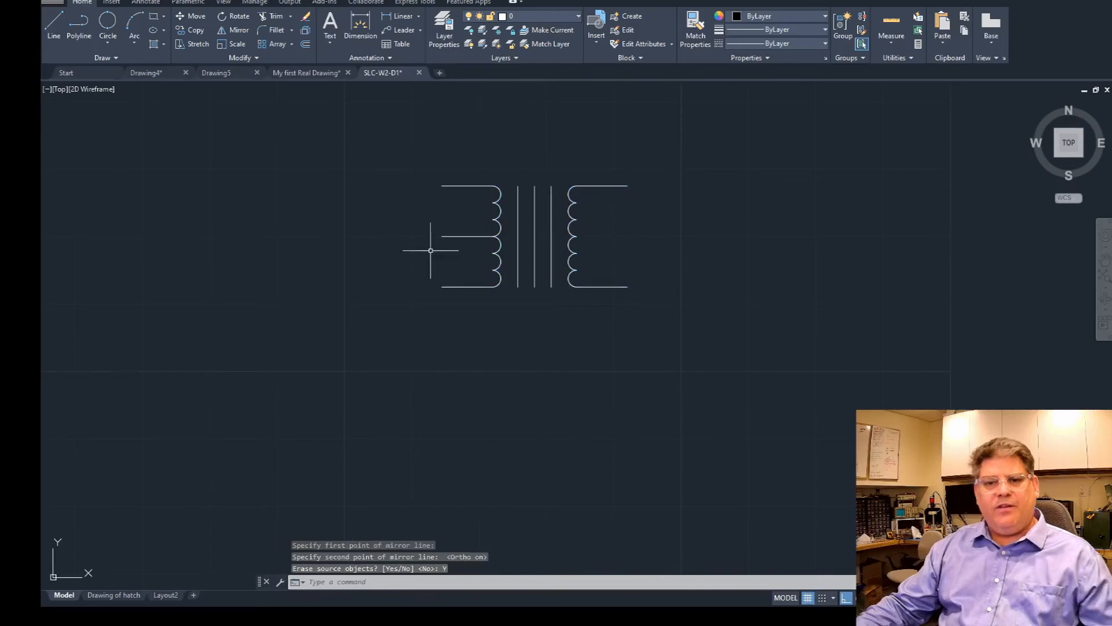
key(Escape)
key(Escape)
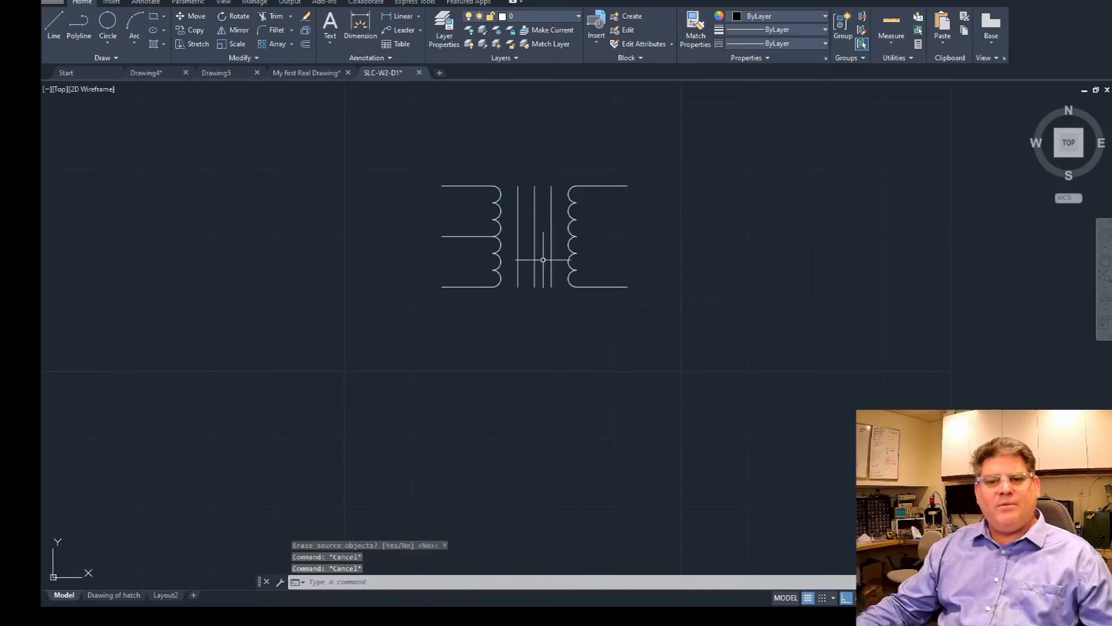
key(Escape)
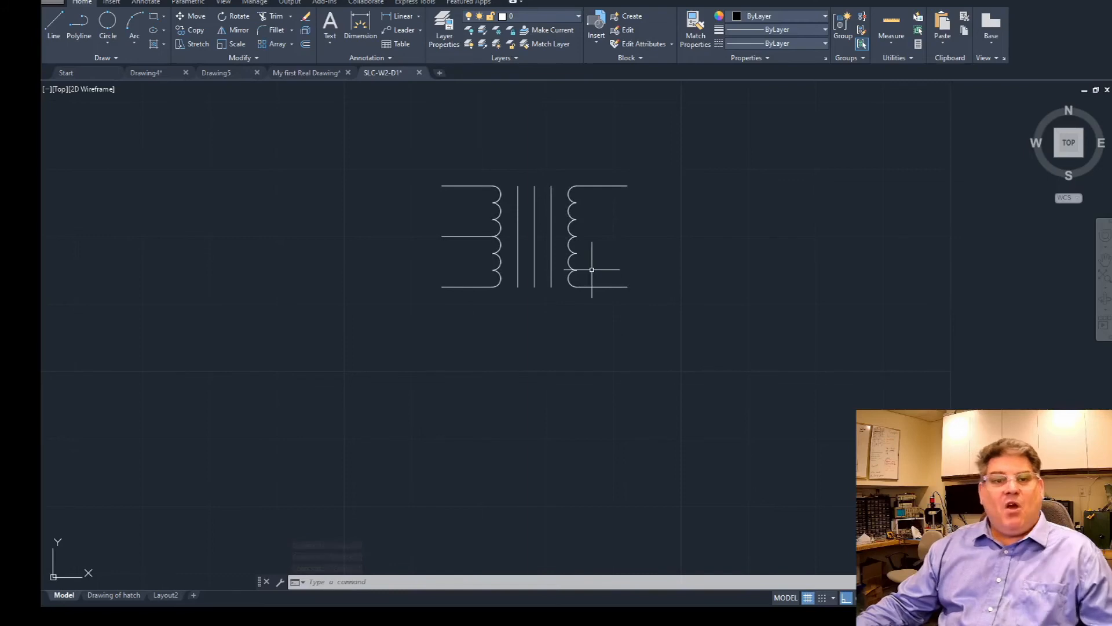
Explode the mirrored transformer block into its individual lines and arcs.
click(534, 211)
key(Escape)
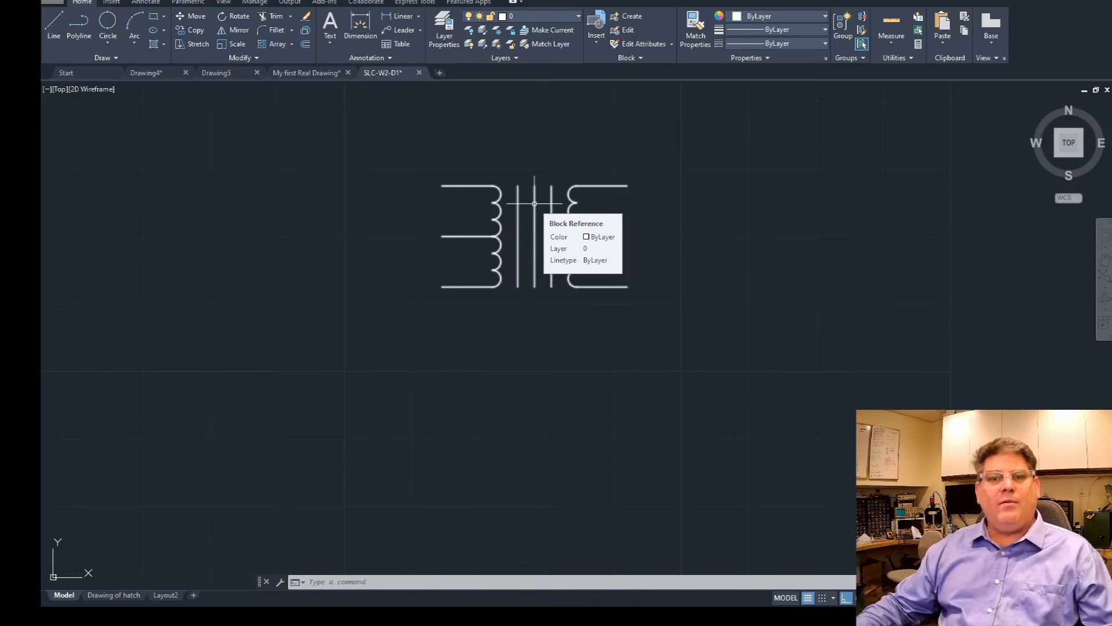
key(Escape)
key(Escape)
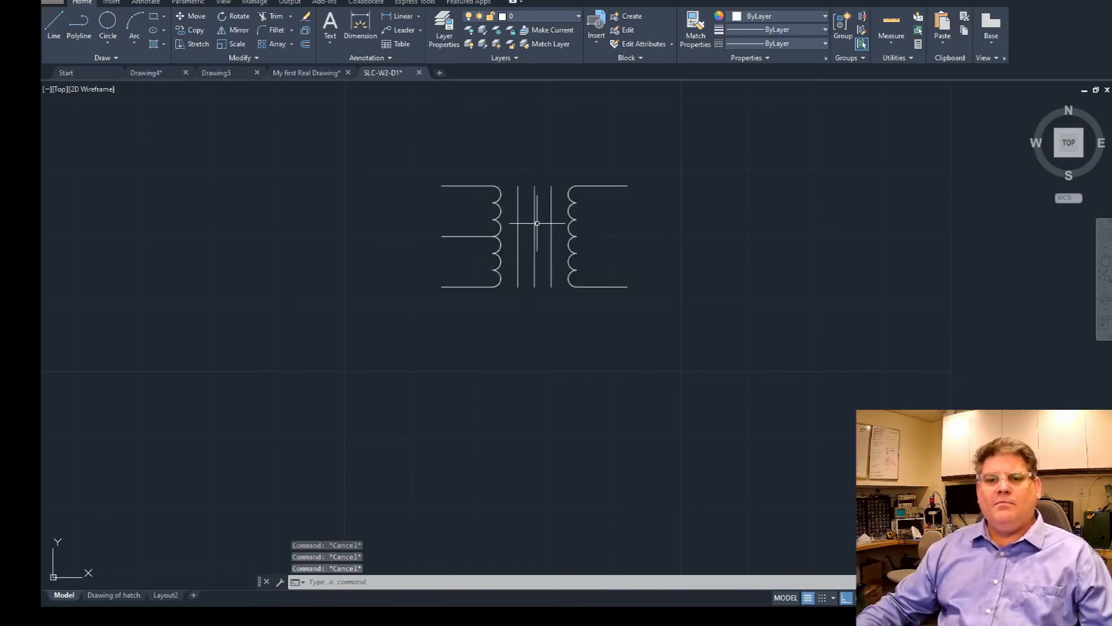
click(556, 267)
key(Escape)
key(Escape)
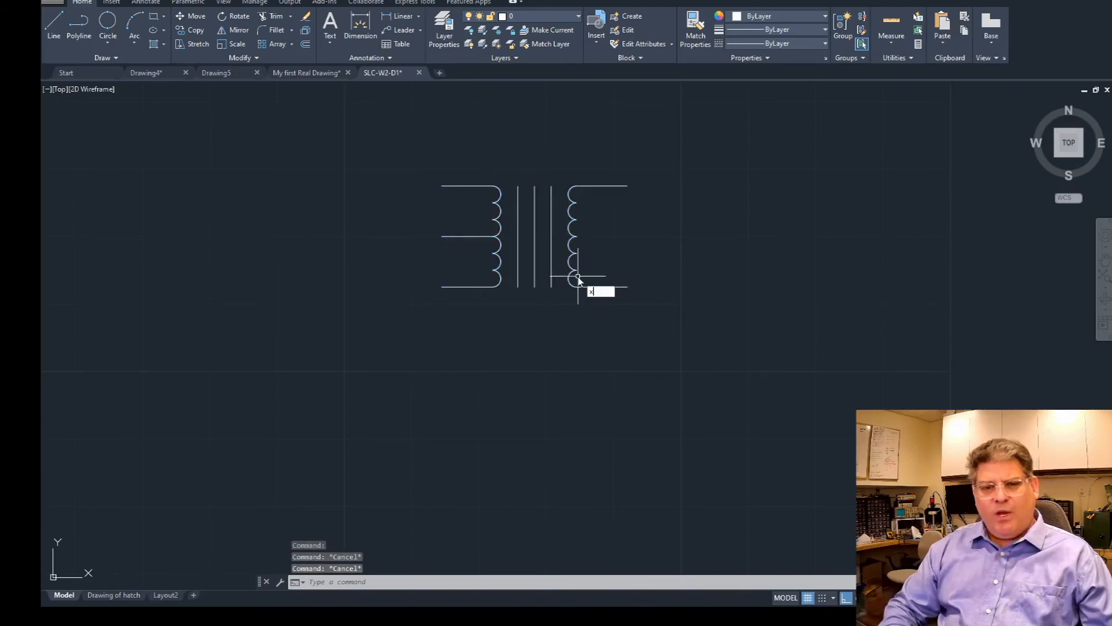
text(x)
key(Return)
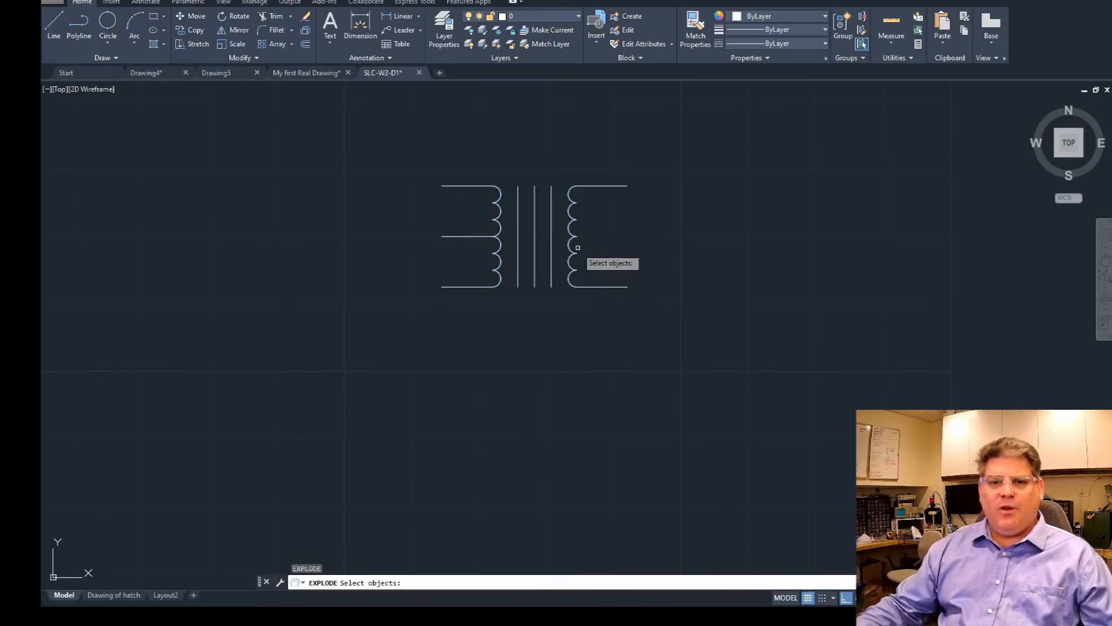
click(581, 244)
key(Return)
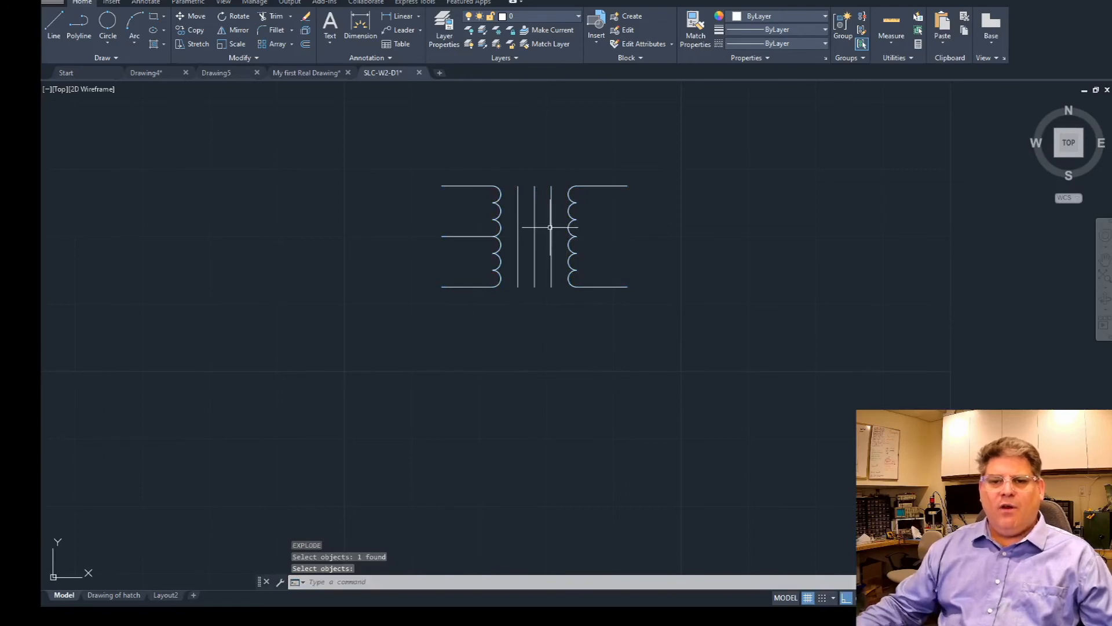
Delete the lowest arc of the transformer's left winding.
mouse_move(554, 225)
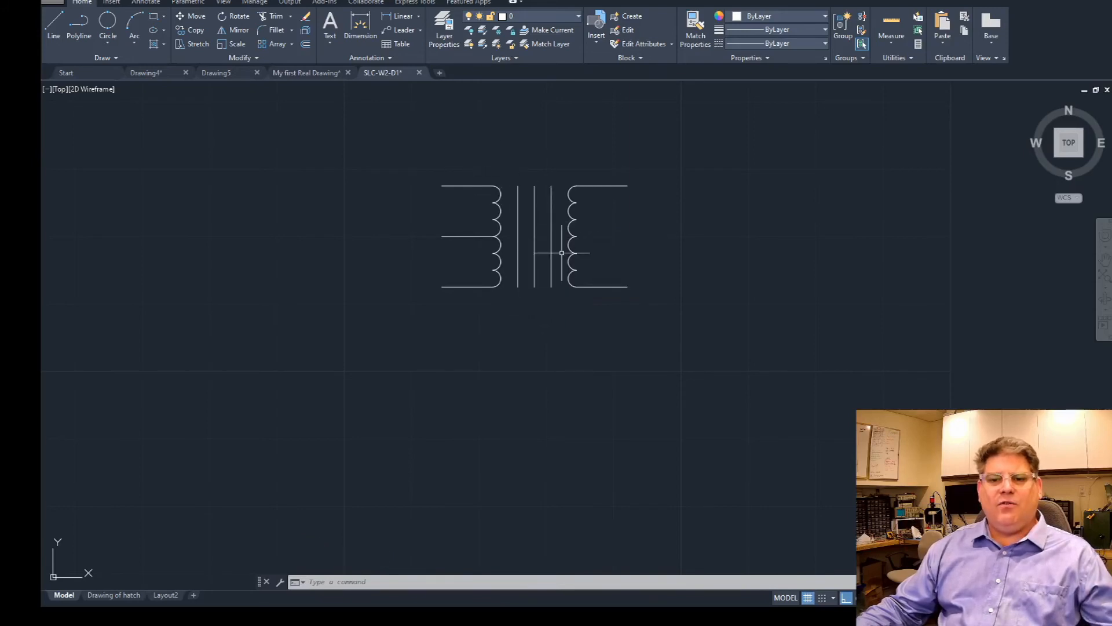
scroll(521, 263, up, 2)
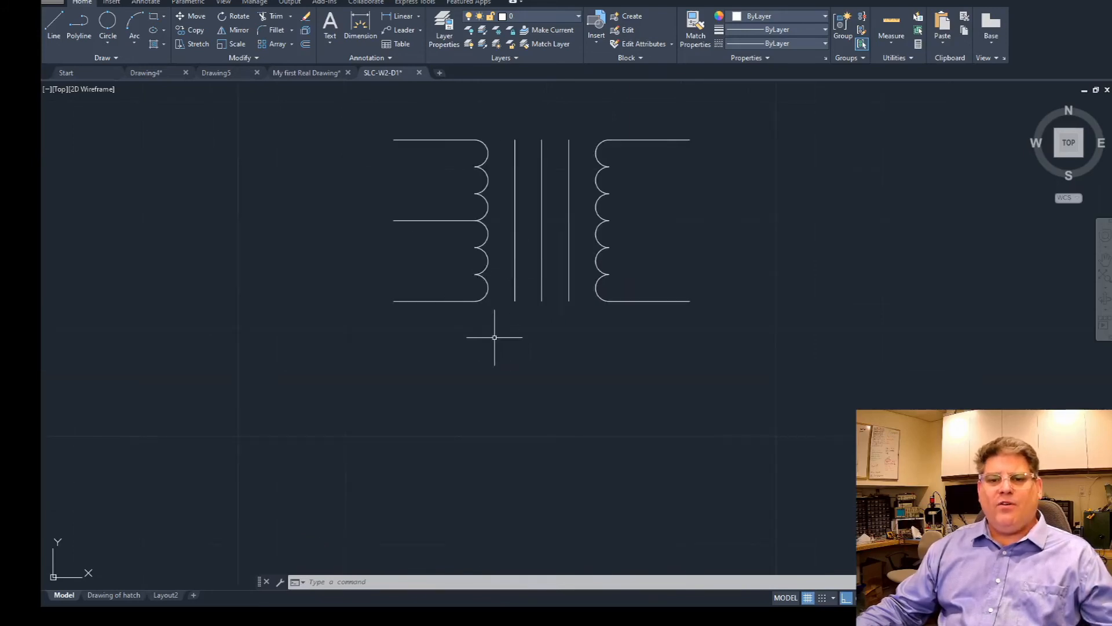
click(489, 293)
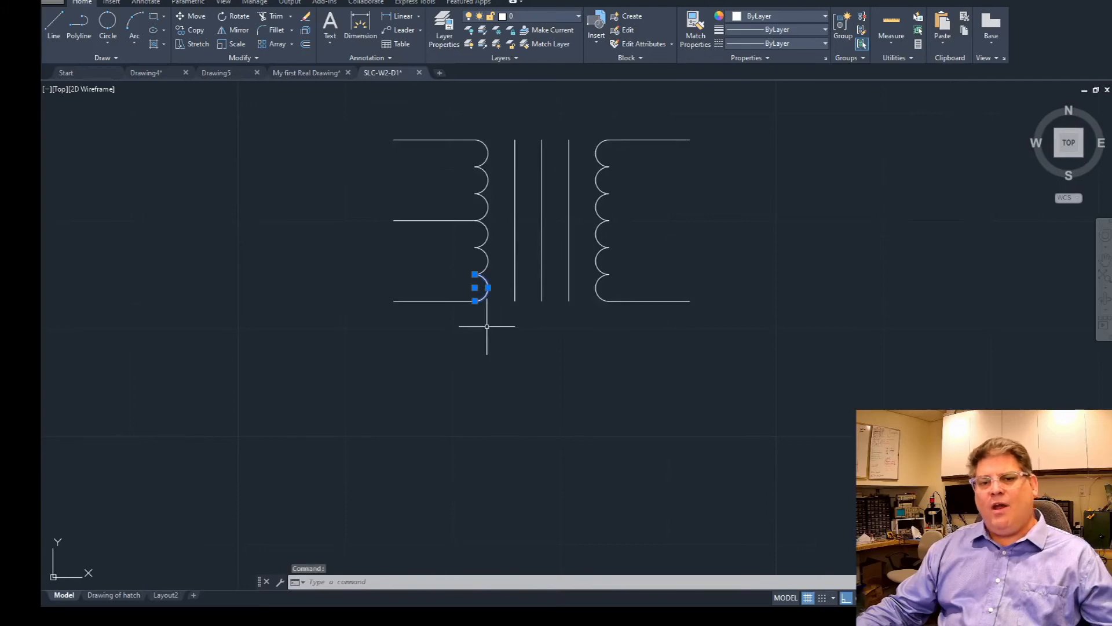
key(Delete)
click(498, 340)
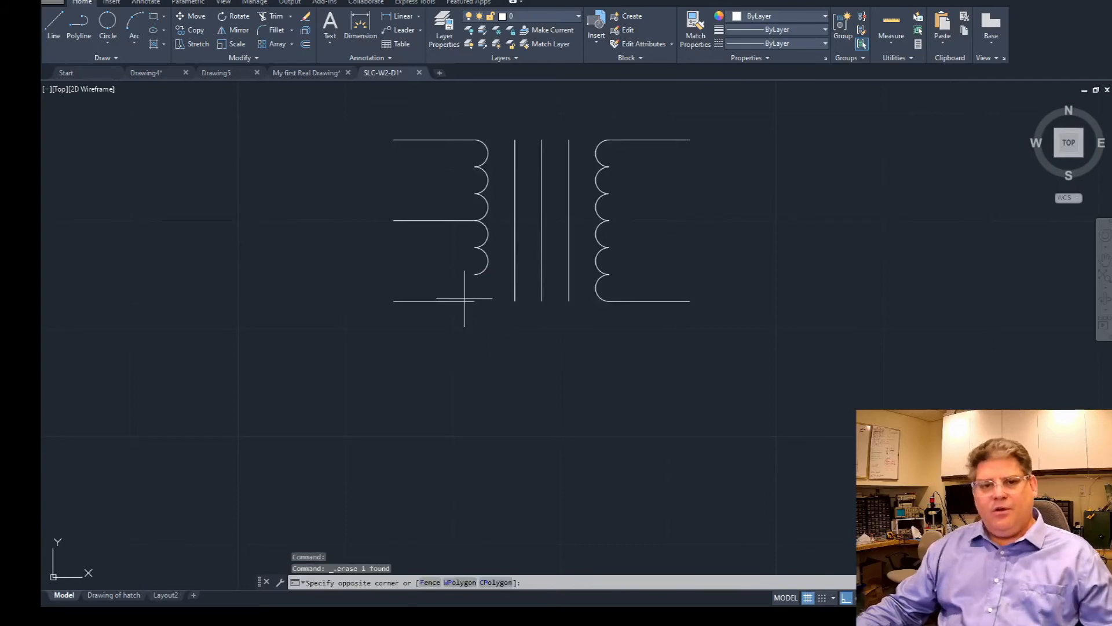
click(459, 299)
key(Escape)
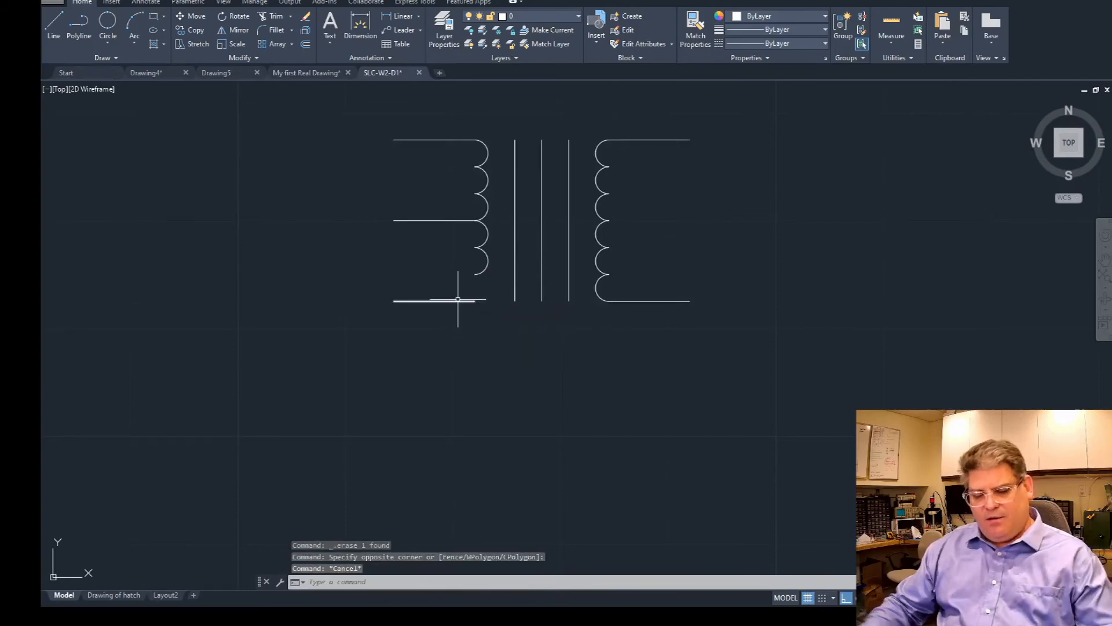
Move the left winding's bottom lead up, from its inner endpoint to the lower endpoint of the last remaining arc.
text(m)
key(Return)
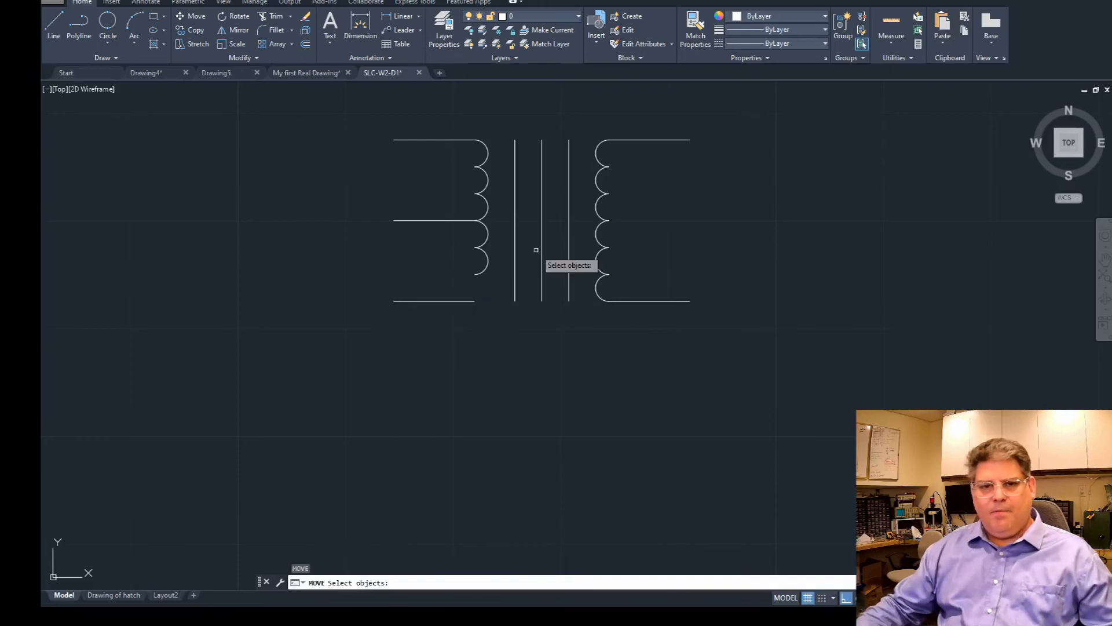
click(472, 299)
key(Return)
shift+right_click(473, 296)
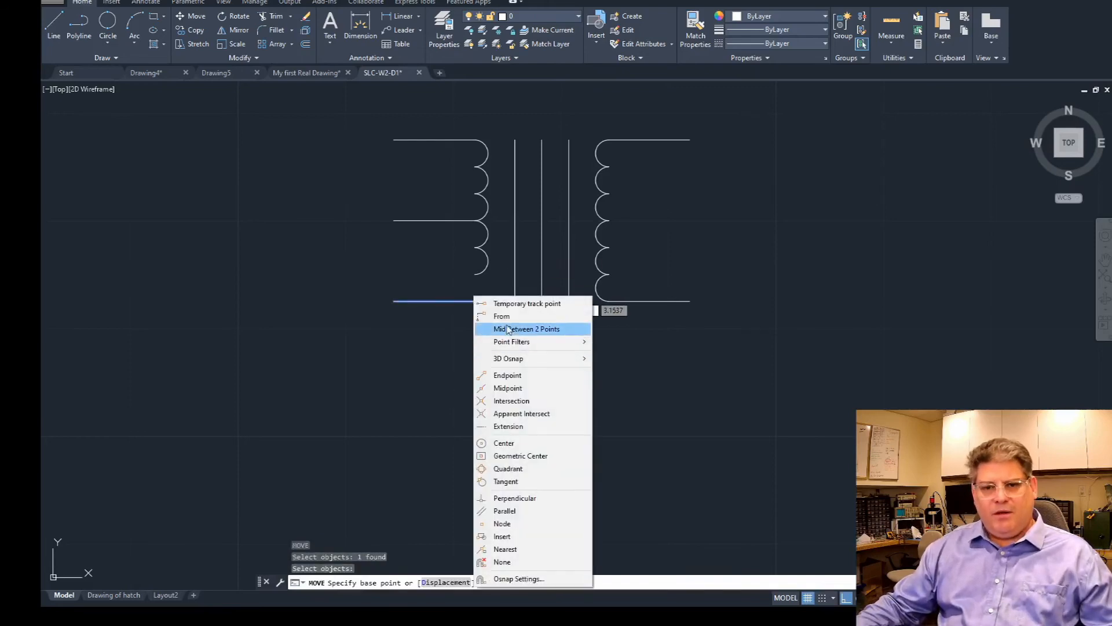
click(509, 374)
click(474, 301)
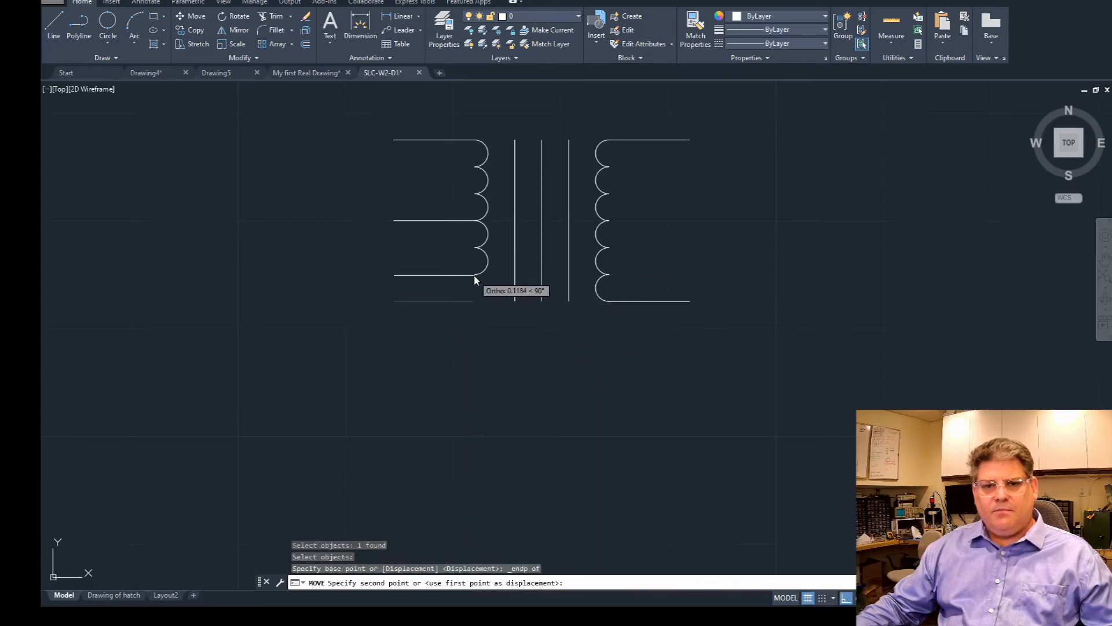
shift+right_click(475, 277)
click(518, 354)
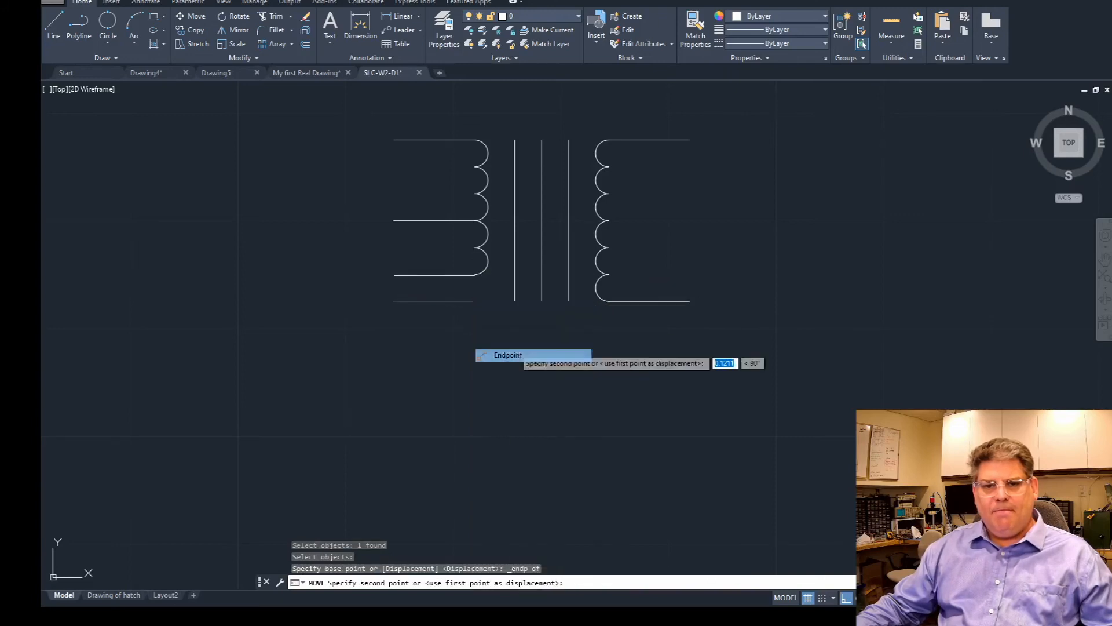
click(476, 273)
key(Escape)
key(Escape)
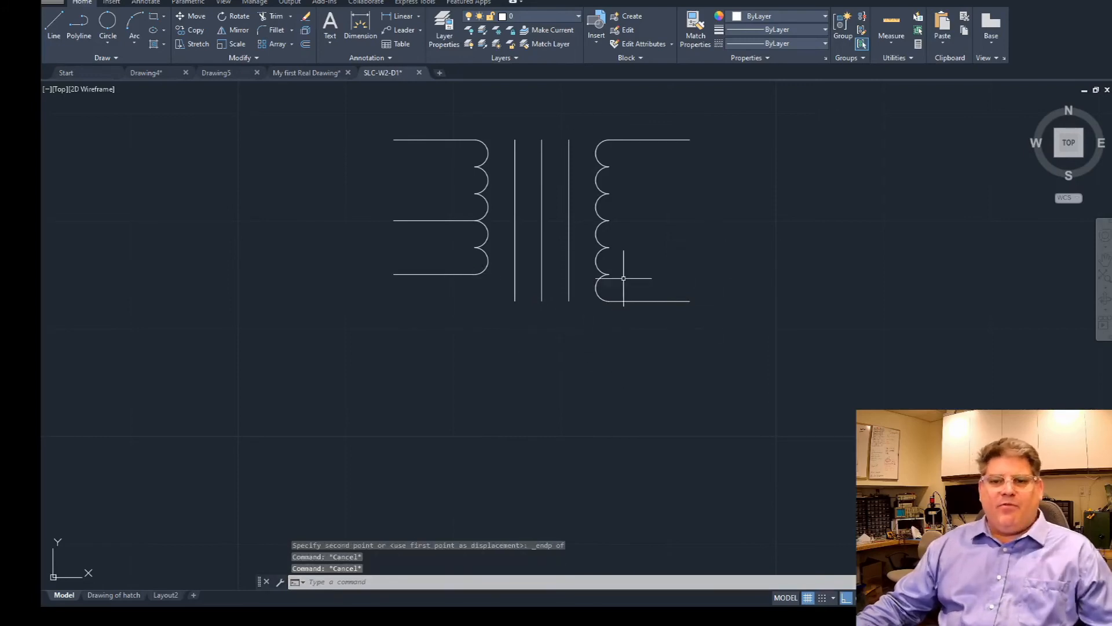
Erase the whole left winding with its leads and the three vertical core lines.
text(e)
key(Return)
click(576, 340)
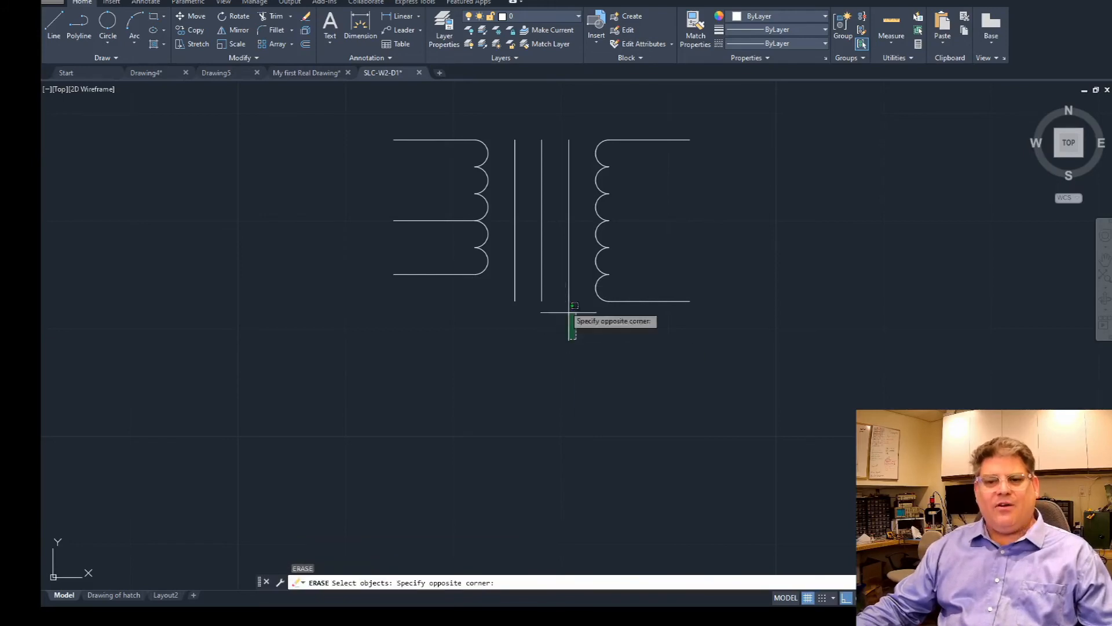
click(351, 131)
key(Return)
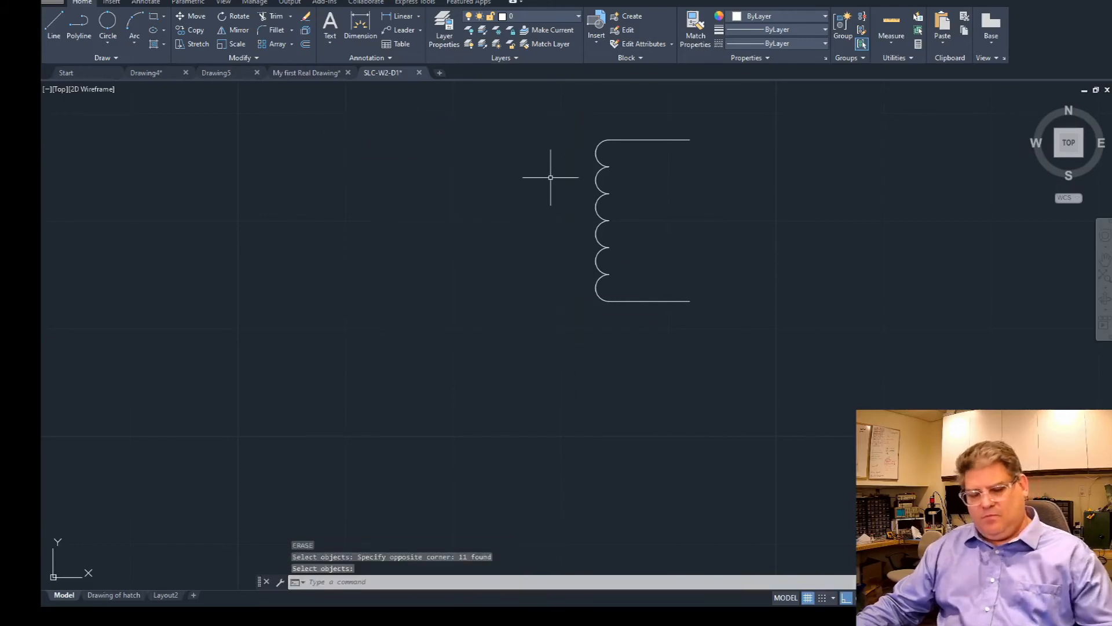
Rotate the remaining right winding 90 degrees clockwise about a point between its leads so the leads point down.
key(Return)
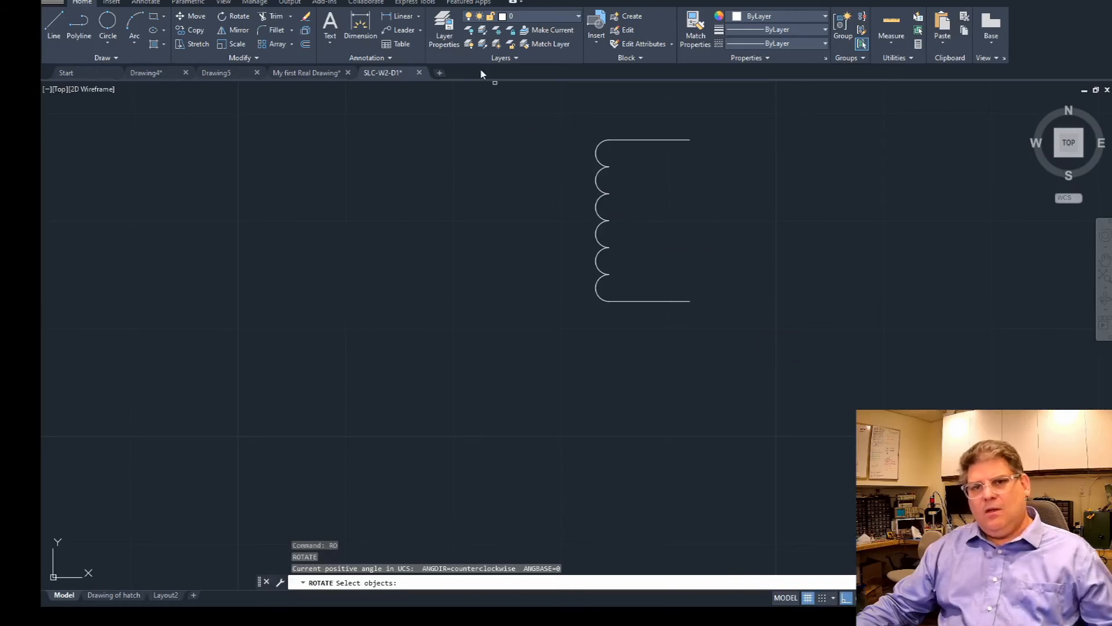
click(567, 108)
click(755, 372)
key(Return)
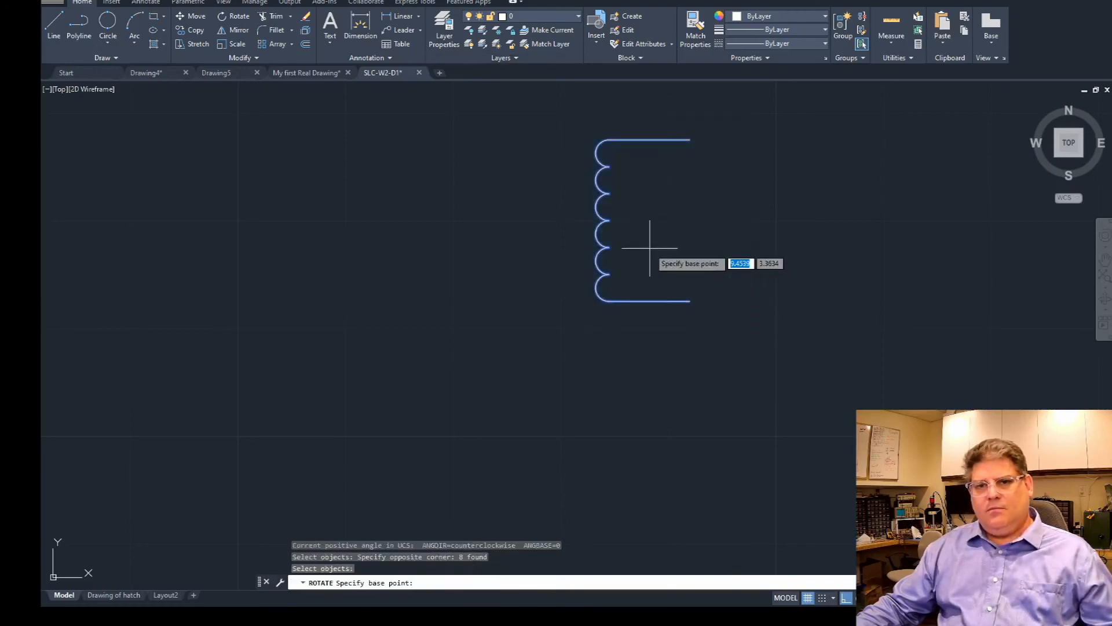
click(660, 233)
key(Escape)
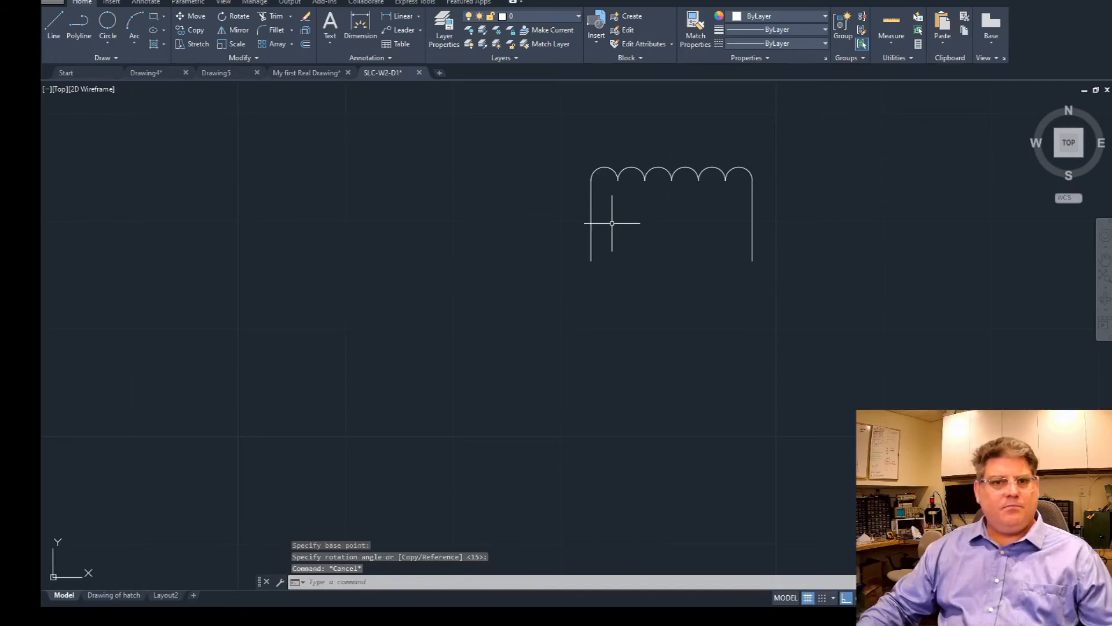
key(Escape)
key(Escape)
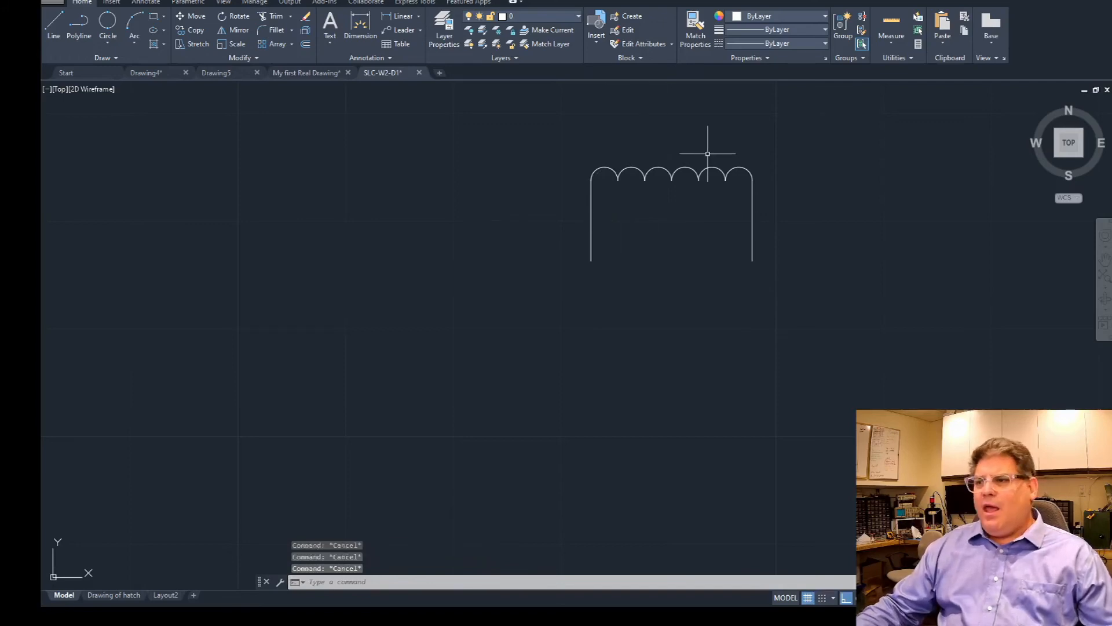
Begin a block definition named Inductor and select all arcs and both leads of the rotated winding as its objects.
middle_drag(747, 179, 665, 196)
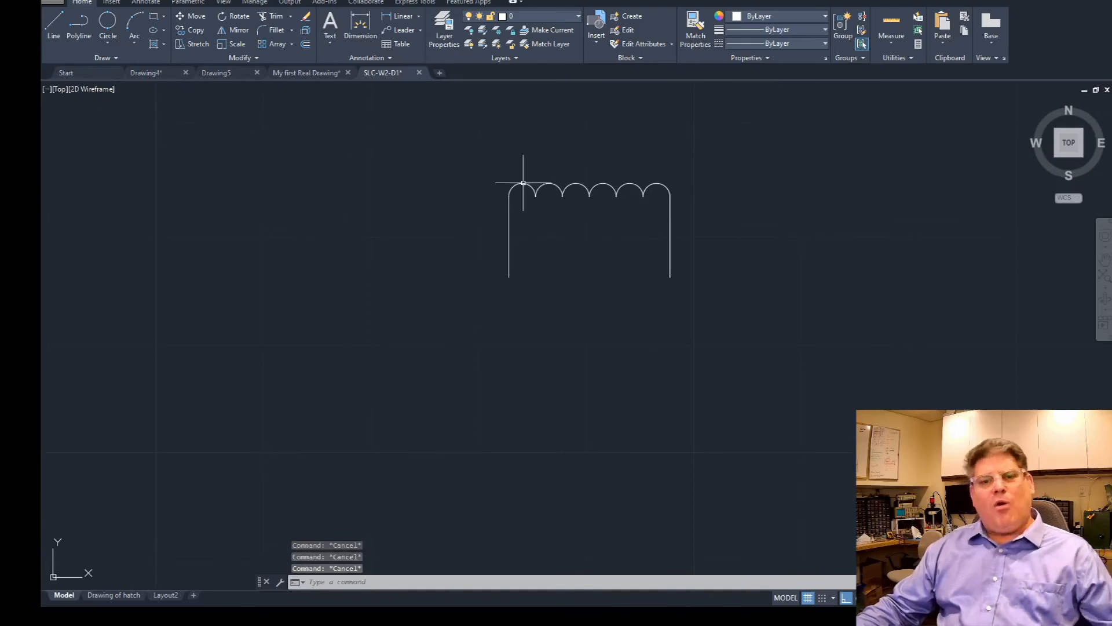
scroll(525, 278, down, 3)
scroll(544, 255, up, 3)
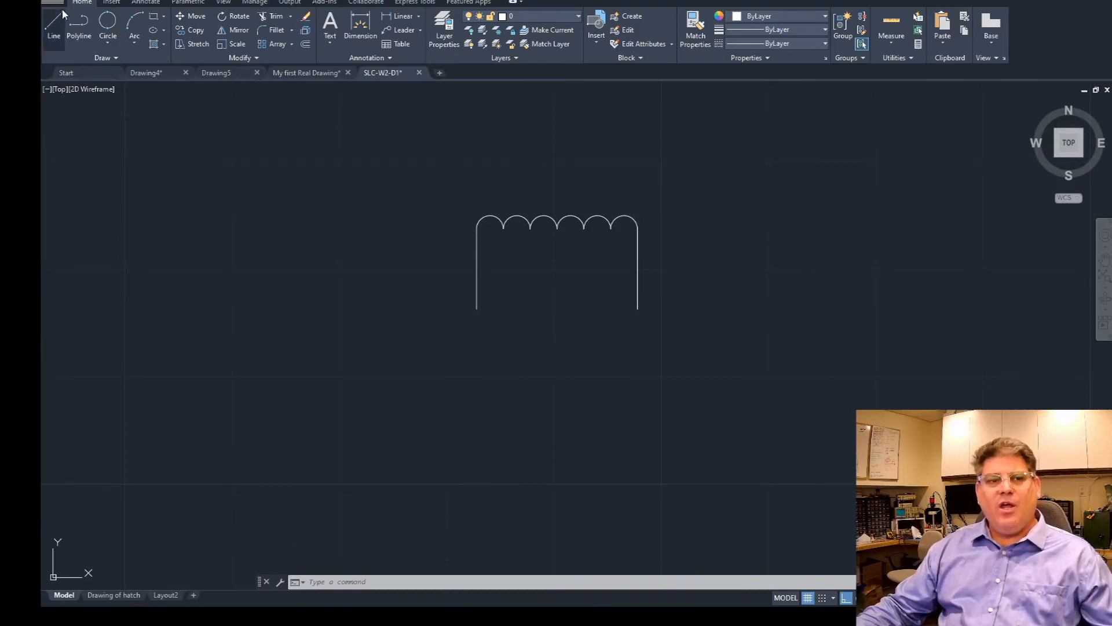
click(111, 3)
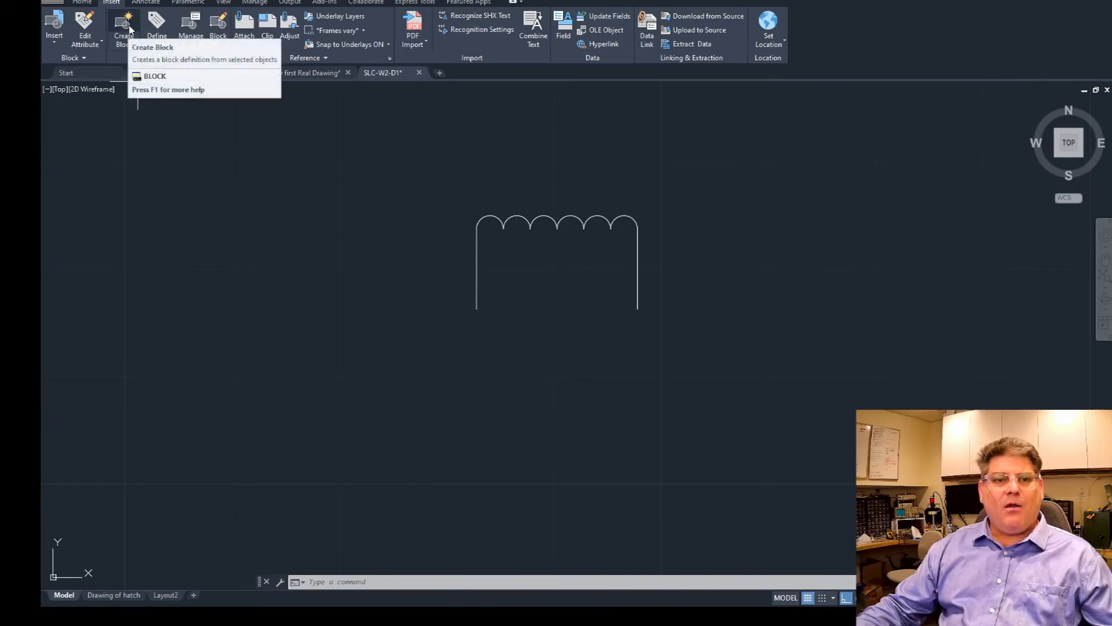
click(132, 46)
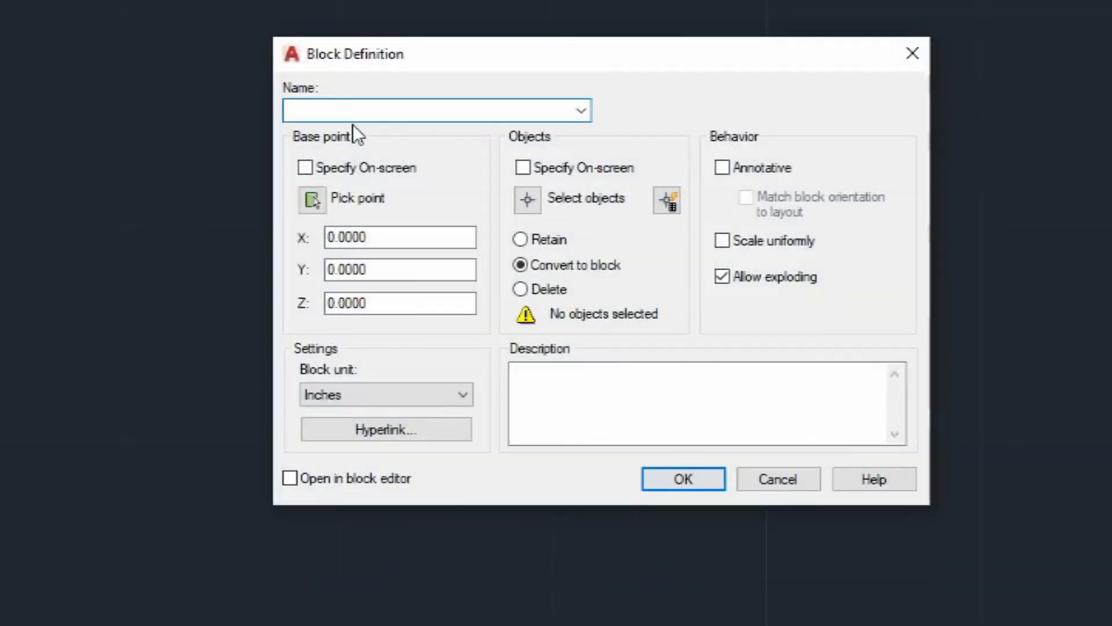
text(Inductor)
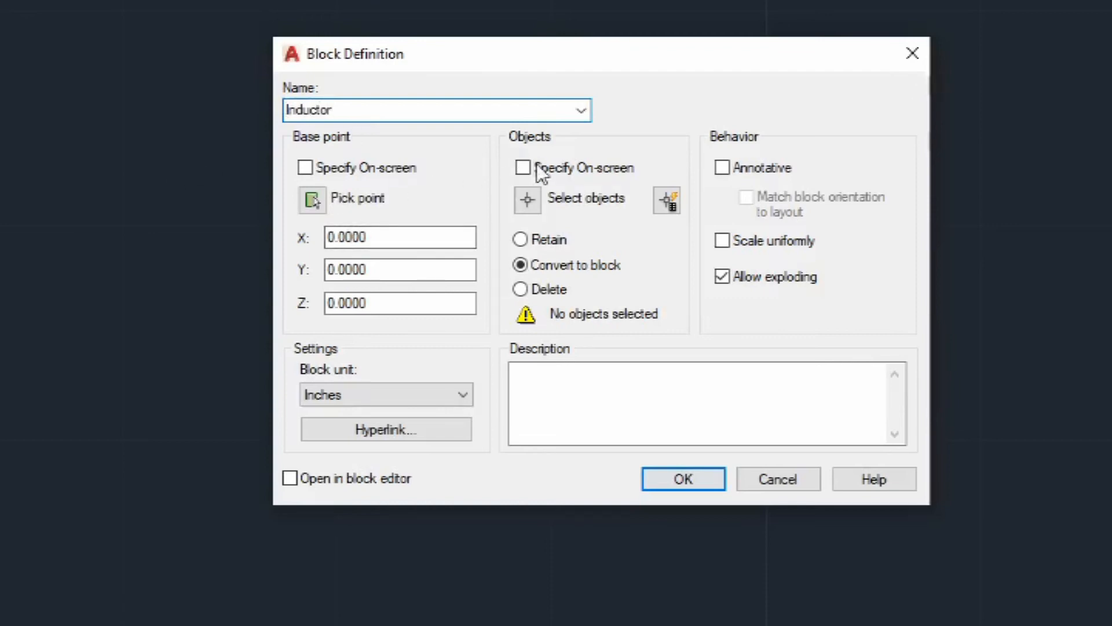
click(529, 196)
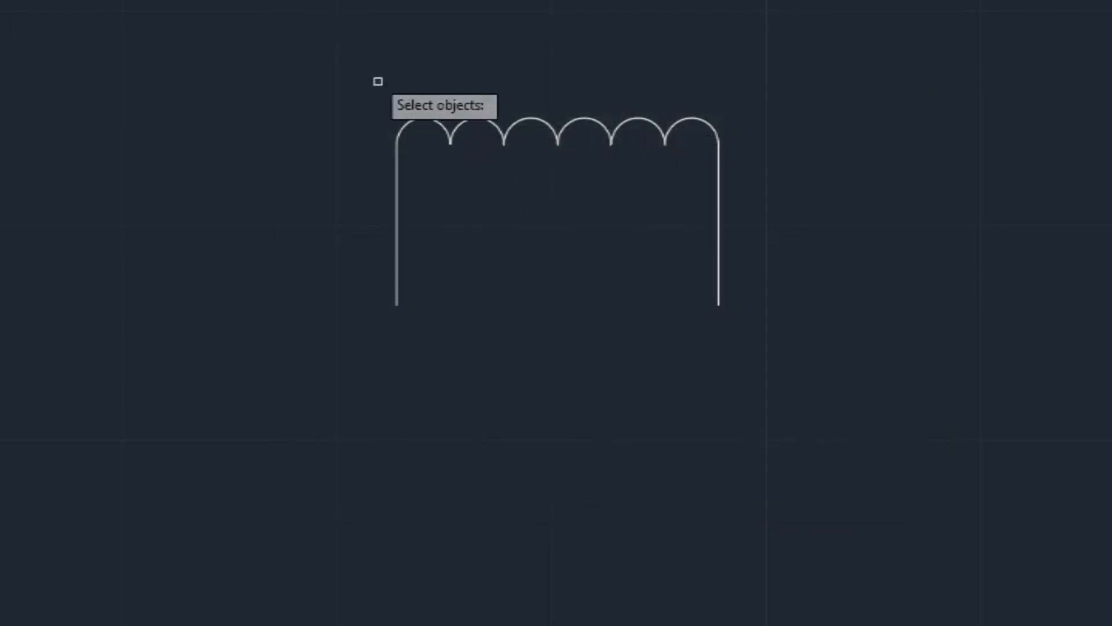
click(325, 40)
click(914, 380)
key(Return)
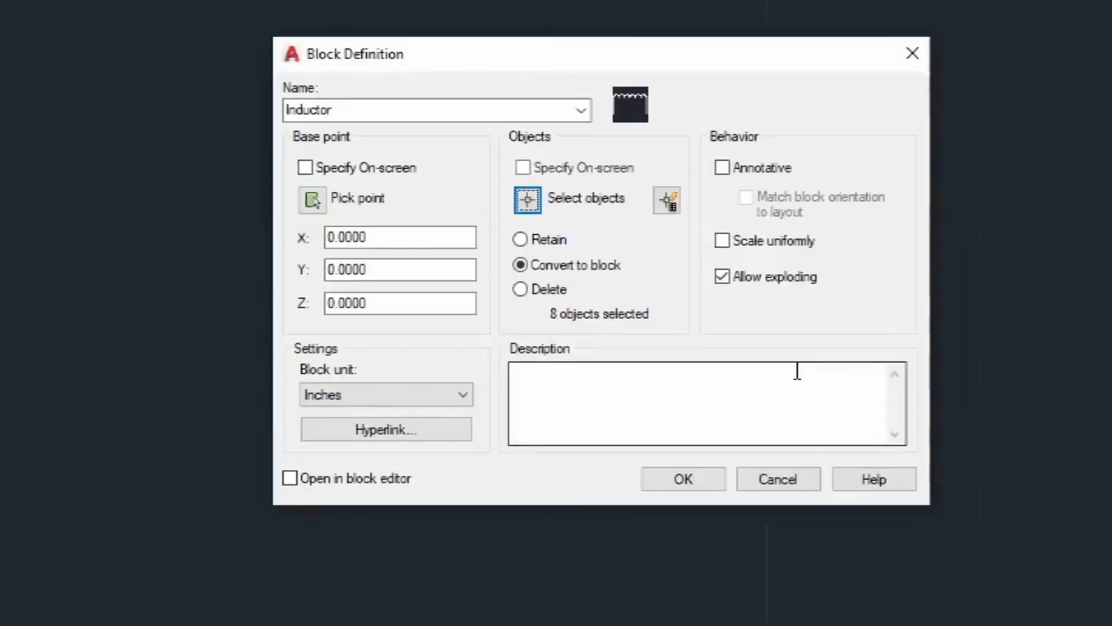
Set the Inductor block's base point at the left lead's lower endpoint and create the block.
click(318, 201)
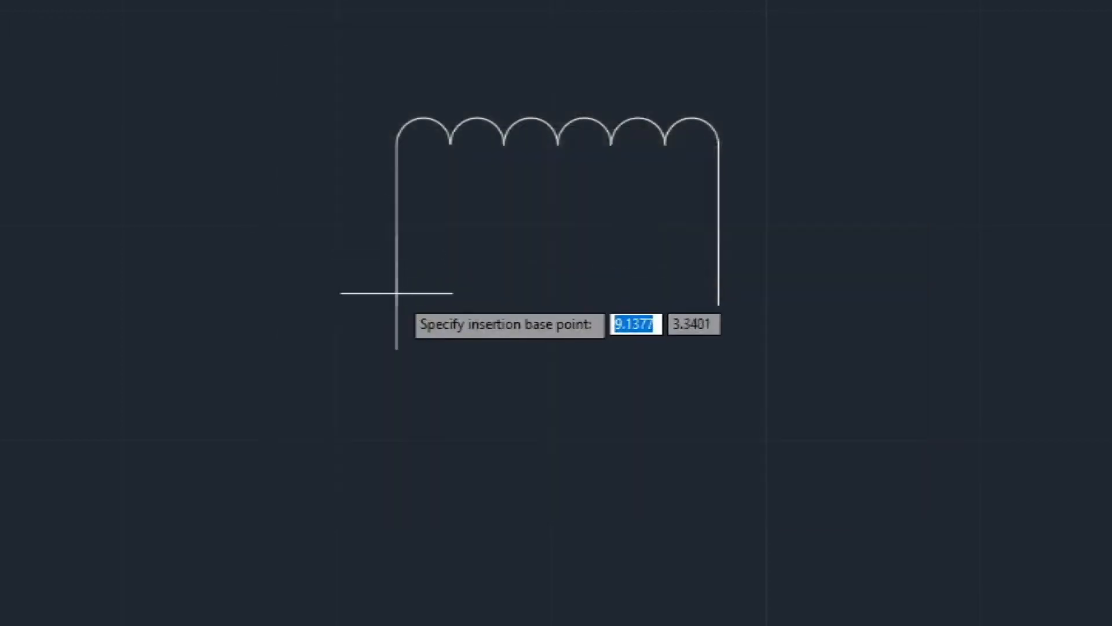
shift+right_click(392, 290)
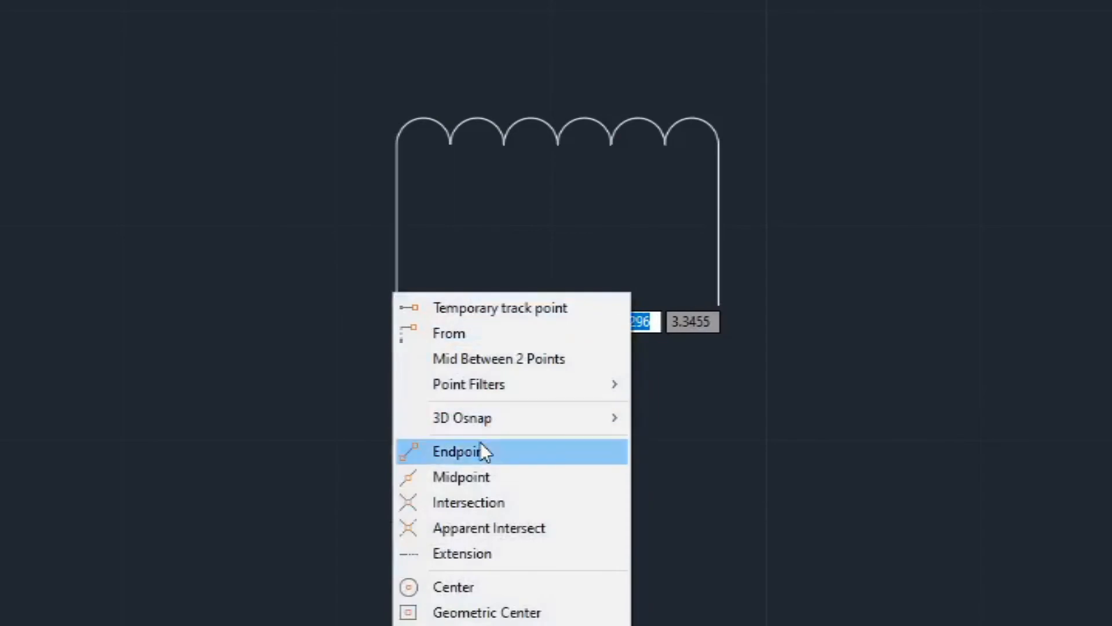
click(483, 452)
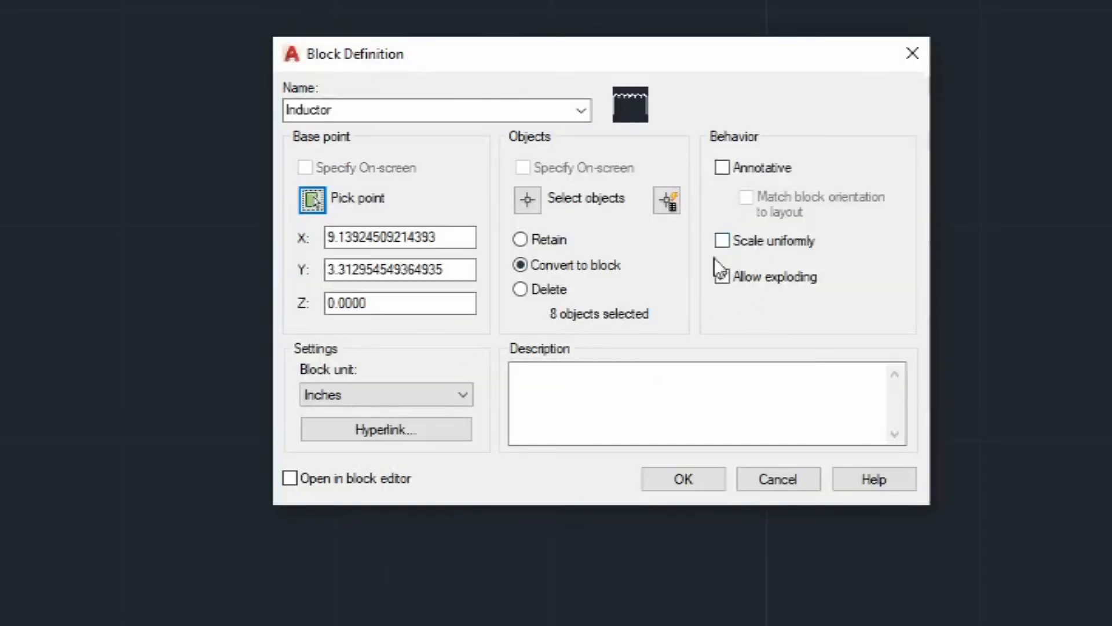
click(683, 478)
click(685, 480)
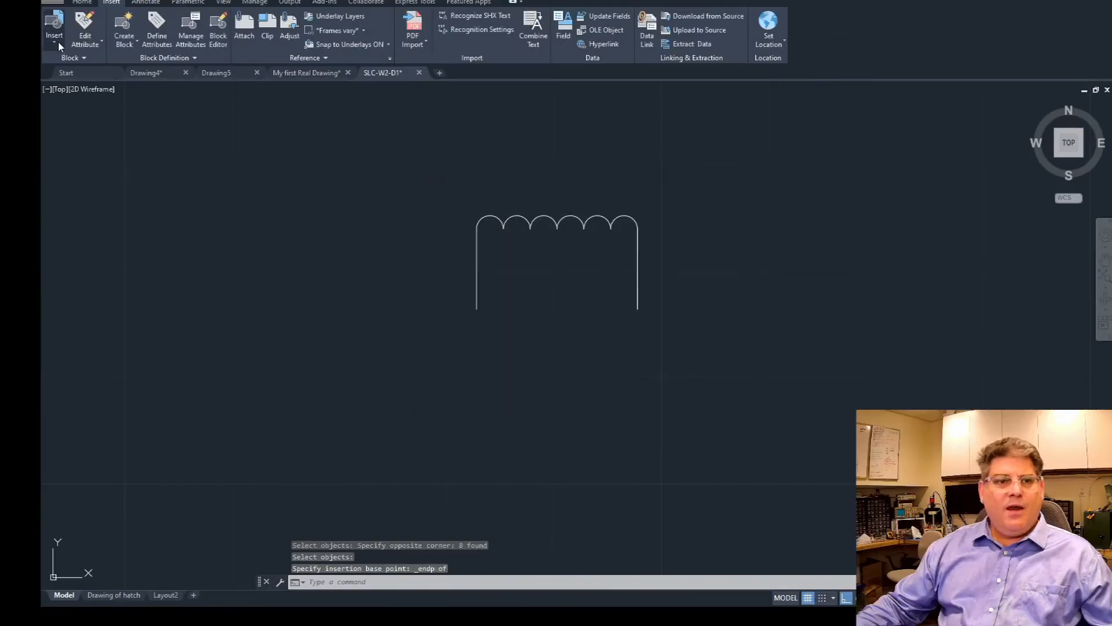
Check the drawing's insertable blocks for the Inductor definition.
click(59, 45)
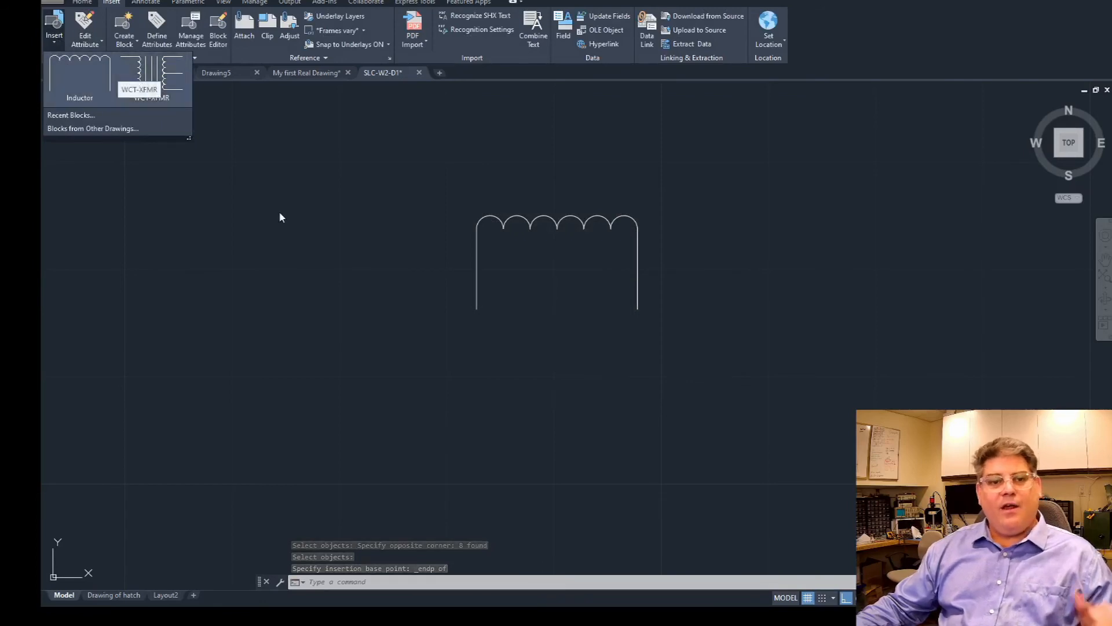
key(Escape)
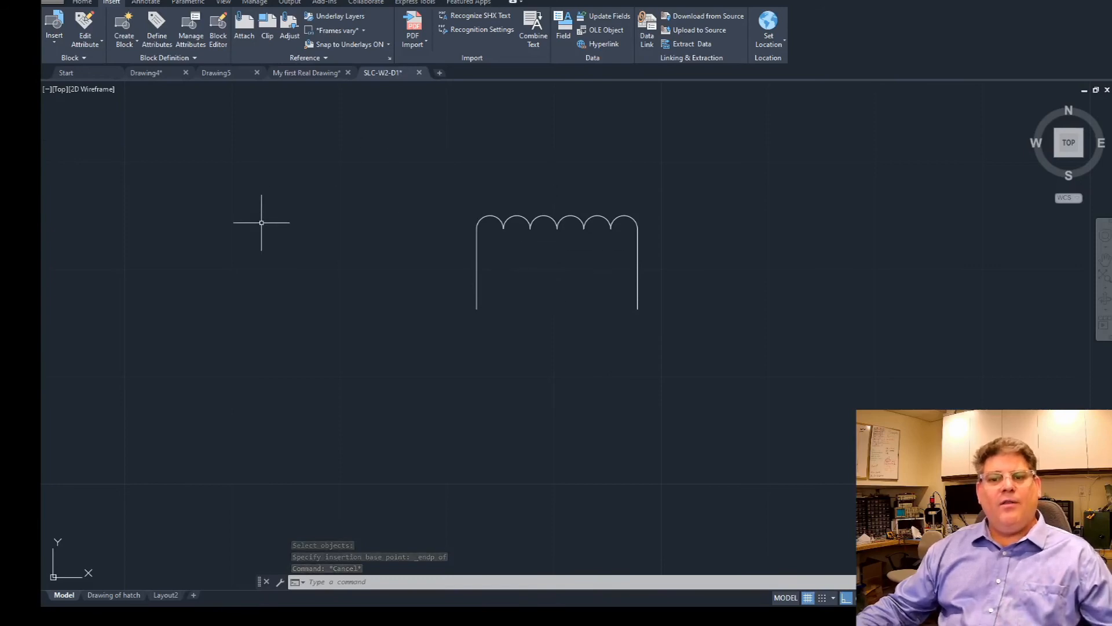
scroll(536, 288, down, 3)
scroll(526, 283, up, 2)
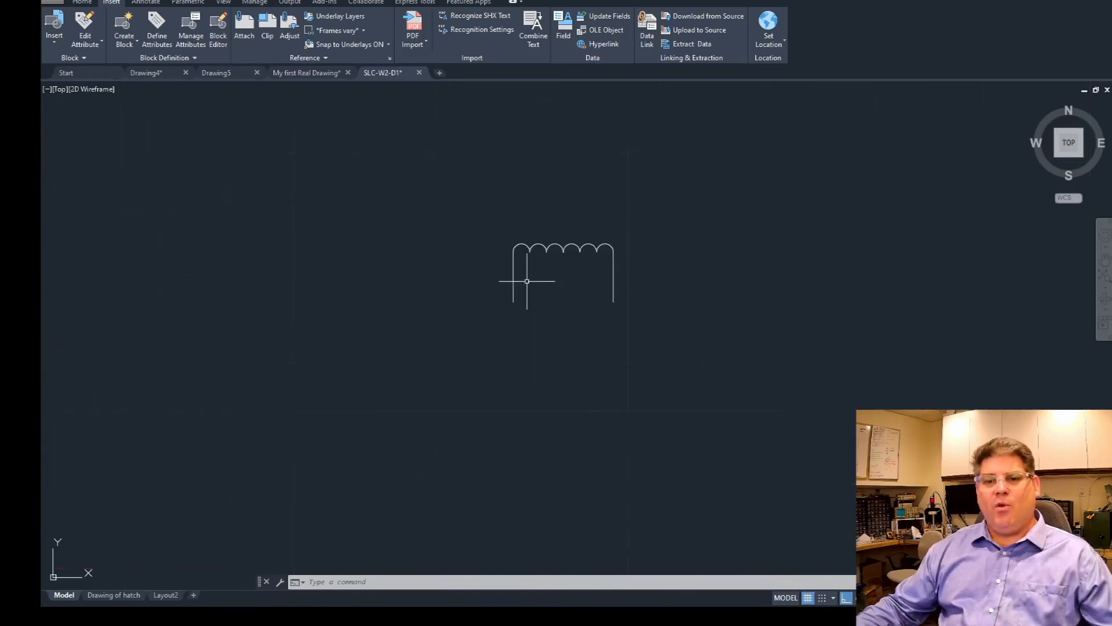
key(Escape)
key(Escape)
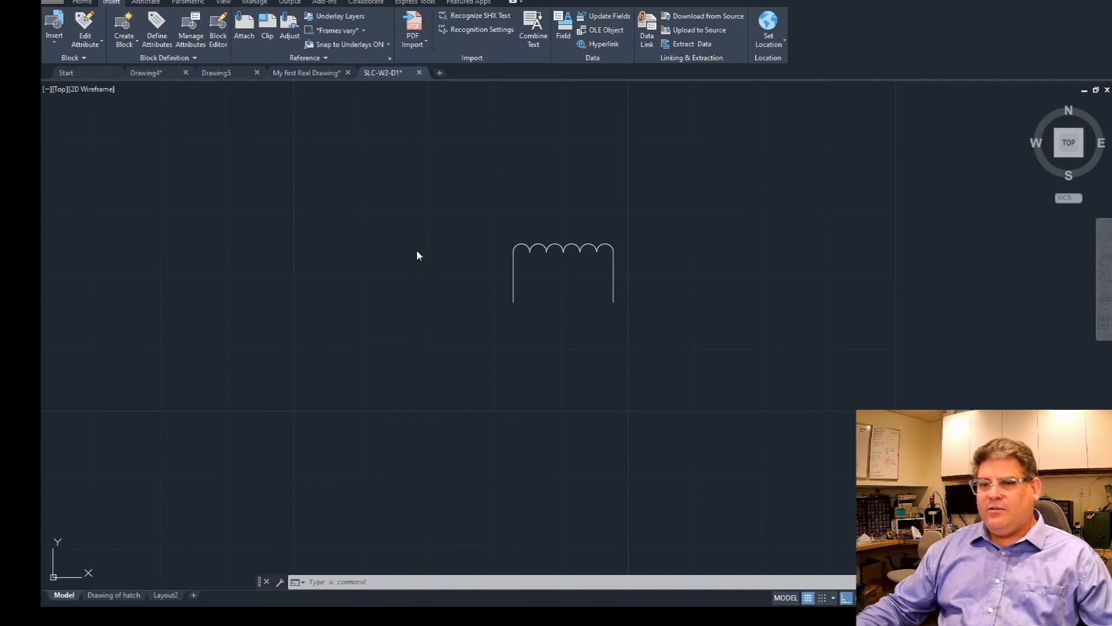
Draw a three-point circle tangent to the upper-right, upper-left and lower-left sides of a lattice diamond just right of the window's centre.
scroll(420, 250, down, 4)
scroll(249, 224, up, 7)
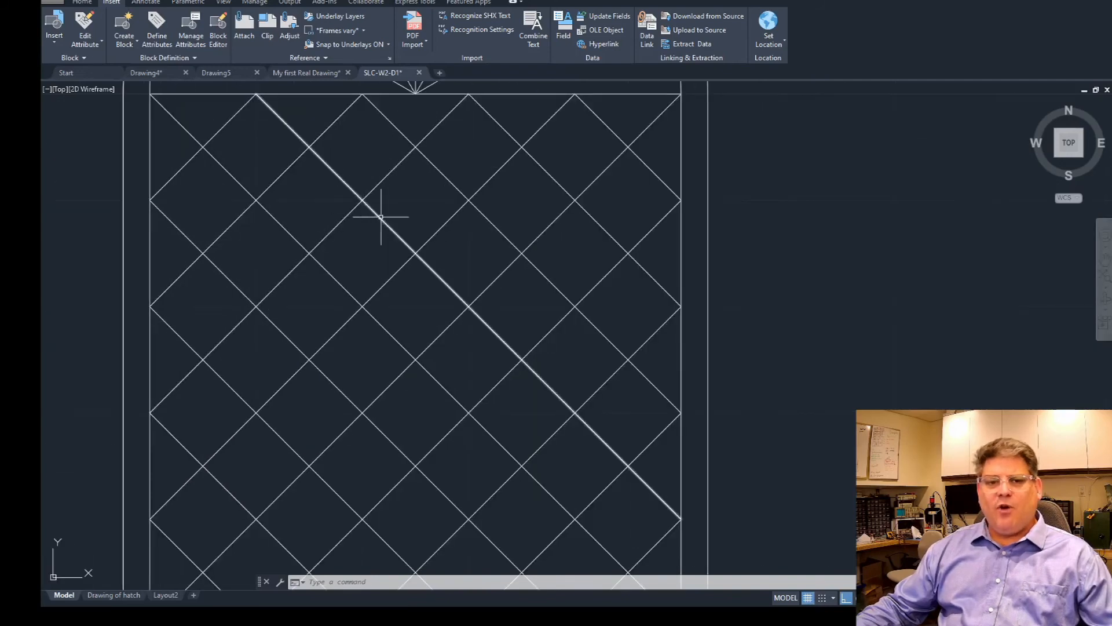
click(82, 3)
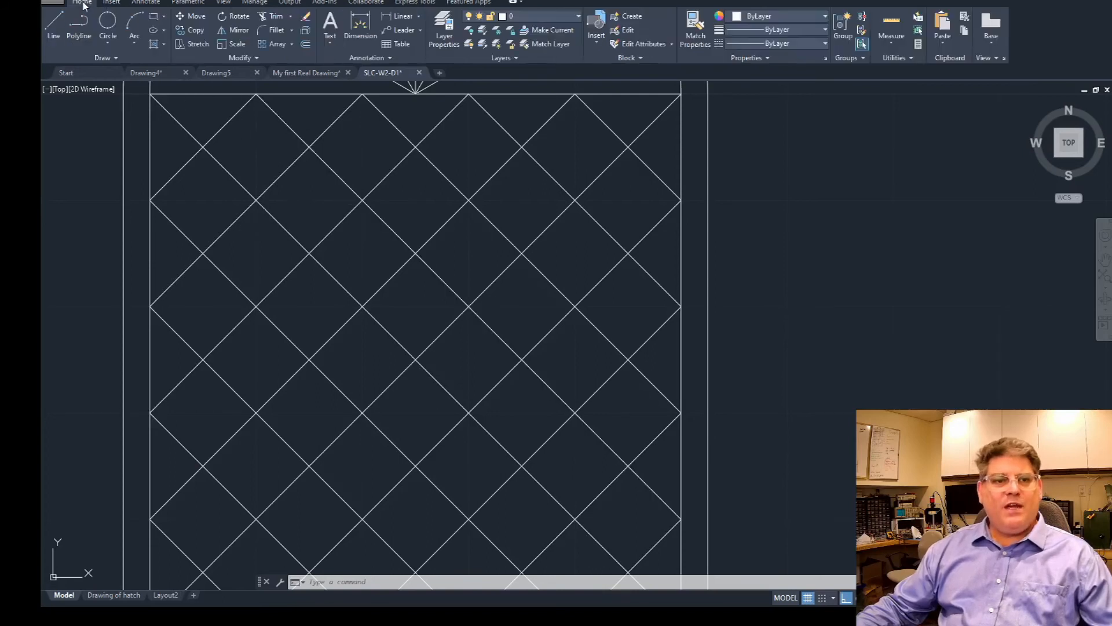
click(111, 41)
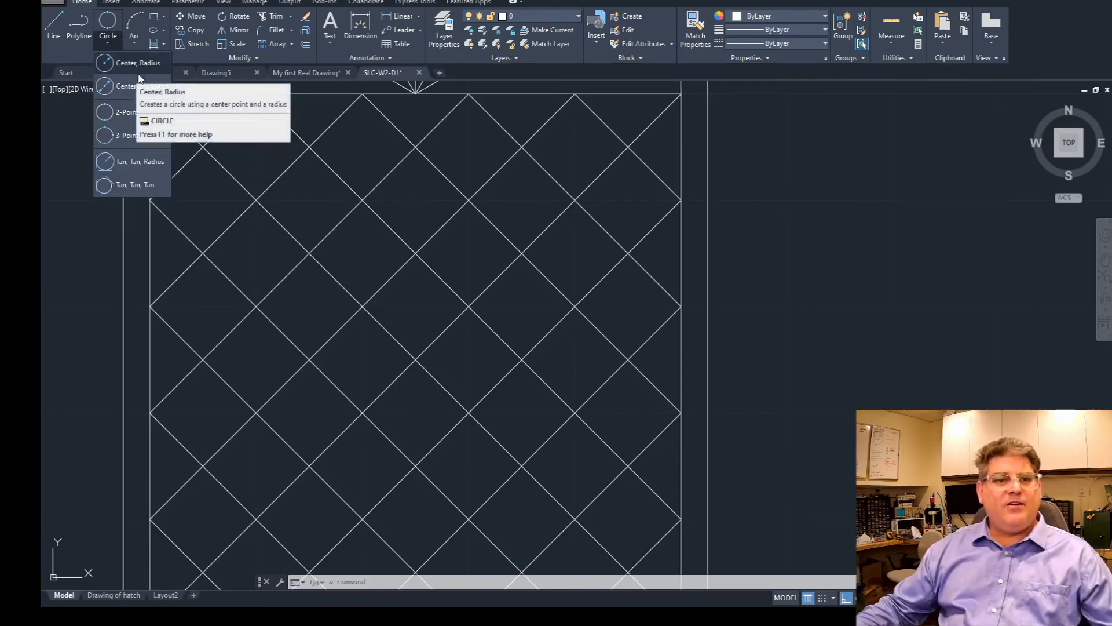
click(133, 138)
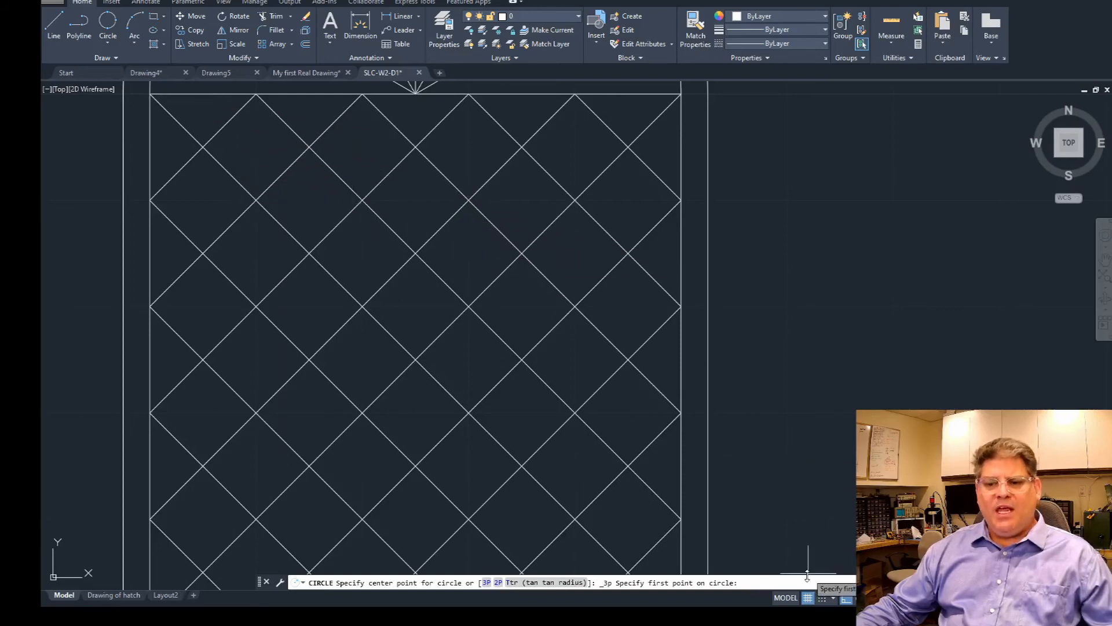
shift+right_click(402, 200)
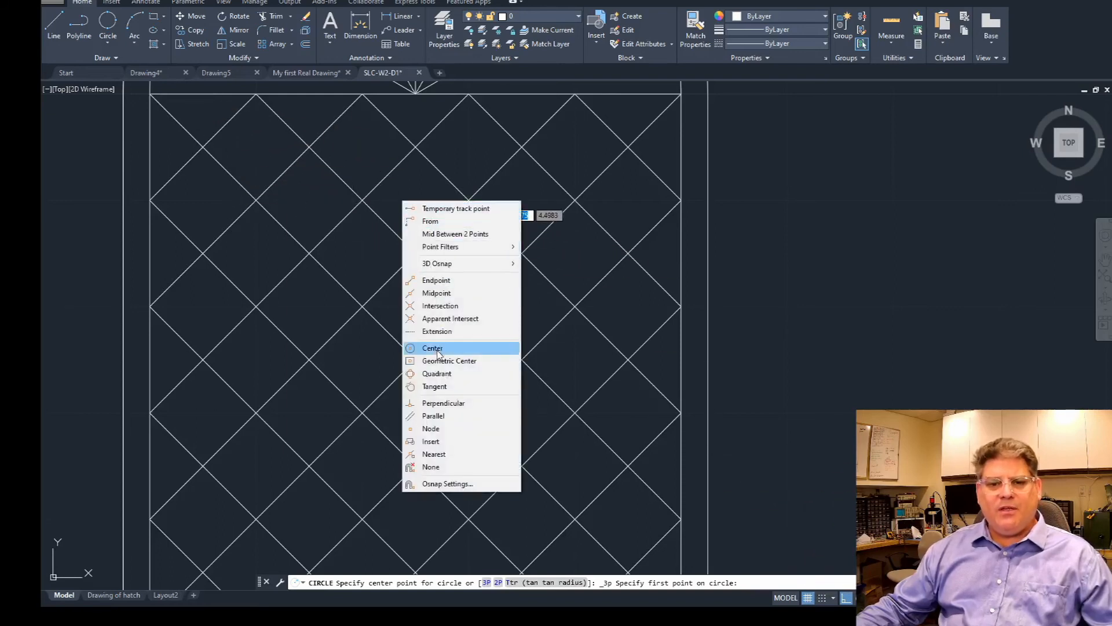
click(450, 387)
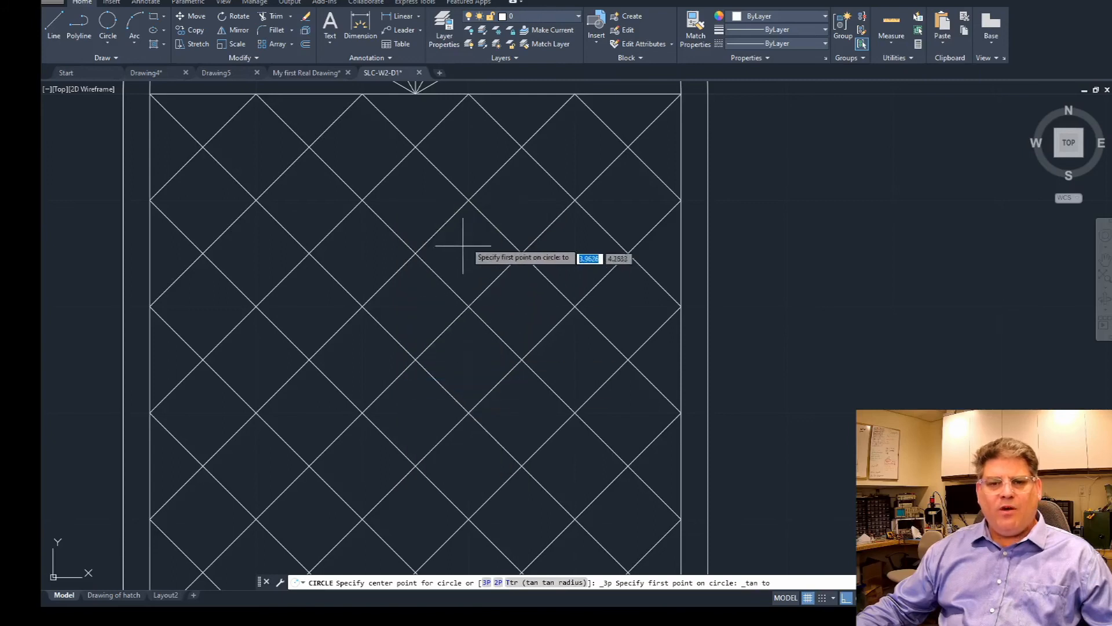
click(488, 223)
shift+right_click(453, 233)
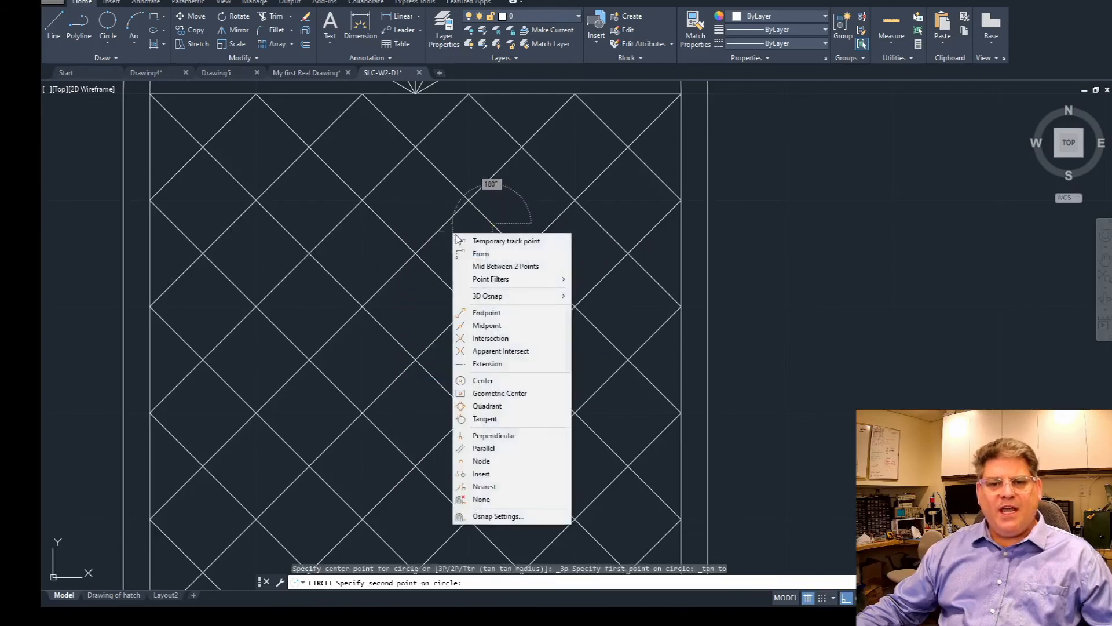
click(490, 418)
click(435, 235)
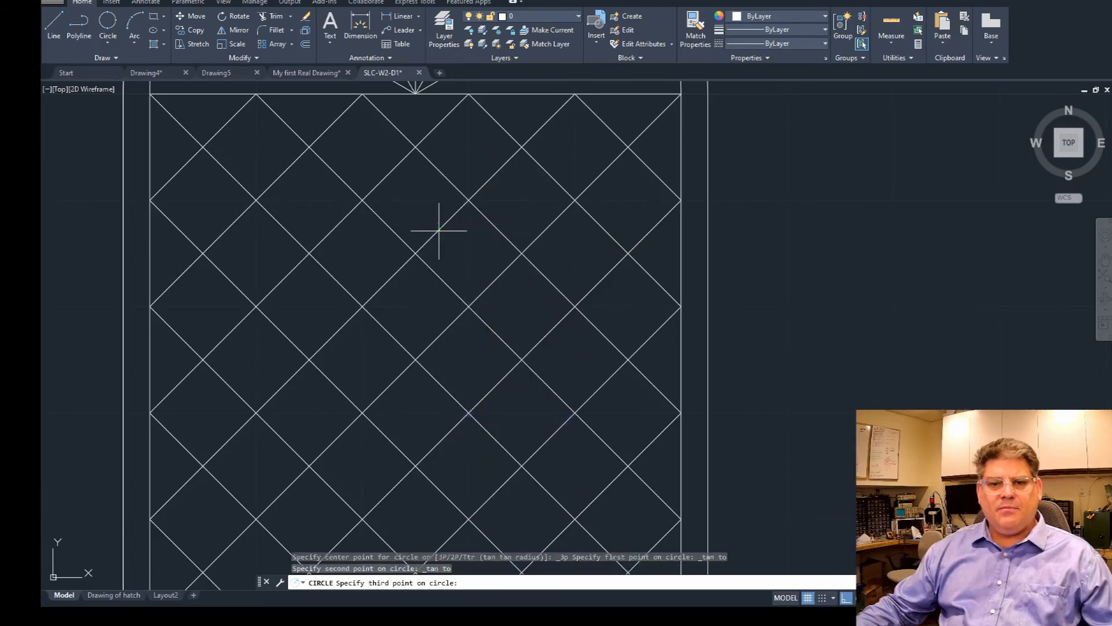
shift+right_click(464, 269)
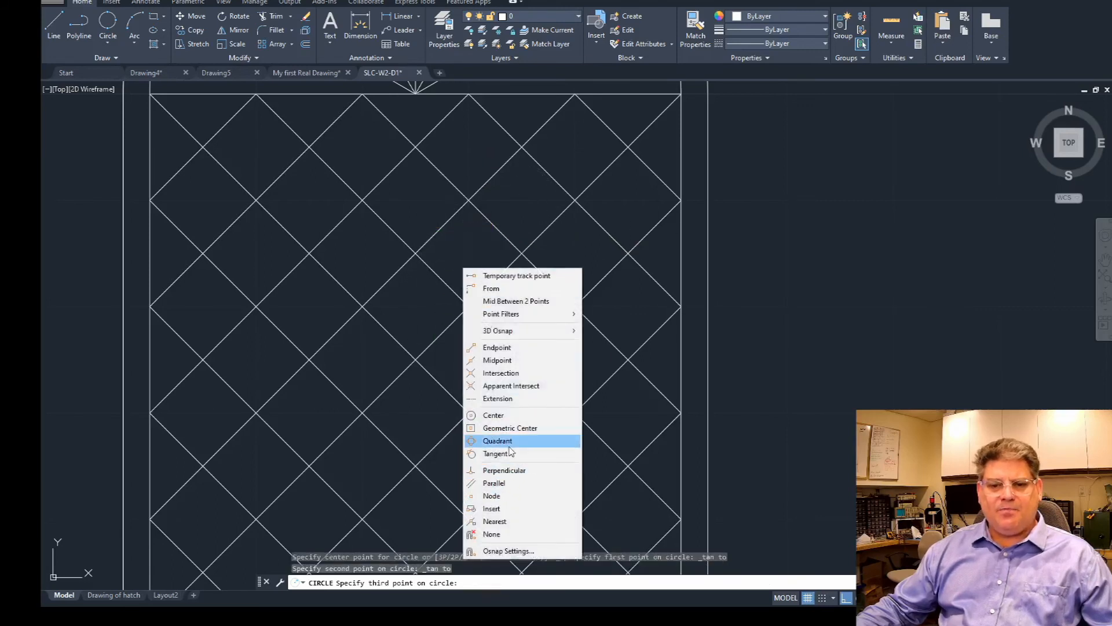
click(496, 454)
click(446, 280)
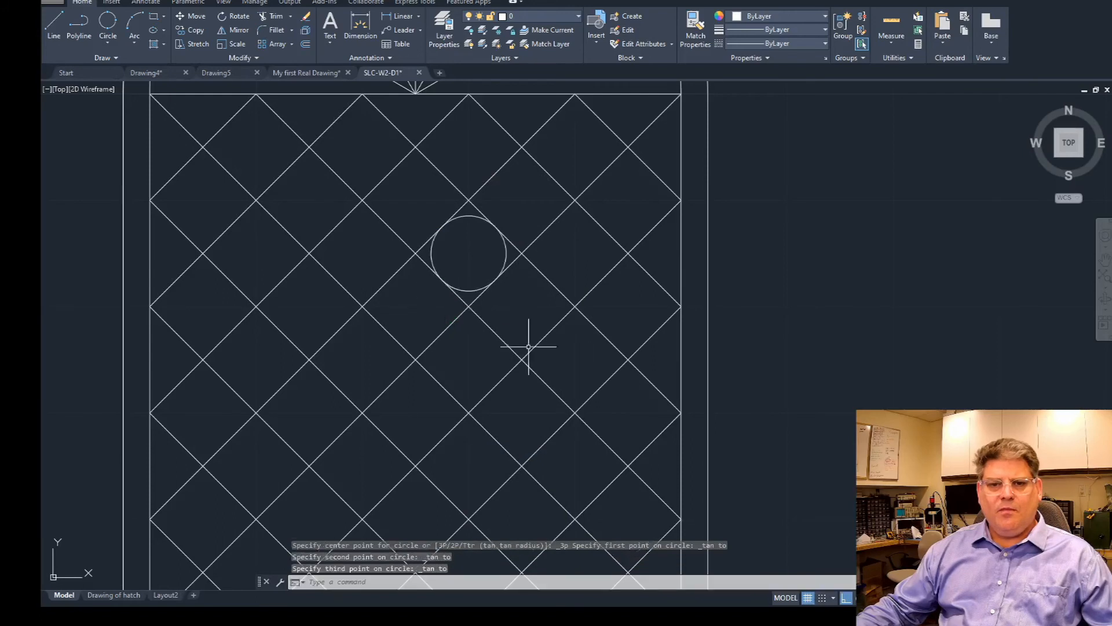
scroll(467, 241, up, 6)
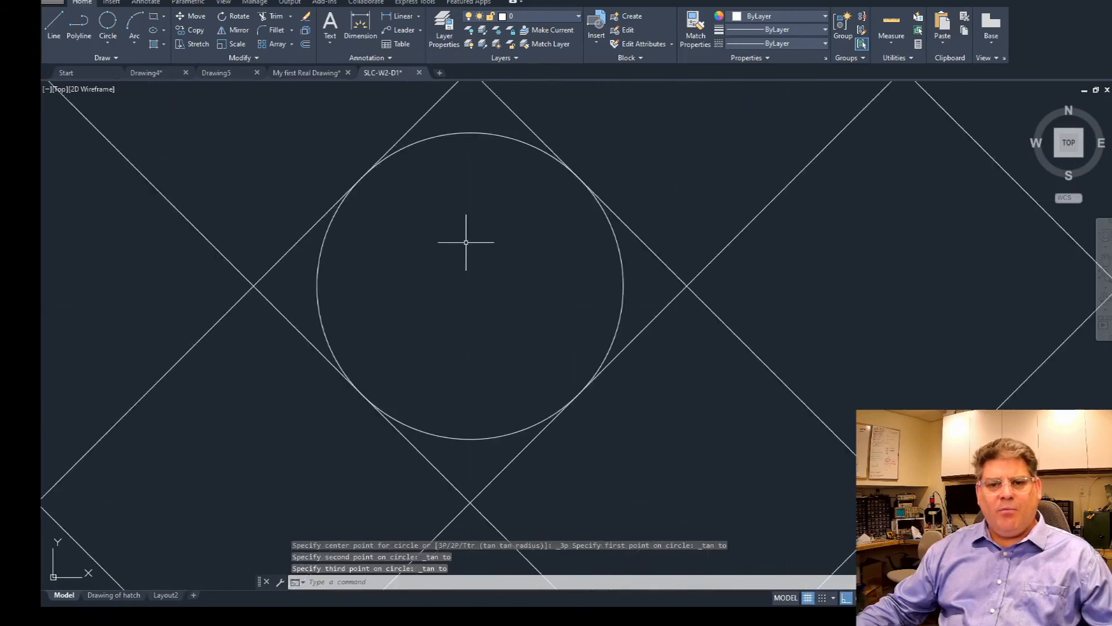
Draw a Tan, Tan, Tan circle touching three sides of the lattice diamond directly left of the first circle.
click(107, 43)
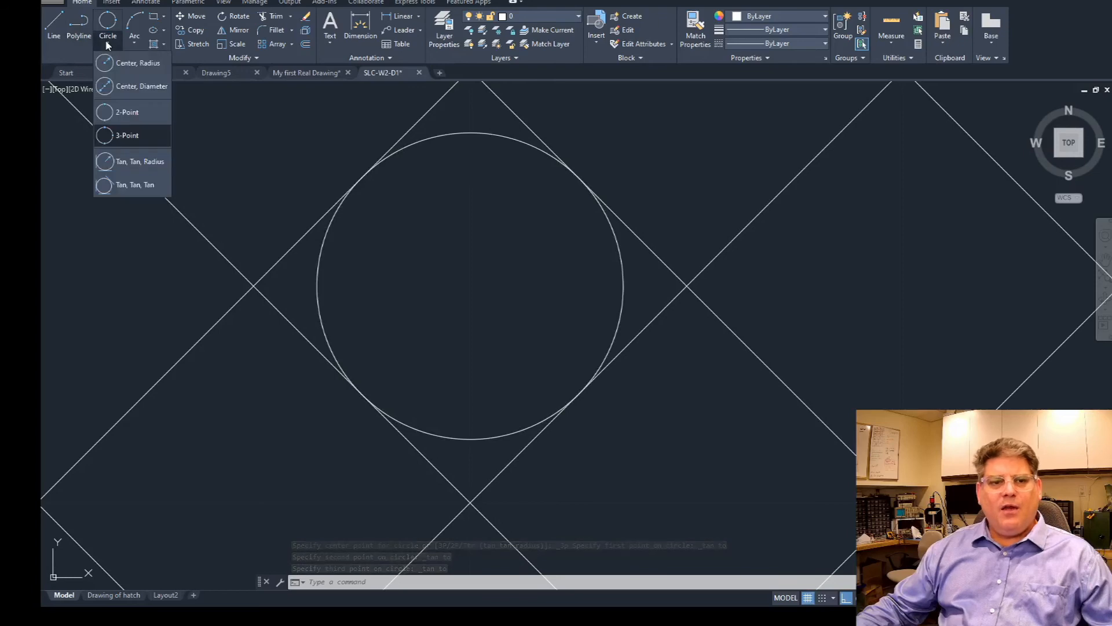
click(134, 185)
scroll(360, 255, down, 4)
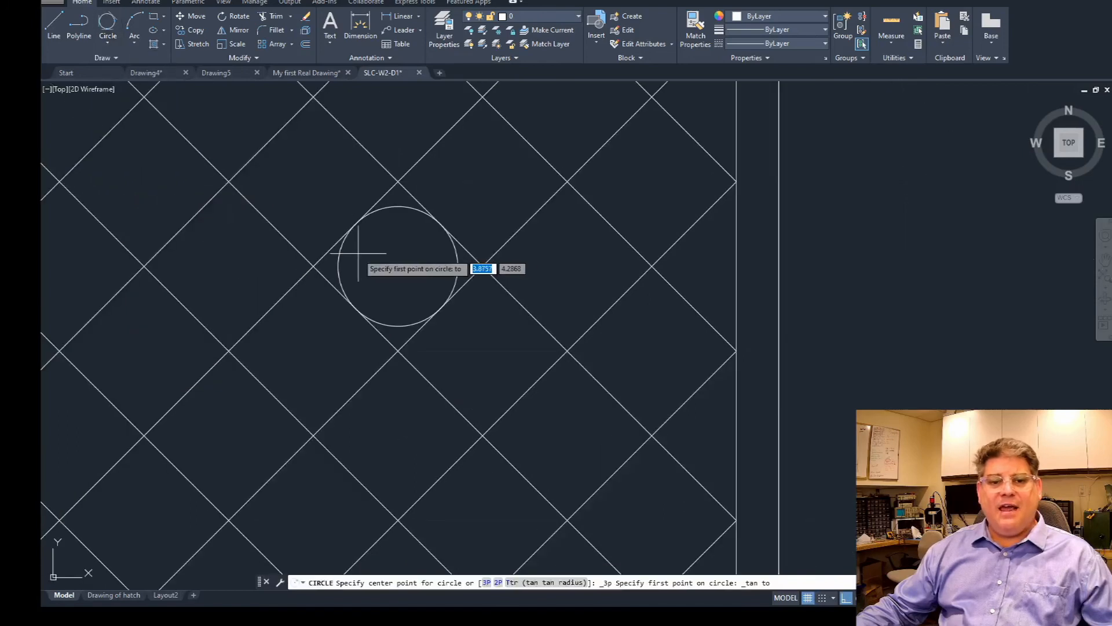
click(261, 221)
click(197, 218)
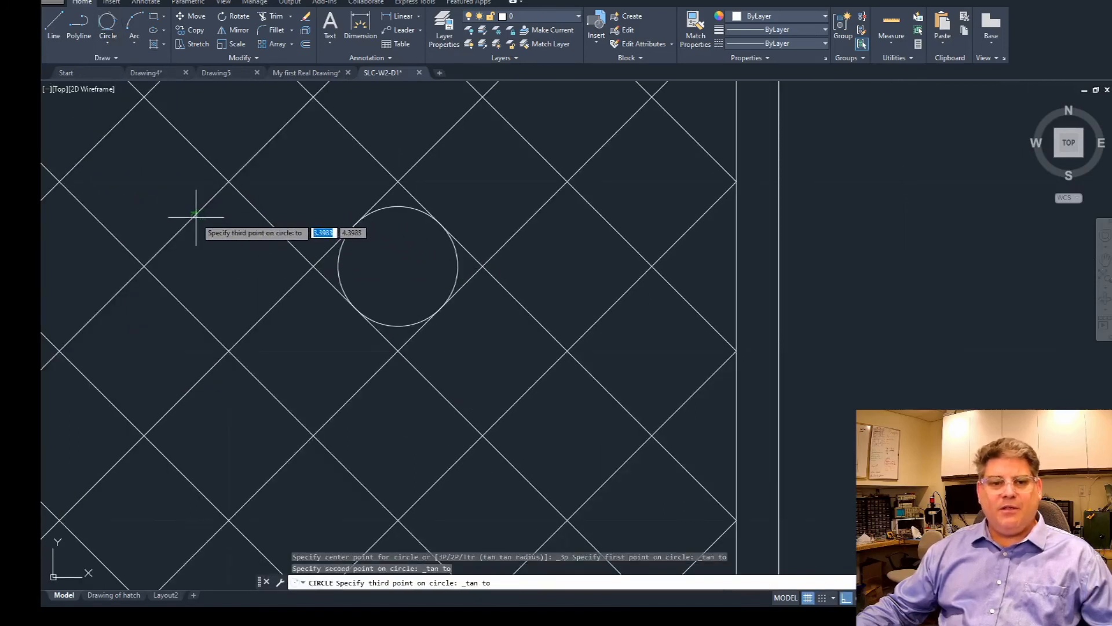
click(191, 304)
scroll(368, 290, down, 4)
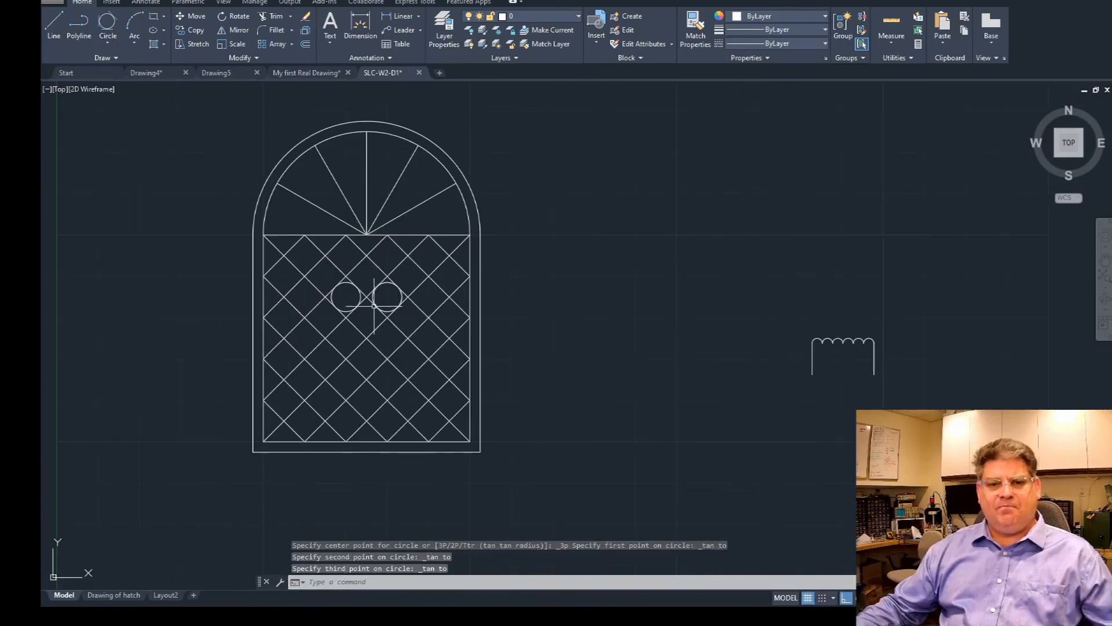
Hatch the interiors of both lattice circles with the SOLID pattern.
scroll(374, 305, up, 3)
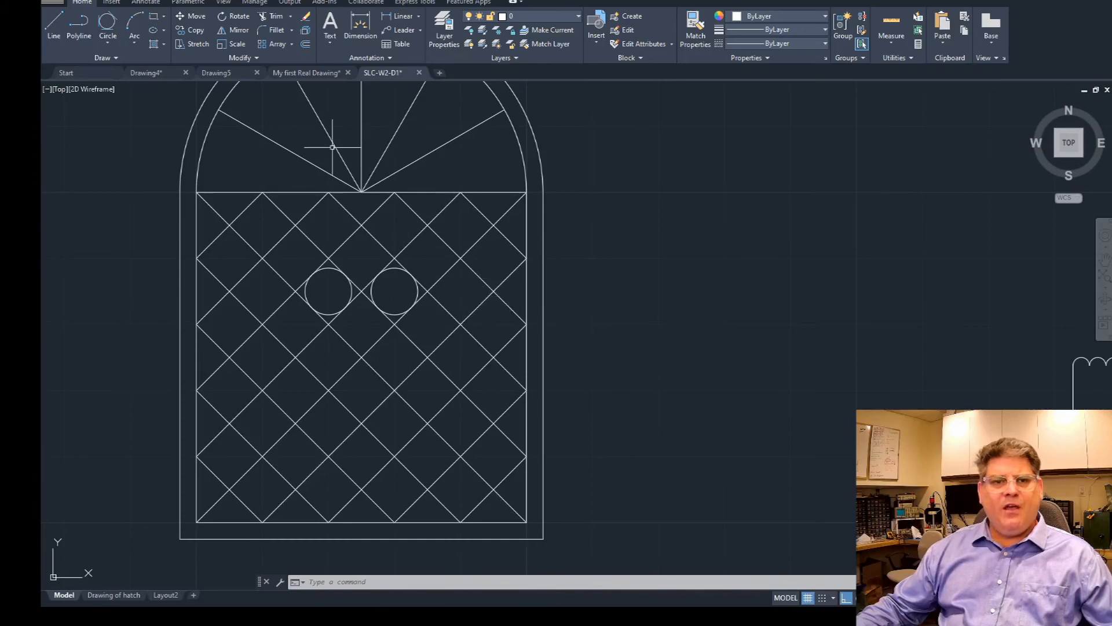
click(164, 45)
click(155, 48)
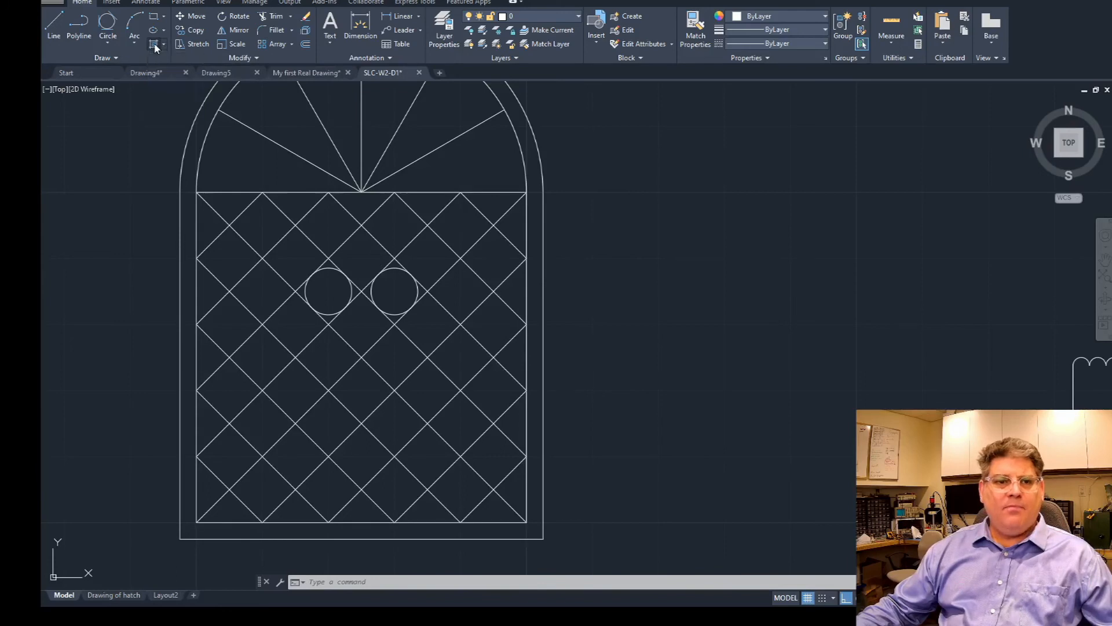
click(155, 47)
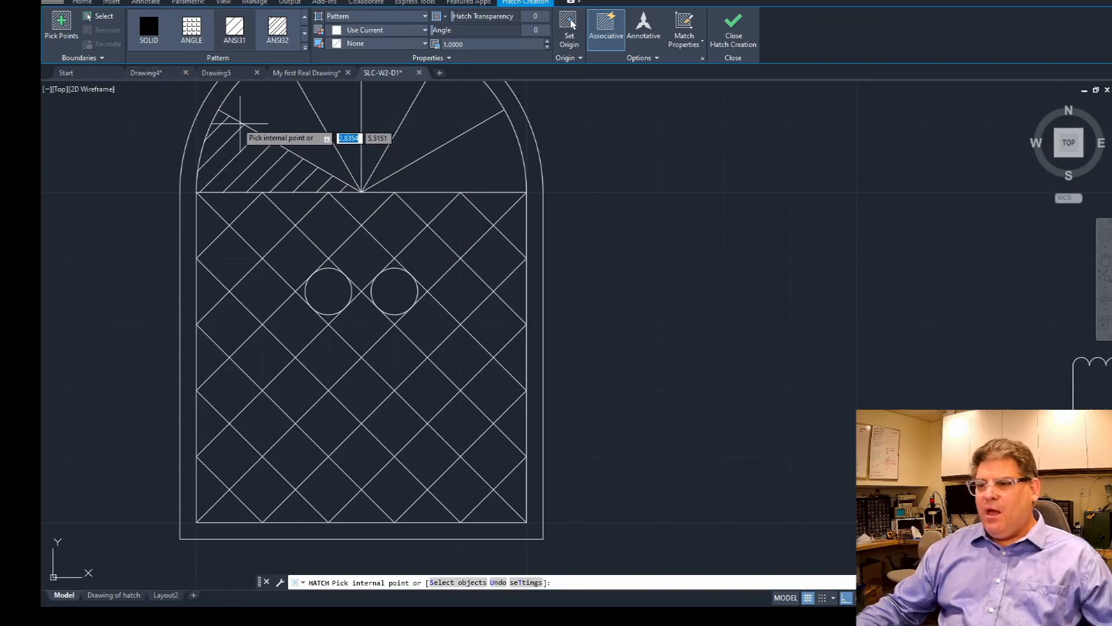
click(149, 29)
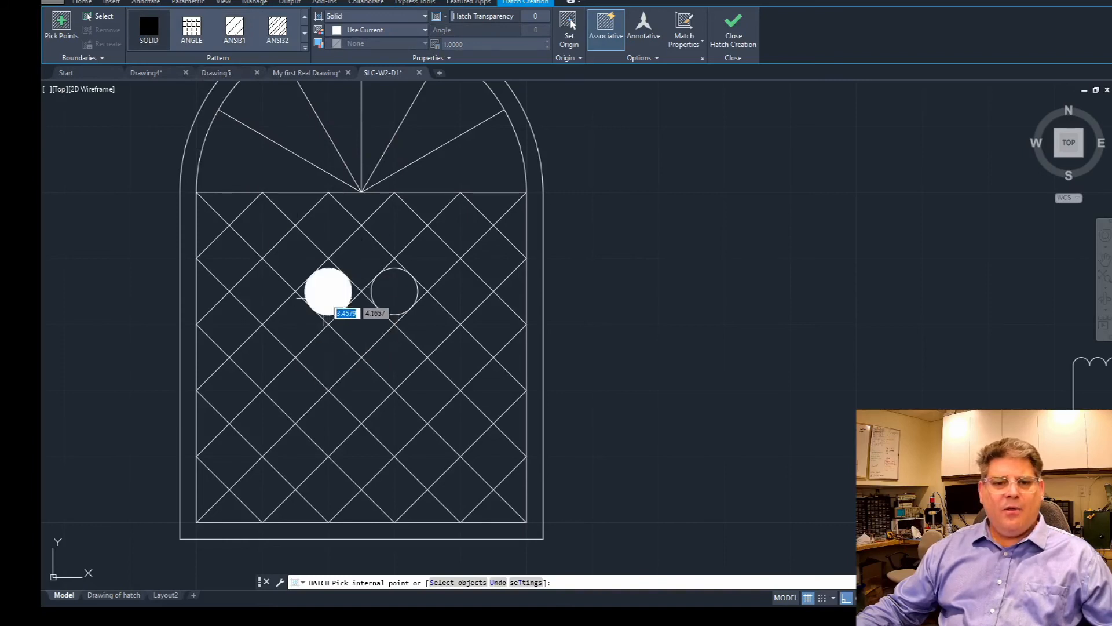
click(328, 291)
click(394, 291)
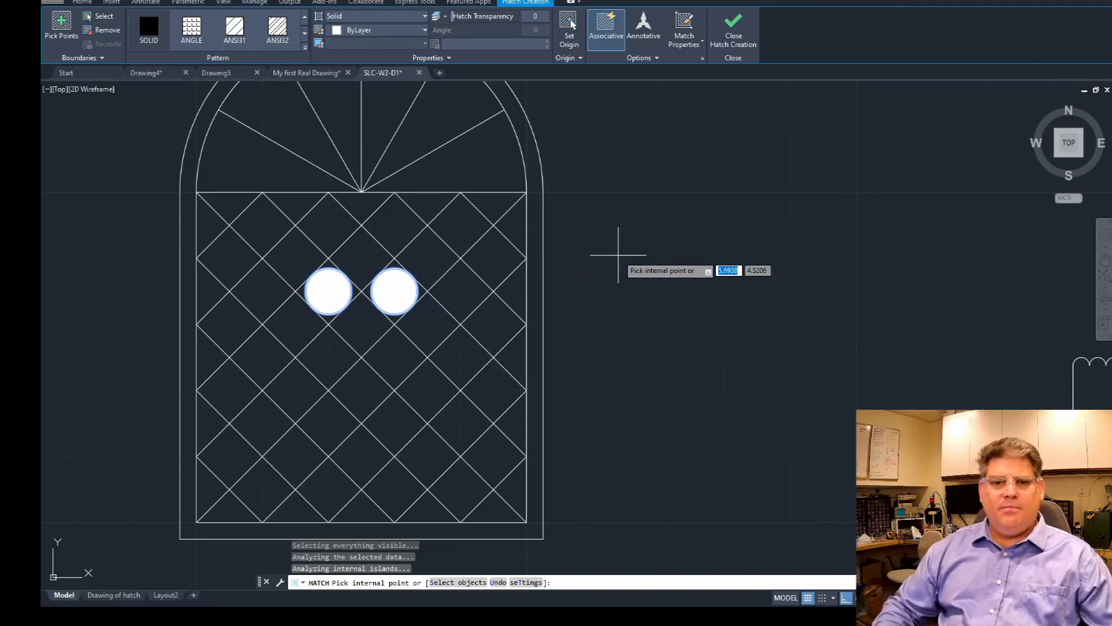
key(Return)
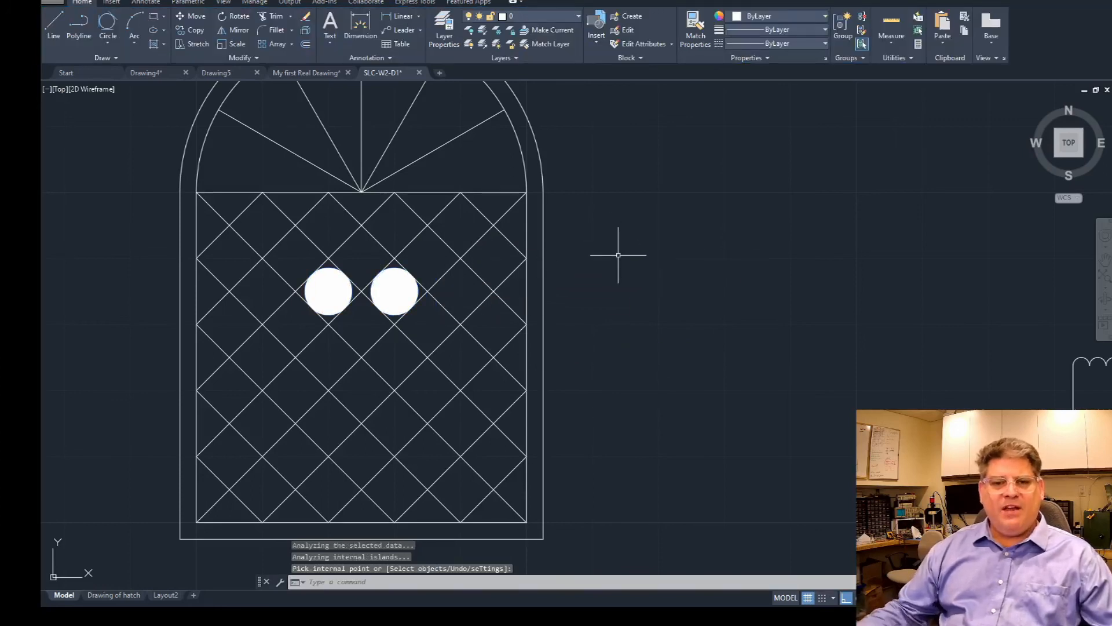
key(Escape)
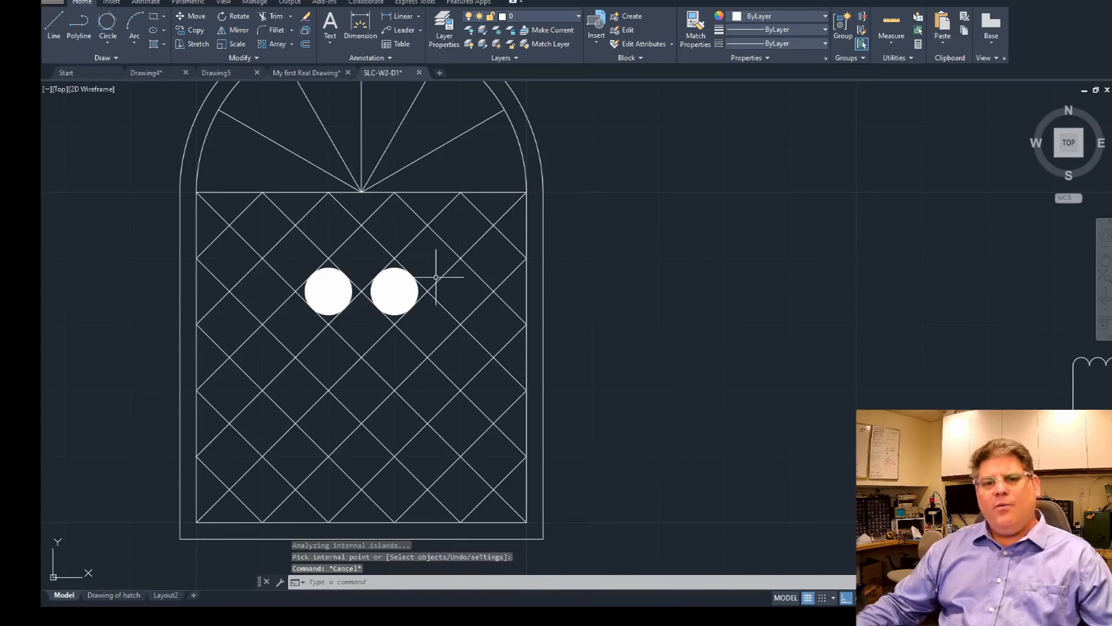
Change the hatch pattern in the two lattice circles to ANSI32.
scroll(460, 292, down, 2)
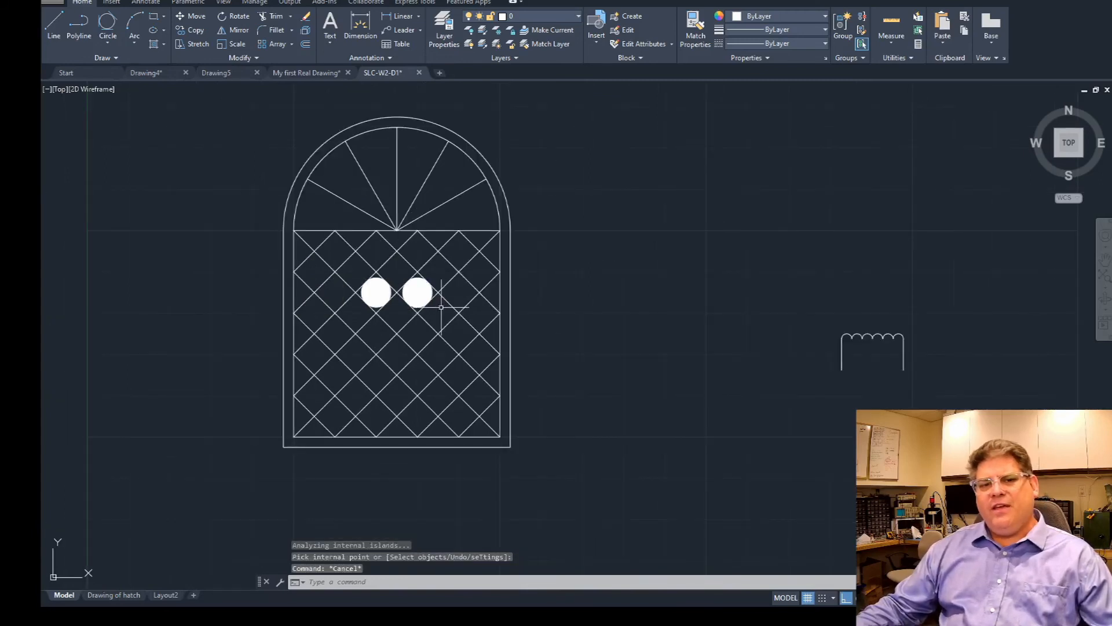
scroll(420, 300, up, 2)
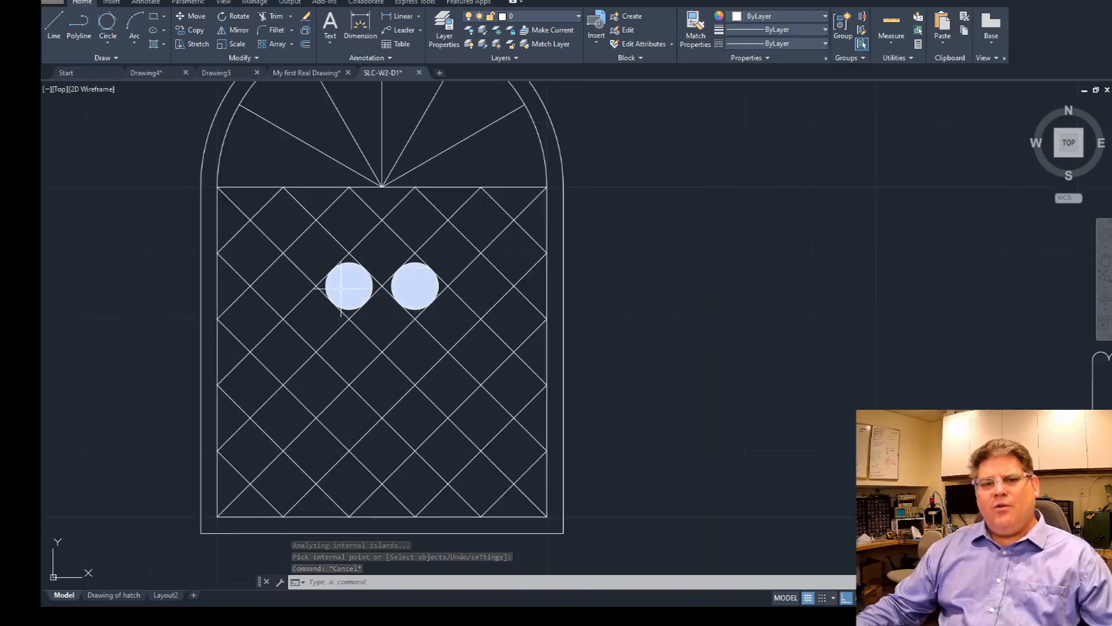
click(415, 285)
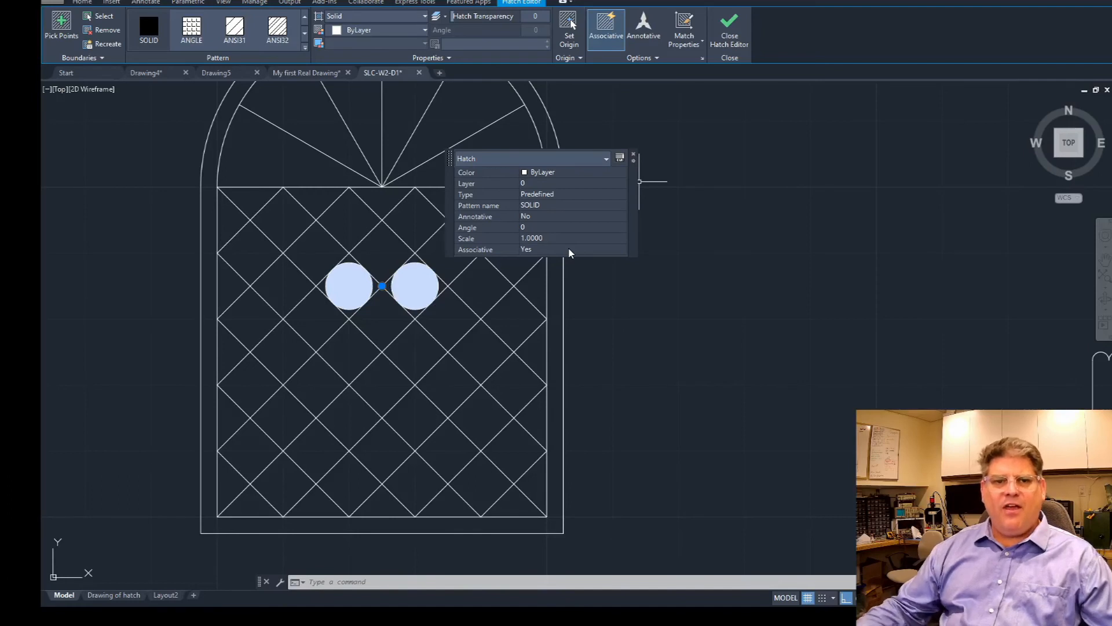
click(234, 29)
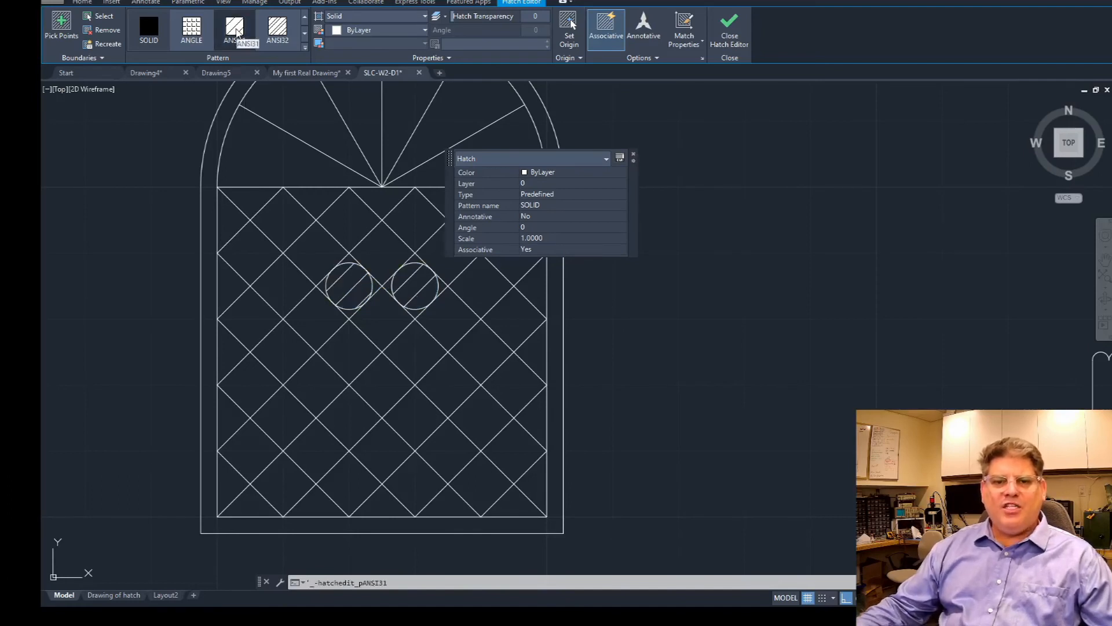
click(278, 28)
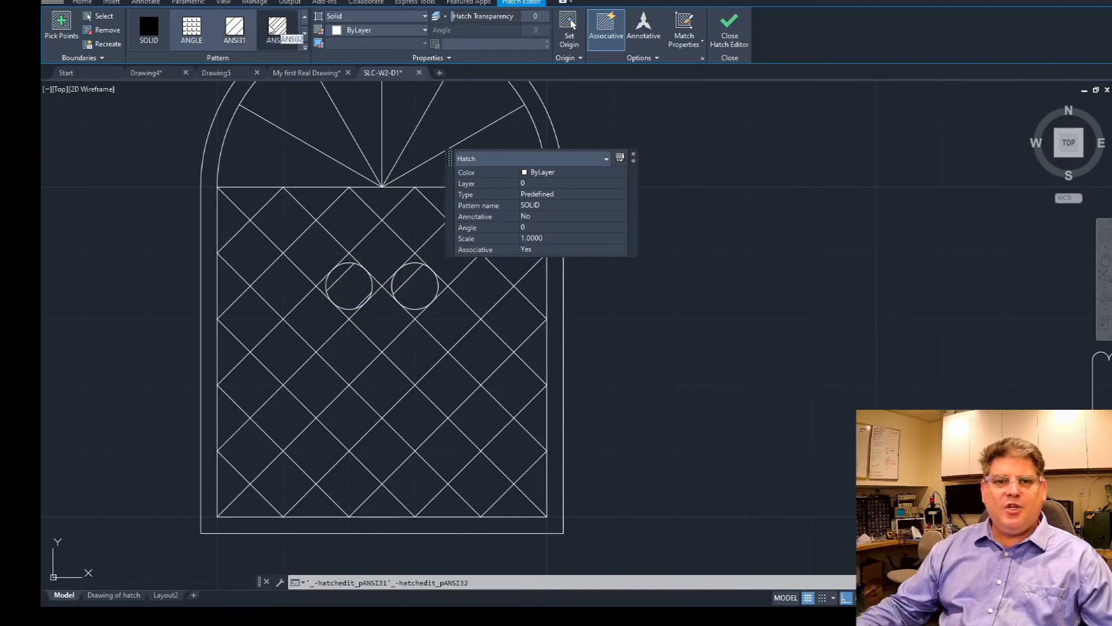
click(235, 29)
click(278, 29)
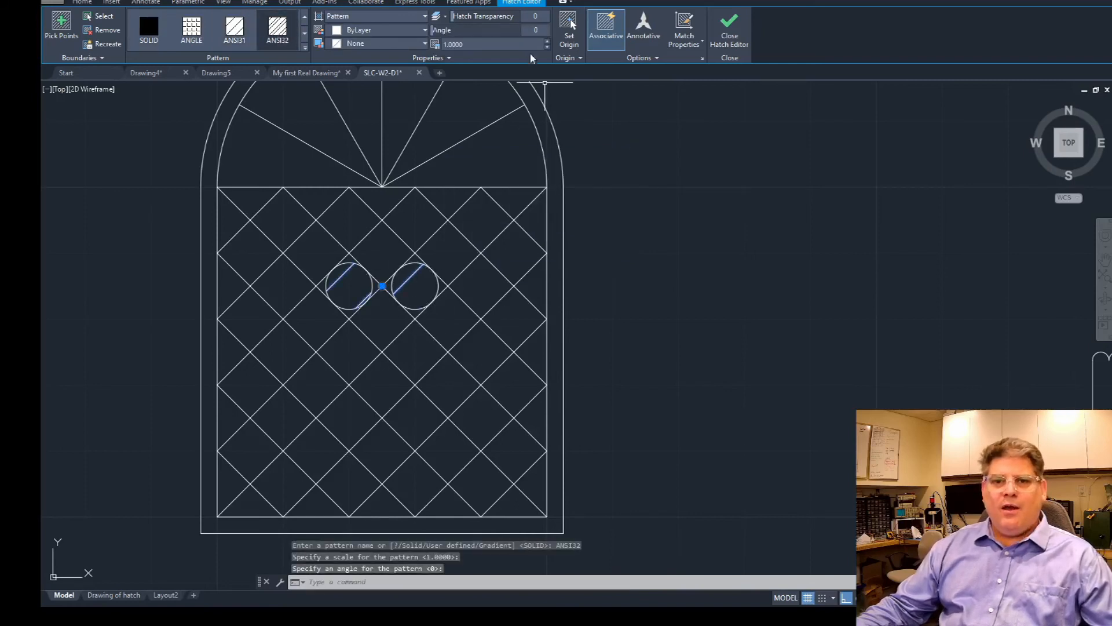
Set the circles' hatch scale to 0.25 and finish editing the hatch.
click(491, 47)
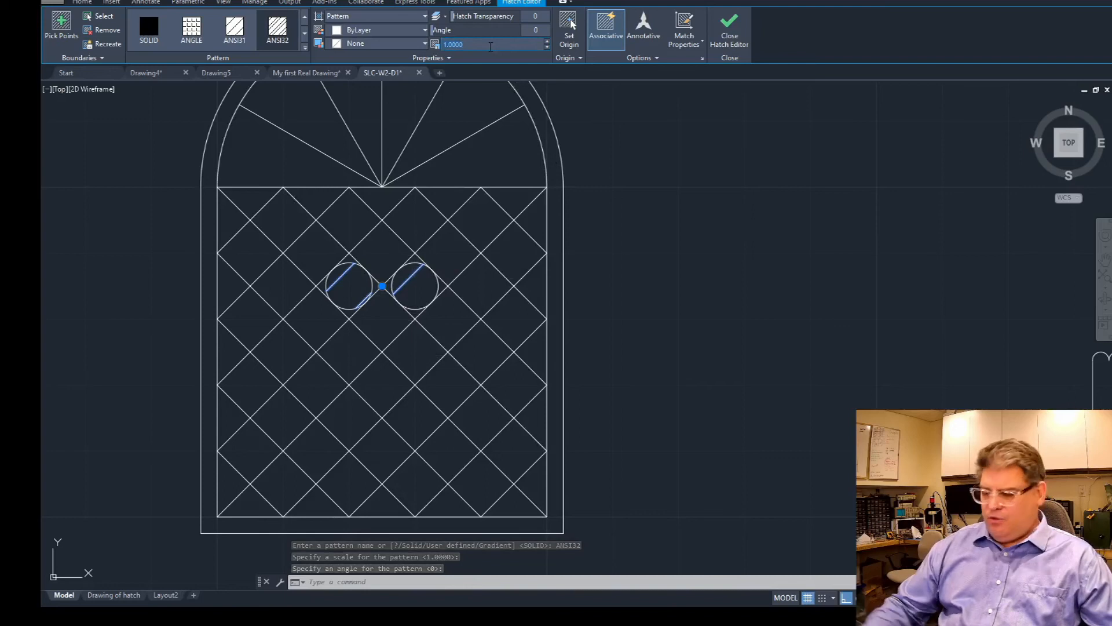
text(.25)
key(Return)
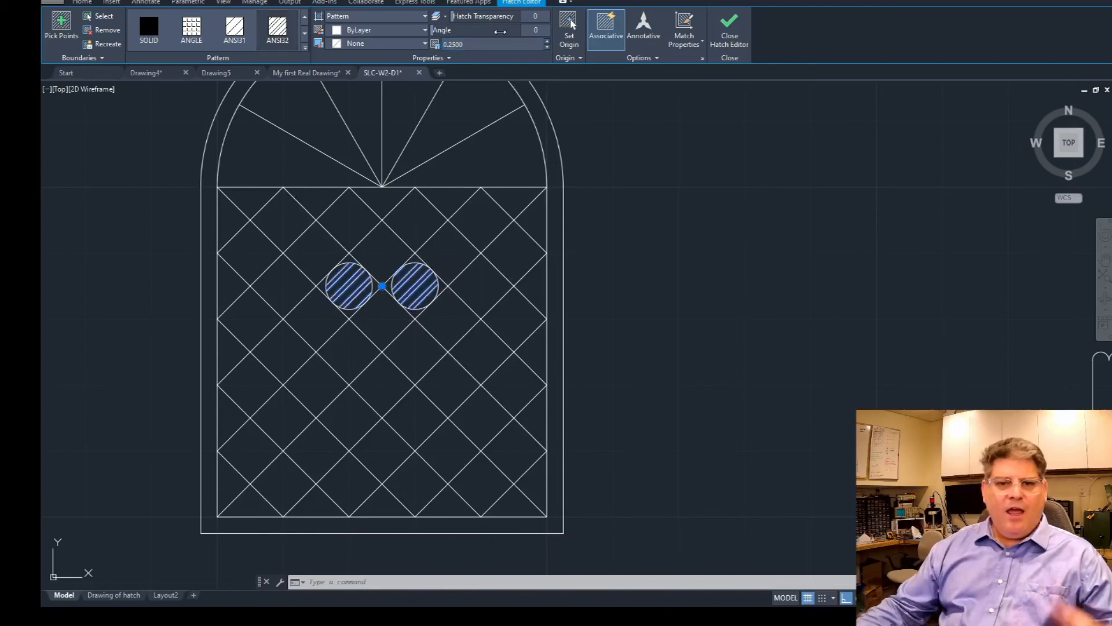
key(Escape)
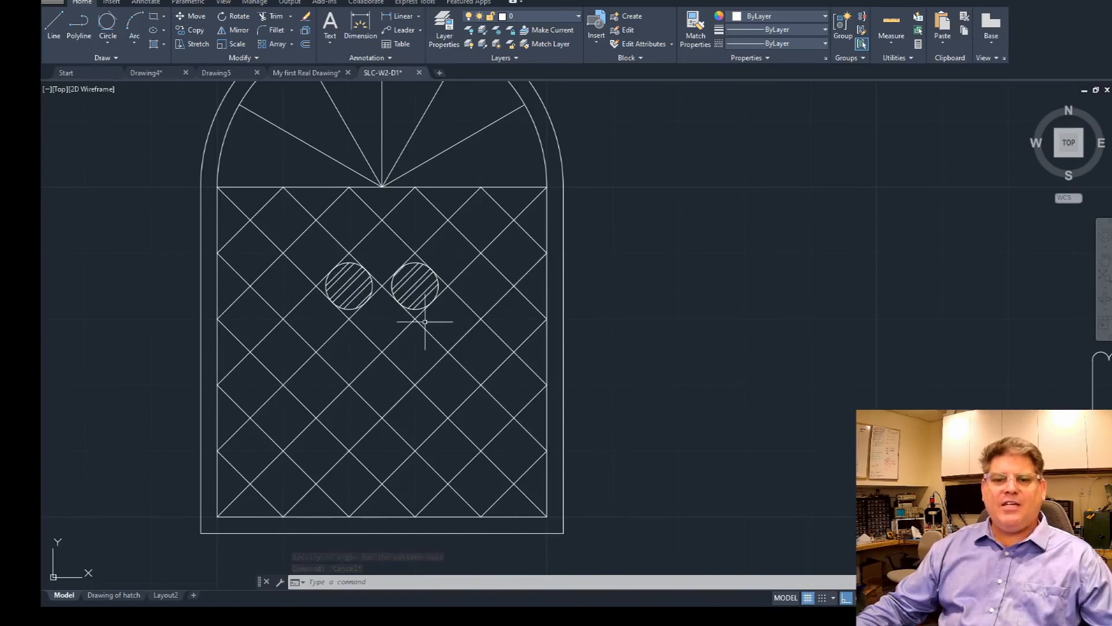
scroll(640, 360, down, 2)
key(Escape)
key(Escape)
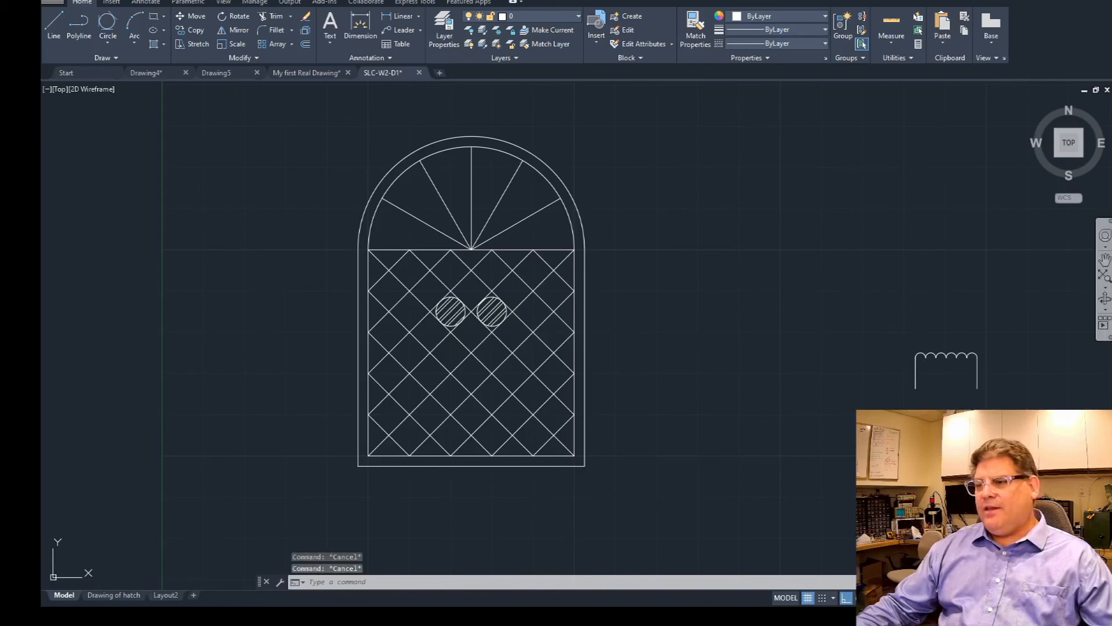
scroll(729, 302, up, 3)
scroll(679, 316, down, 3)
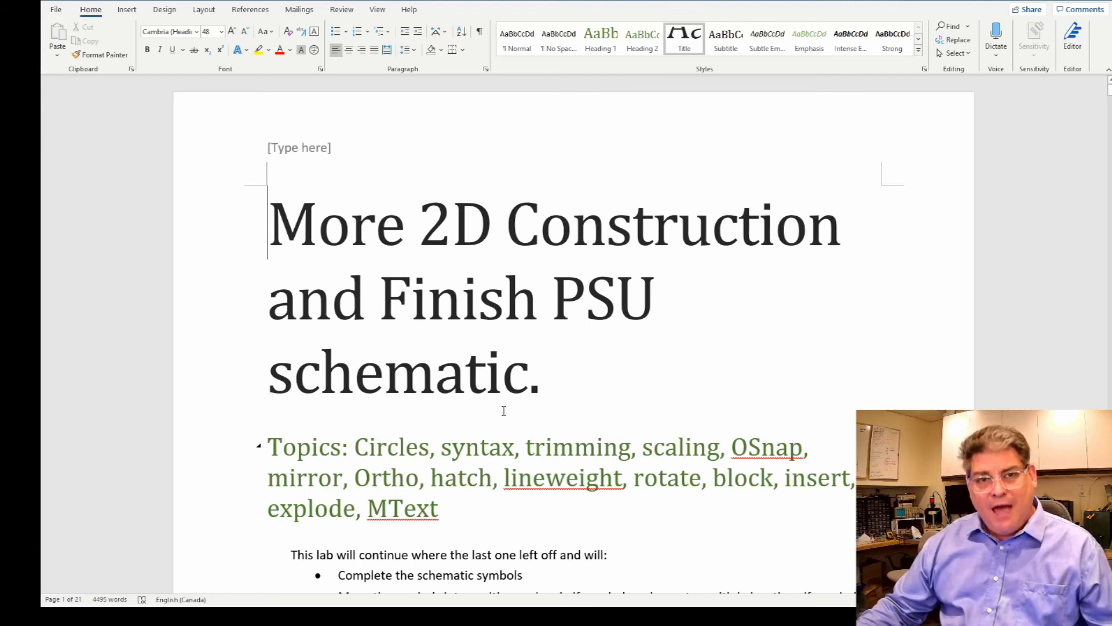
Switch to the Word lab handout on finishing the PSU schematic and read its objectives and first plug-symbol instructions.
scroll(503, 411, down, 6)
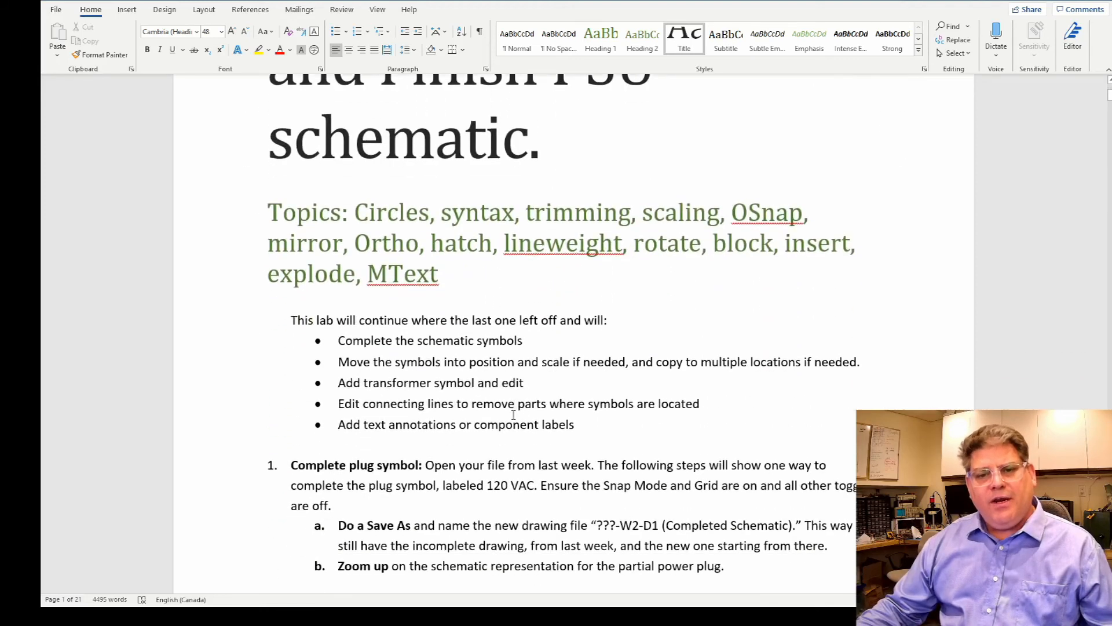
scroll(514, 418, down, 2)
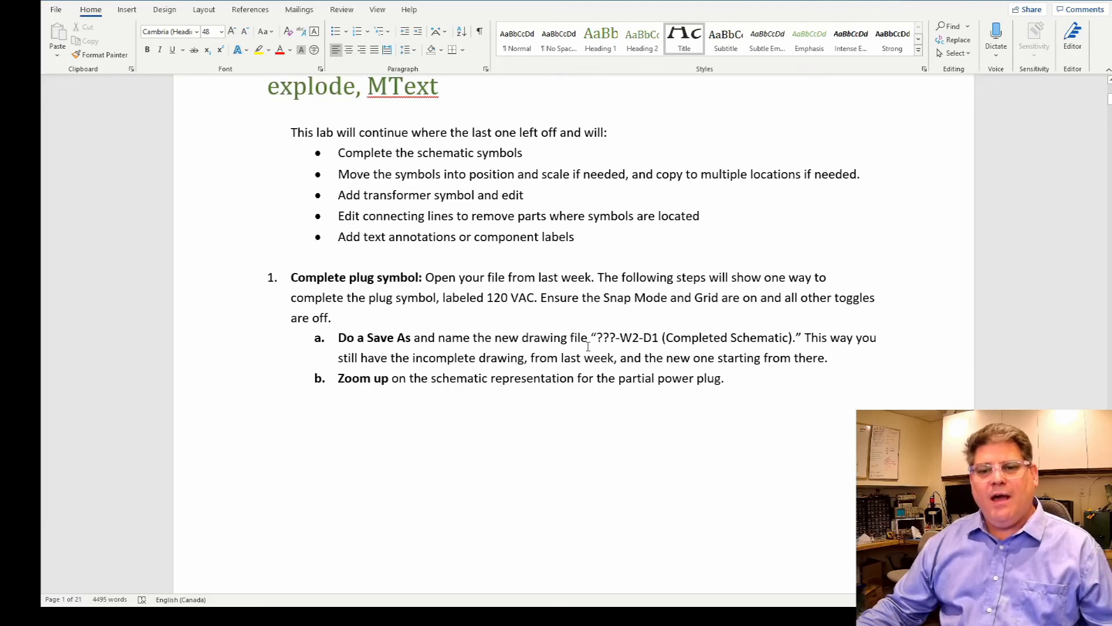
Highlight the drawing name "???-W2-D1" and the suffix "Completed Schematic" in the handout's Save As instruction.
drag(599, 337, 655, 342)
click(626, 358)
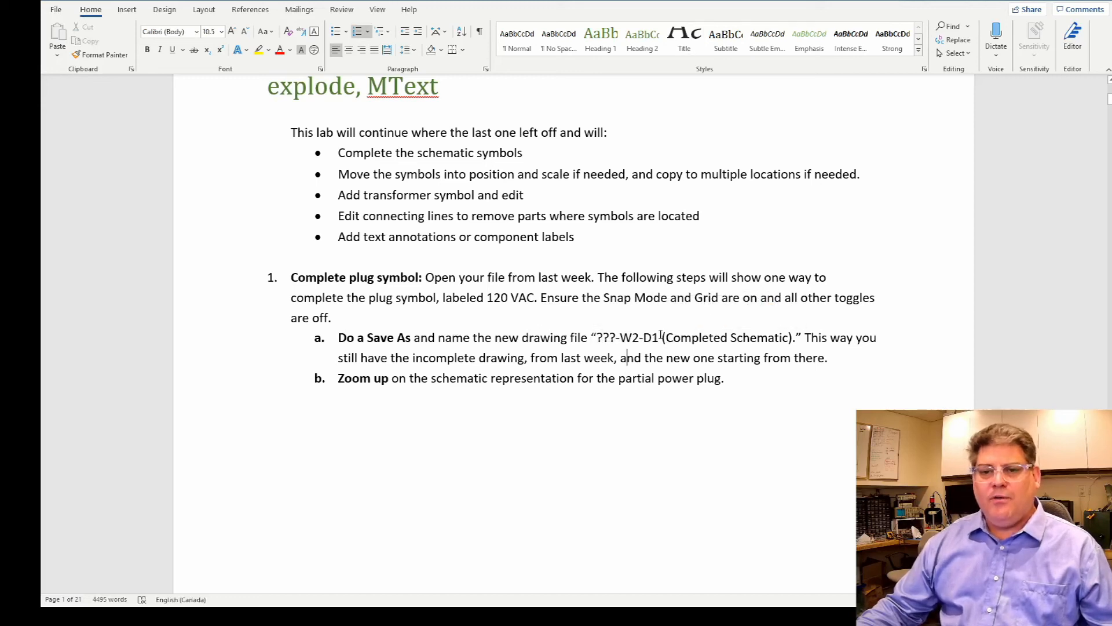
drag(658, 337, 606, 342)
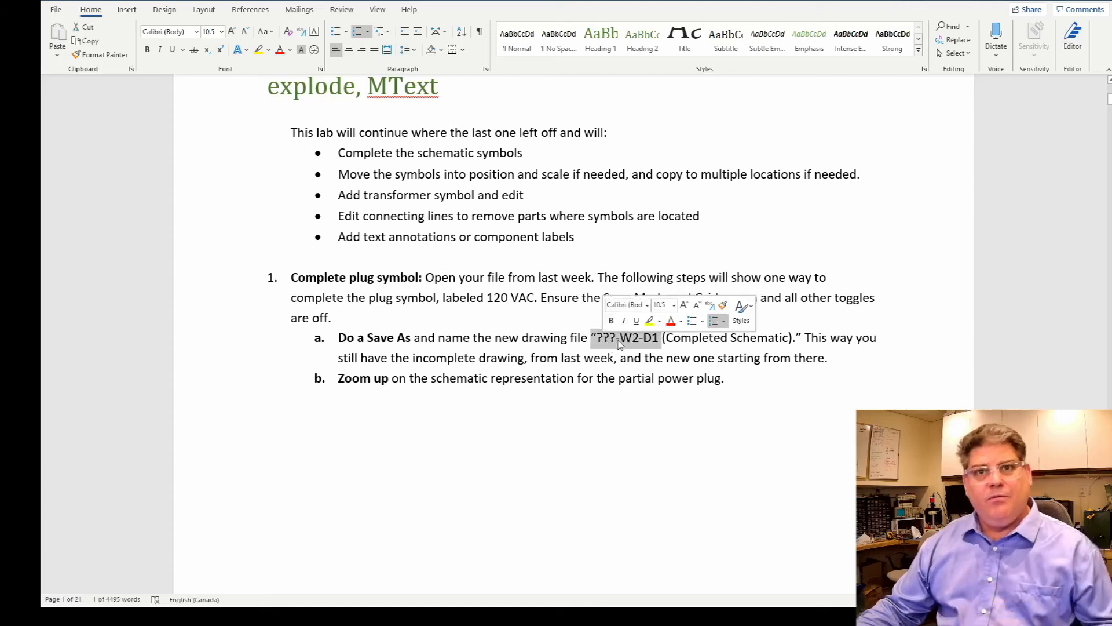
click(700, 341)
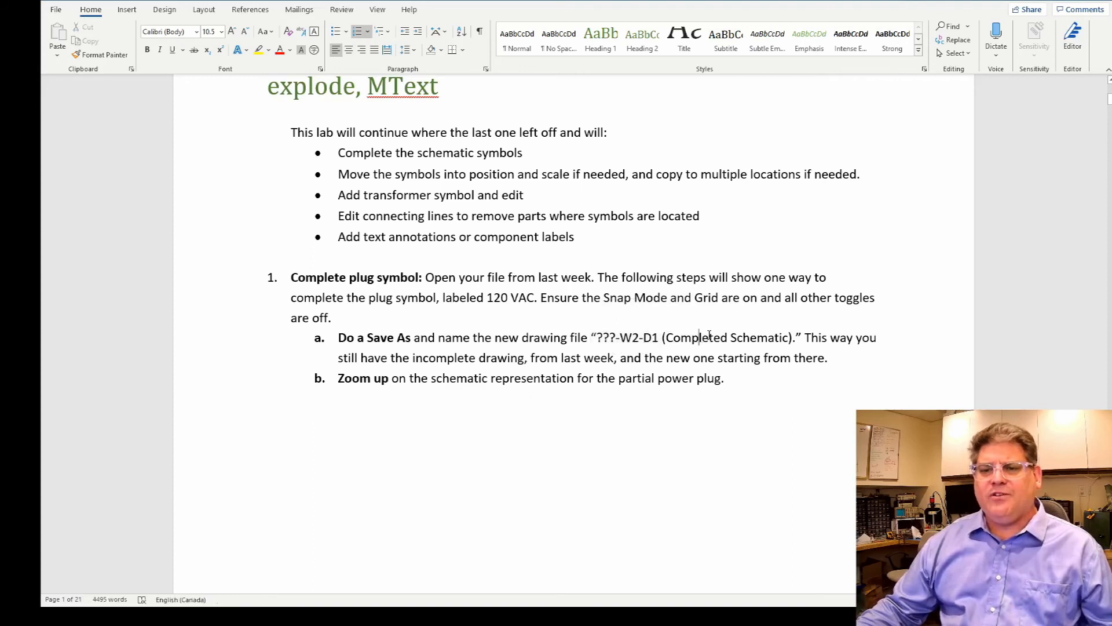
drag(666, 340, 789, 343)
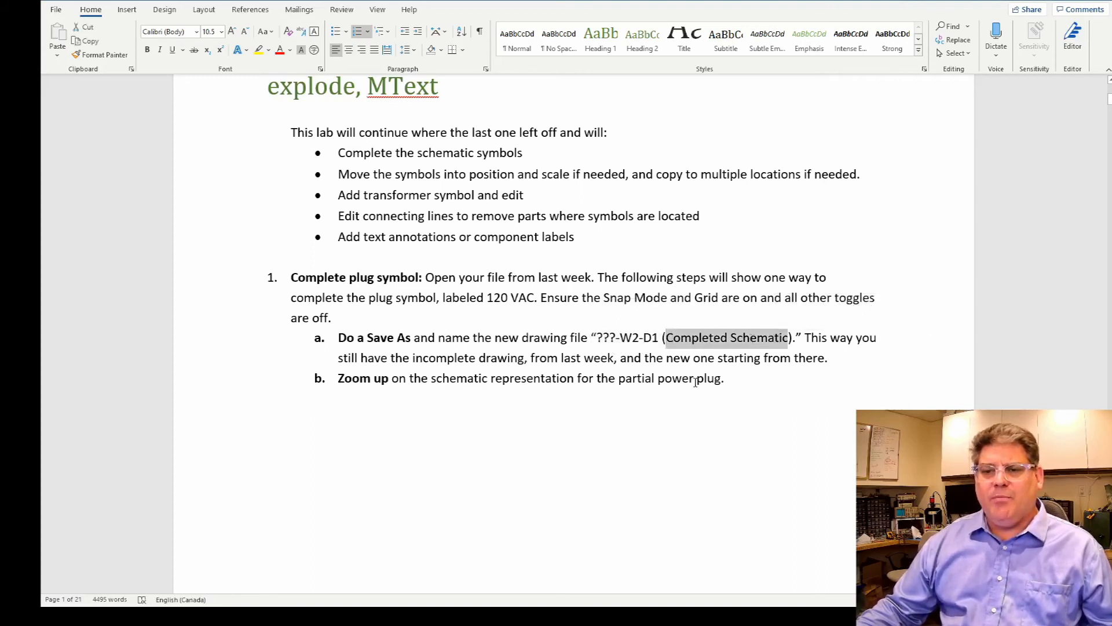
Read on to the zoom instruction and examine the handout's figure of the partial power plug.
scroll(671, 385, down, 3)
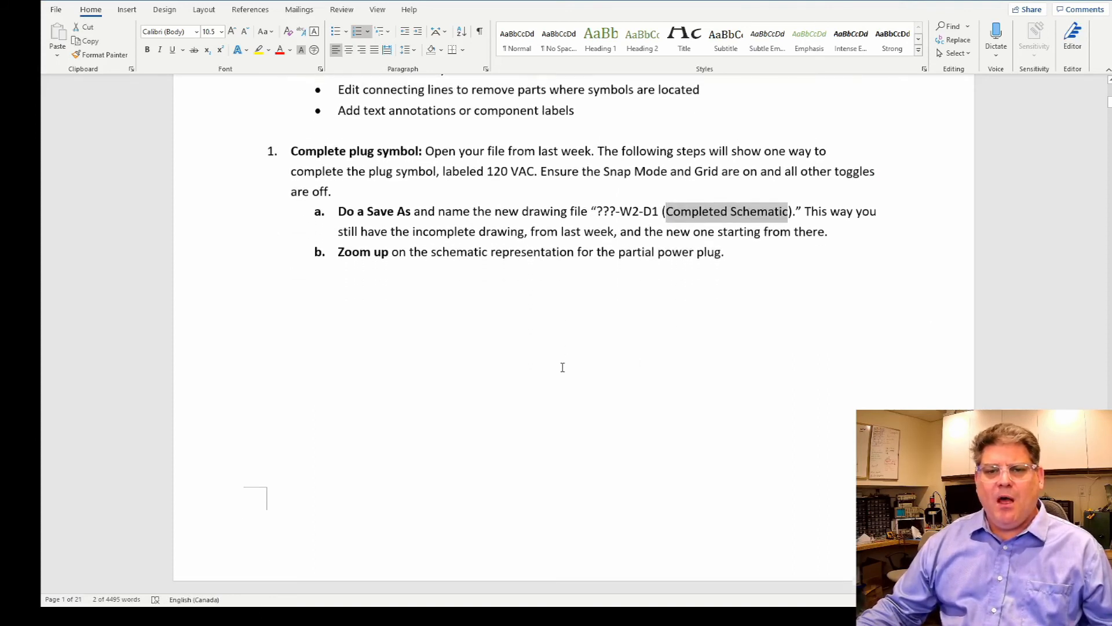
scroll(562, 356, down, 1)
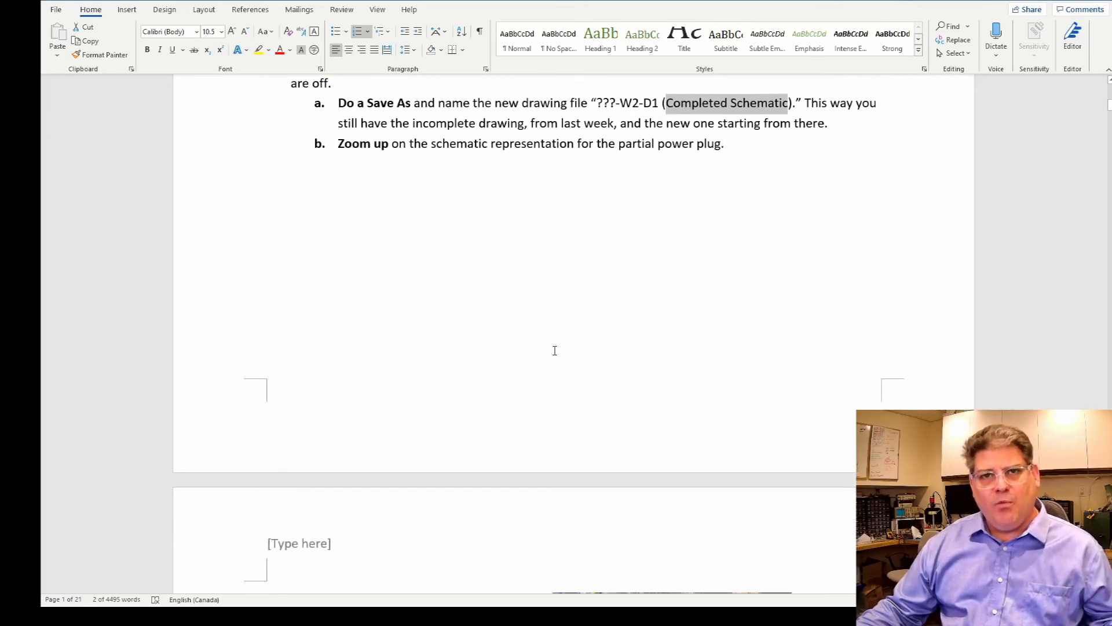
scroll(554, 351, down, 4)
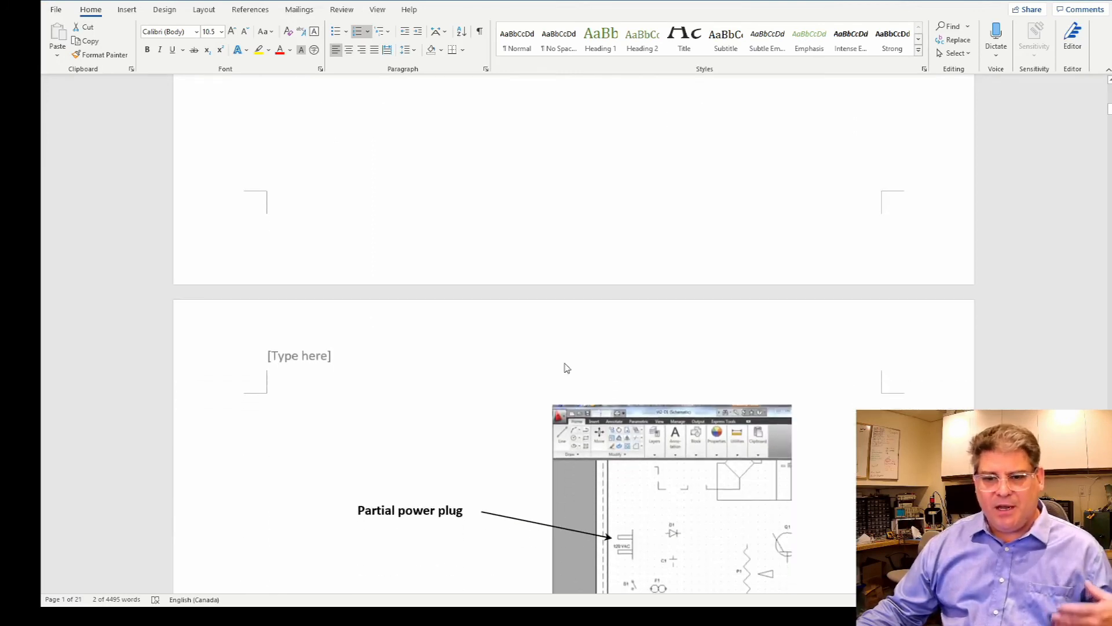
scroll(566, 367, down, 4)
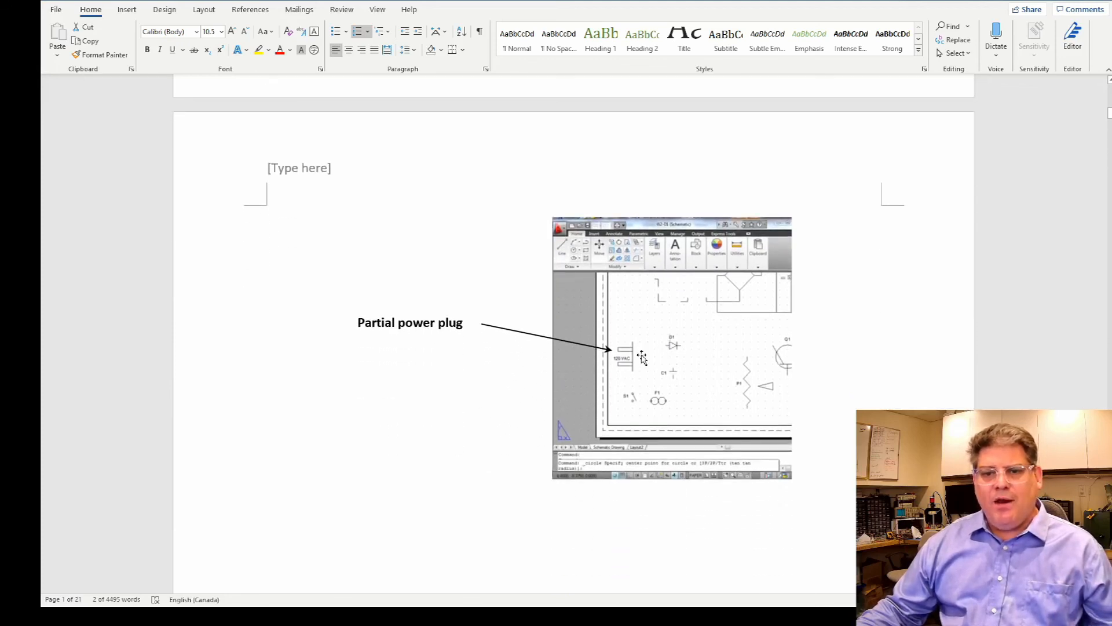
scroll(642, 358, down, 2)
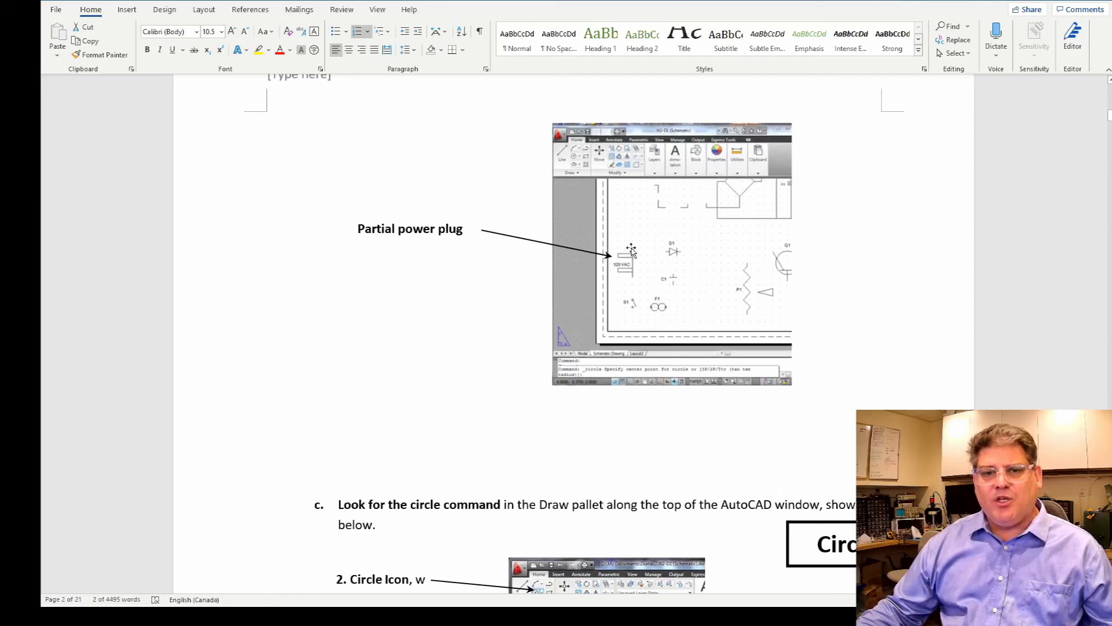
scroll(629, 256, down, 2)
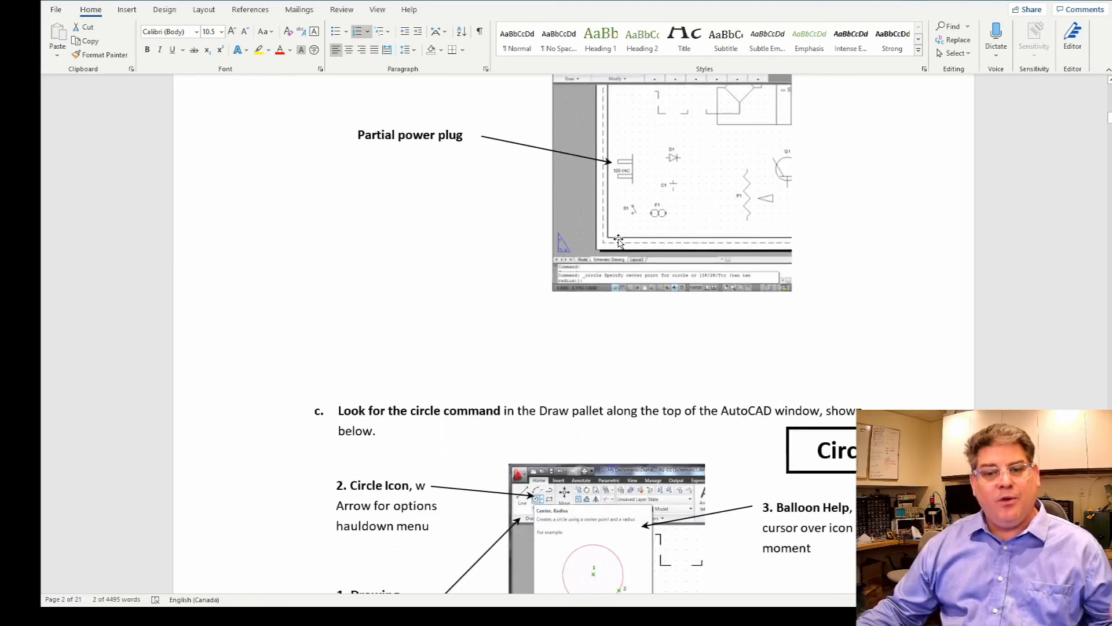
Read the handout's instructions on finding the circle command and watching the text window prompts, up to the command prompt figure.
scroll(647, 223, down, 5)
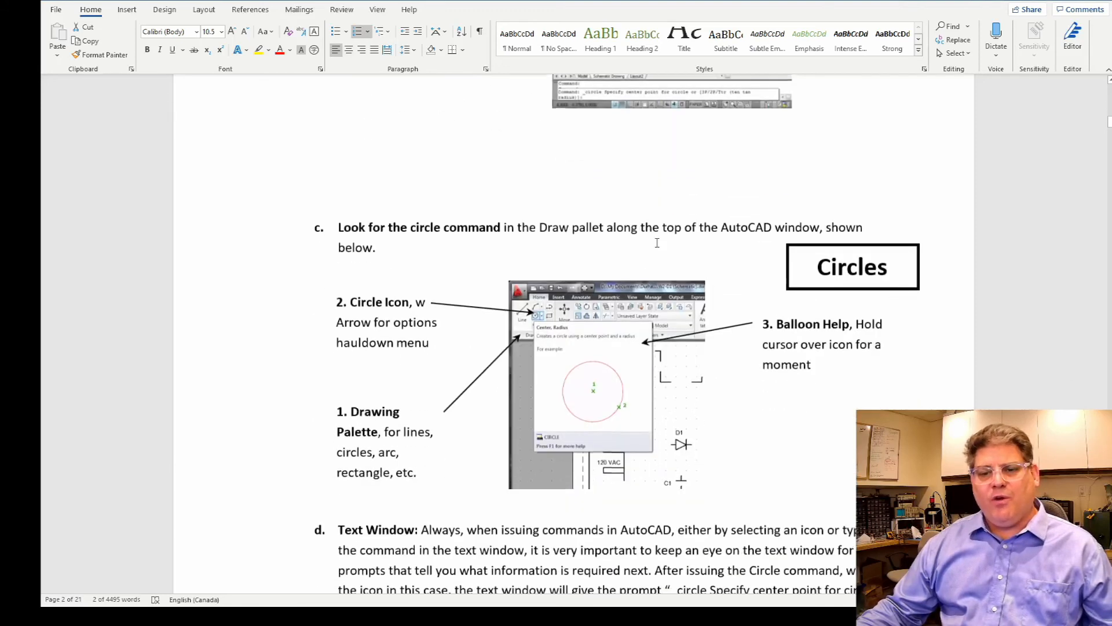
scroll(677, 297, down, 1)
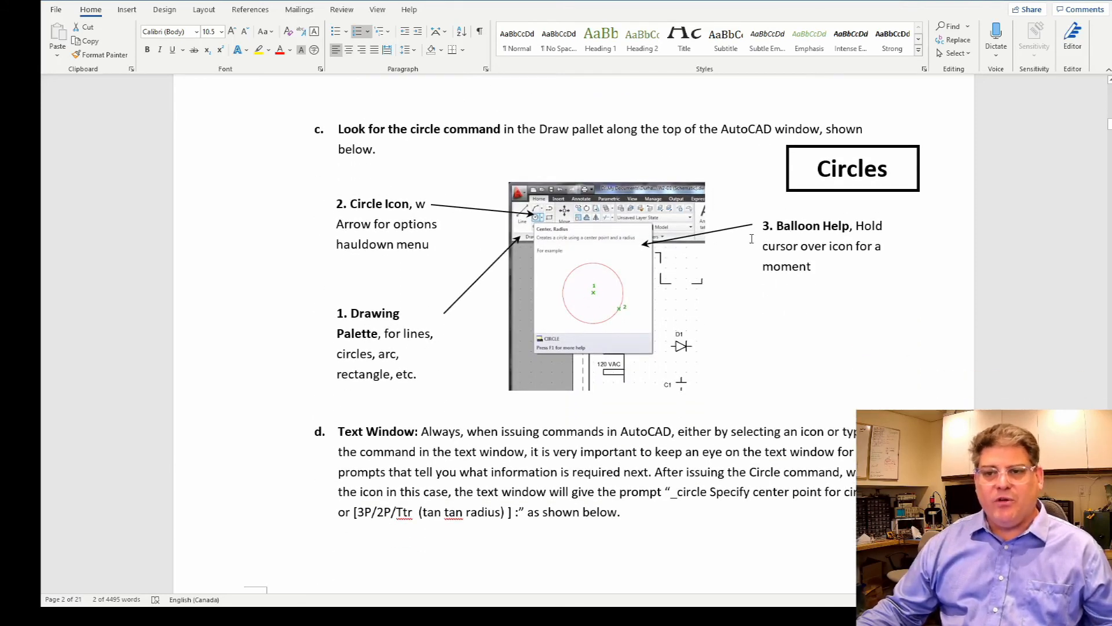
scroll(655, 281, down, 1)
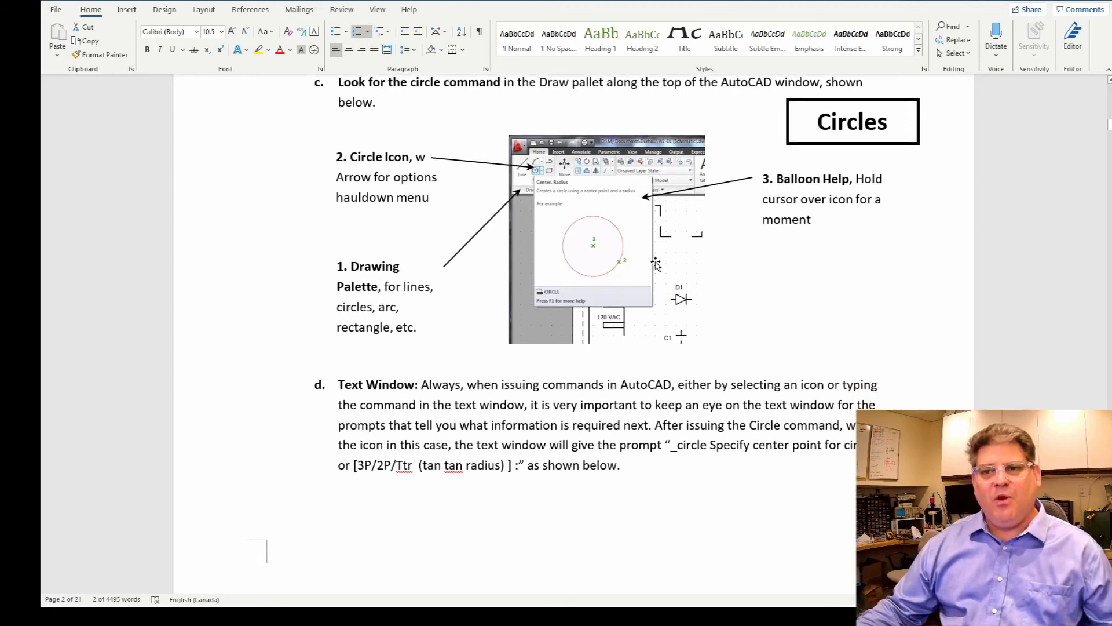
scroll(645, 264, down, 1)
scroll(645, 265, down, 5)
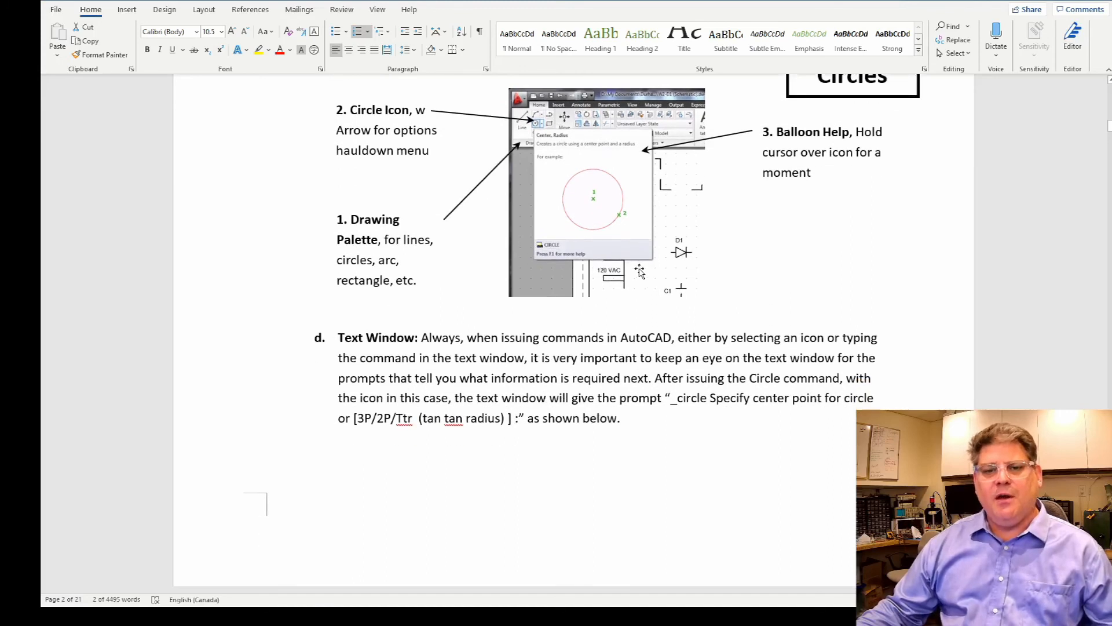
scroll(647, 297, down, 4)
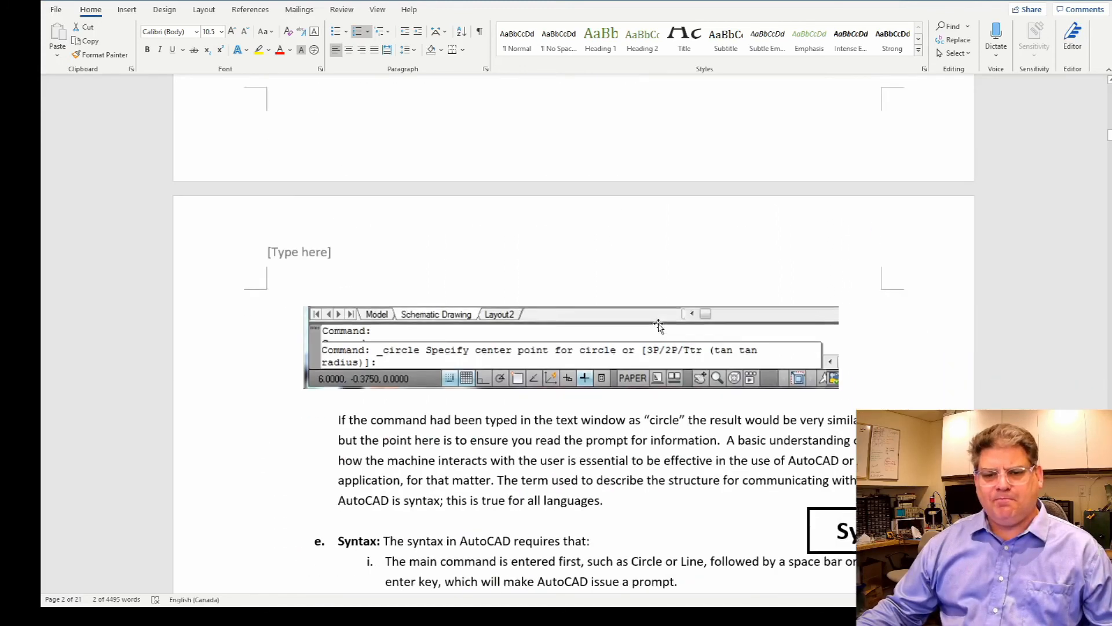